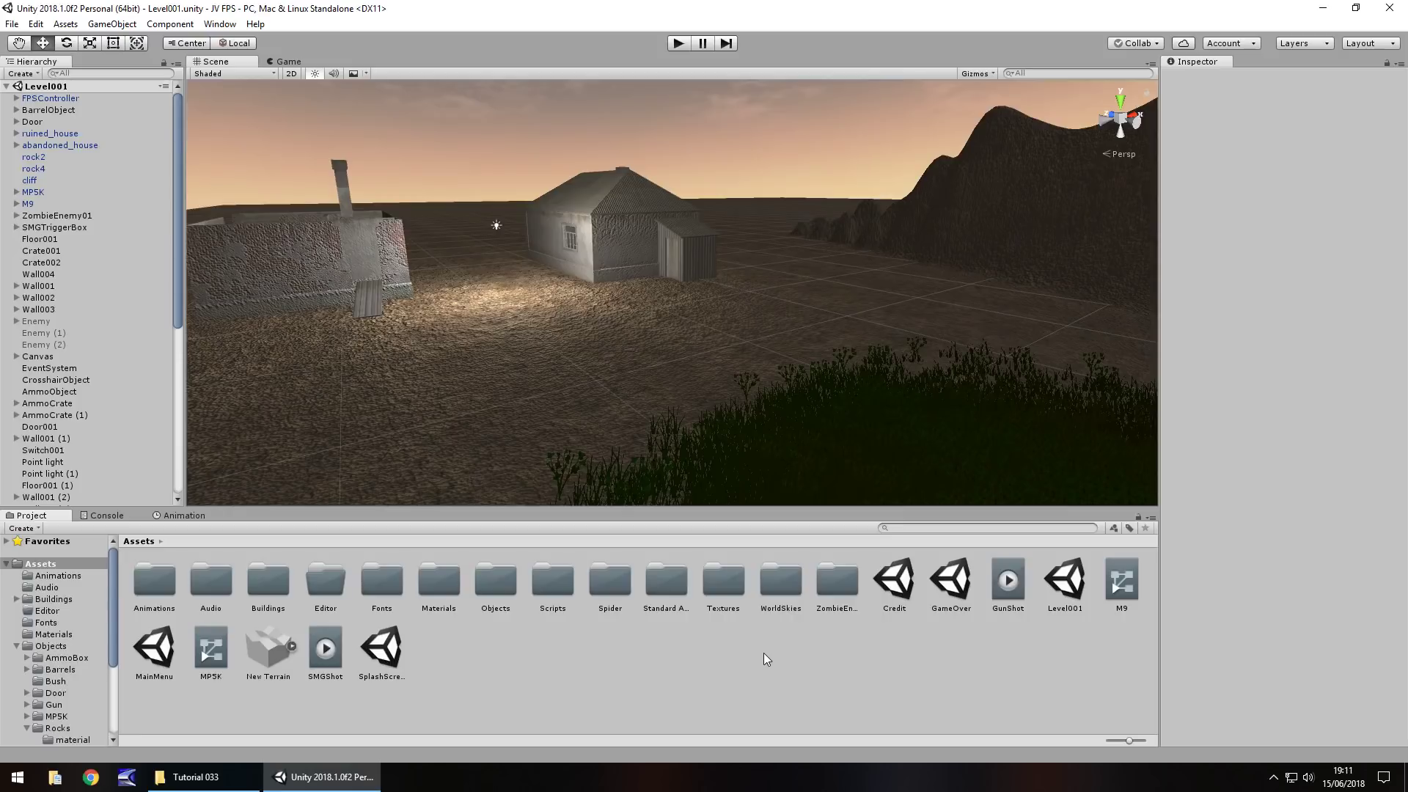
- Open the Credit scene and open the CredToMenuC script attached to the BackToMenu object in Visual Studio
double_click(891, 583)
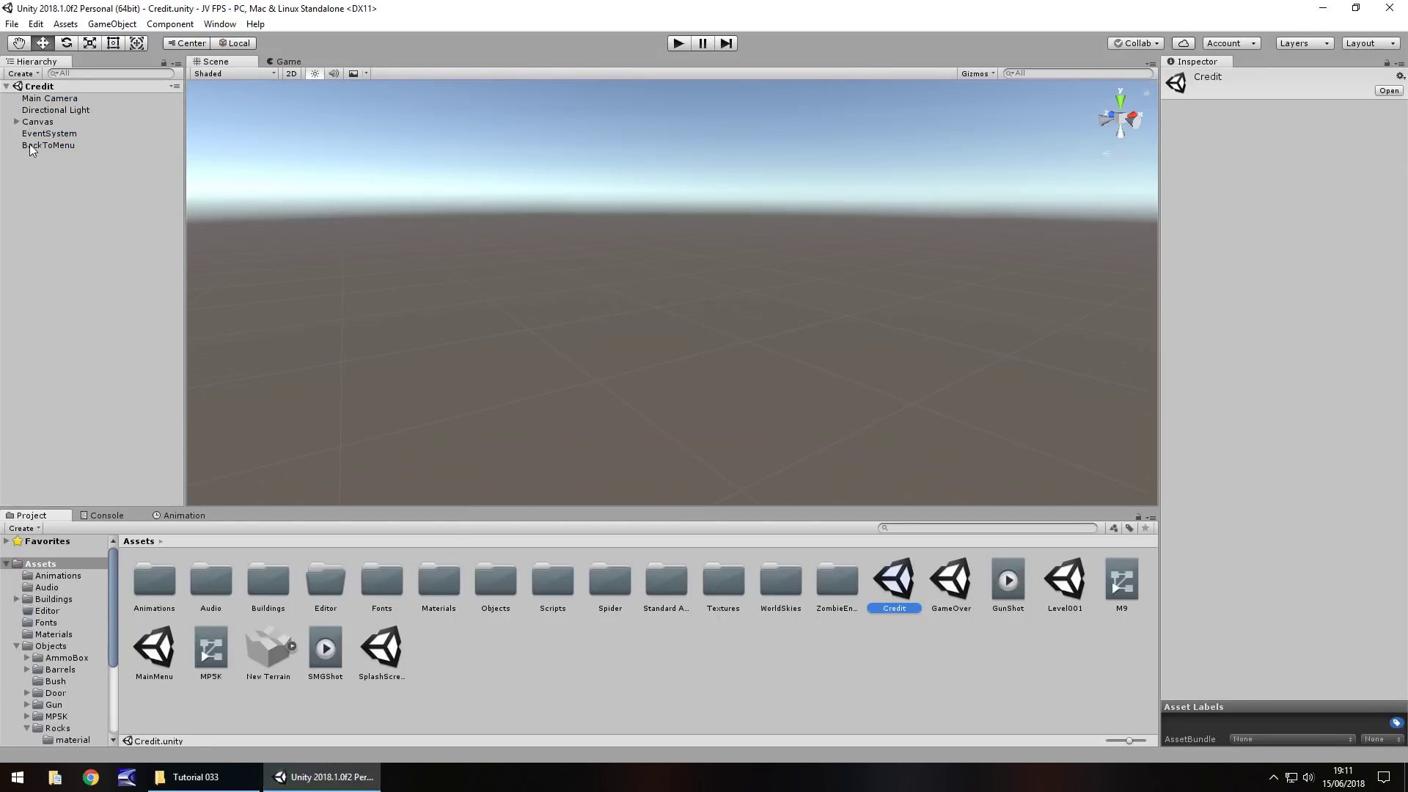
left_click(57, 146)
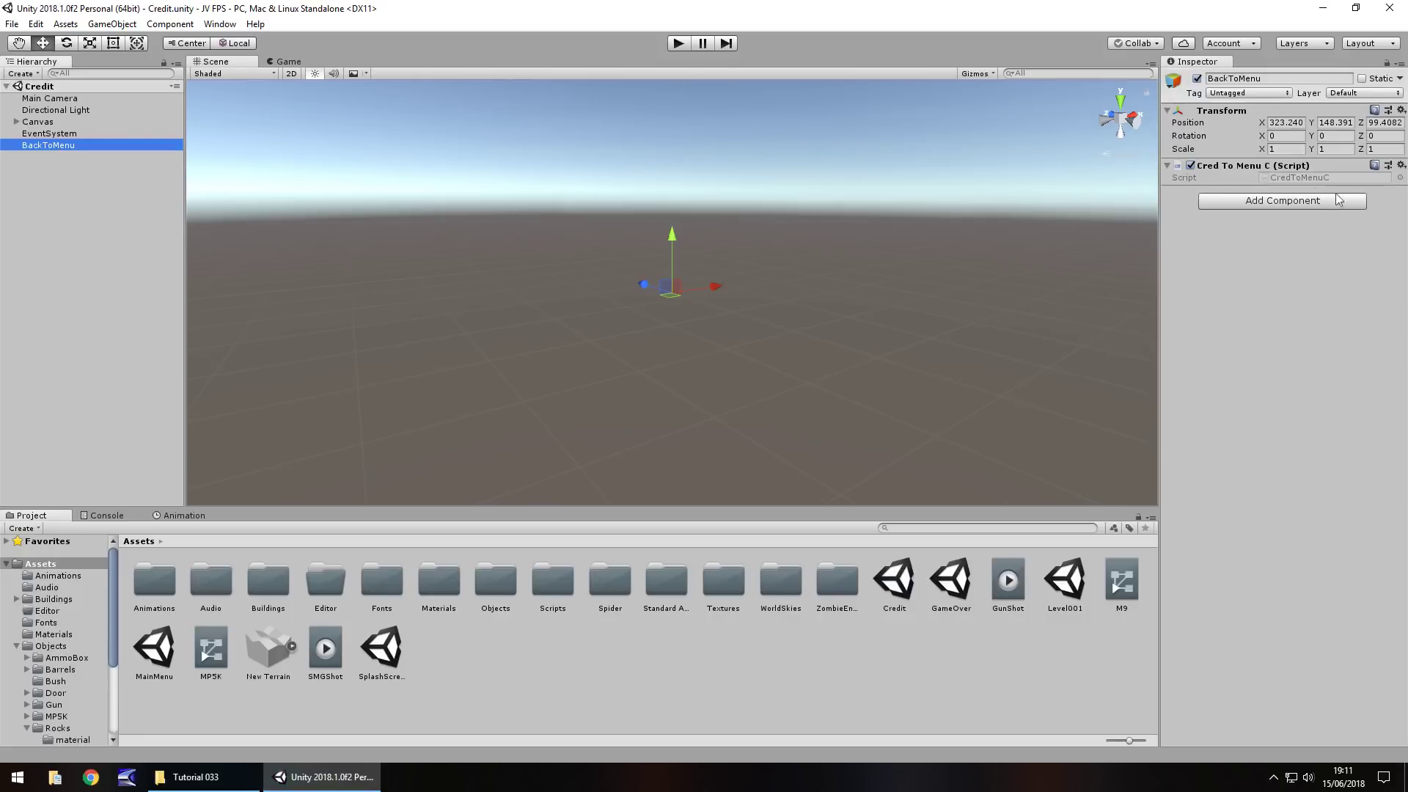
double_click(1295, 178)
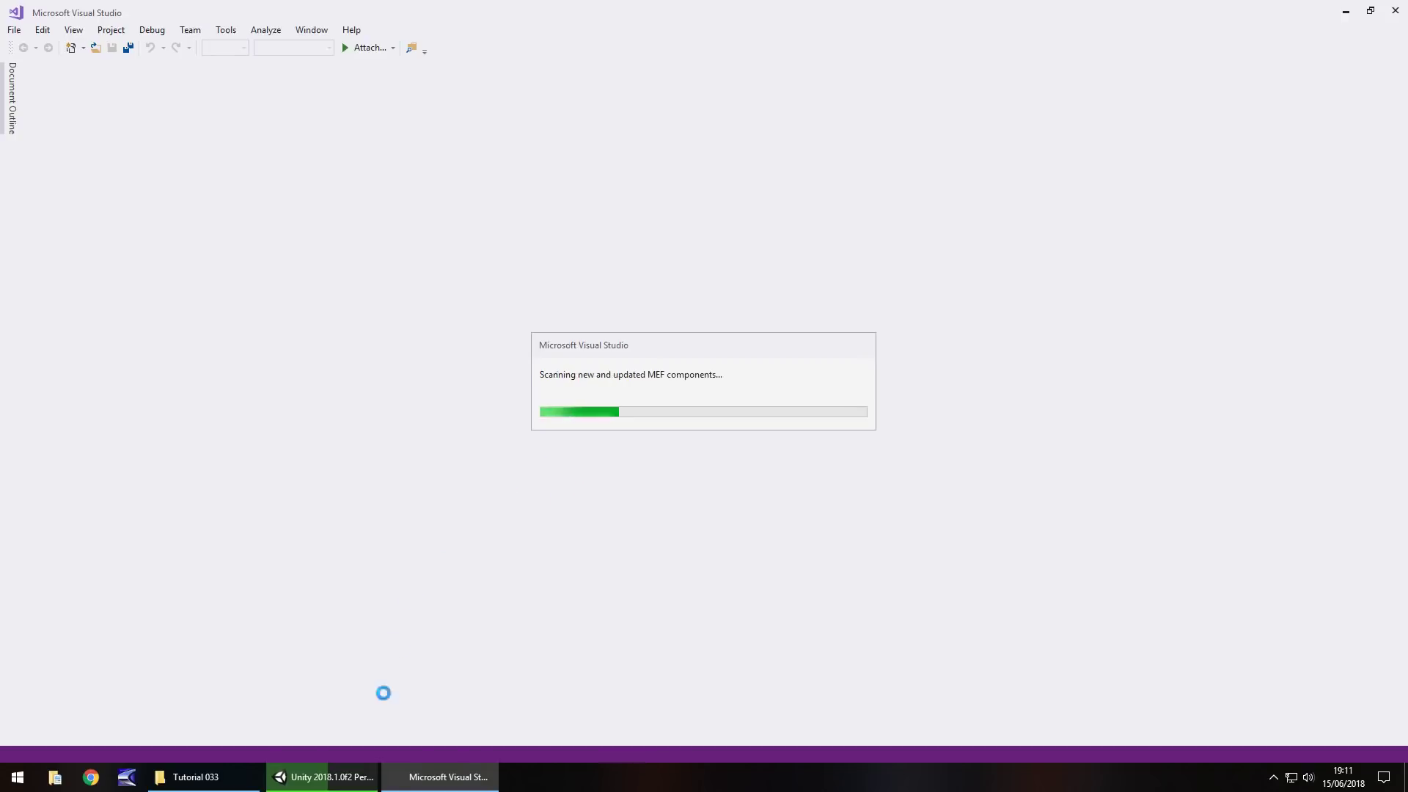
left_click(323, 777)
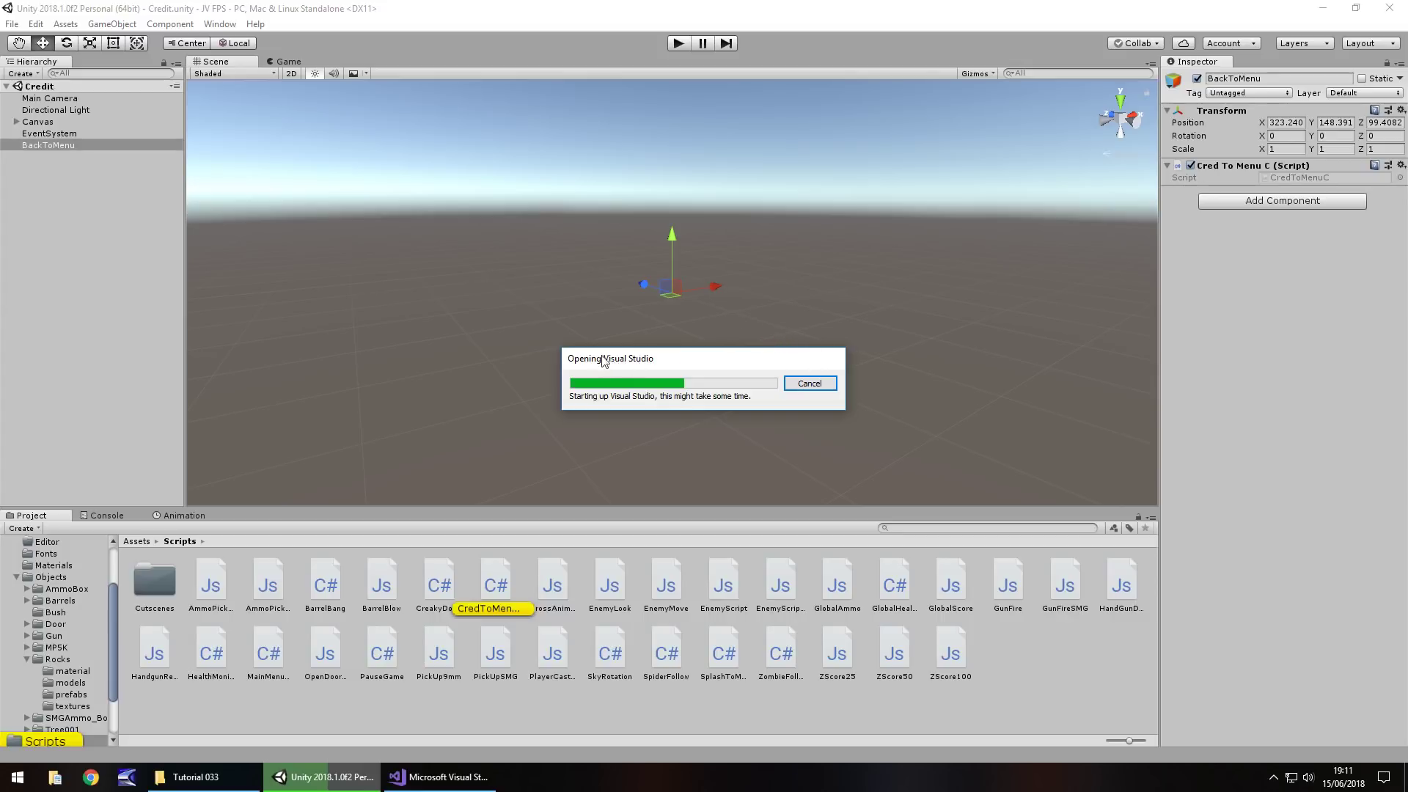
left_click(452, 777)
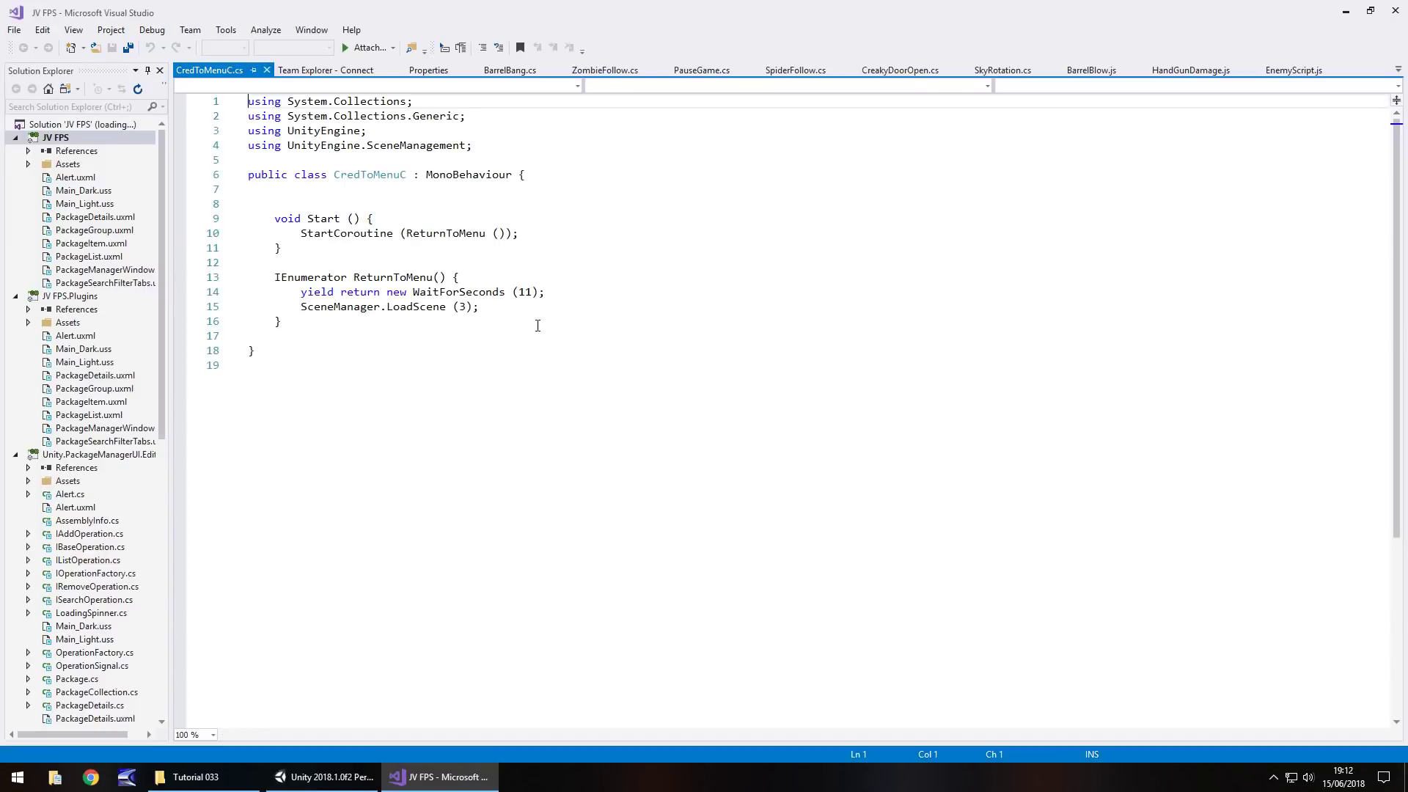
left_click(445, 295)
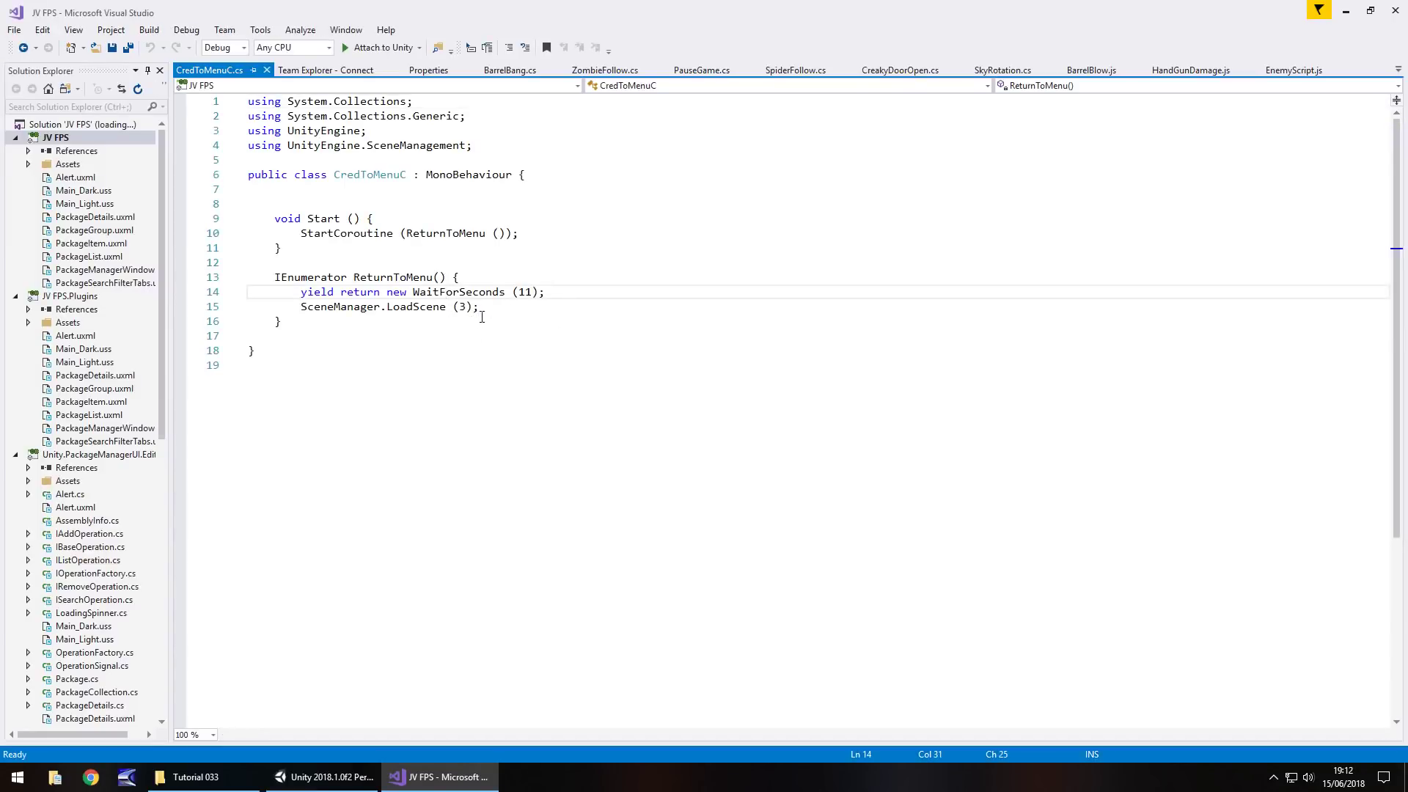
- Switch to Unity and look up the MainMenu scene's index in the Build Settings
left_click(323, 776)
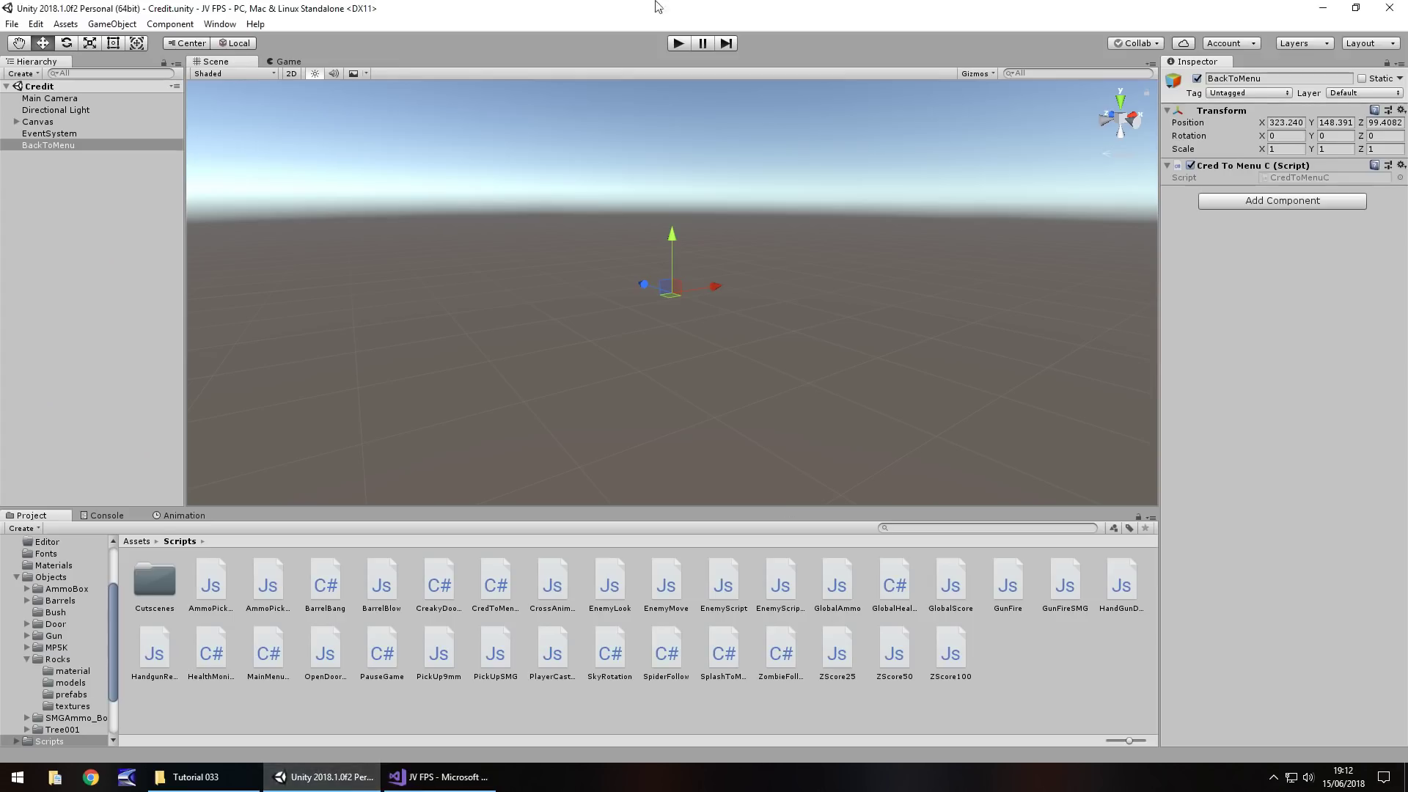
left_click(11, 23)
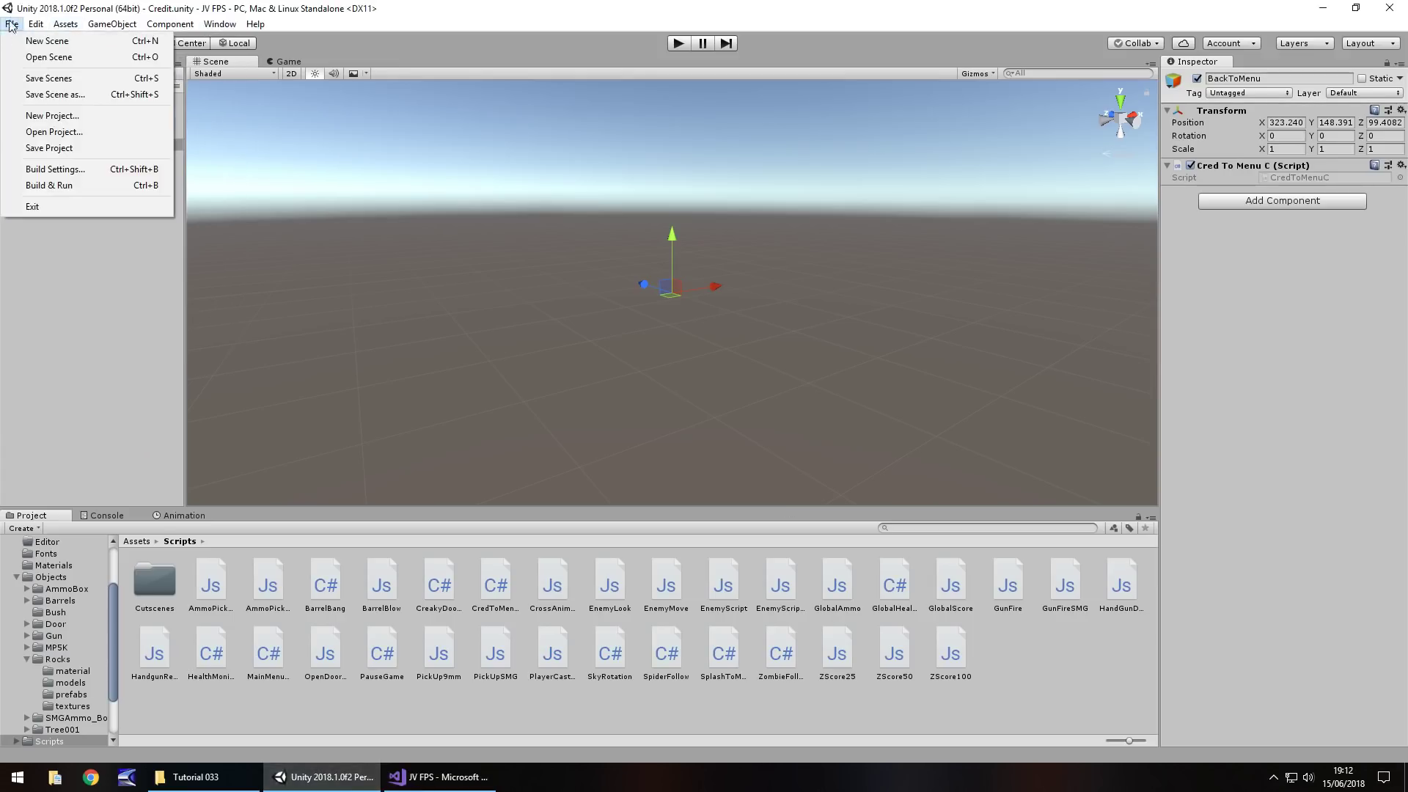
left_click(55, 169)
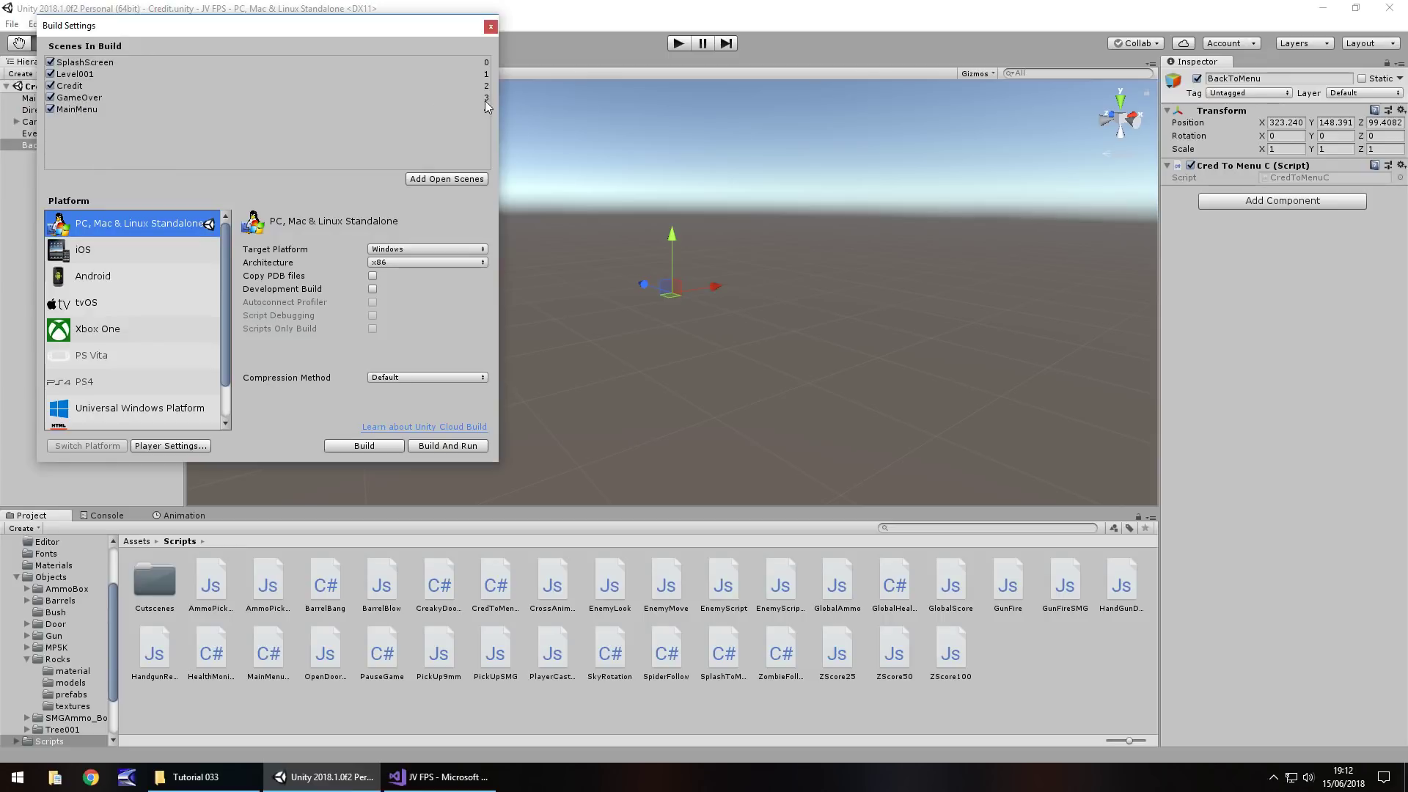
left_click(490, 27)
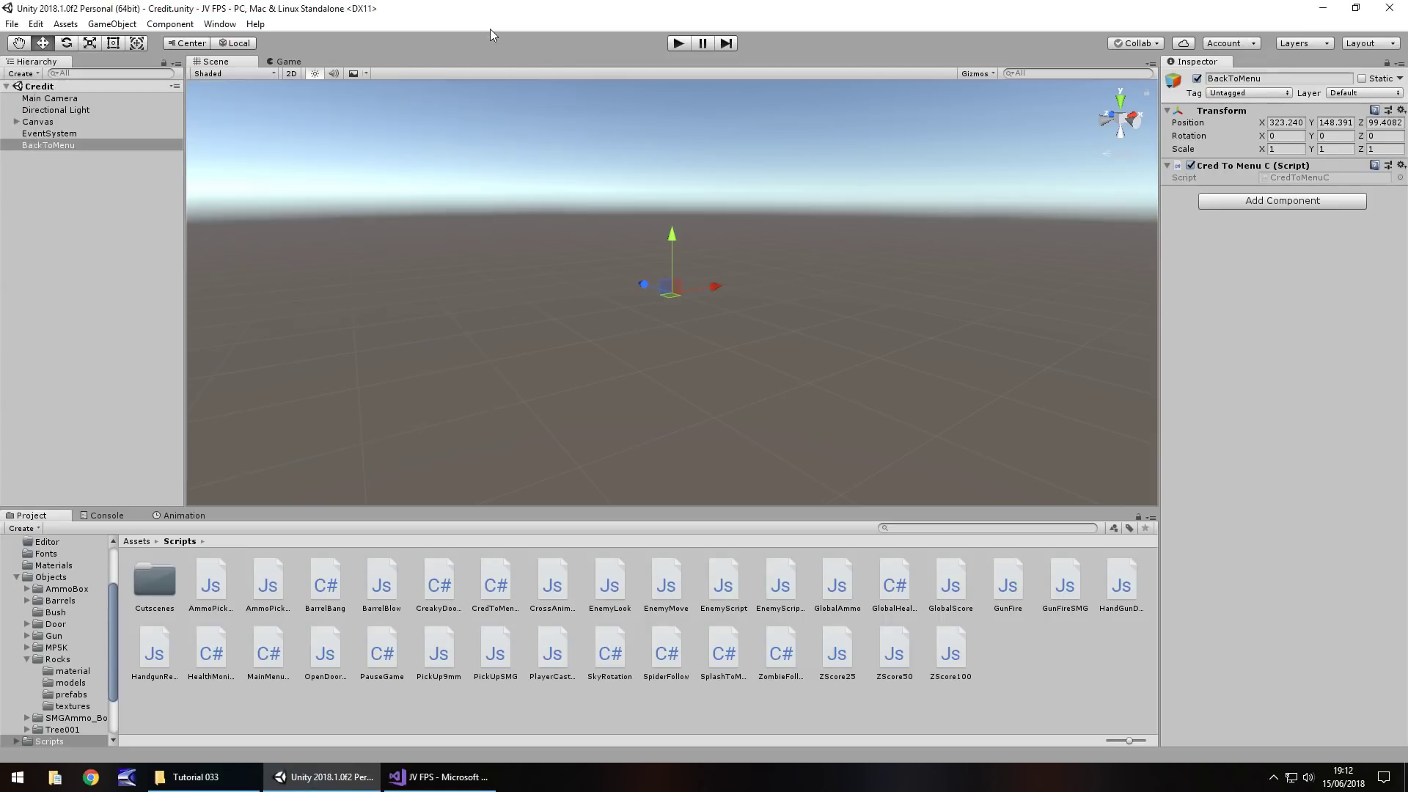
- Switch to Visual Studio, set the LoadScene argument in CredToMenuC to 4 and save the script
left_click(441, 777)
double_click(463, 305)
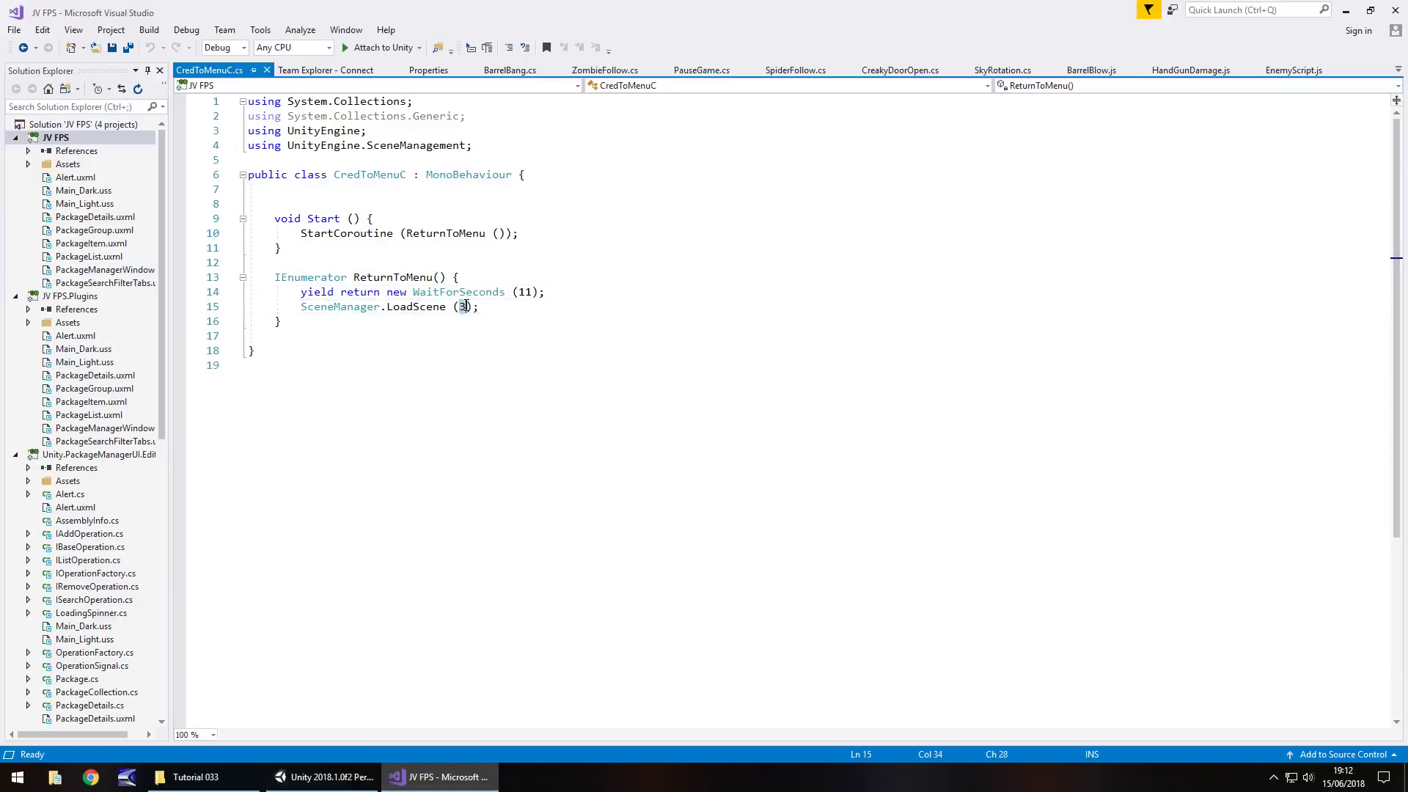
type("4")
key("ctrl+s")
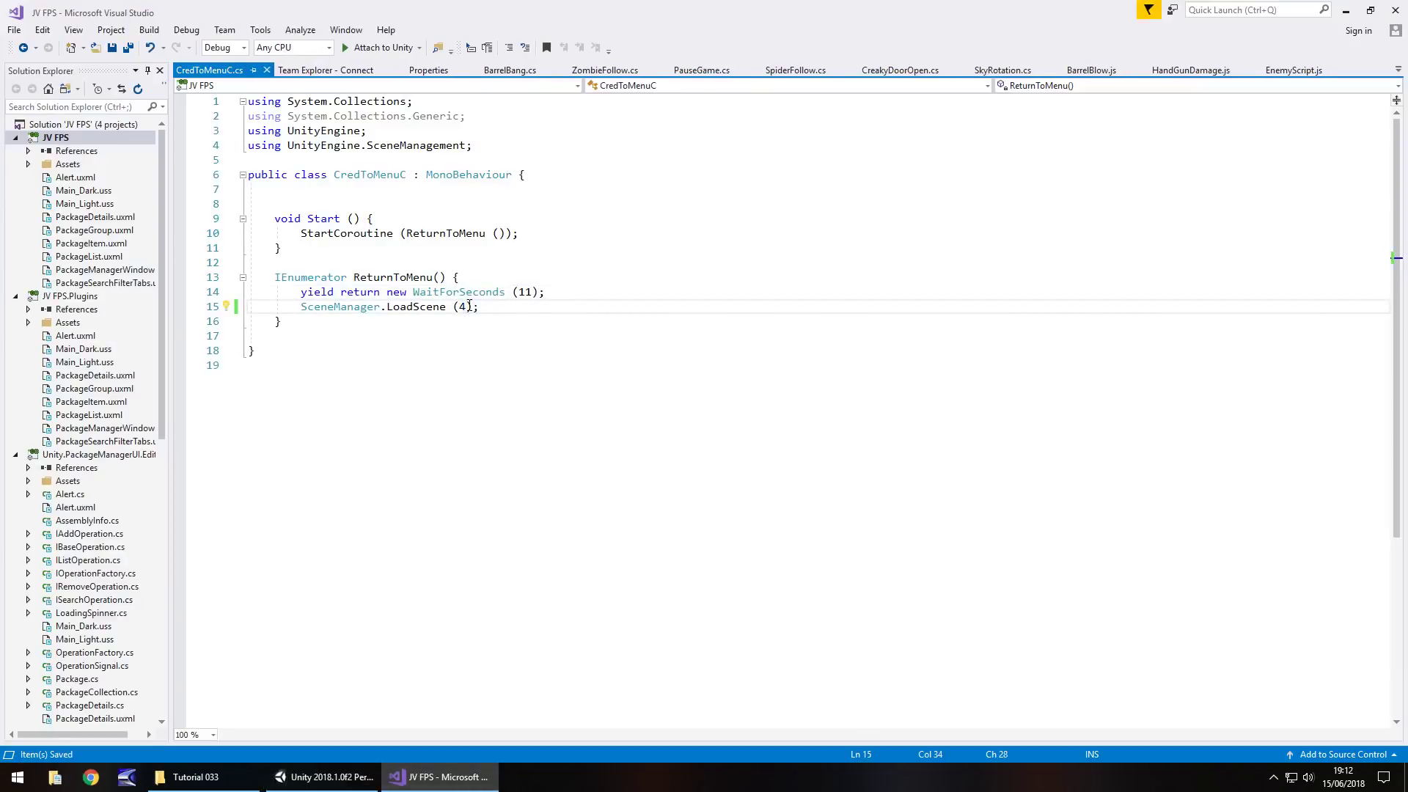
- Switch back to Unity and open the SplashScreen scene from the root Assets folder
left_click(323, 777)
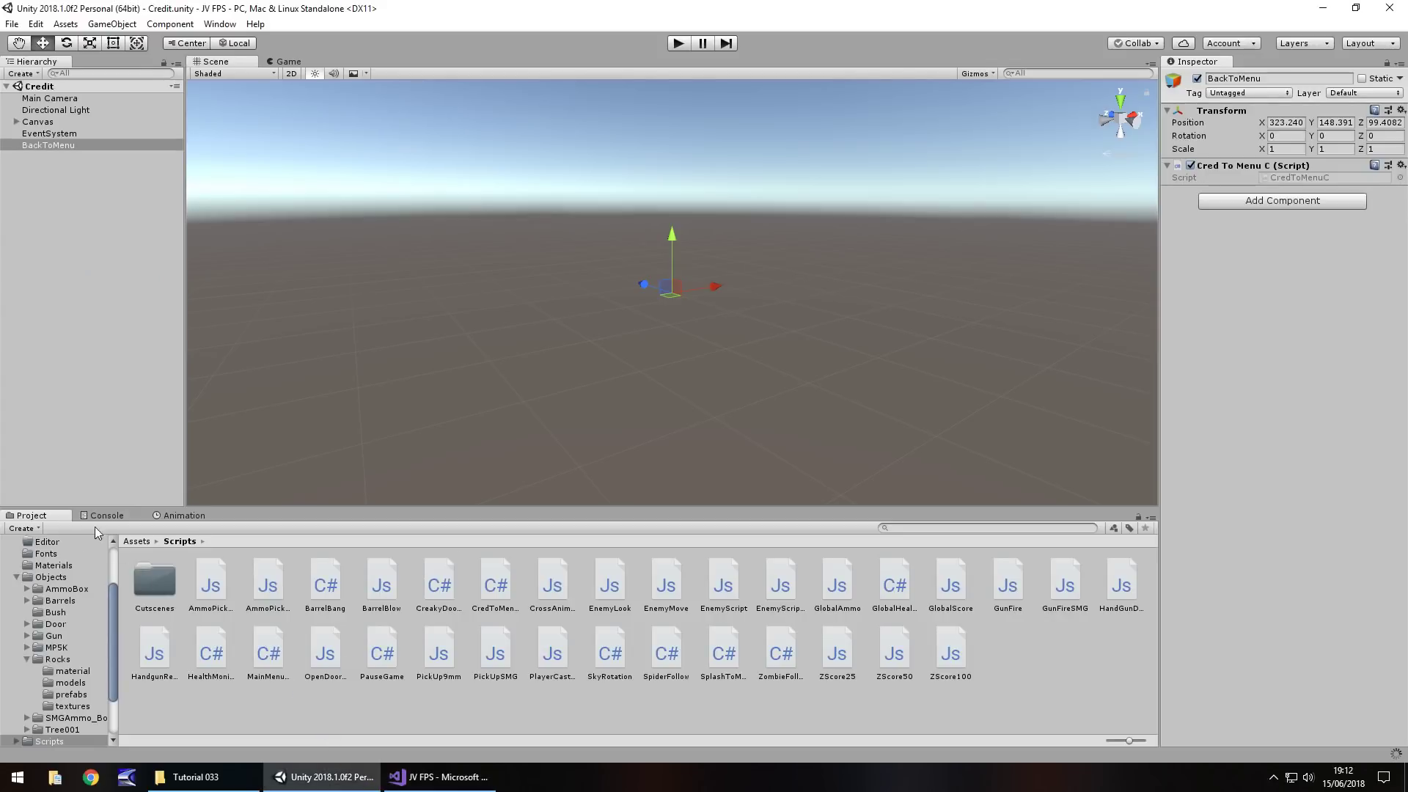
scroll(108, 571, "up", 3)
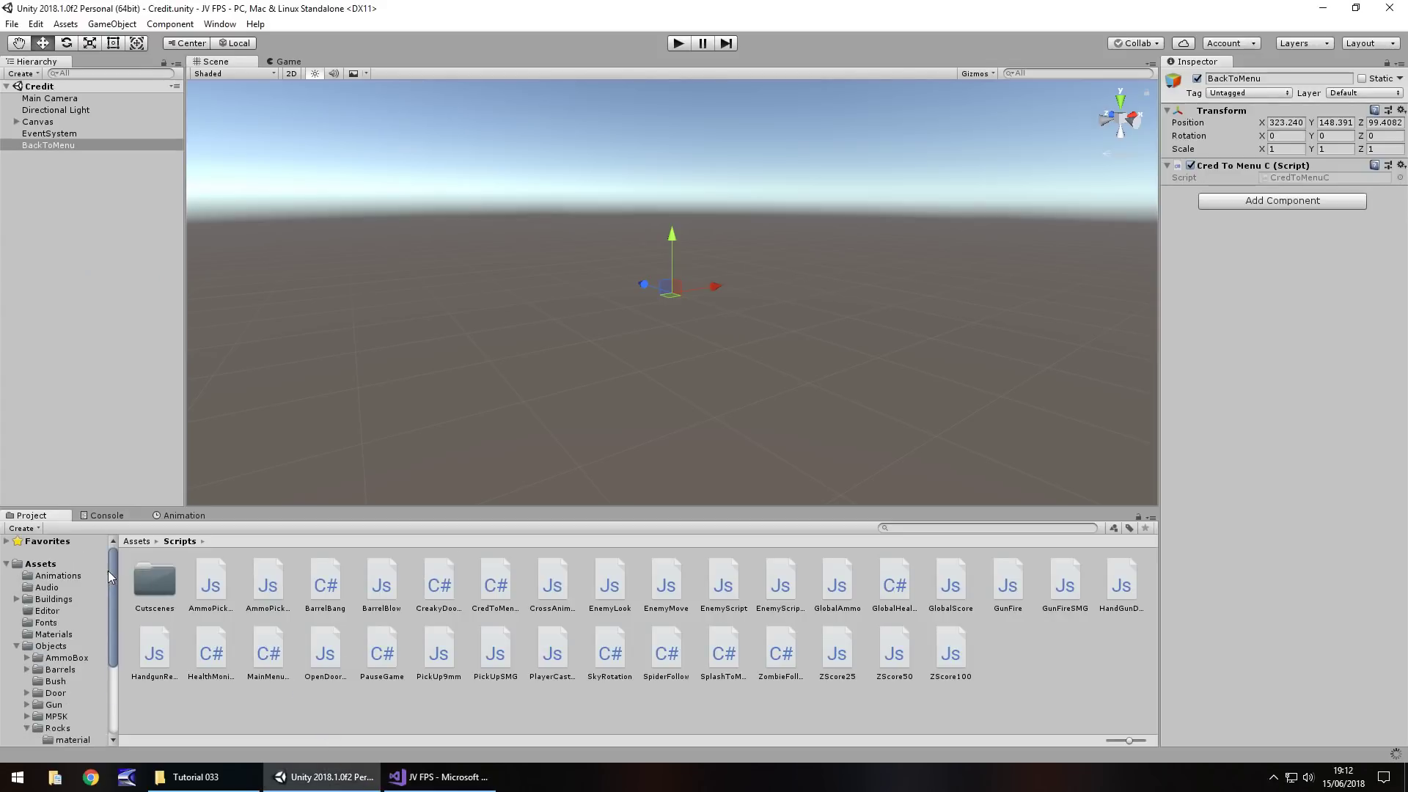
scroll(42, 570, "down", 3)
left_click(52, 565)
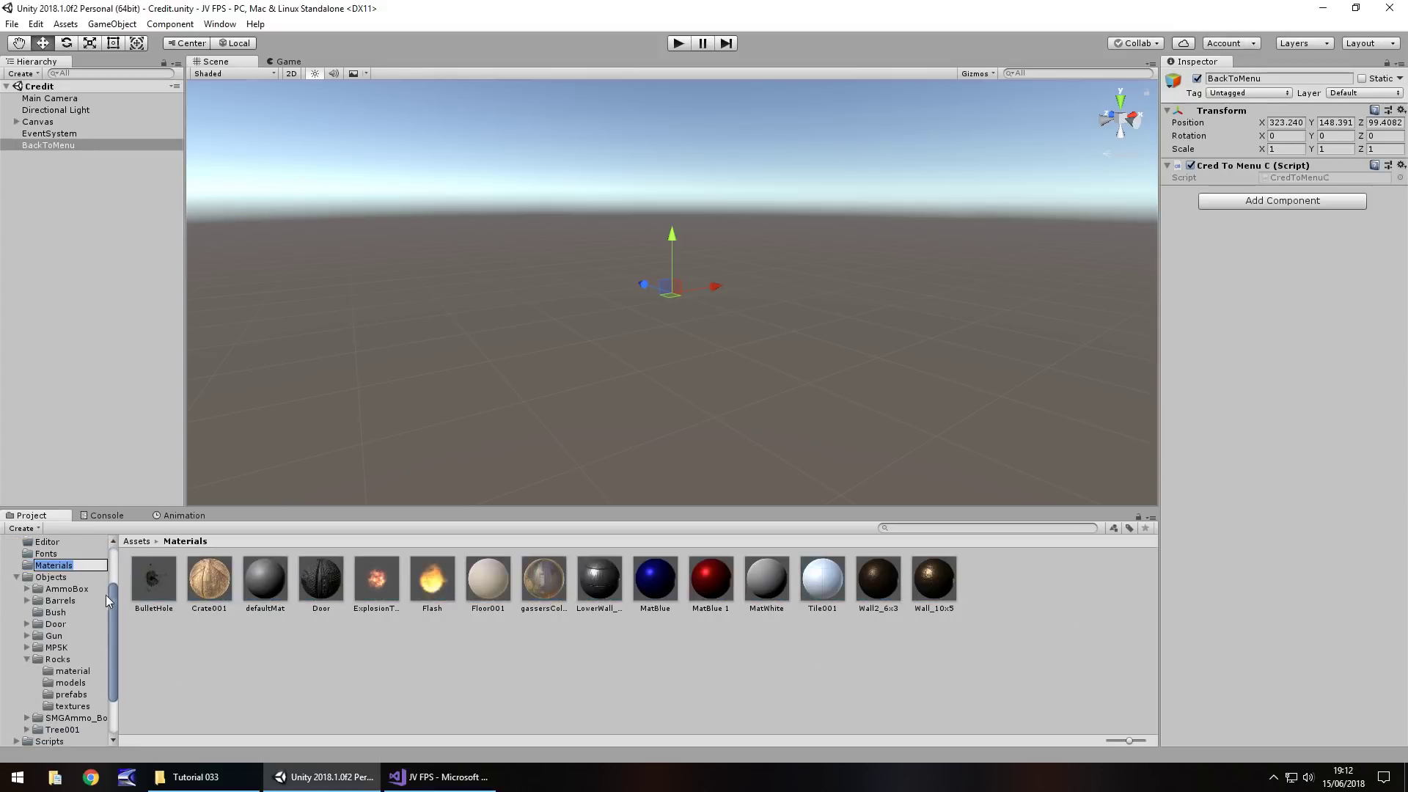
key("Return")
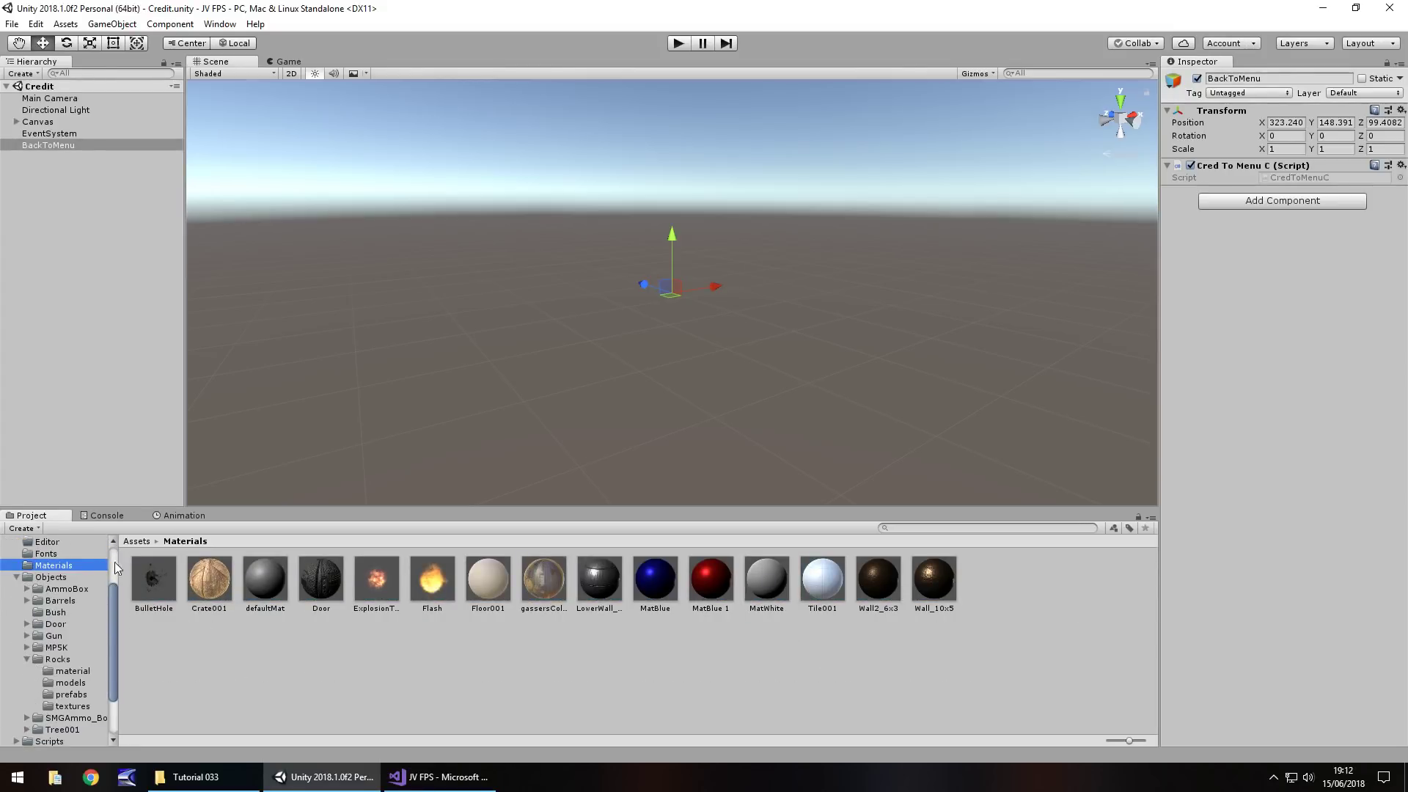
scroll(115, 562, "up", 3)
left_click(40, 563)
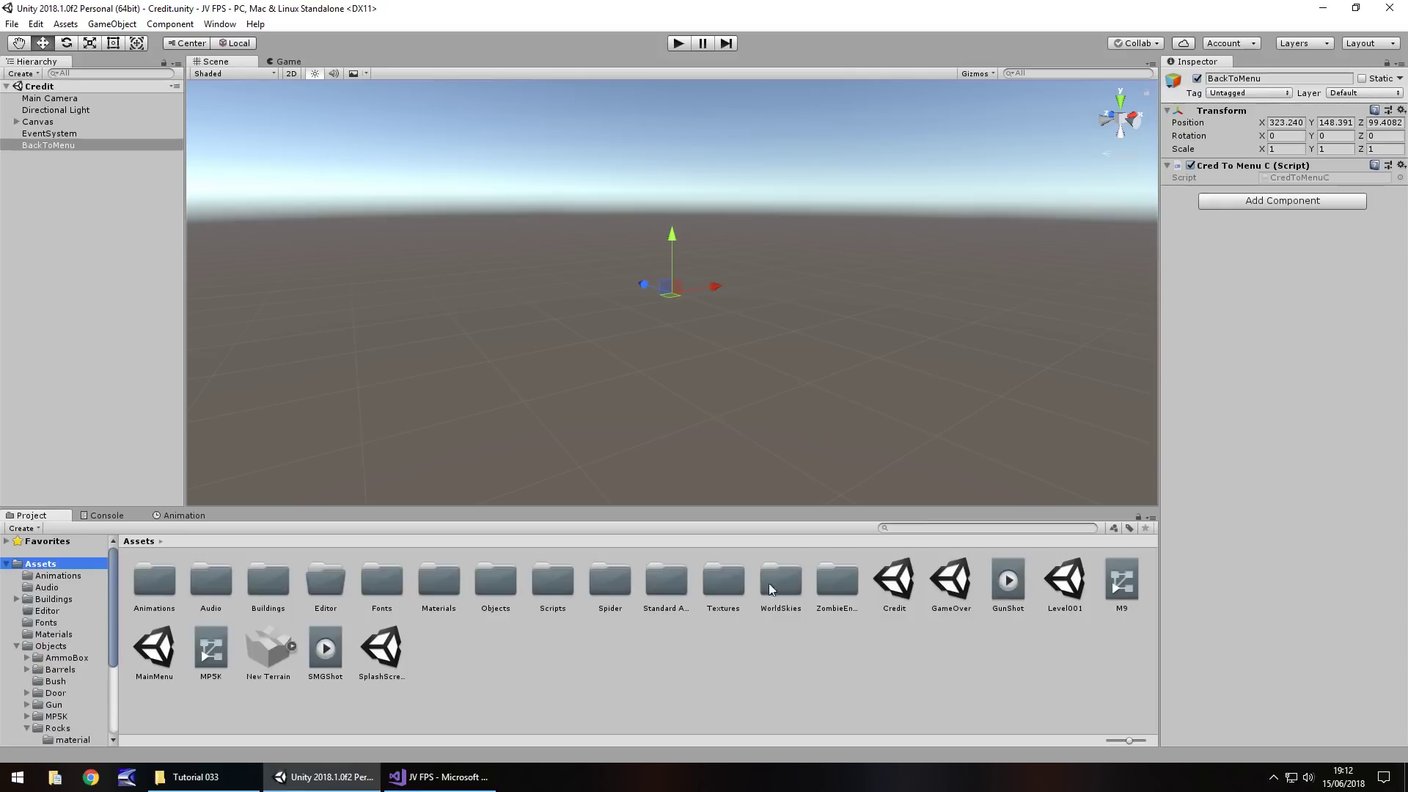
double_click(382, 663)
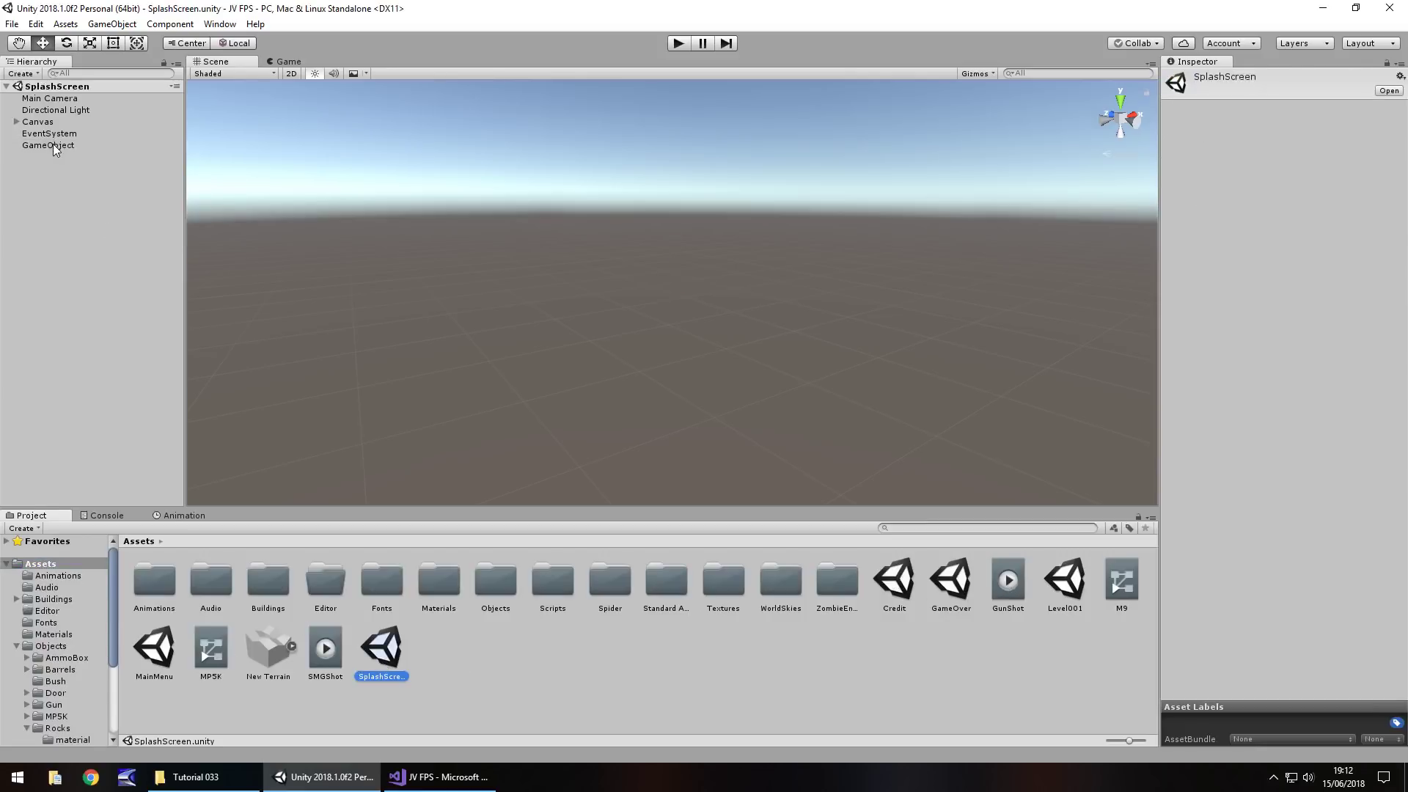
- Check the wait time and scene index in the SplashToMenu script attached to GameObject, using Visual Studio, and return to Unity
left_click(53, 145)
left_click(1304, 177)
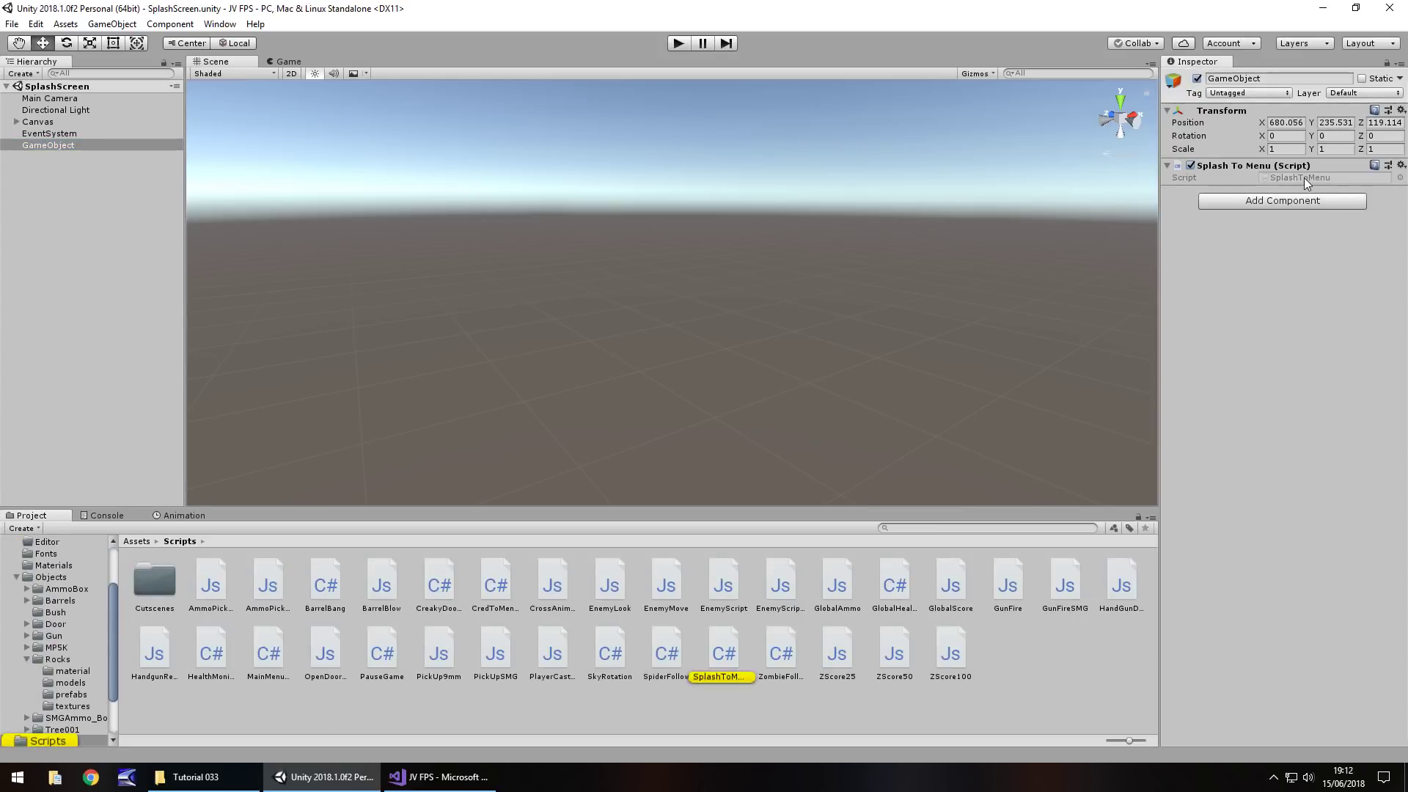
left_click(493, 778)
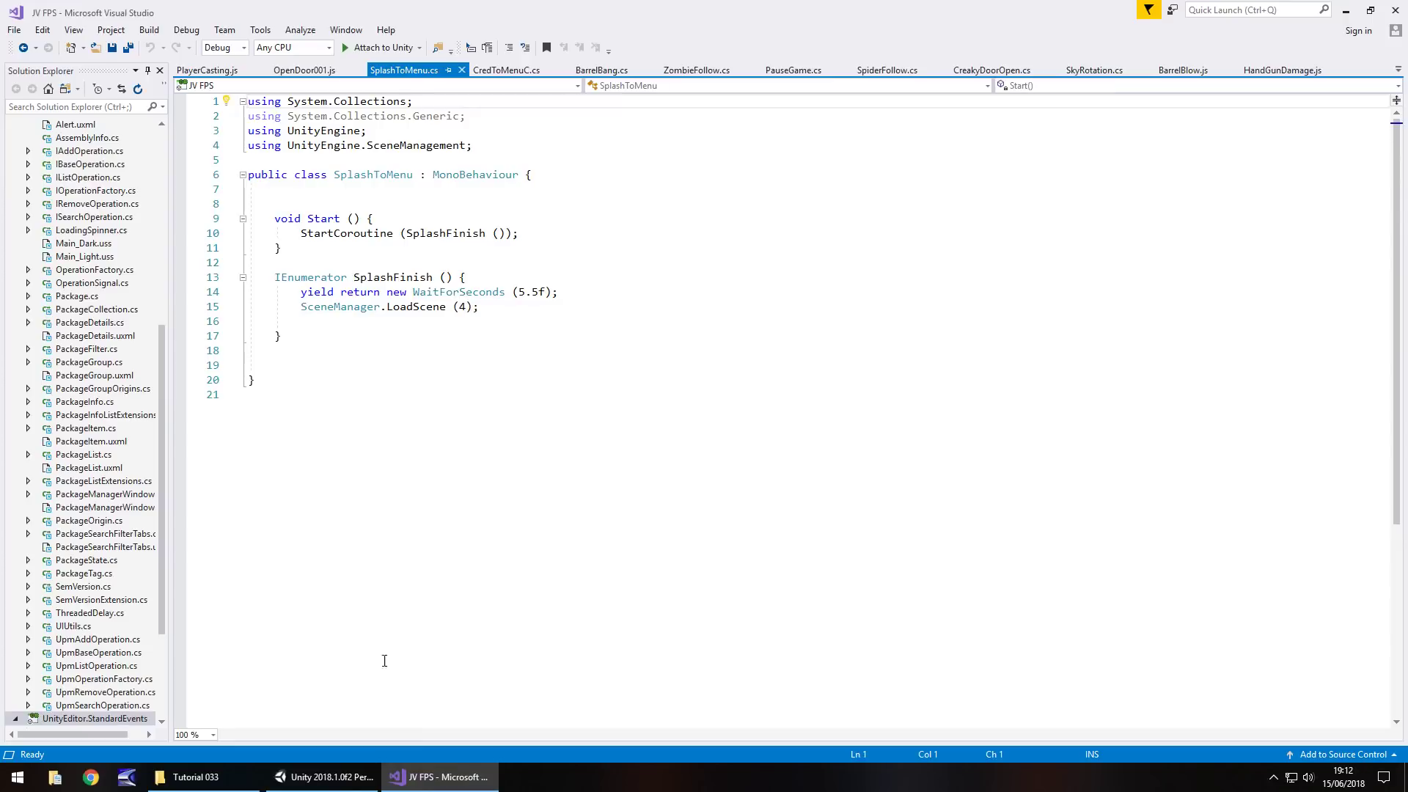
left_click(326, 779)
key("alt+Tab")
left_click(367, 779)
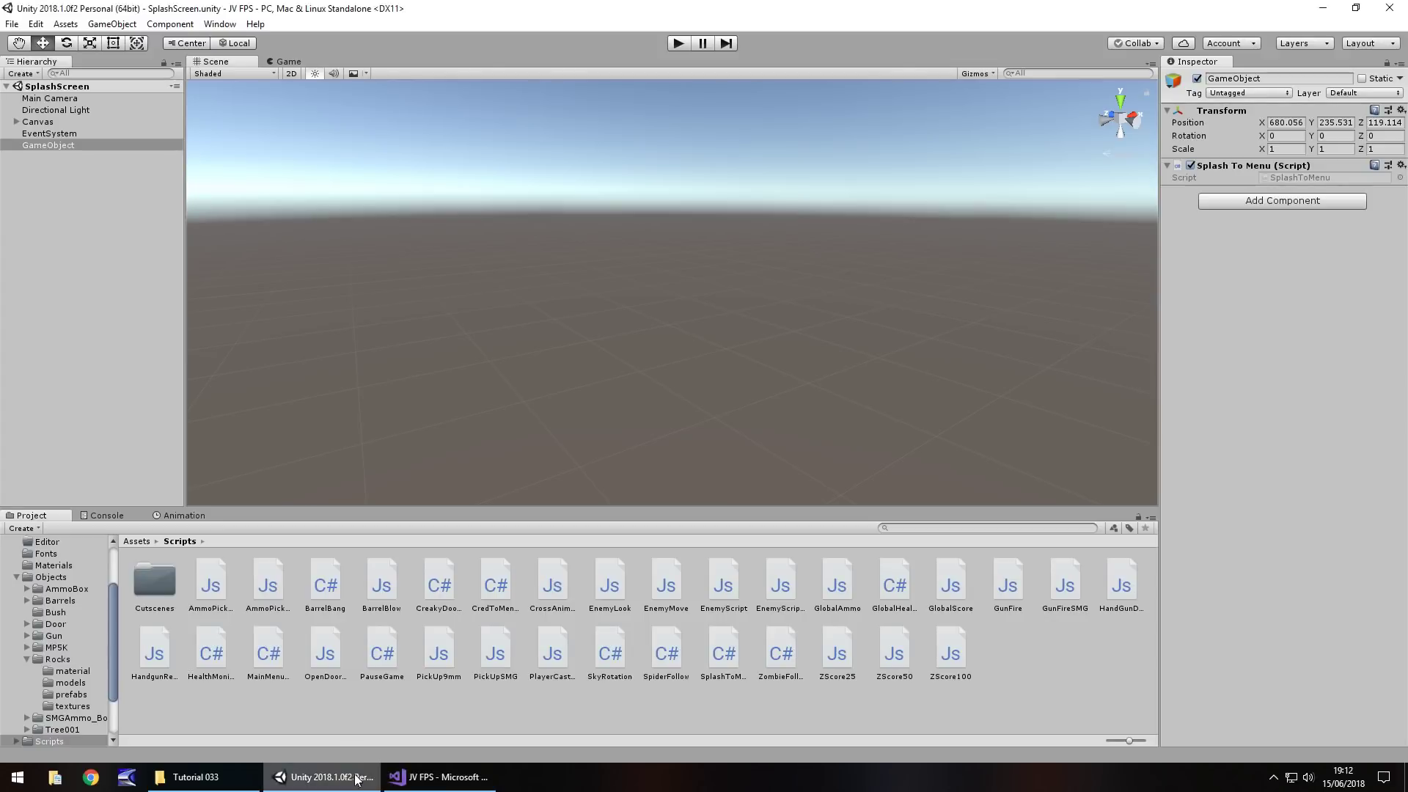
- Expand the Canvas and select the logo image RawImage (1), framing it in the scene
left_click(17, 121)
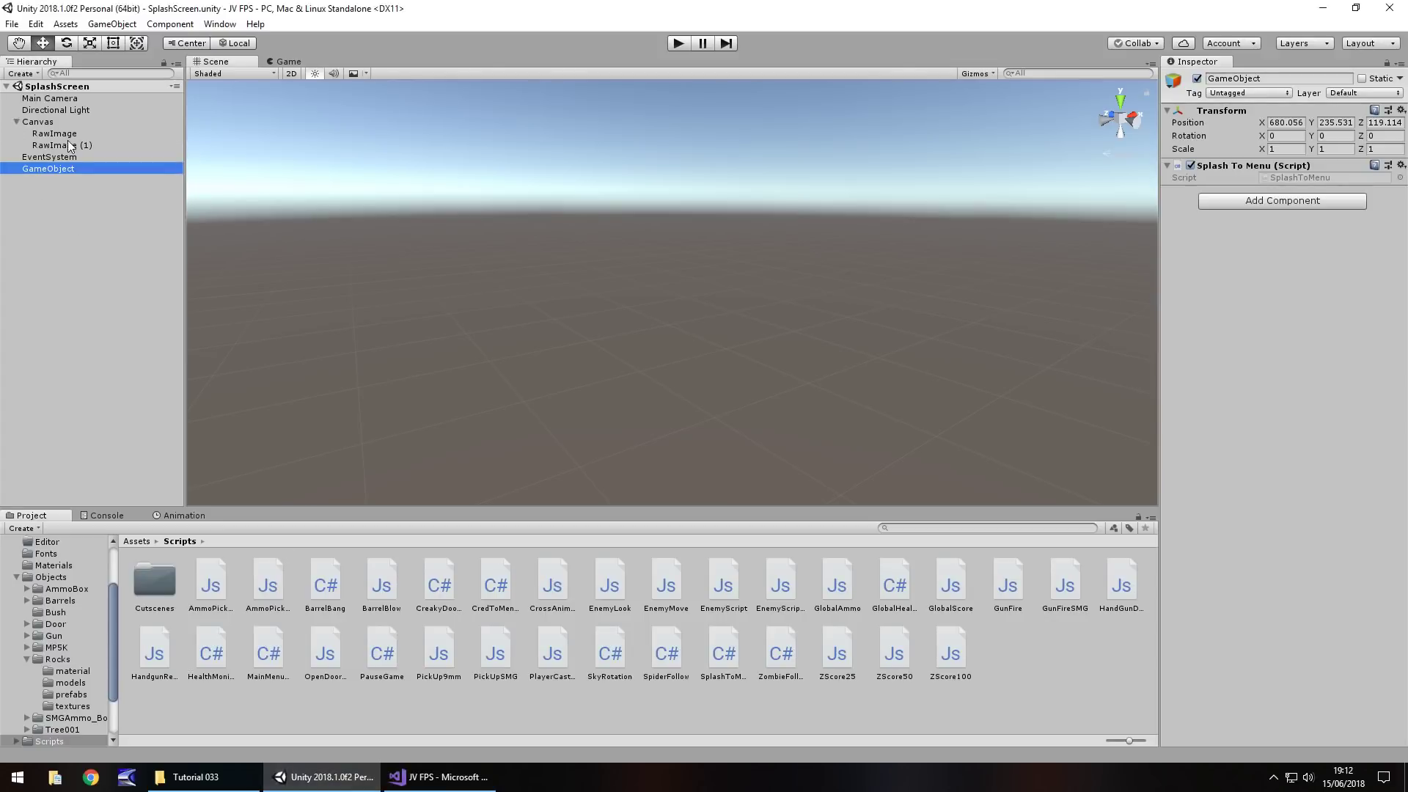
double_click(66, 145)
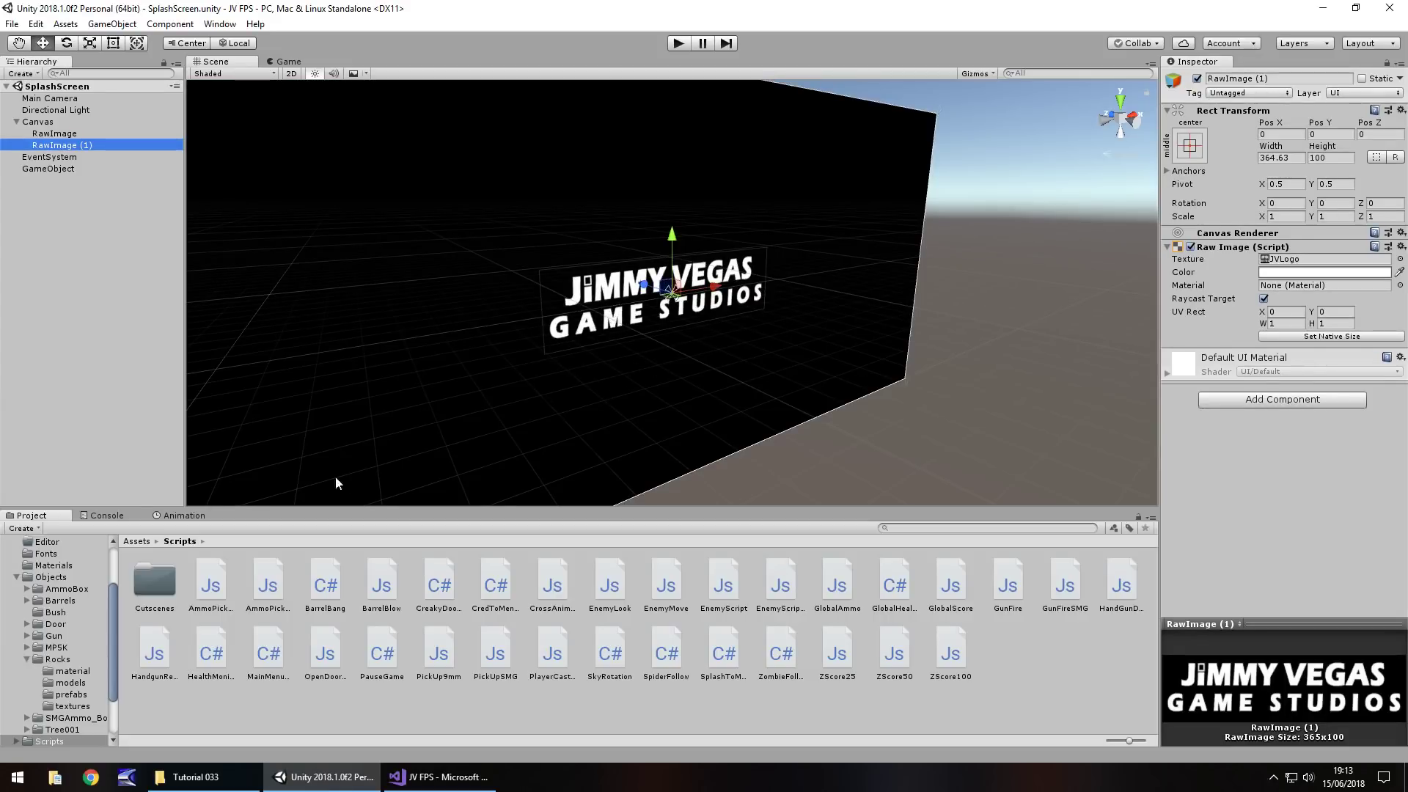
left_click_drag(112, 618, 104, 588)
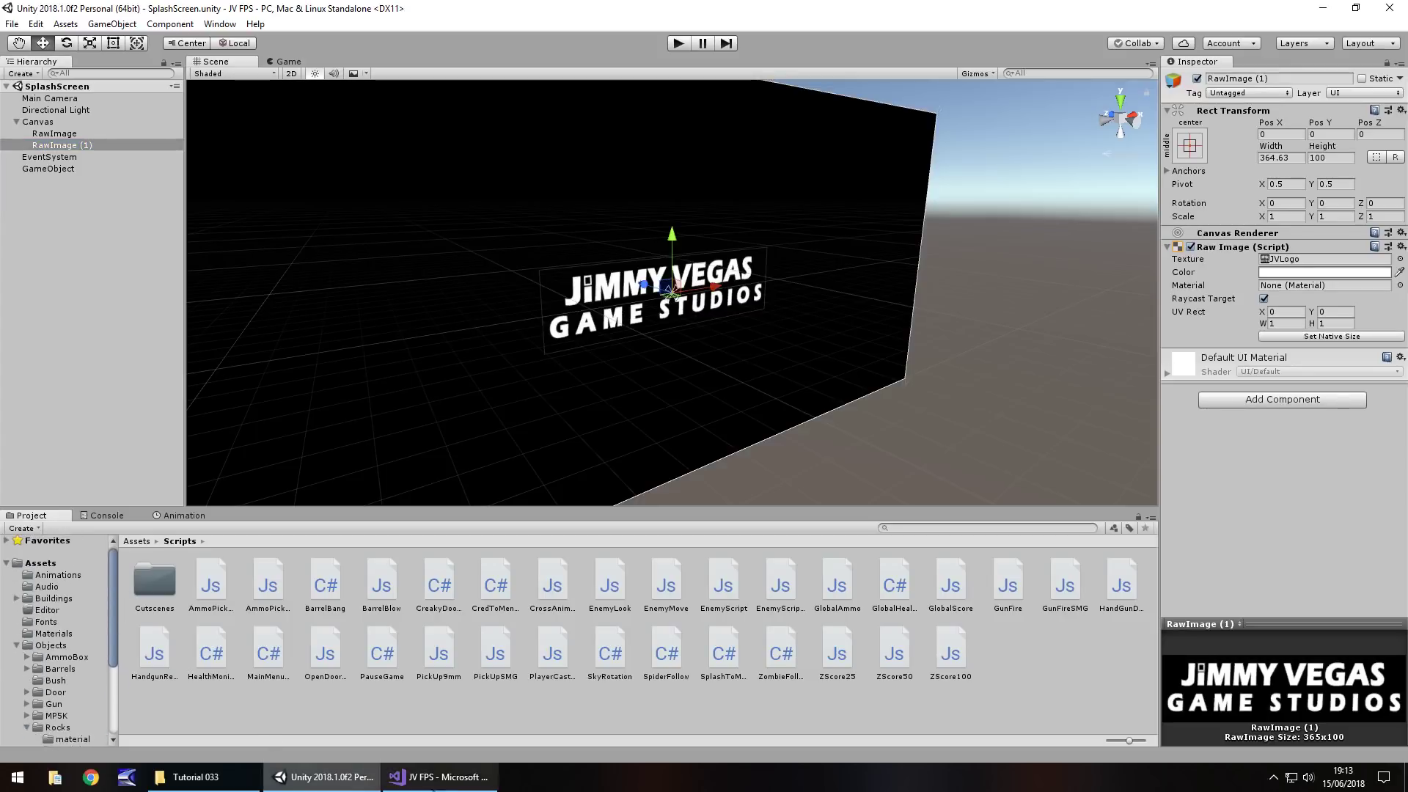
left_click(442, 777)
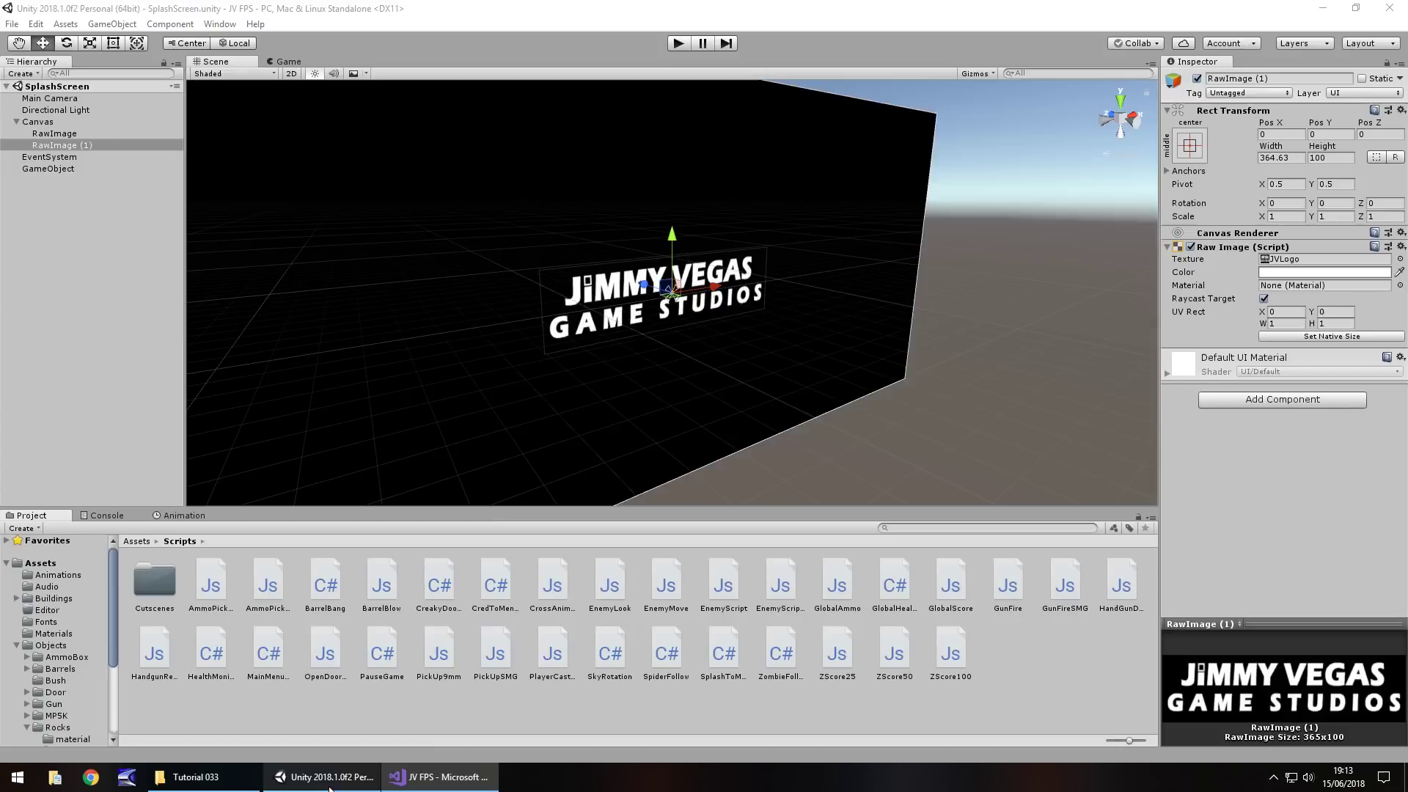
left_click(323, 777)
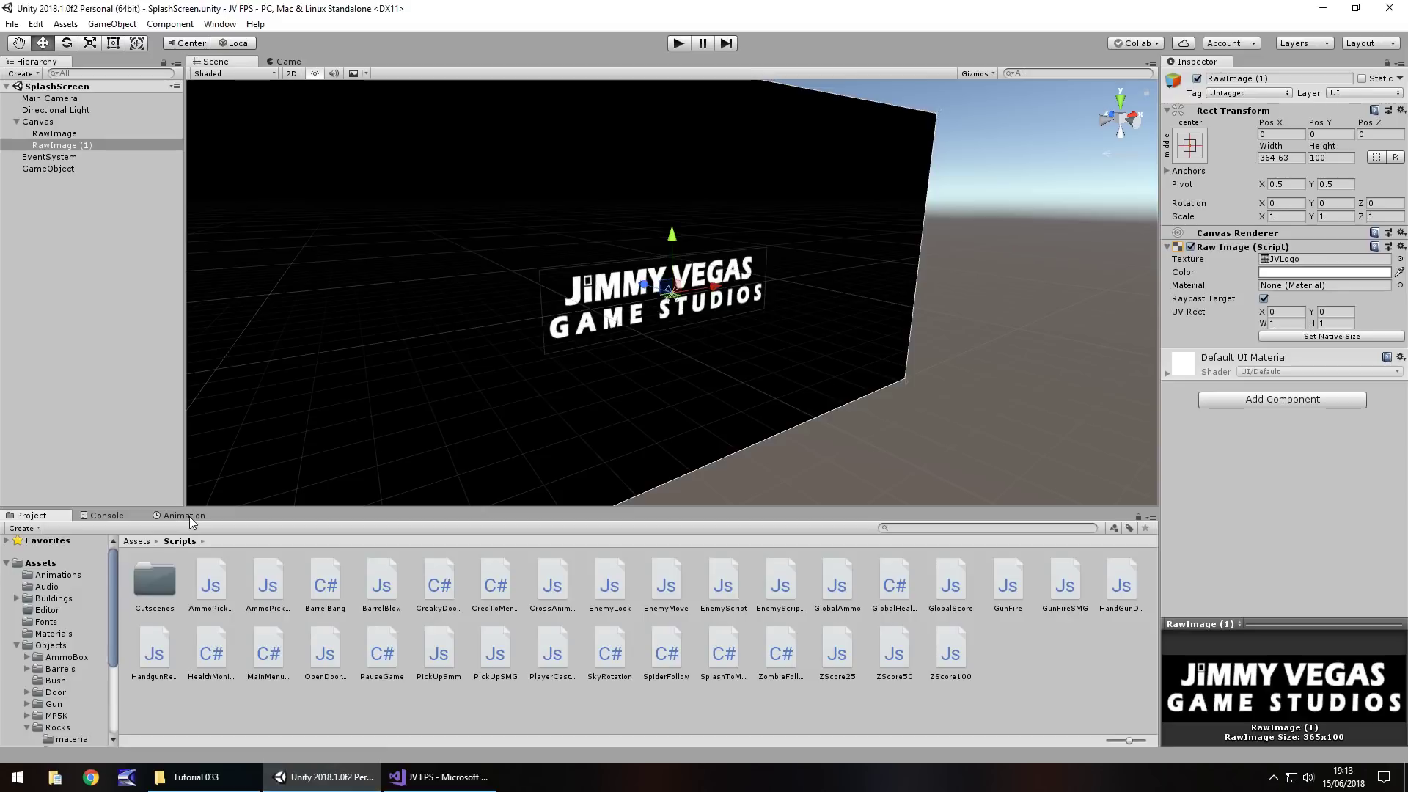
- Create an animation clip named LogoAnim for RawImage (1) in the Animations folder
left_click(189, 517)
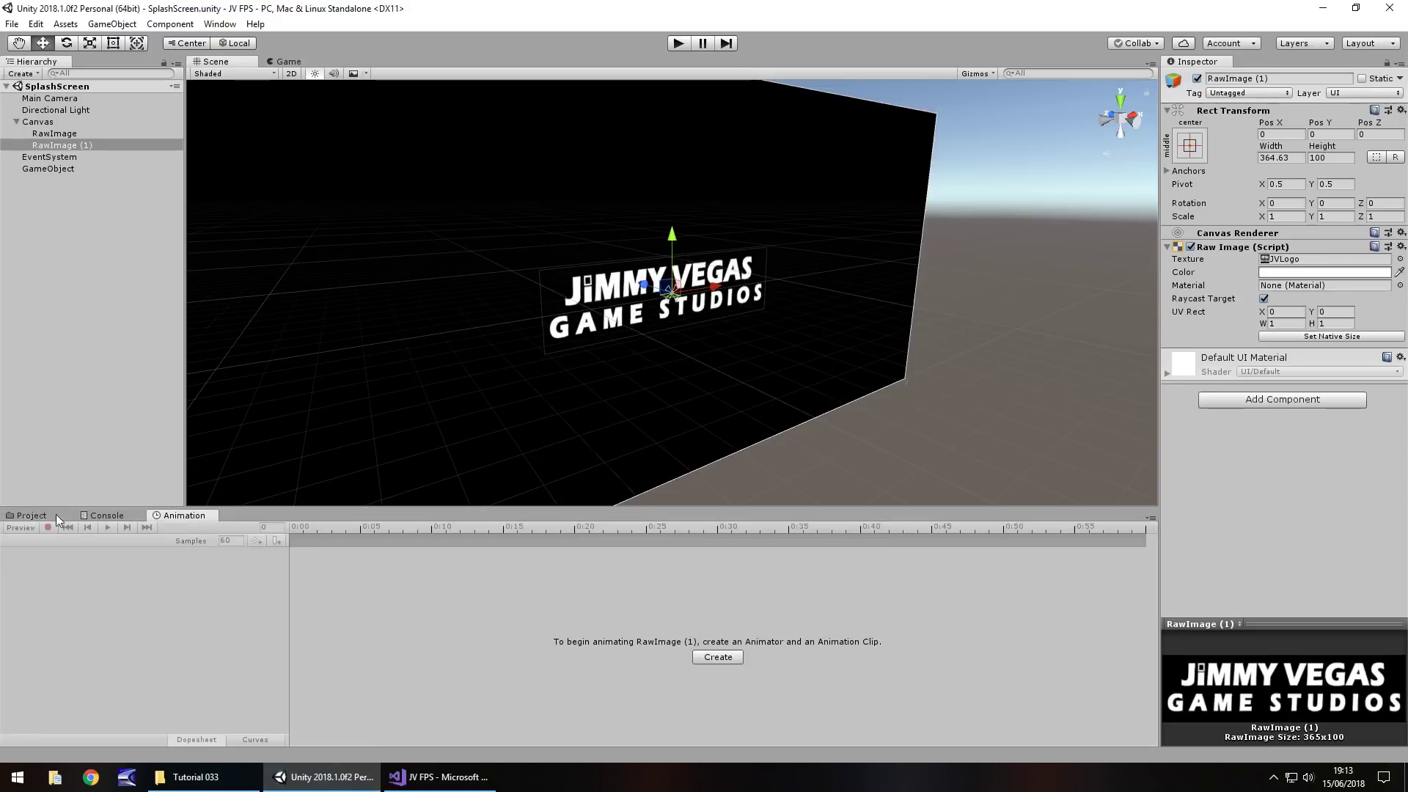
left_click(56, 514)
left_click(58, 575)
left_click(191, 517)
left_click(718, 657)
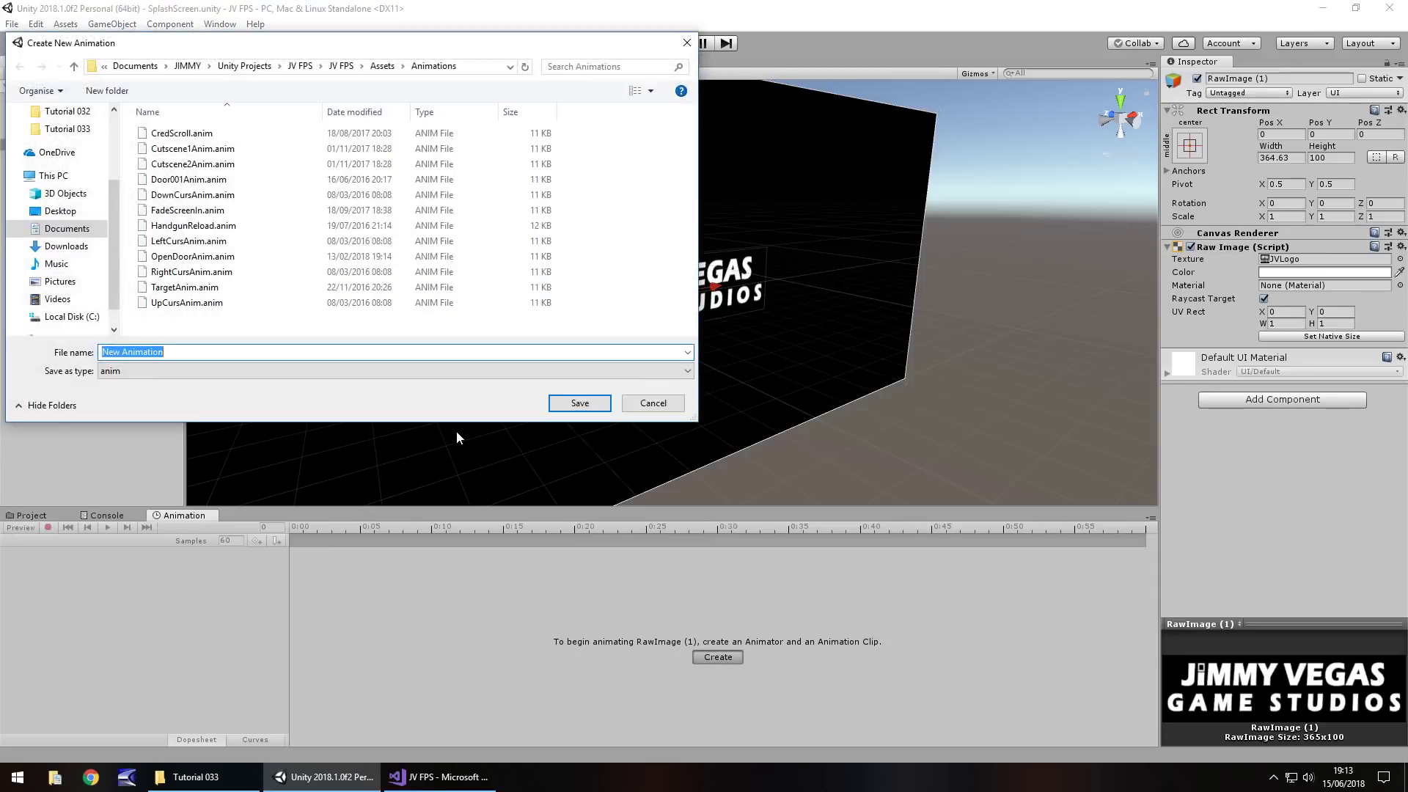
type("LogoAnim")
key("Return")
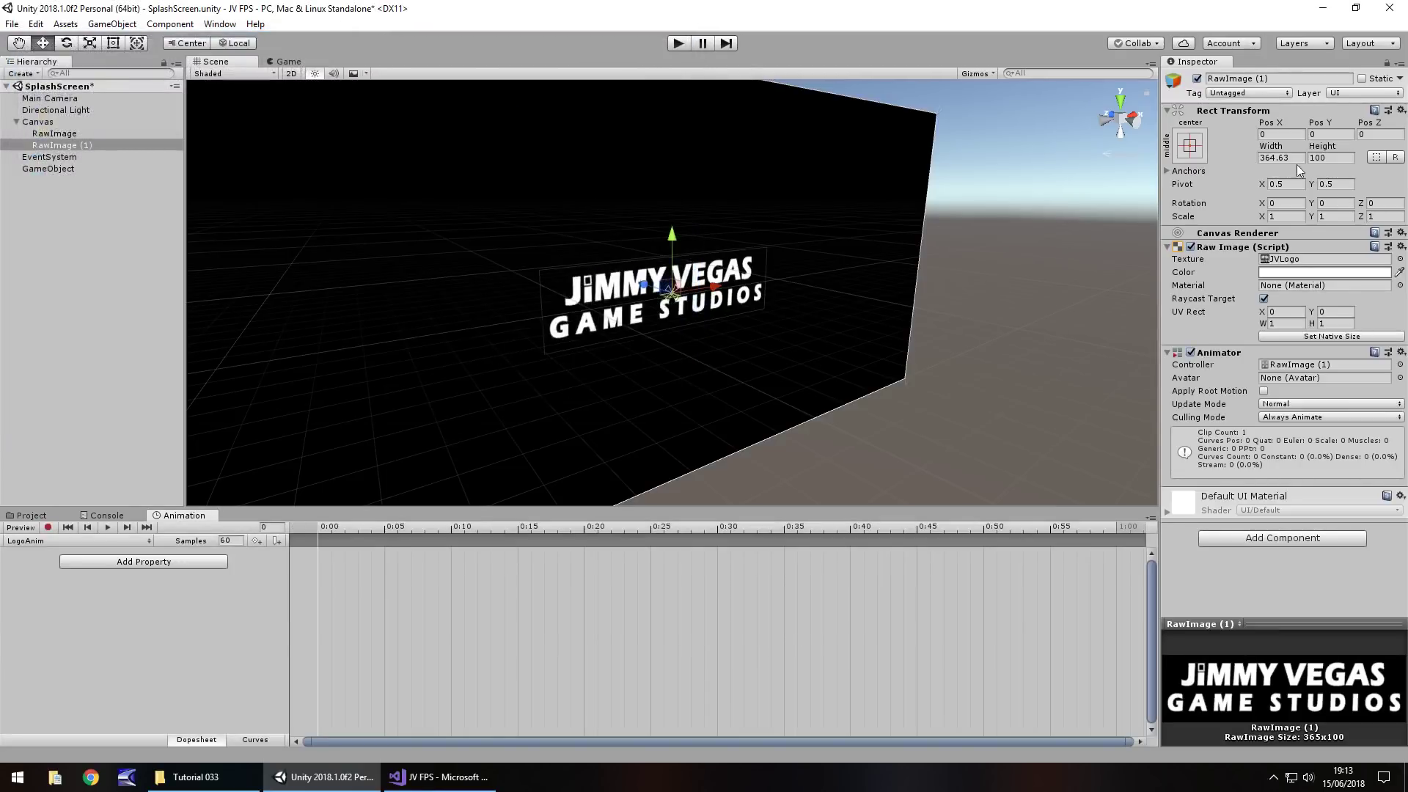
- Start recording LogoAnim and key the logo's Y rotation at 90 on frame 0
left_click(48, 528)
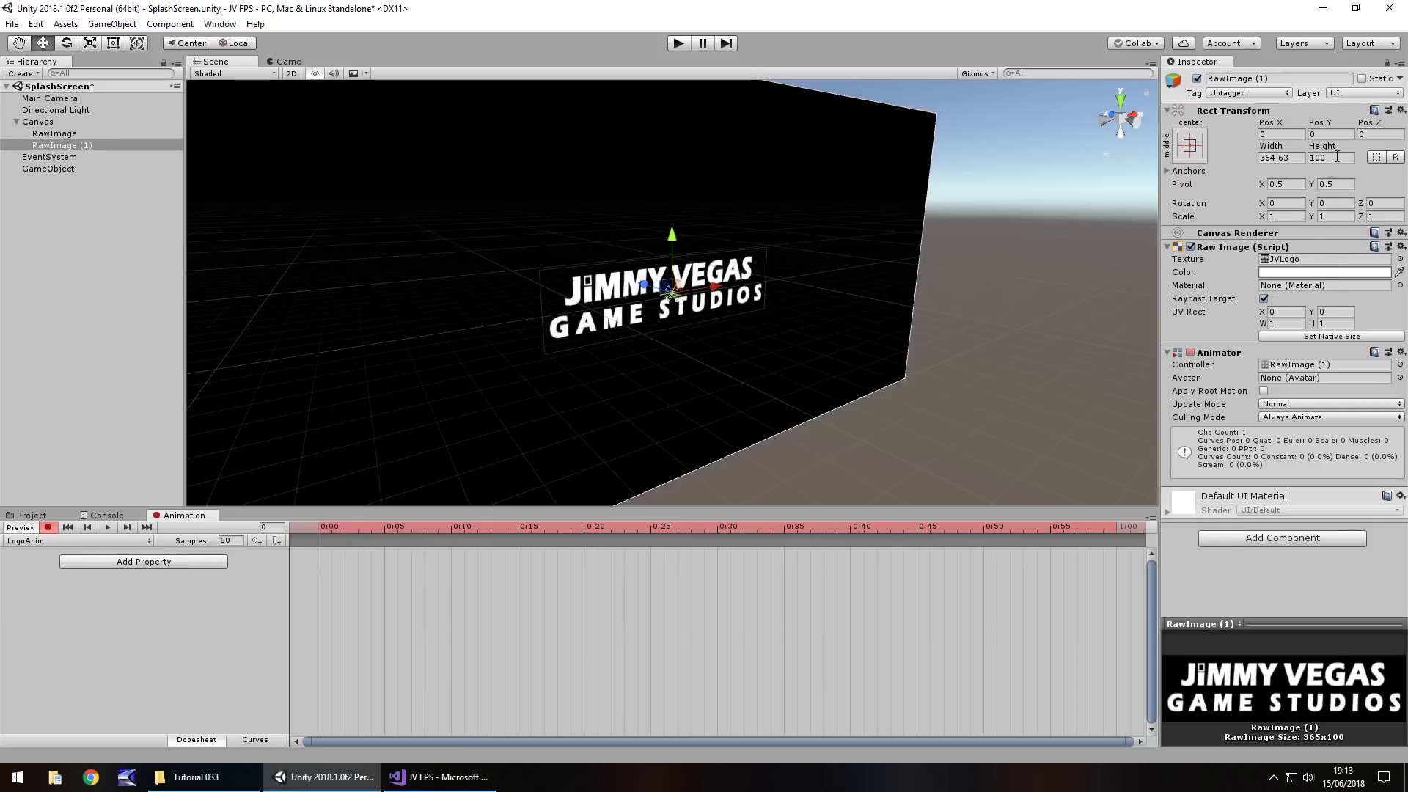
left_click(1336, 203)
left_click_drag(1312, 203, 787, 236)
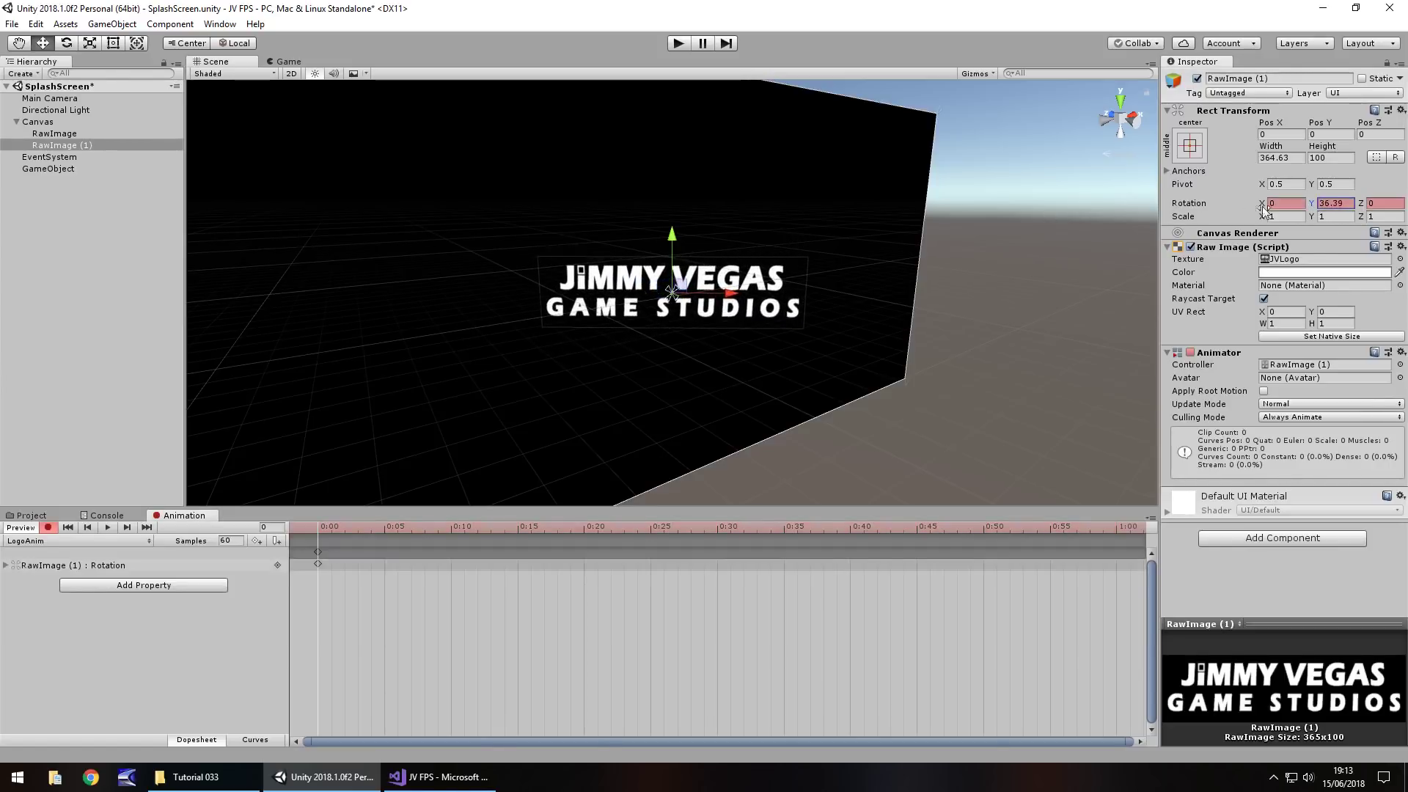
left_click(1334, 203)
type("90")
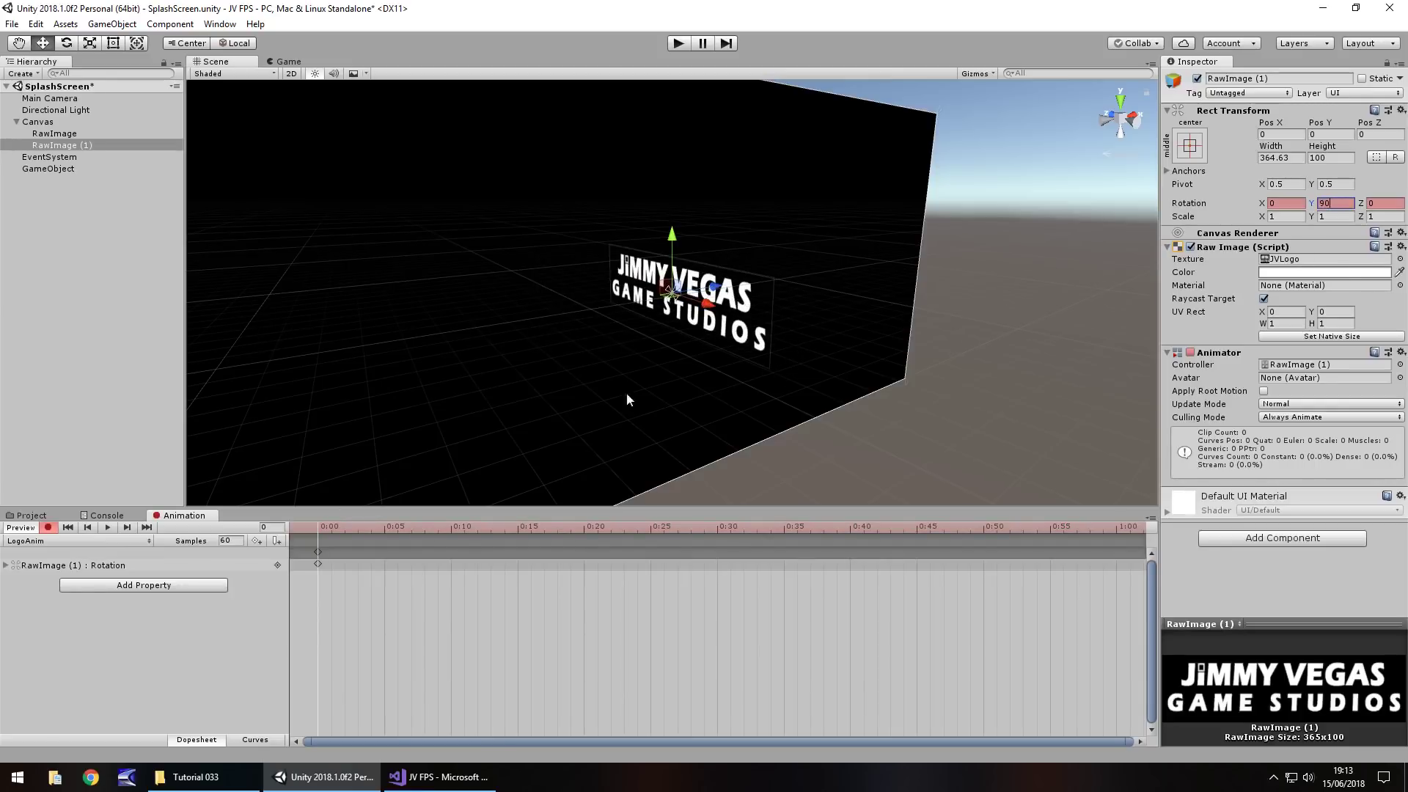
- Key the logo's Y rotation at 0 on frame 60 of LogoAnim
left_click(273, 527)
type("60")
key("Return")
left_click(1332, 204)
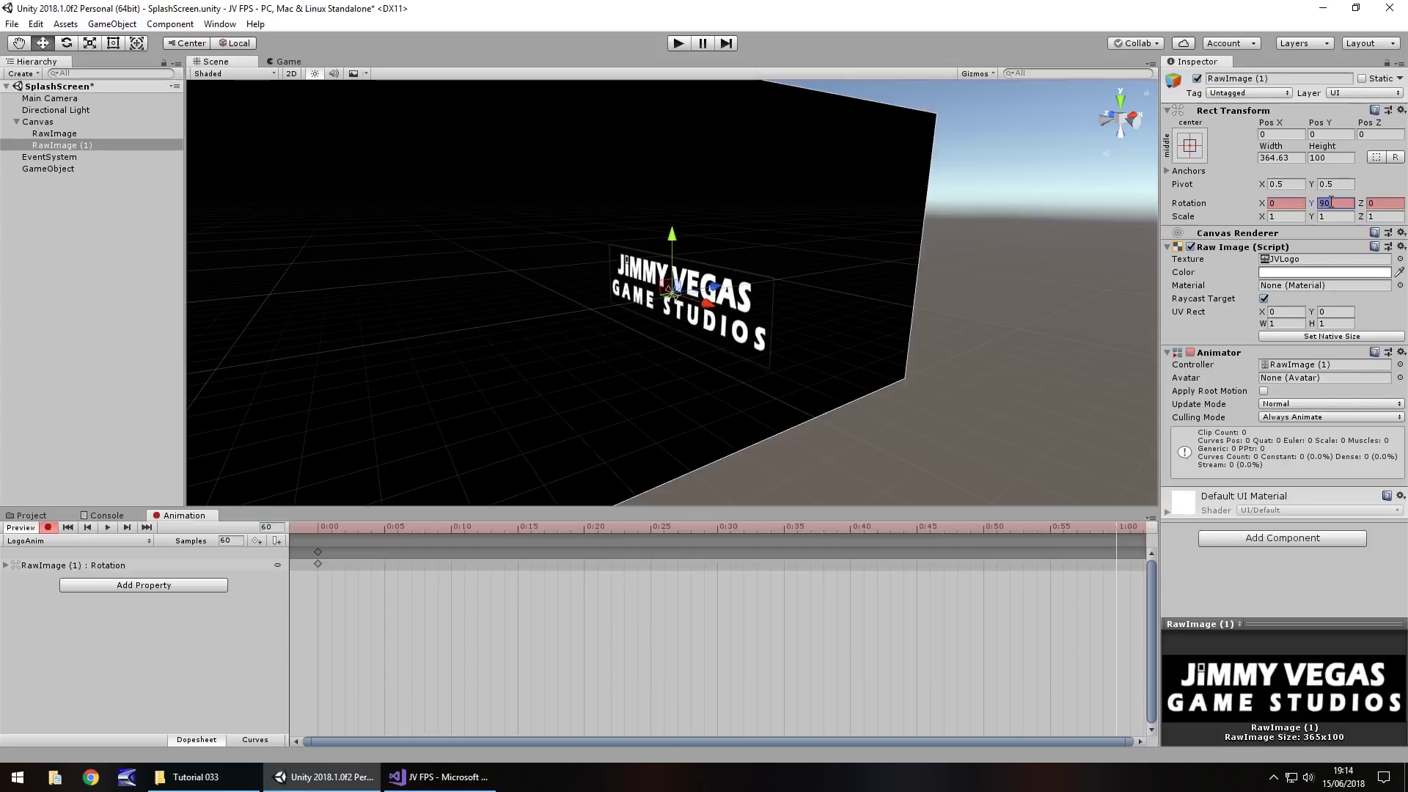
type("0")
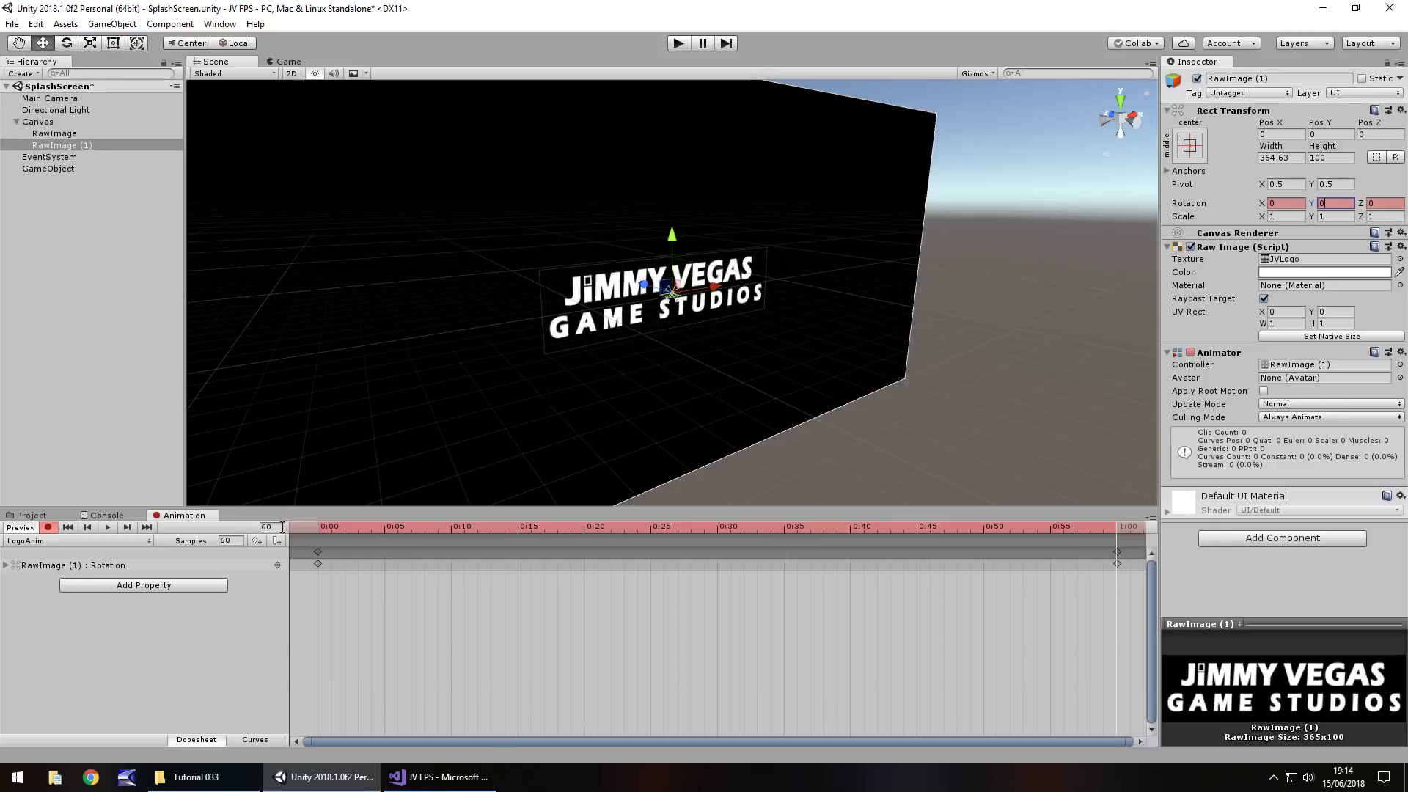
- Key the logo's Y rotation at 0 on frame 250 of LogoAnim
left_click(267, 527)
type("300")
double_click(266, 529)
type("250")
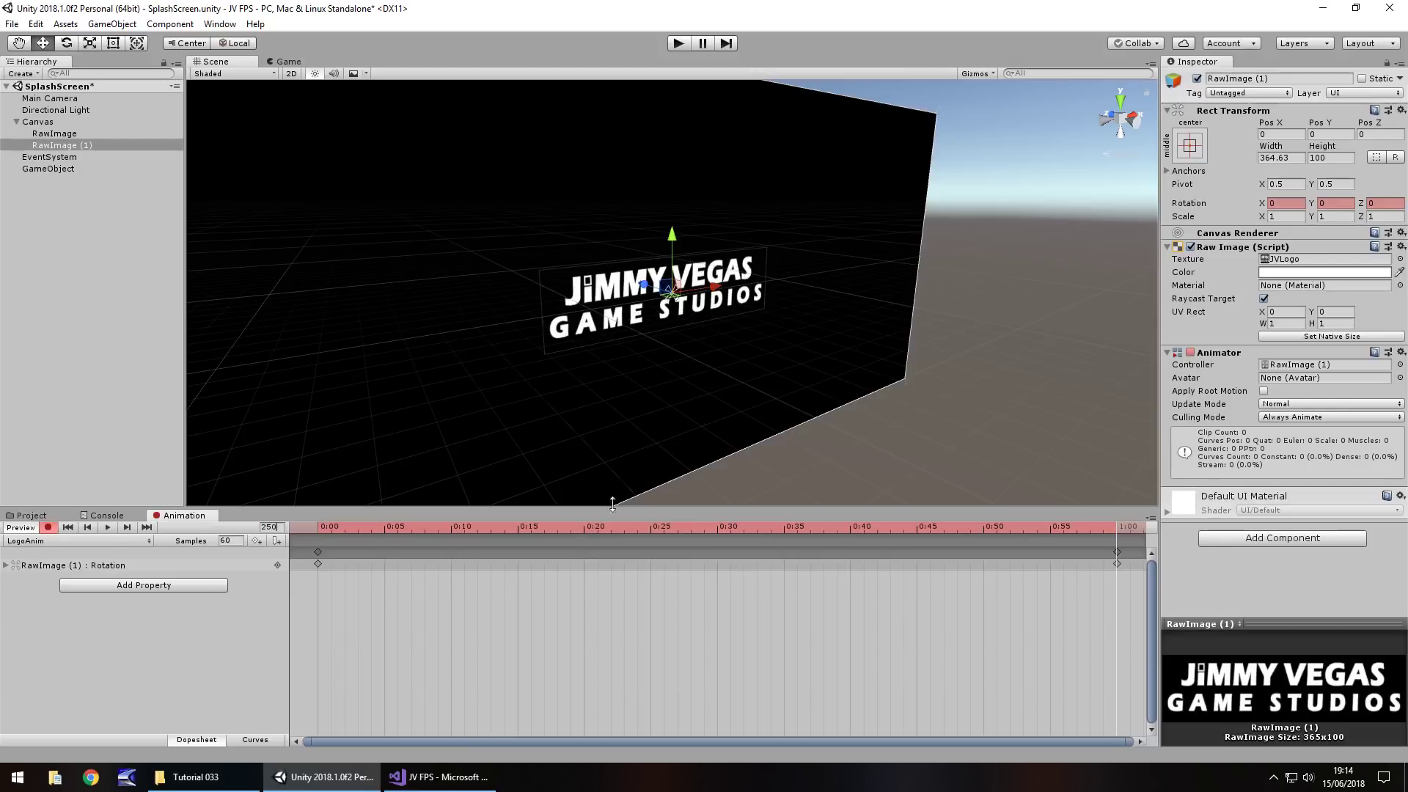
left_click(1332, 203)
key("BackSpace")
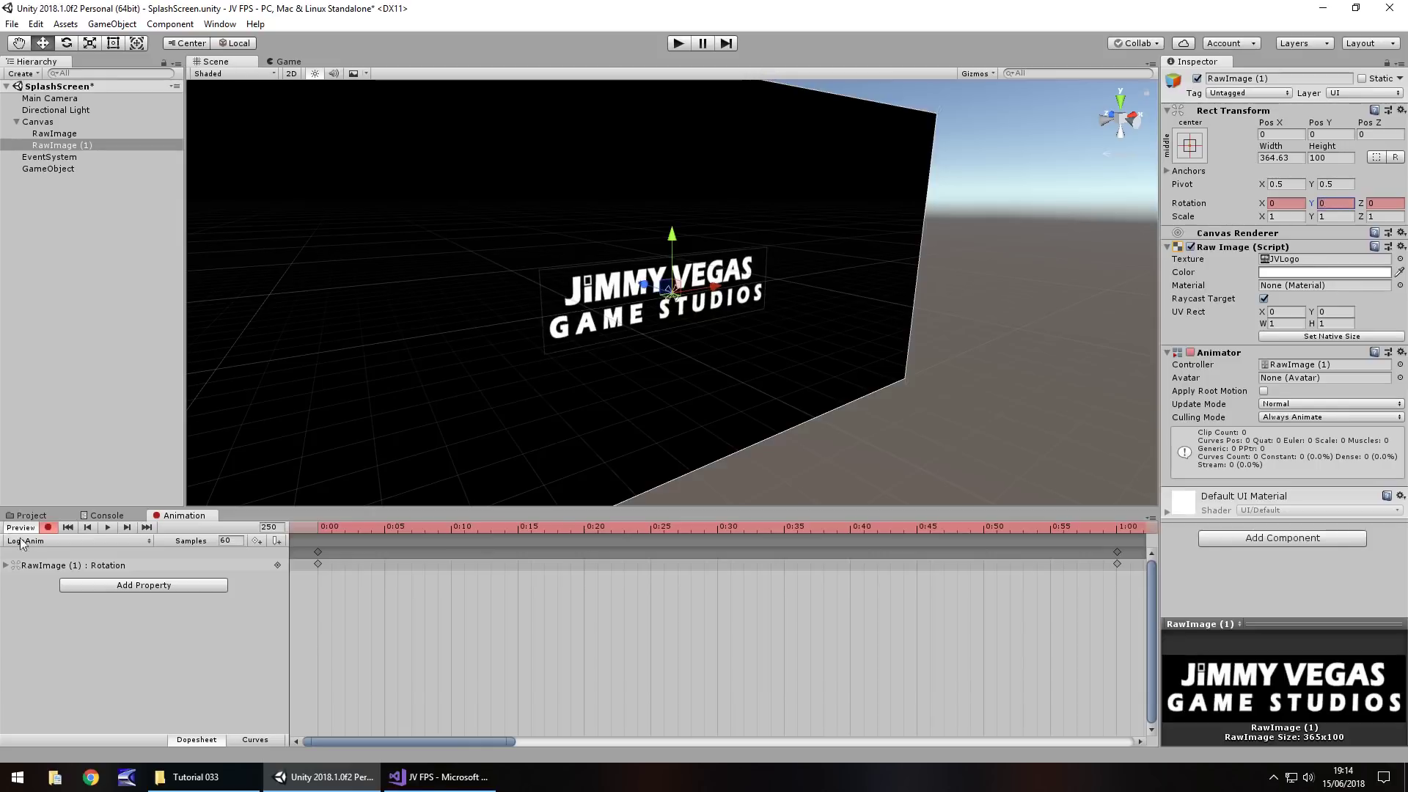
- Key the logo's Y rotation at -90 on frame 310 of LogoAnim and stop recording
left_click(281, 527)
type("310")
left_click(1333, 215)
left_click(1333, 205)
type("-90")
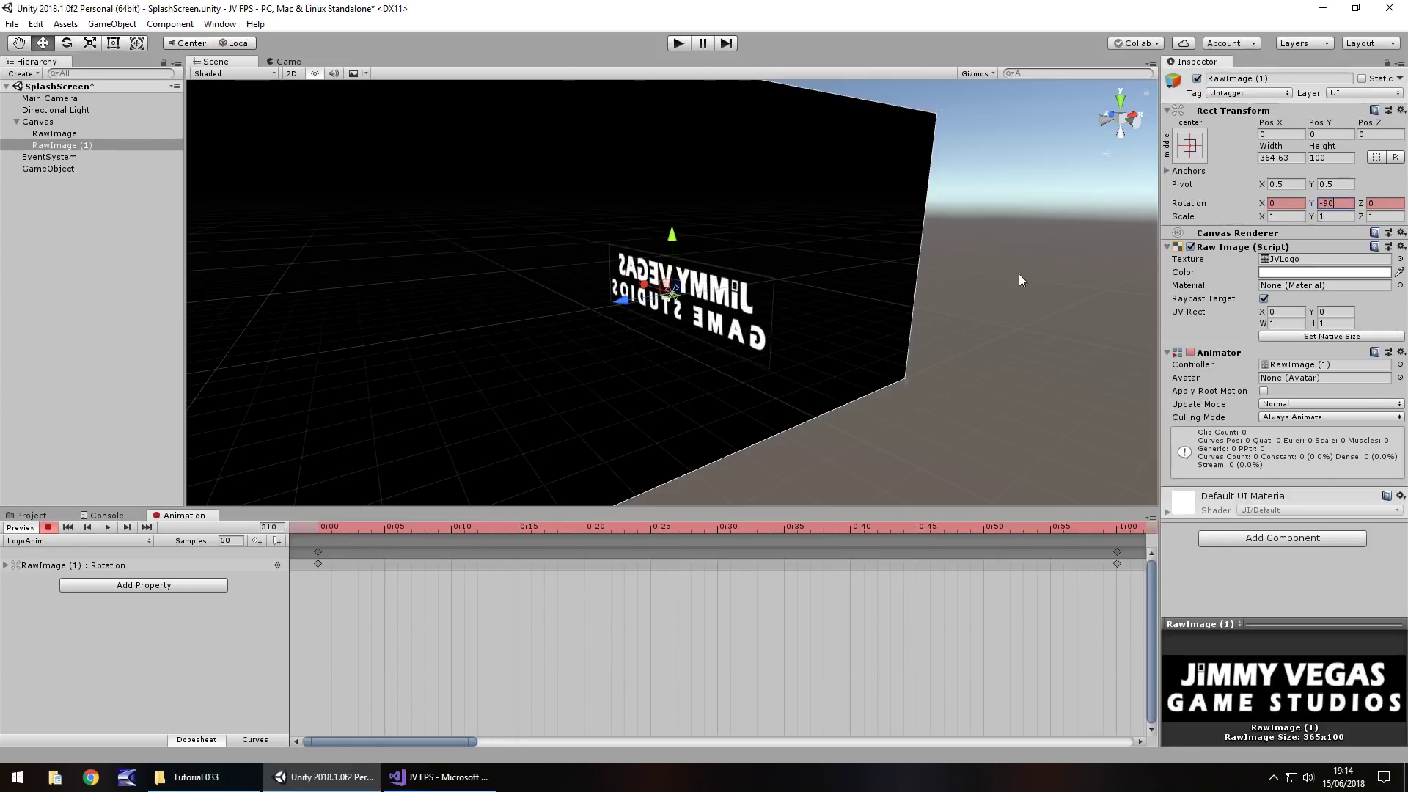
left_click(48, 528)
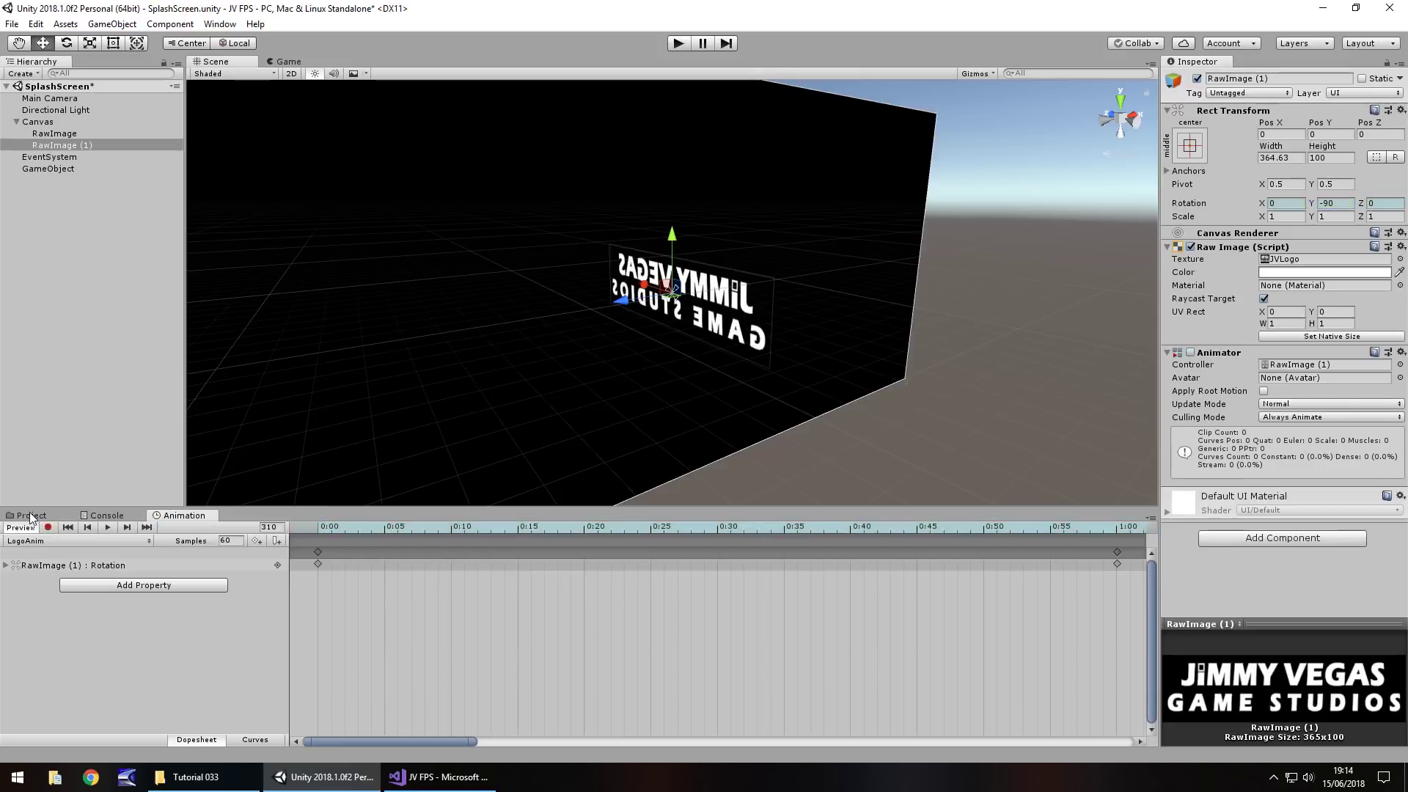
- Save the SplashScreen scene and play-test the logo animation through to the main menu
left_click(32, 516)
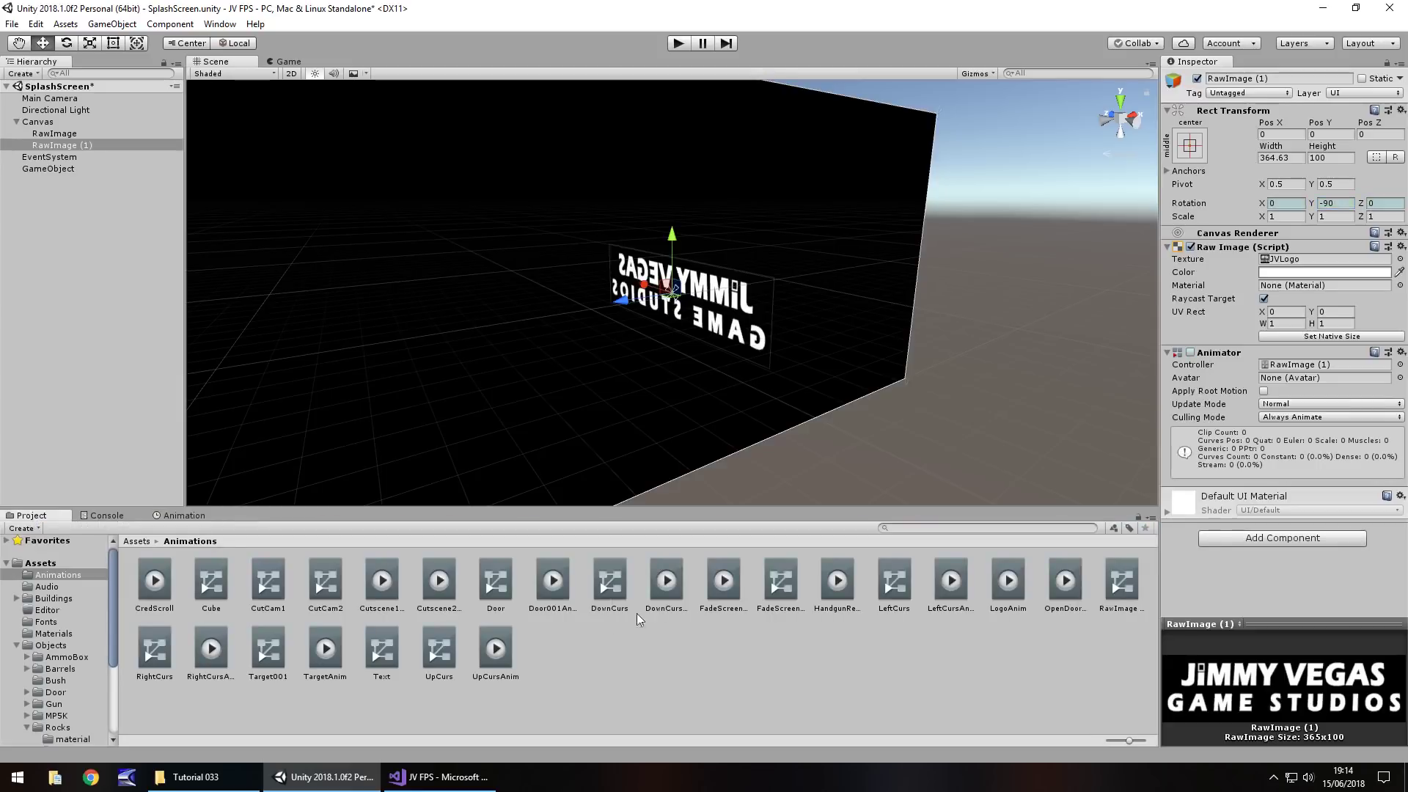
key("ctrl+s")
left_click(52, 134)
left_click(59, 145)
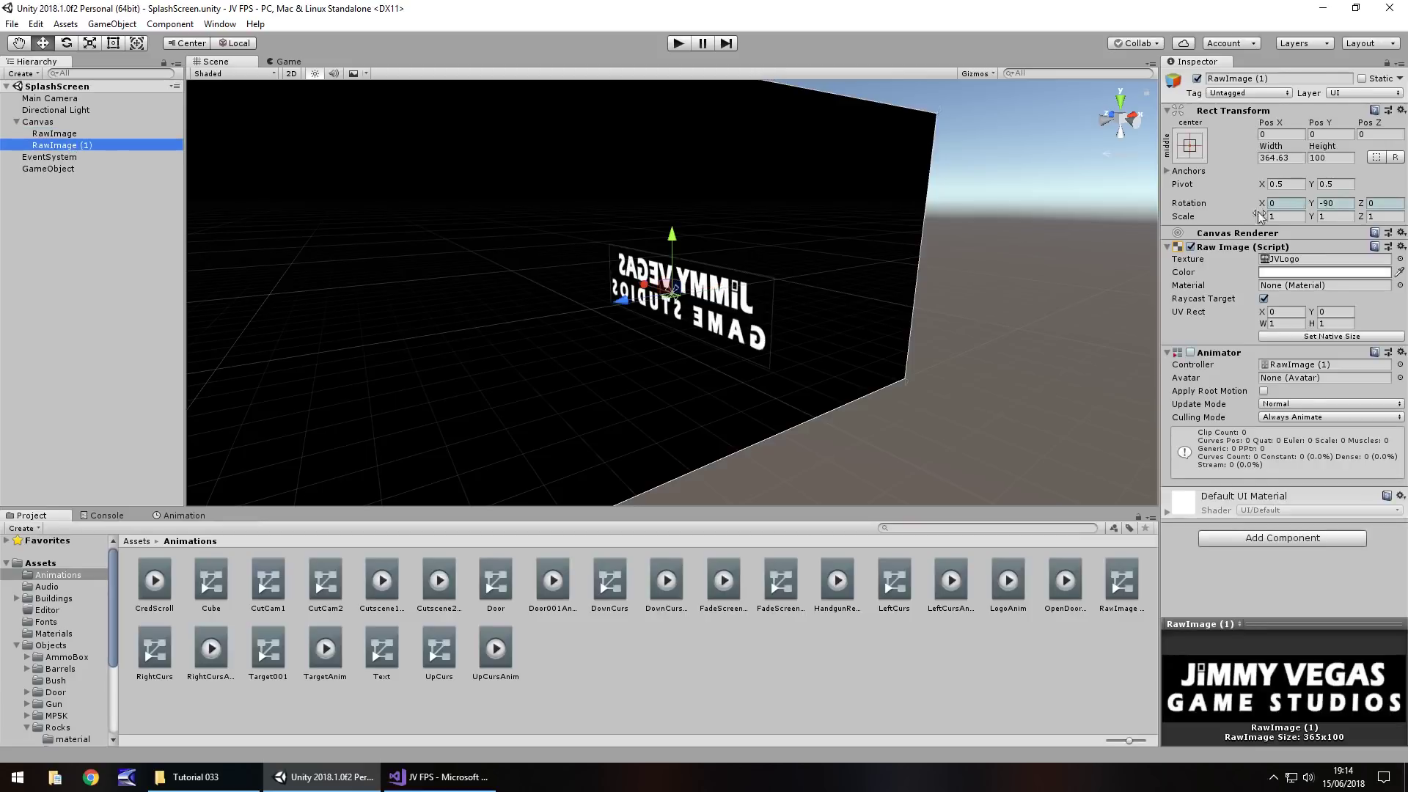
left_click(677, 44)
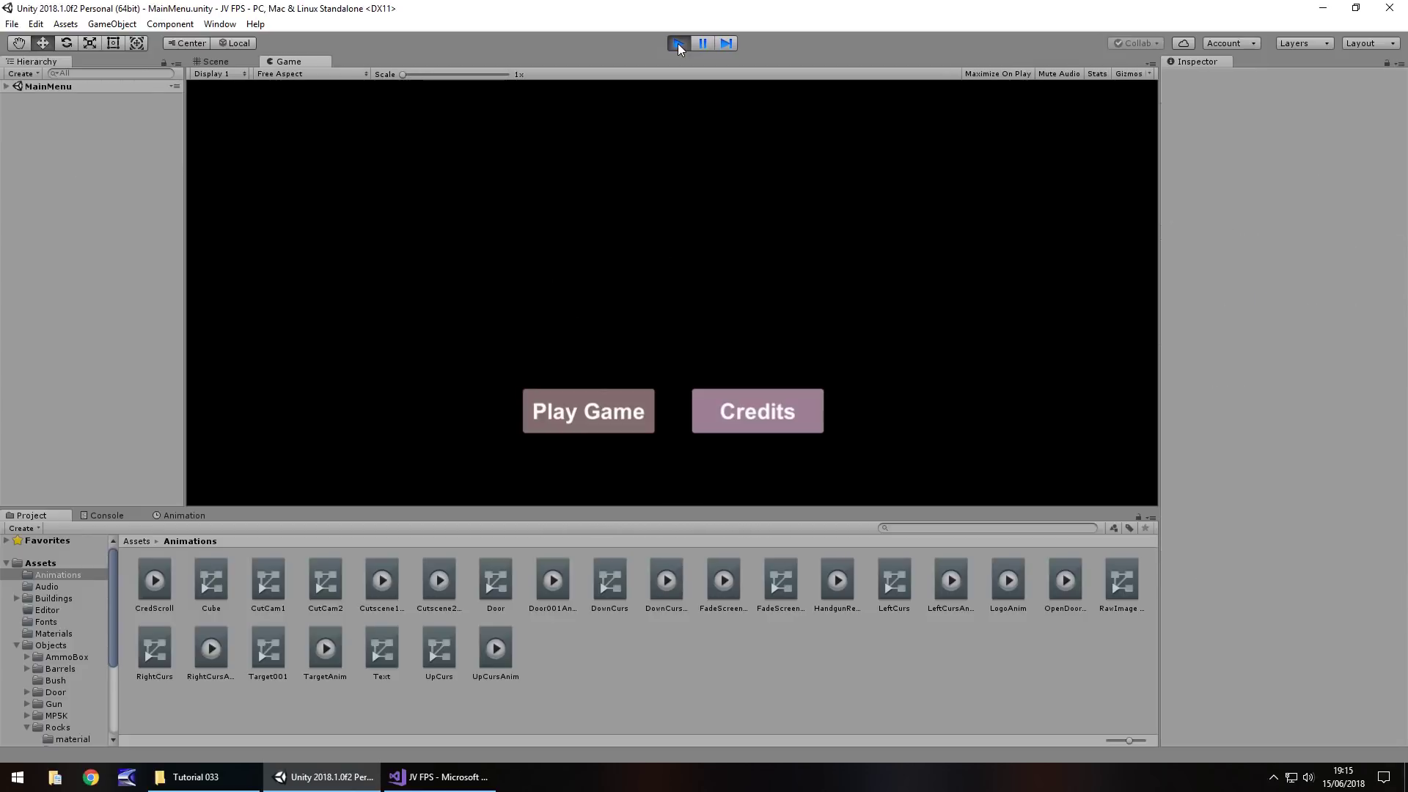
left_click(678, 43)
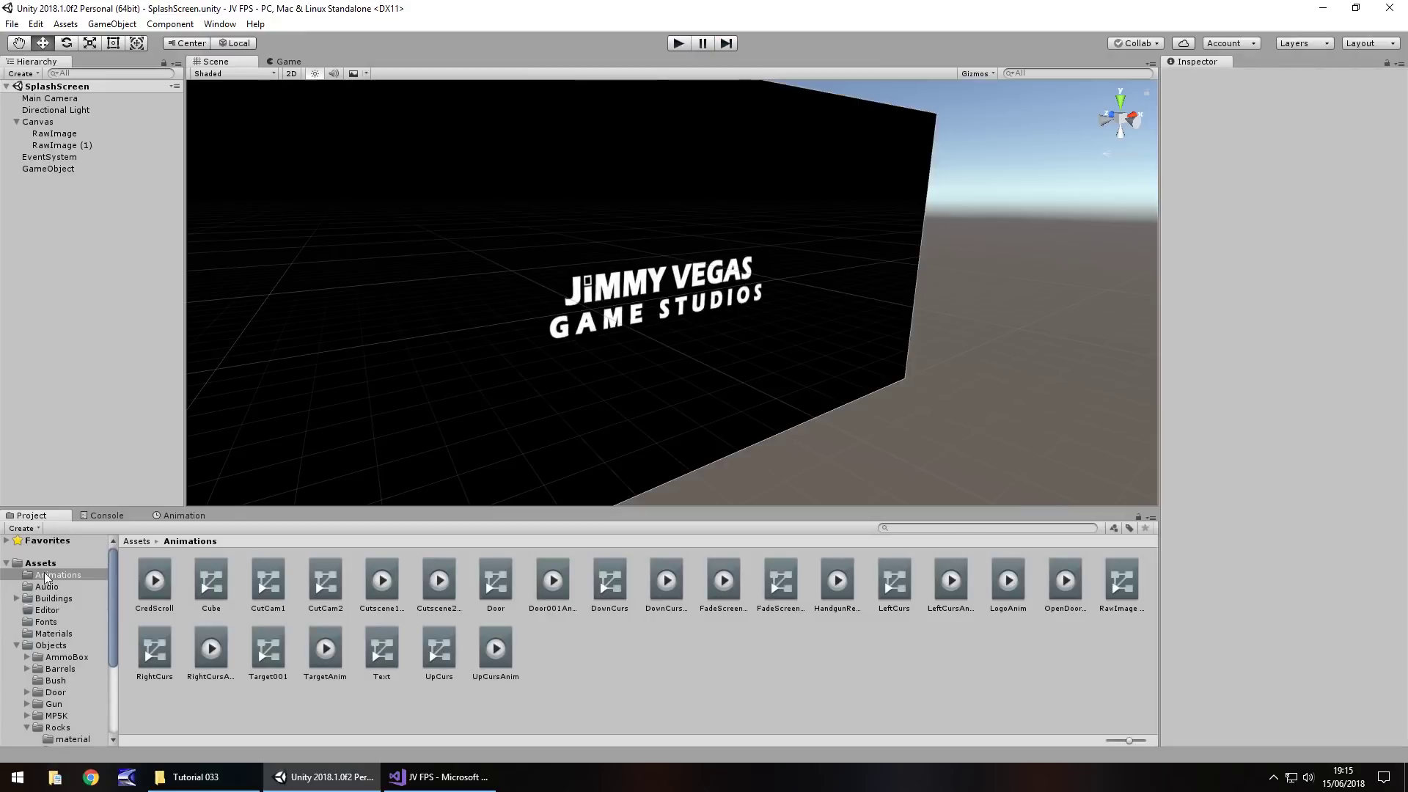
- Set RawImage (1)'s Y rotation to 90 in the scene and disable Loop Time on the LogoAnim clip
left_click(44, 144)
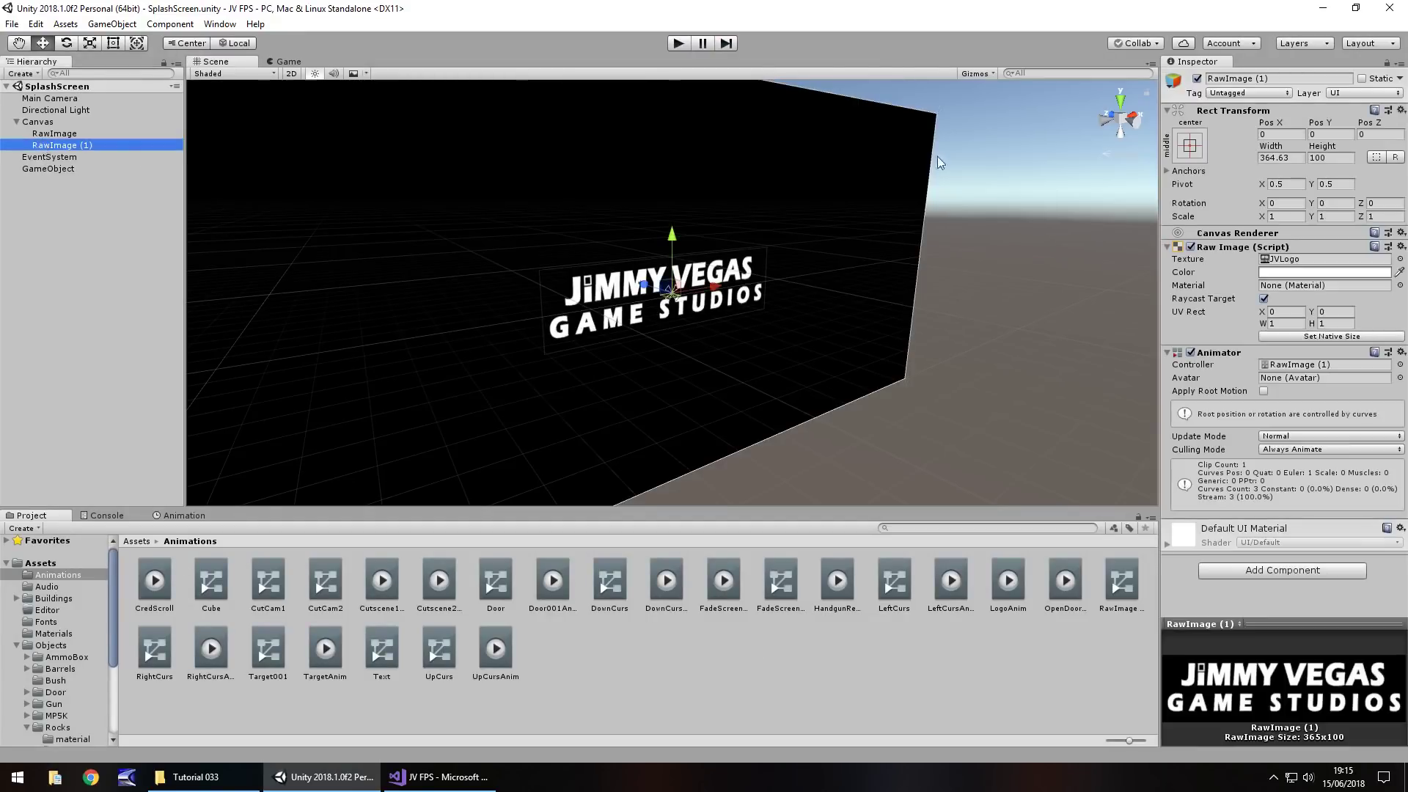
left_click(1338, 202)
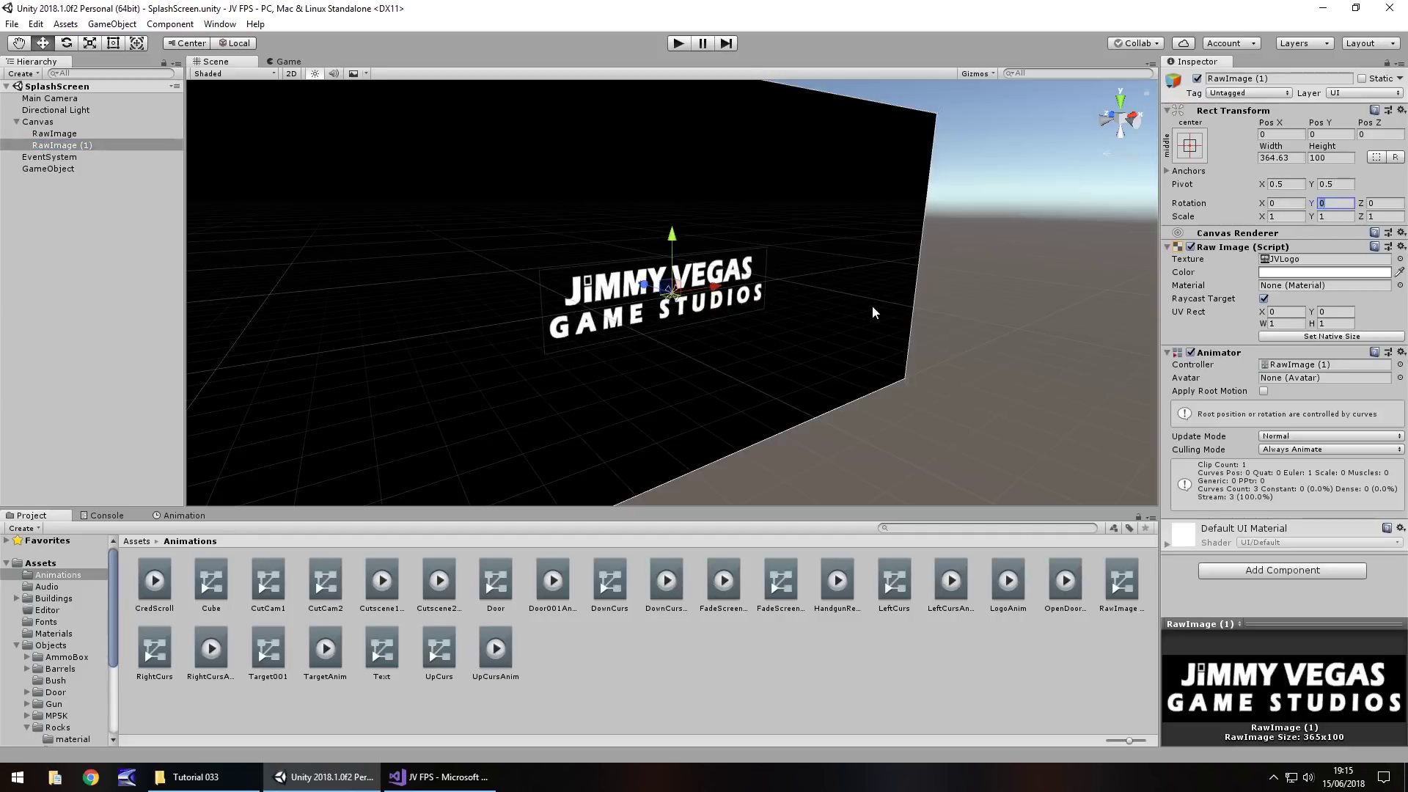
type("90")
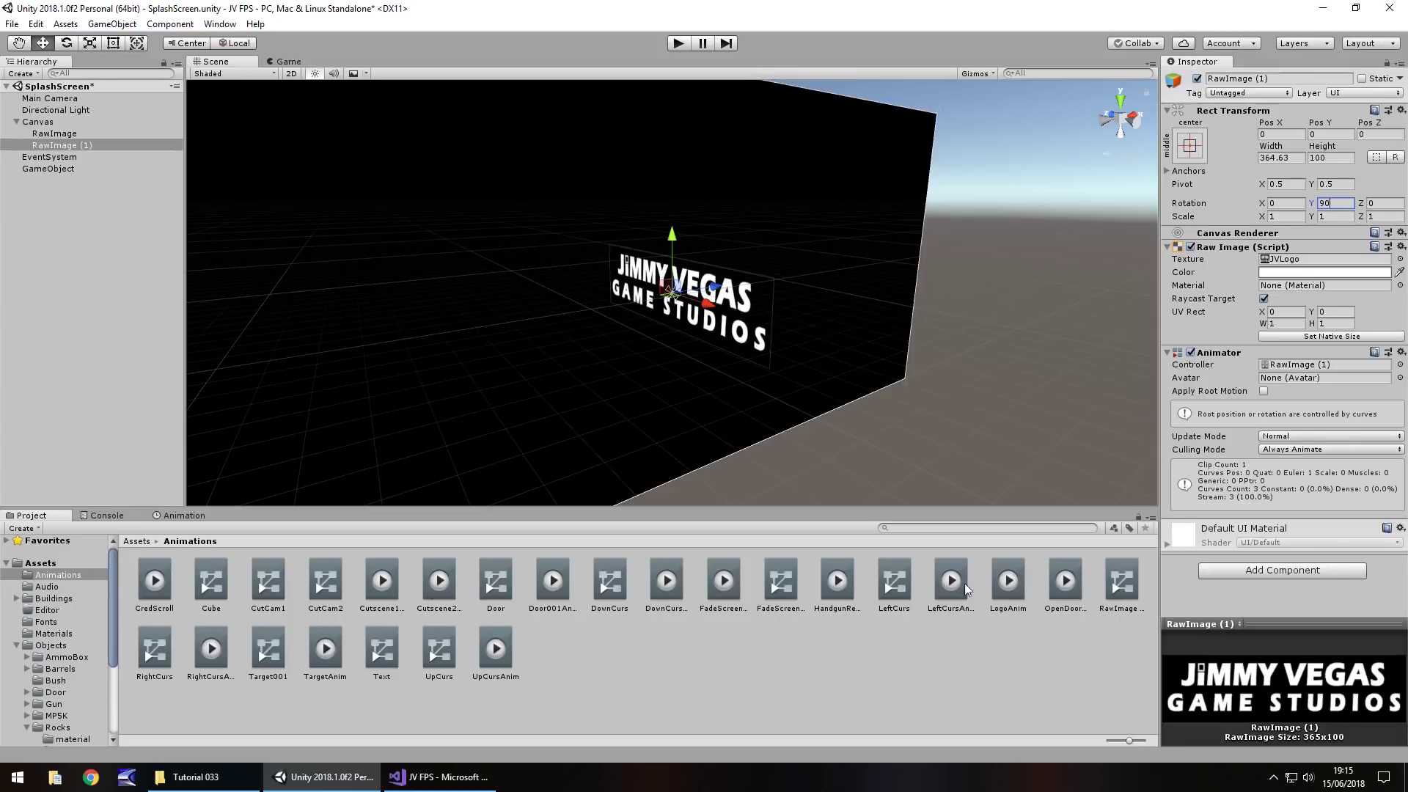
left_click(1007, 583)
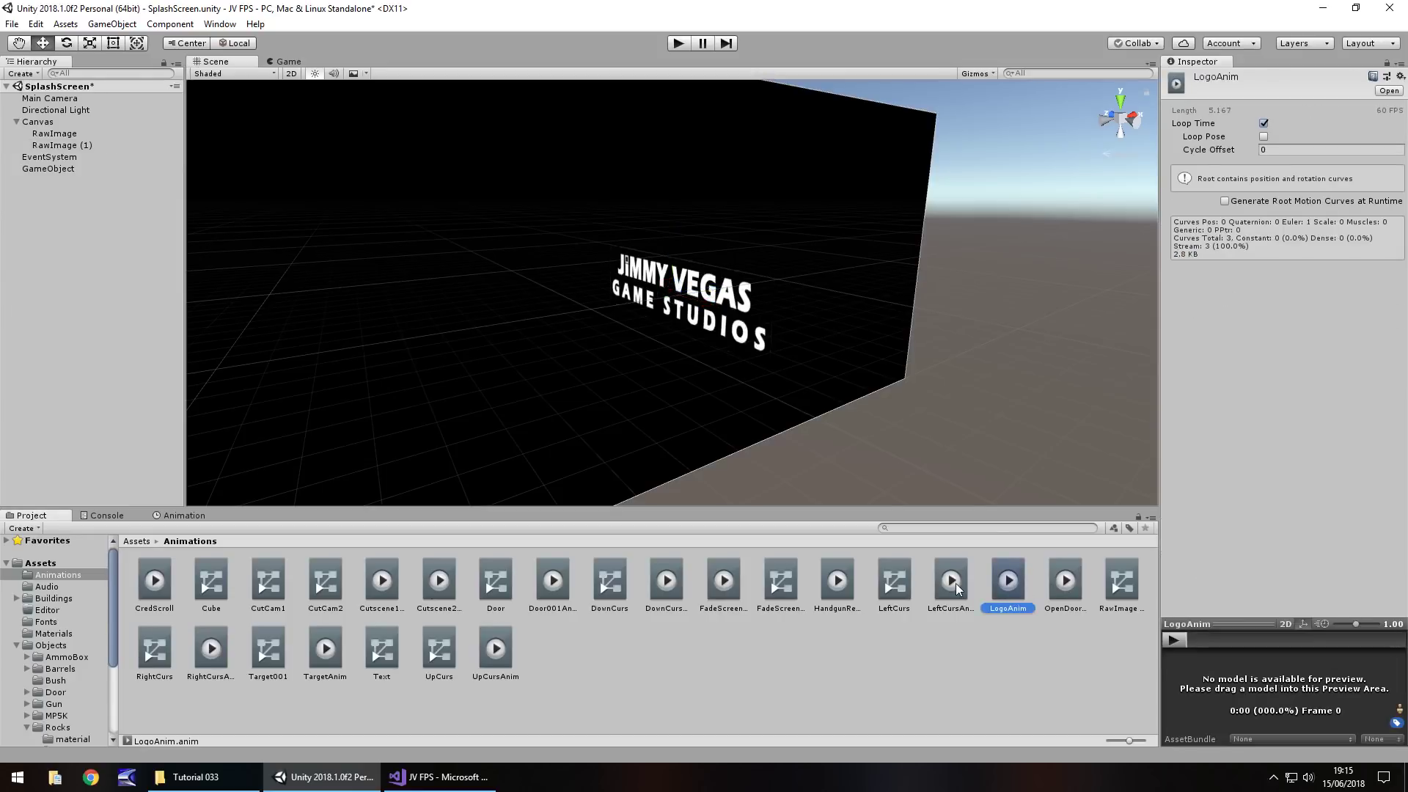
left_click(1264, 123)
- Play-test the splash screen again with the non-looping logo animation, and save the scene
left_click(683, 43)
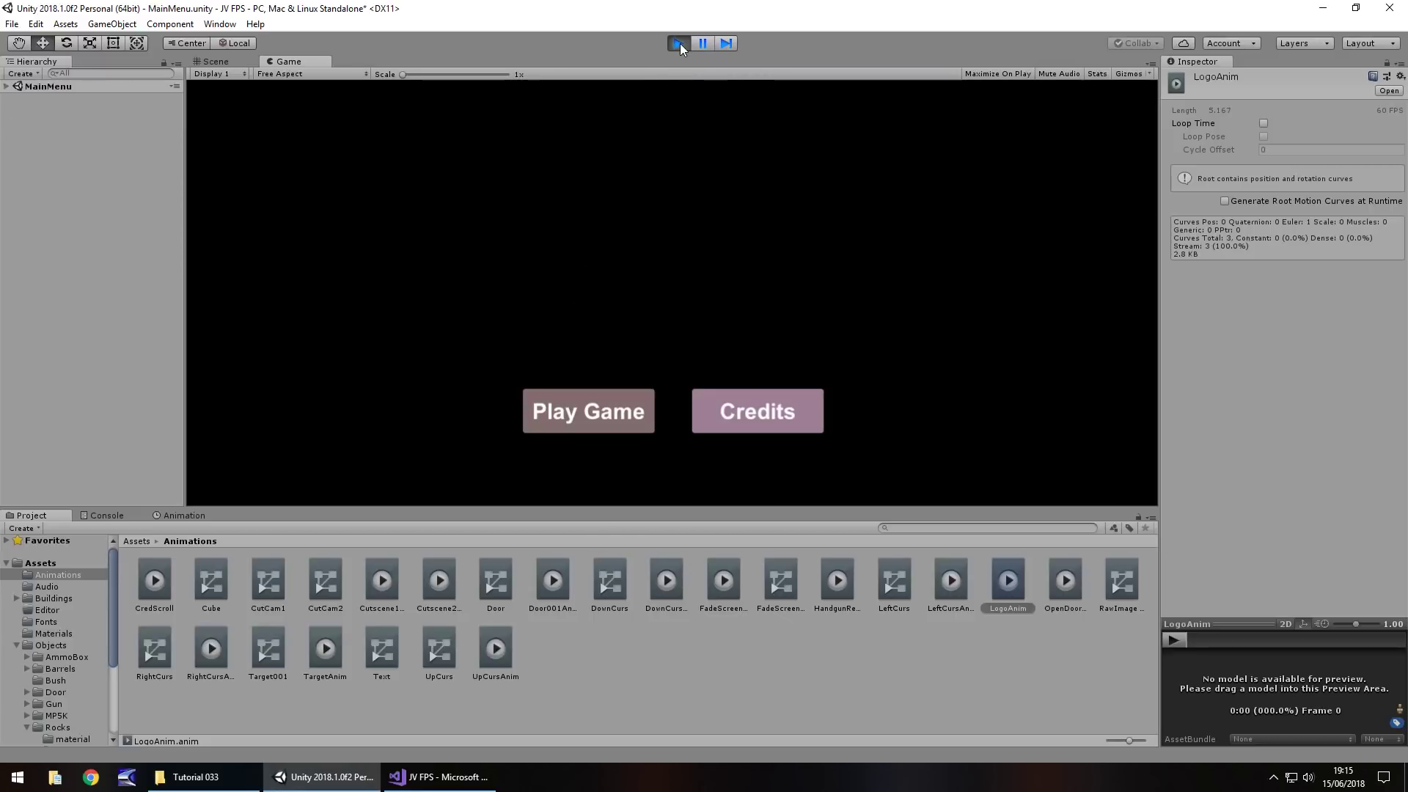
left_click(680, 42)
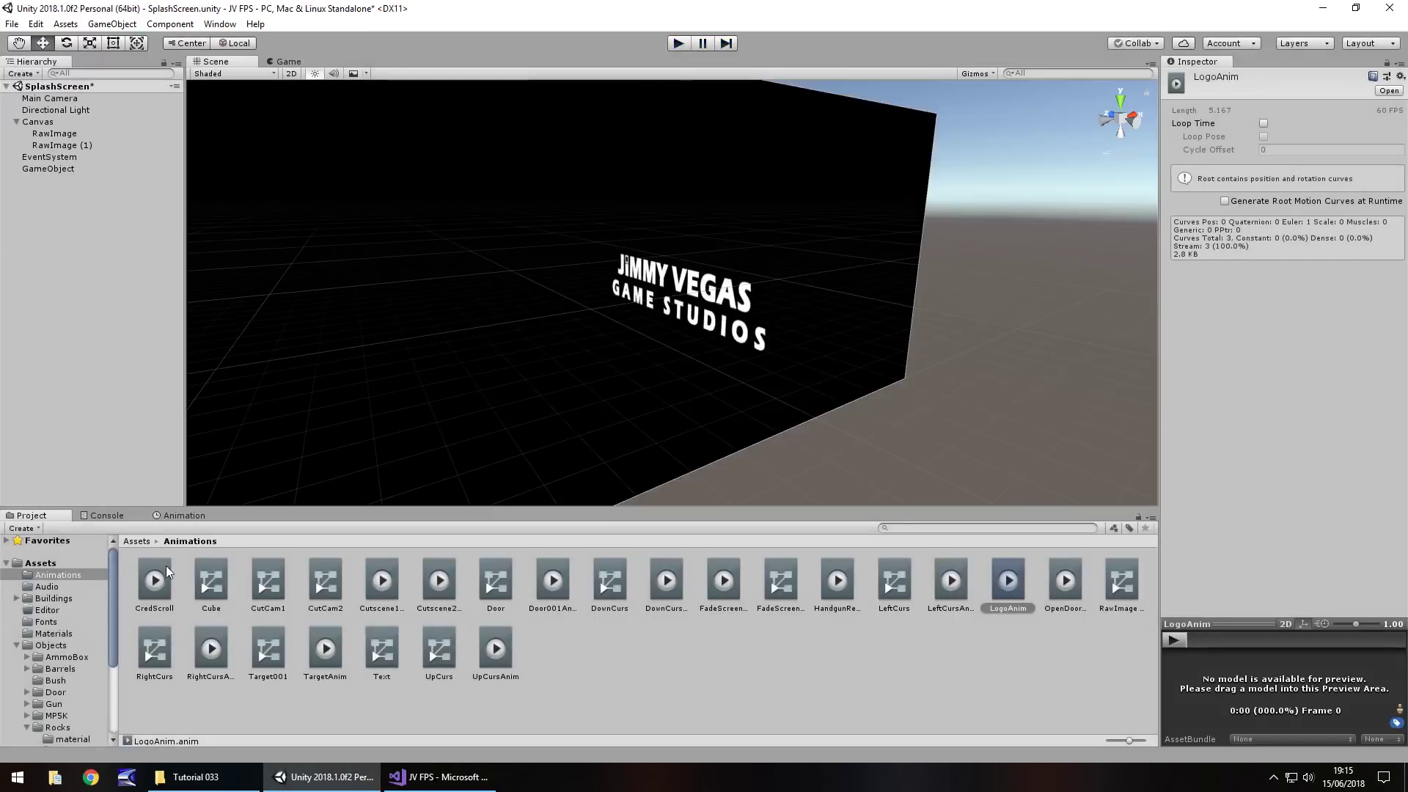
key("ctrl+s")
- Open the MainMenu scene and import the CoJ and CoJi images from the Tutorial 033 folder into Textures
left_click(38, 564)
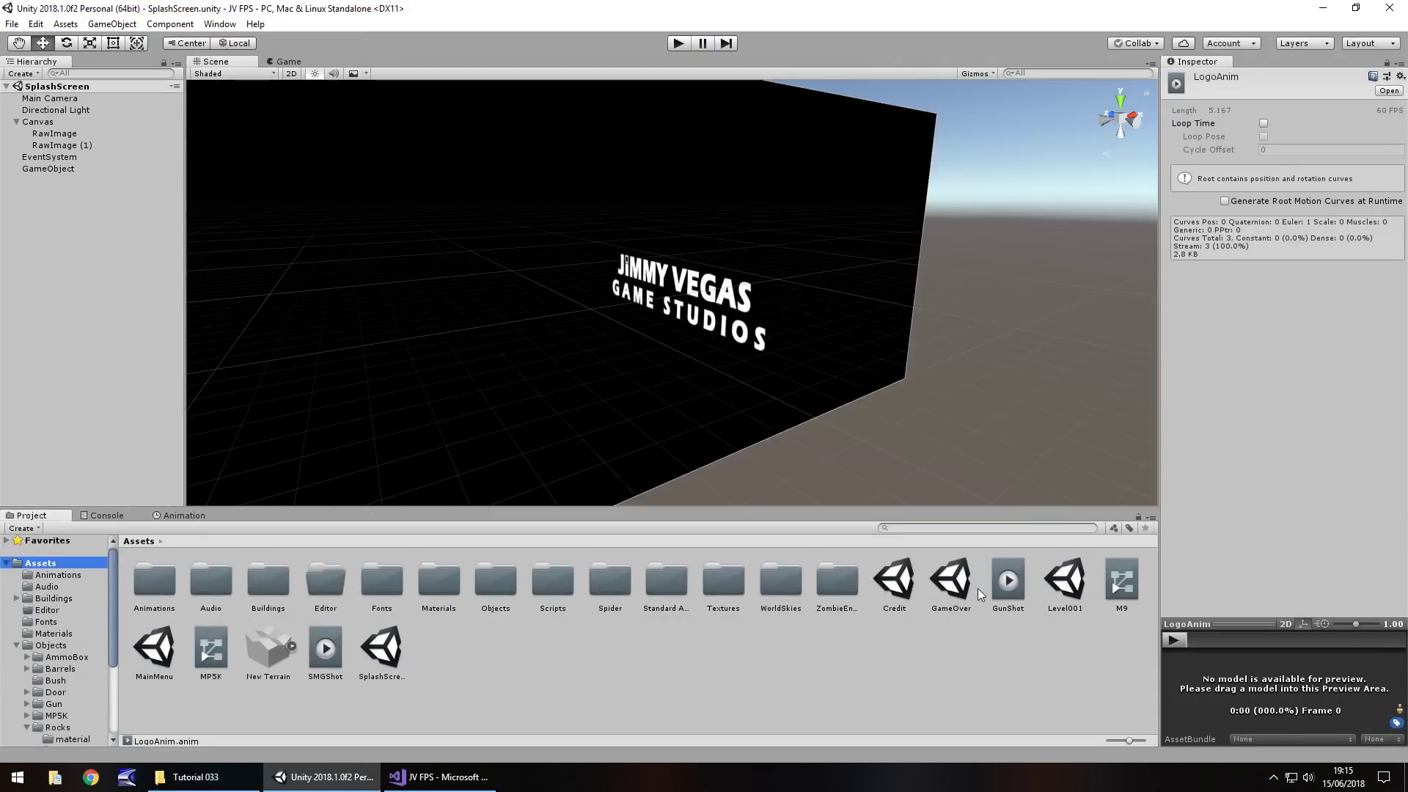
double_click(151, 642)
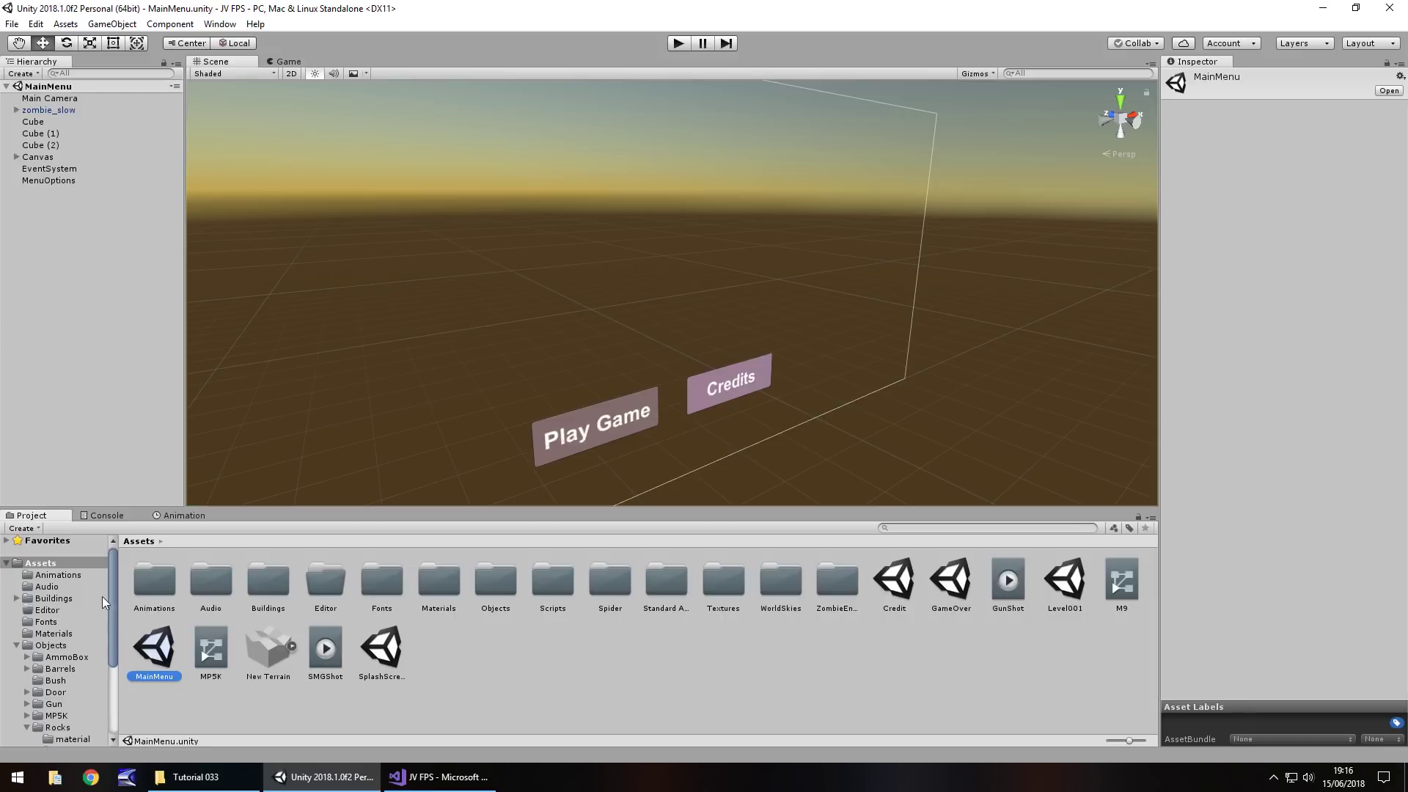
left_click_drag(112, 598, 114, 663)
left_click(63, 713)
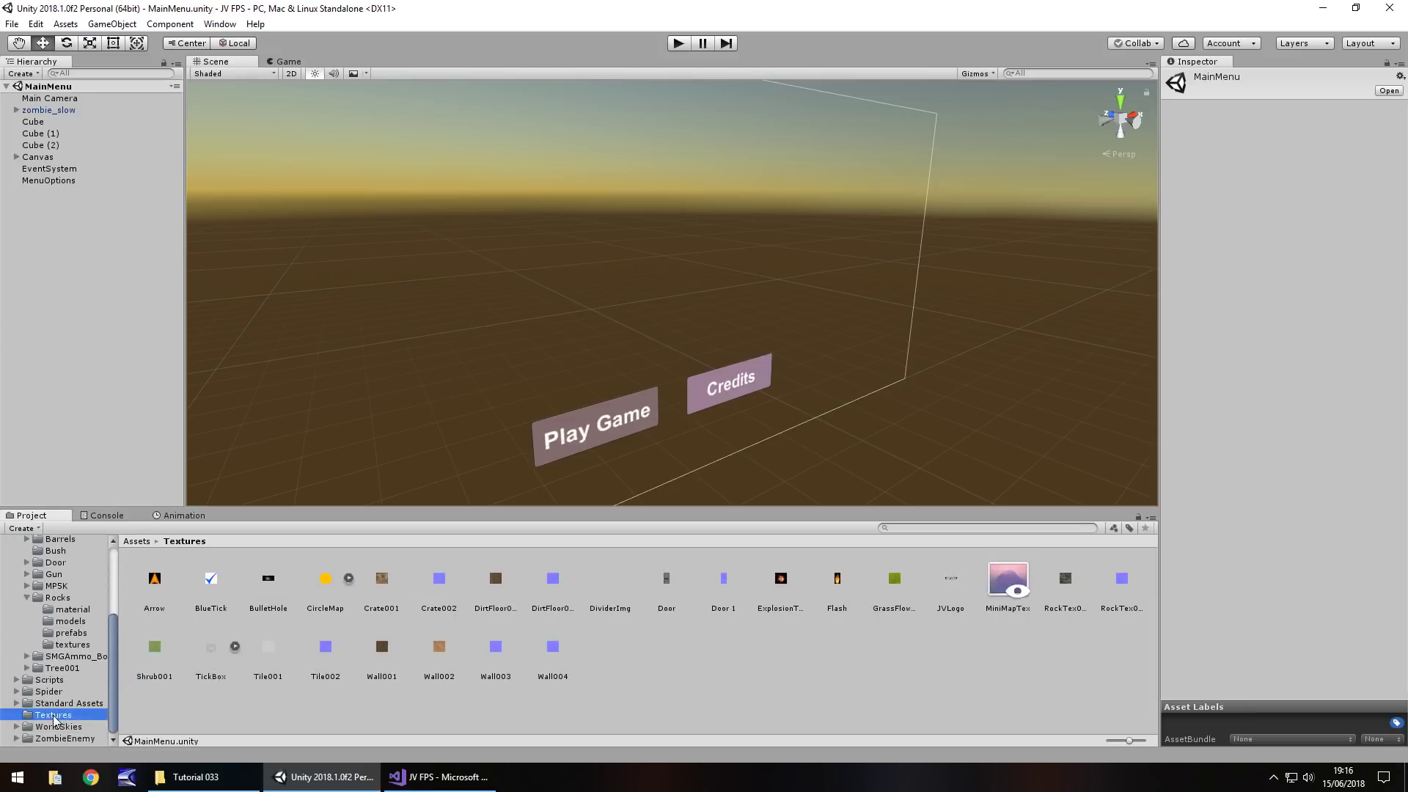
left_click(222, 785)
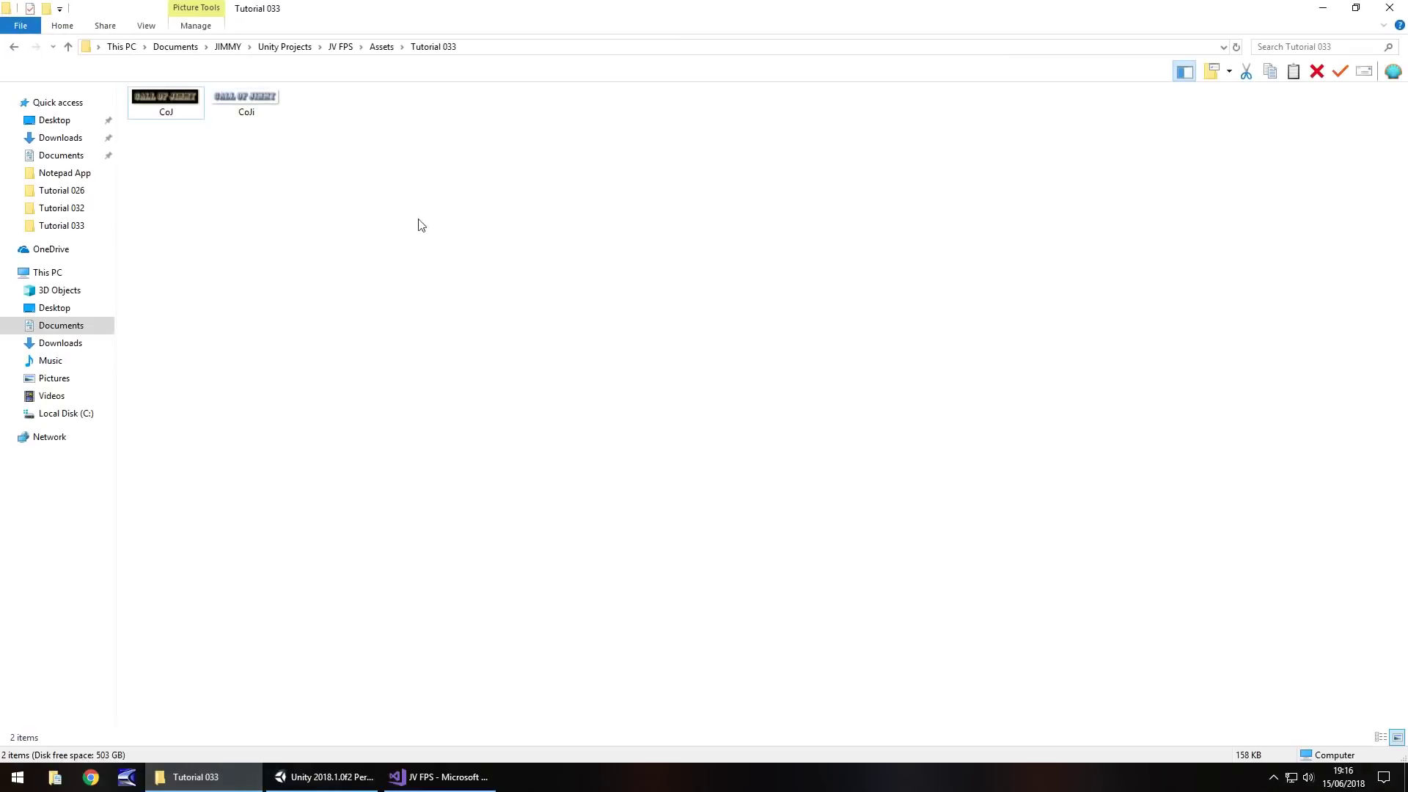
left_click_drag(332, 201, 622, 661)
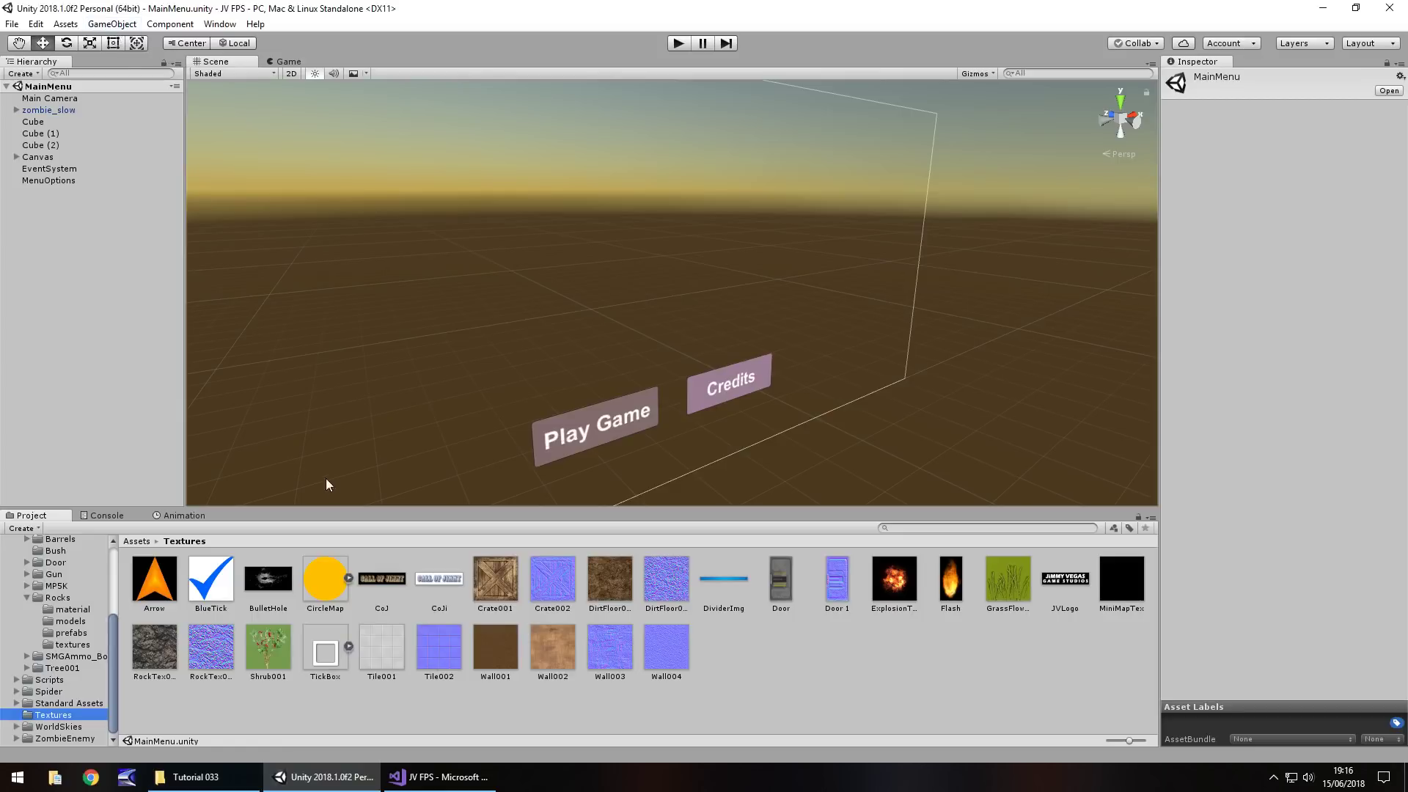
- Add a UI Image to the main menu's Canvas
left_click(121, 25)
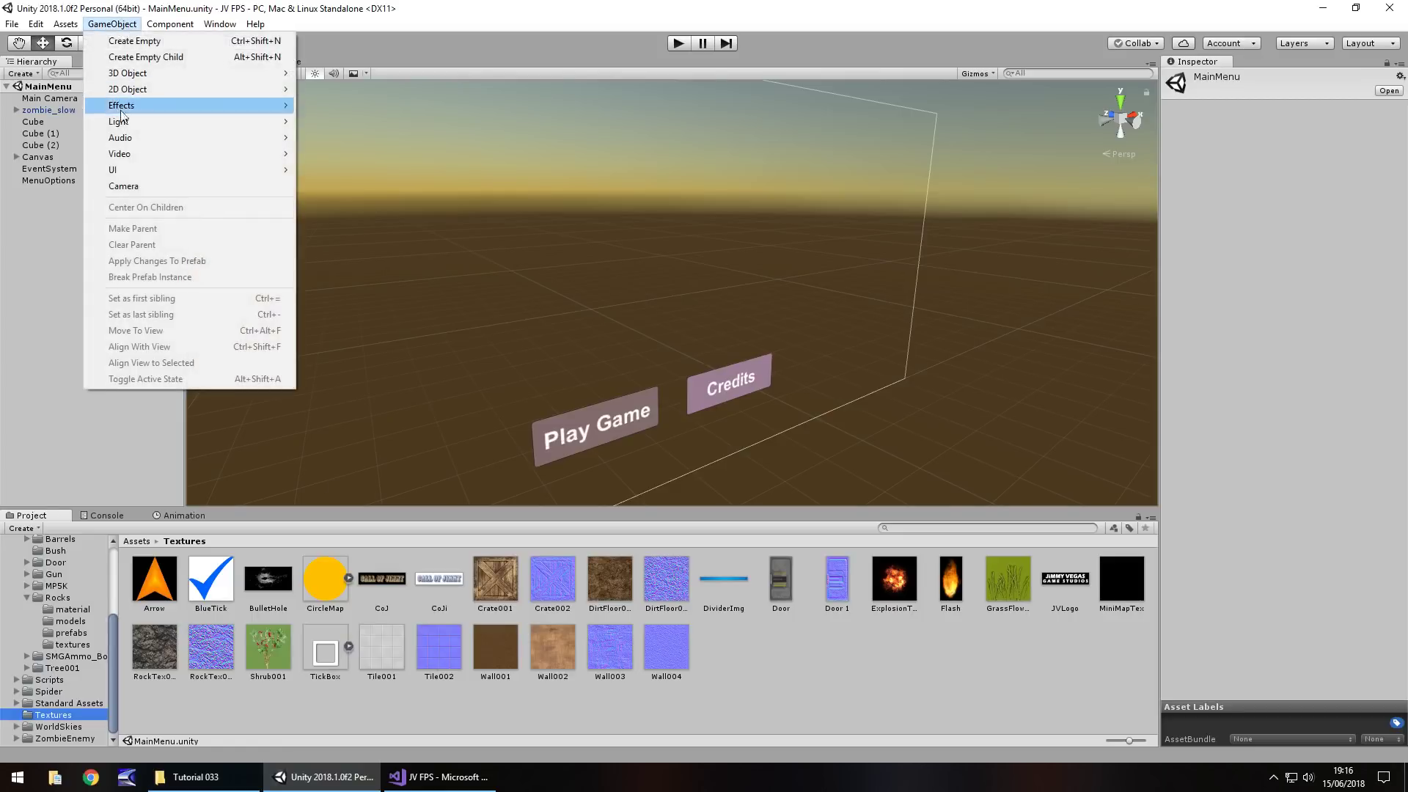
mouse_move(189, 170)
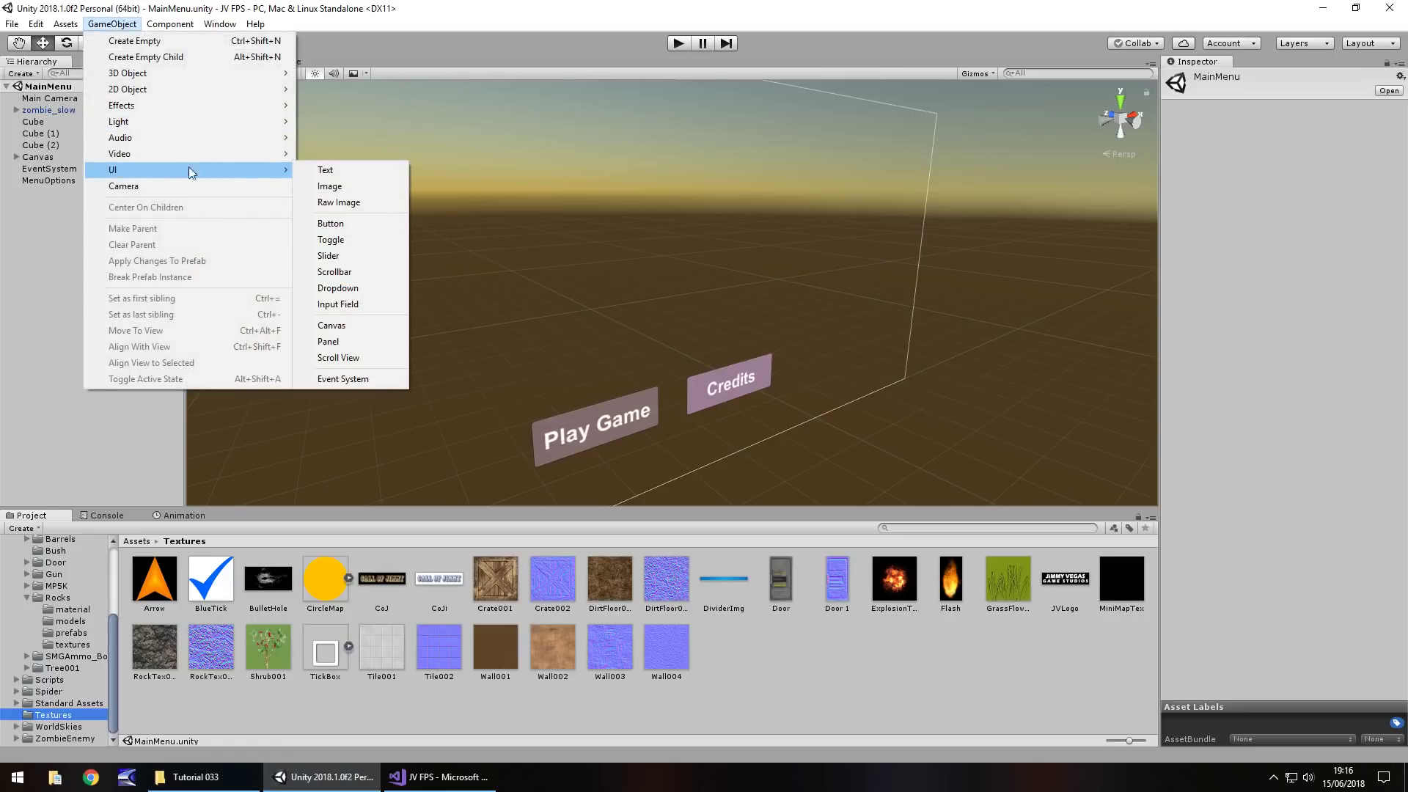
left_click(350, 195)
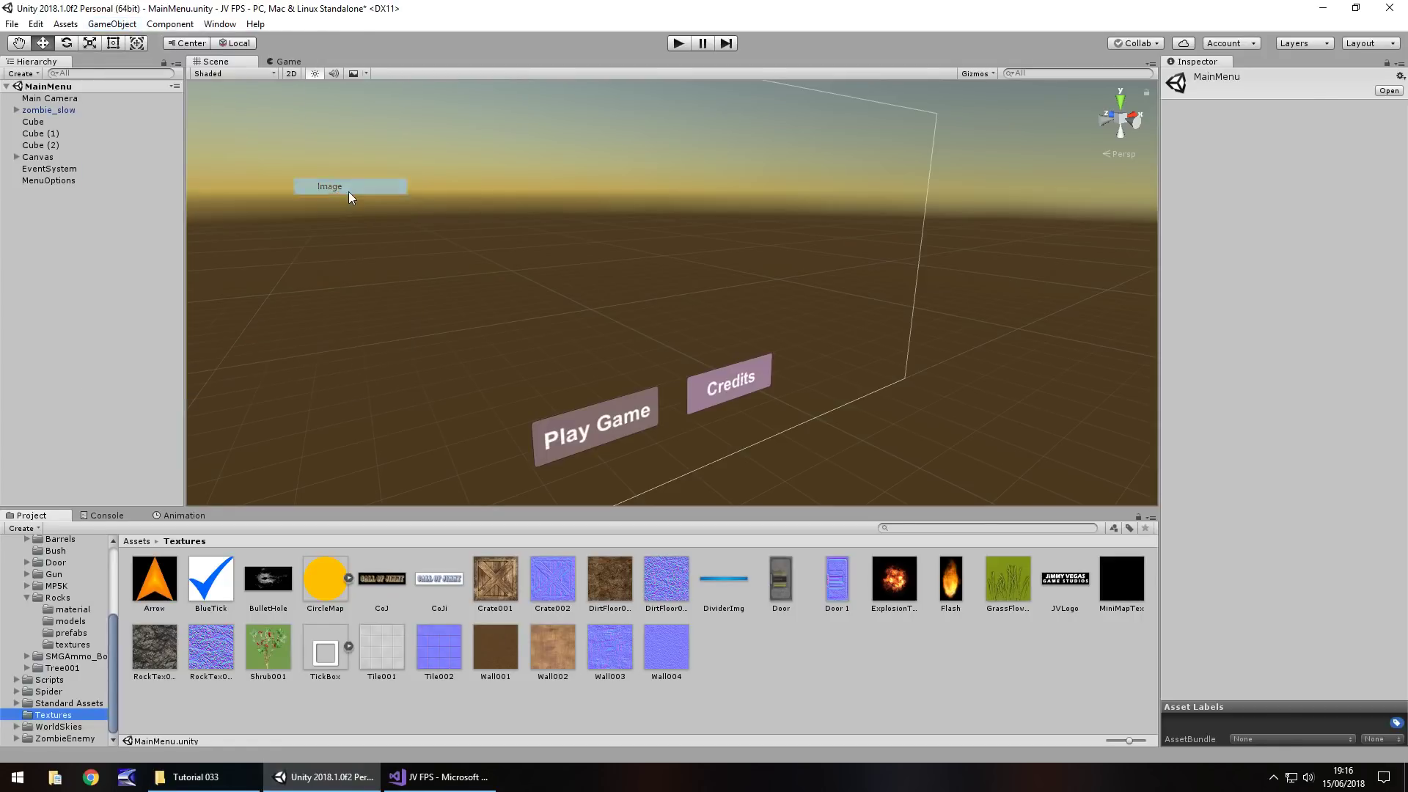
- Change the texture type of CoJ and CoJi to Sprite (2D and UI) and apply the import settings
left_click(384, 583)
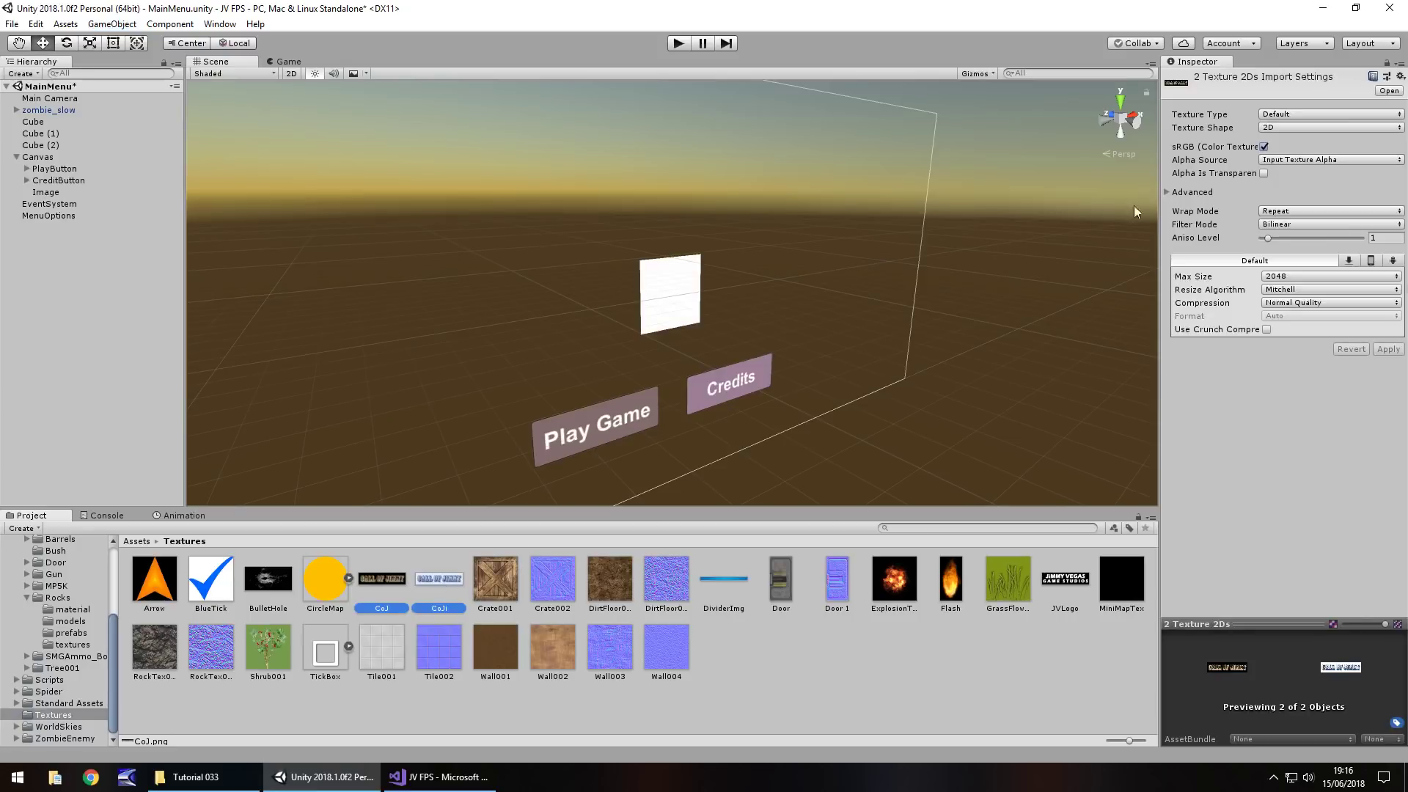
left_click(1283, 115)
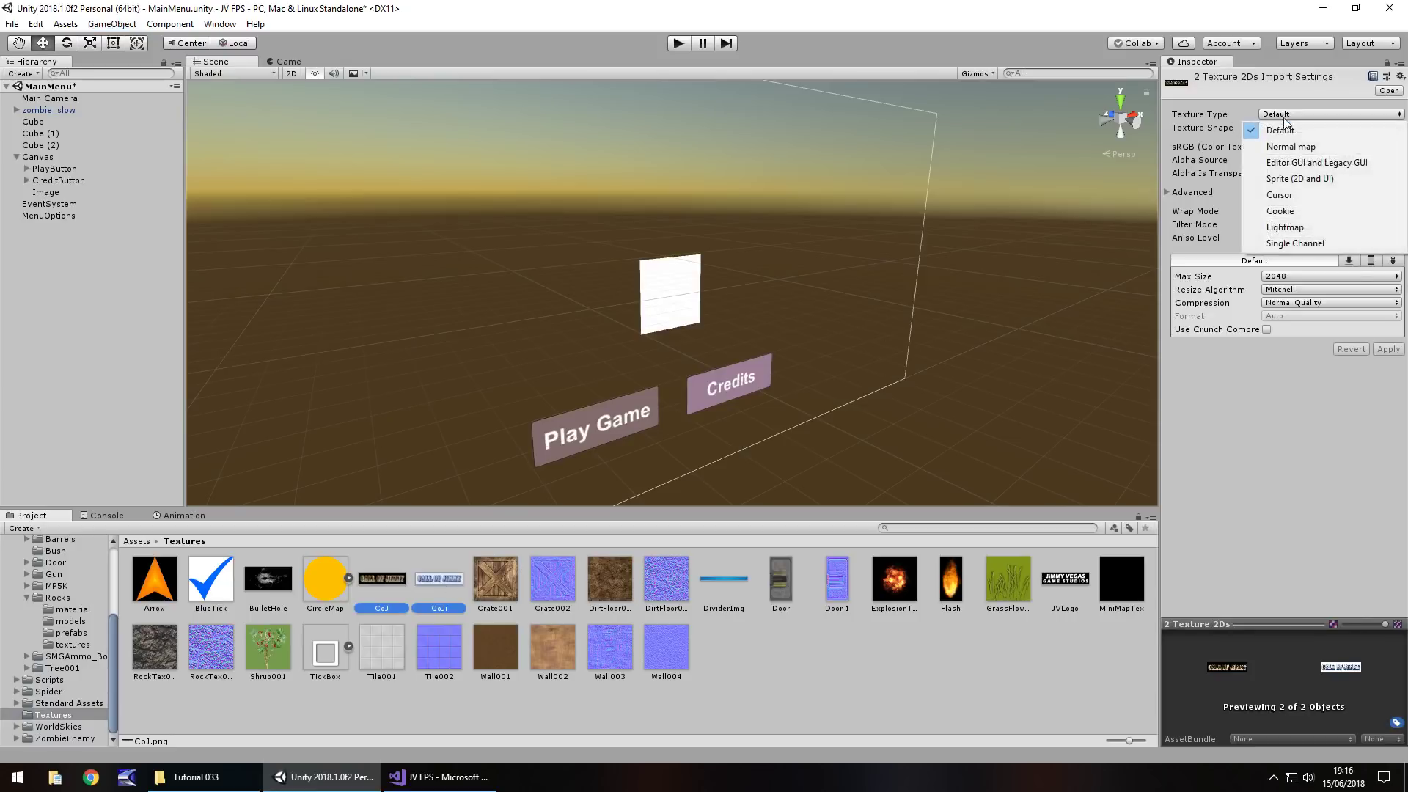
left_click(1300, 179)
left_click(1388, 405)
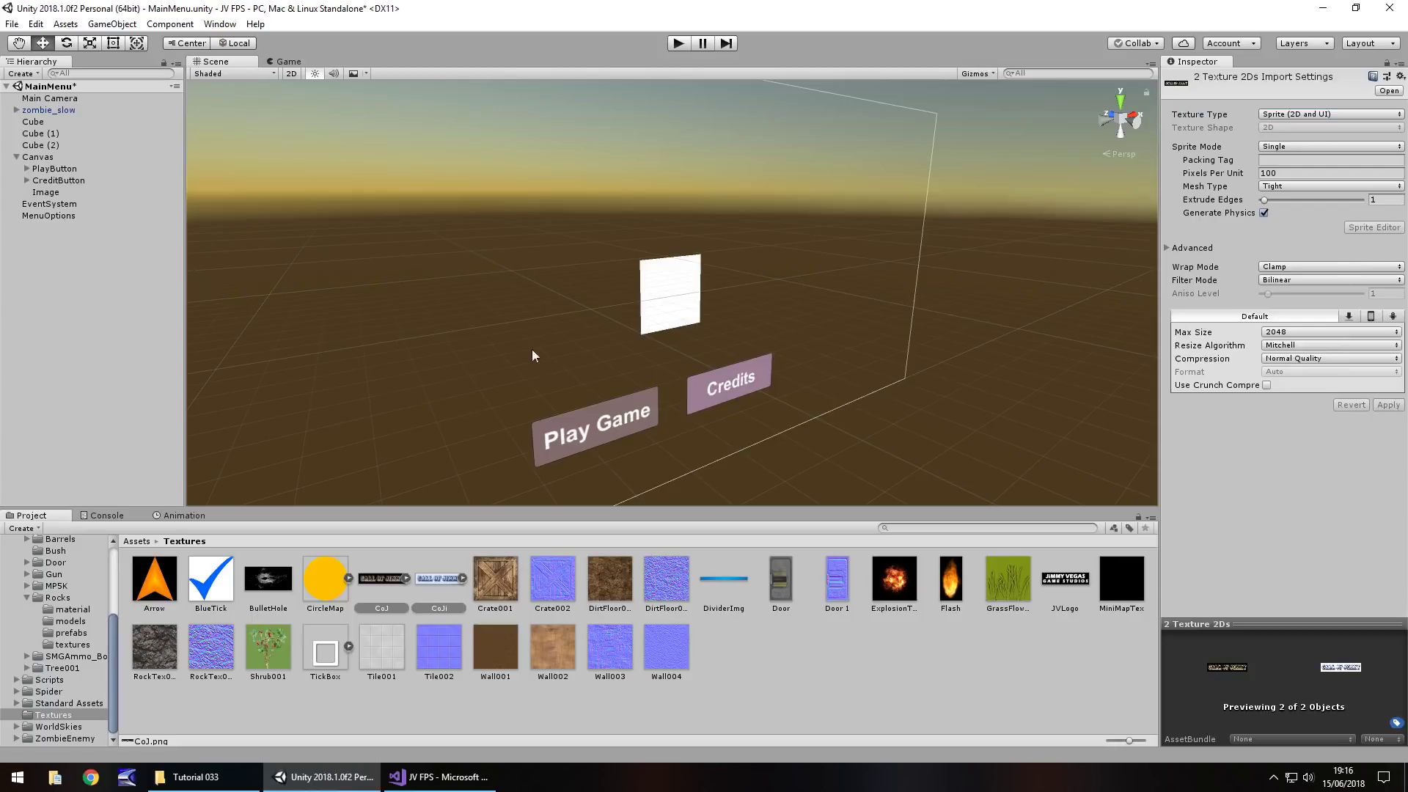
- Assign the CoJ sprite as the source image of the Canvas's new Image object
left_click(640, 283)
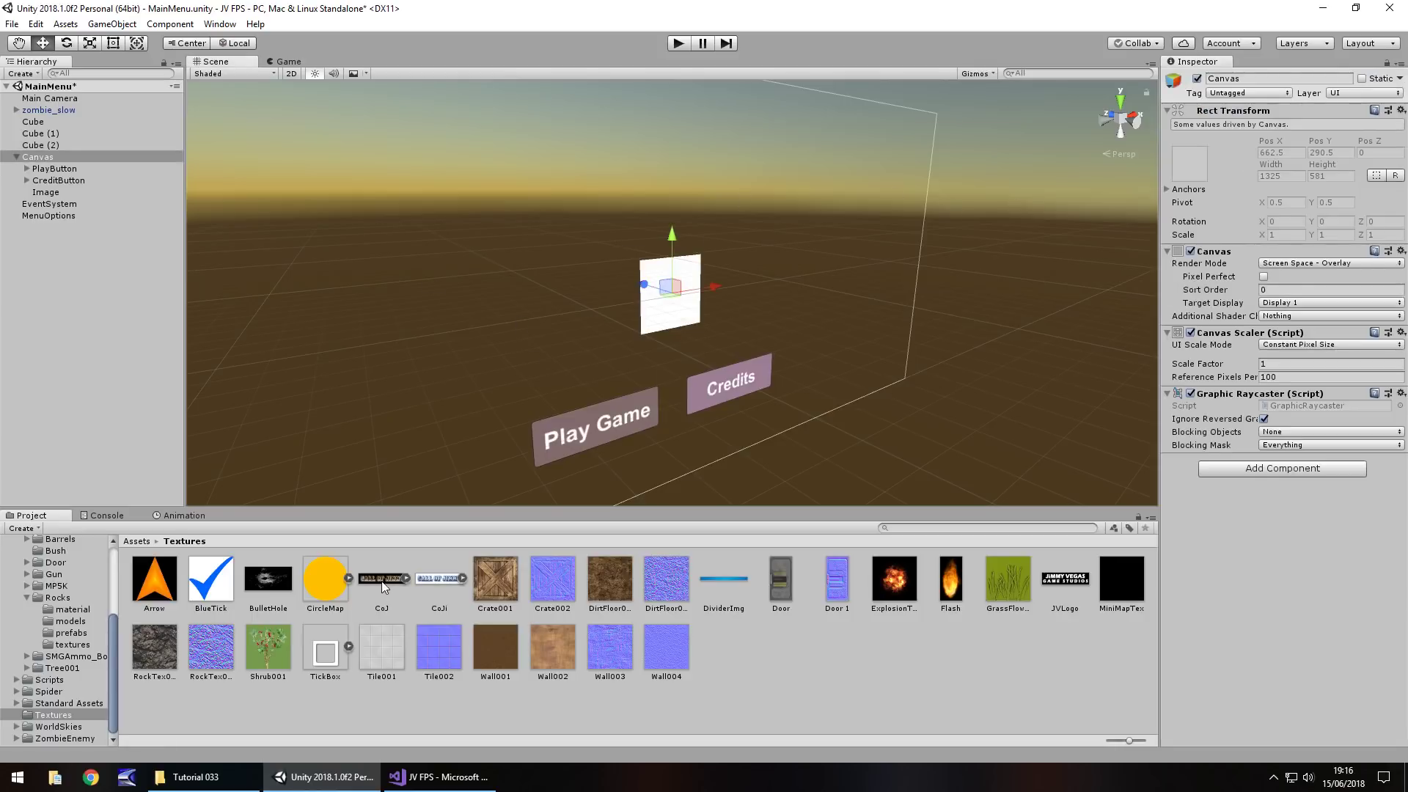
left_click(43, 192)
left_click_drag(383, 585, 1284, 259)
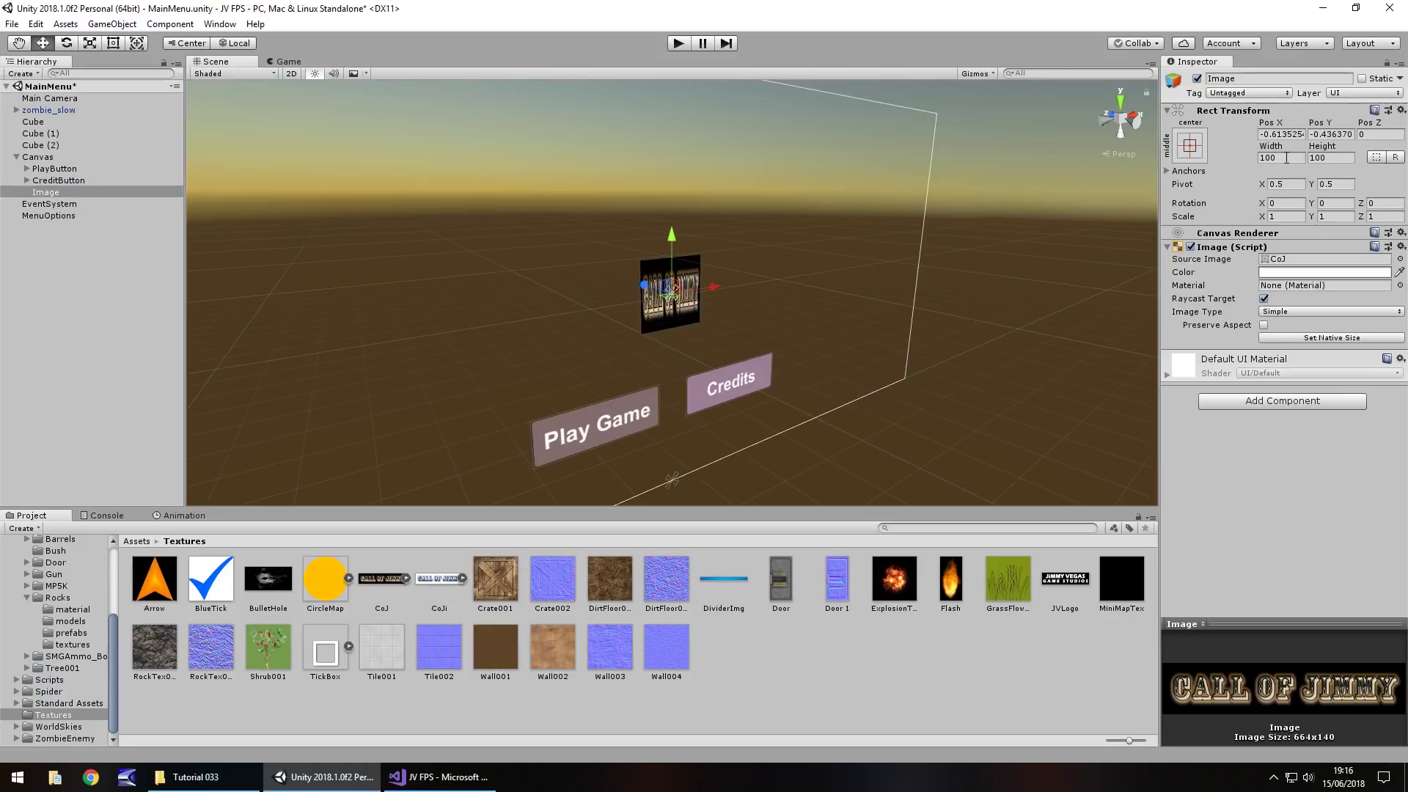
- Set the title image's height to 200 and its width to 500
left_click(1338, 157)
type("2200")
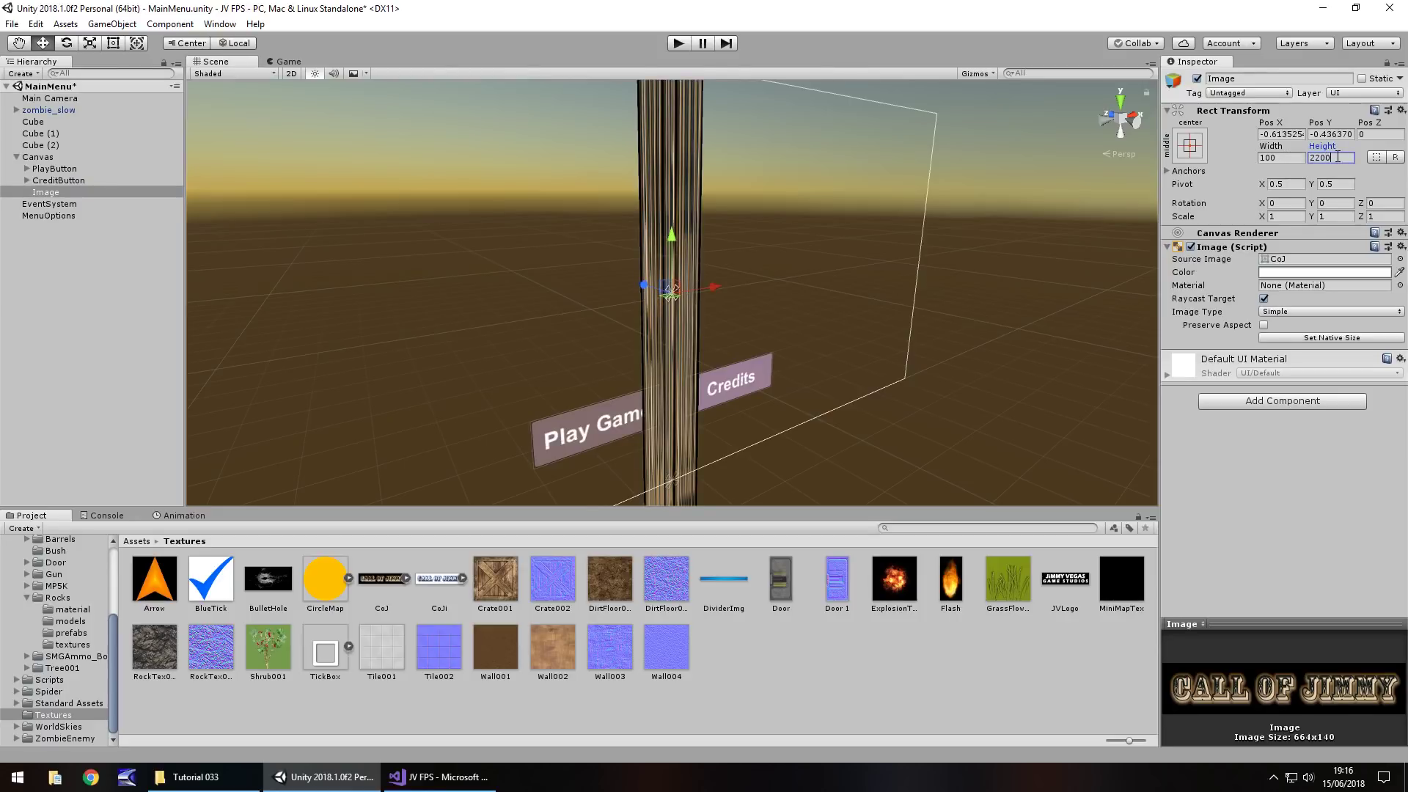
key("BackSpace")
key("BackSpace")
key("BackSpace")
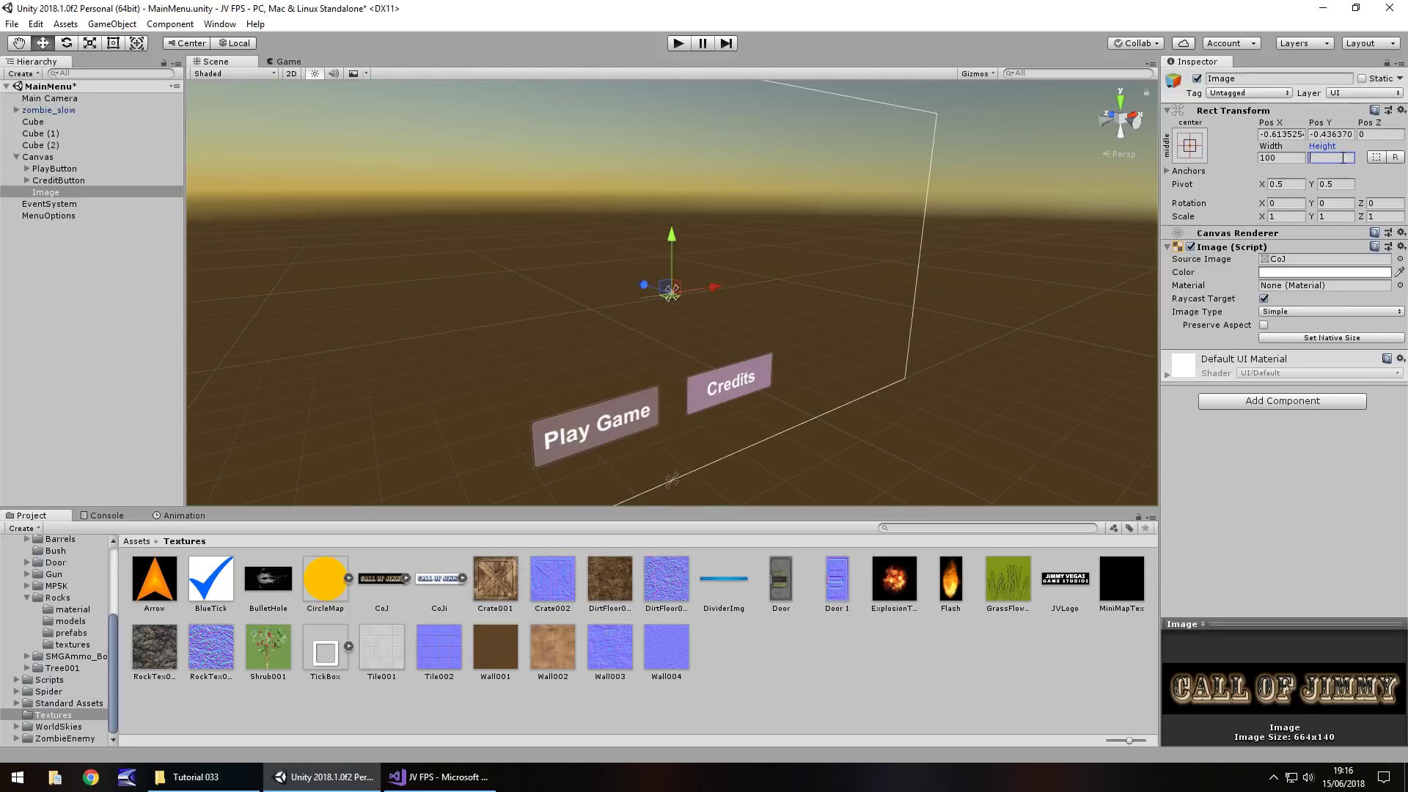
type("200")
left_click(1278, 158)
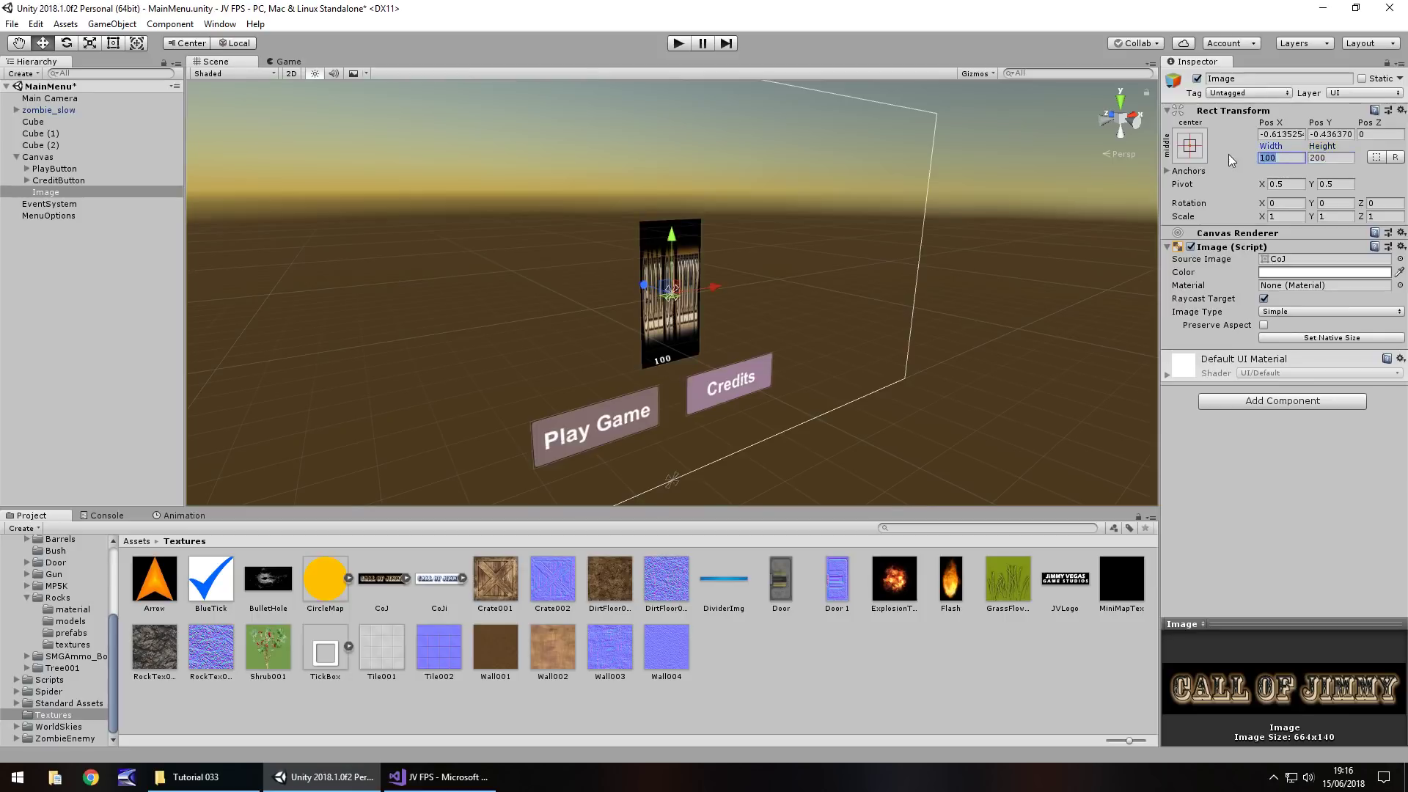
type("400")
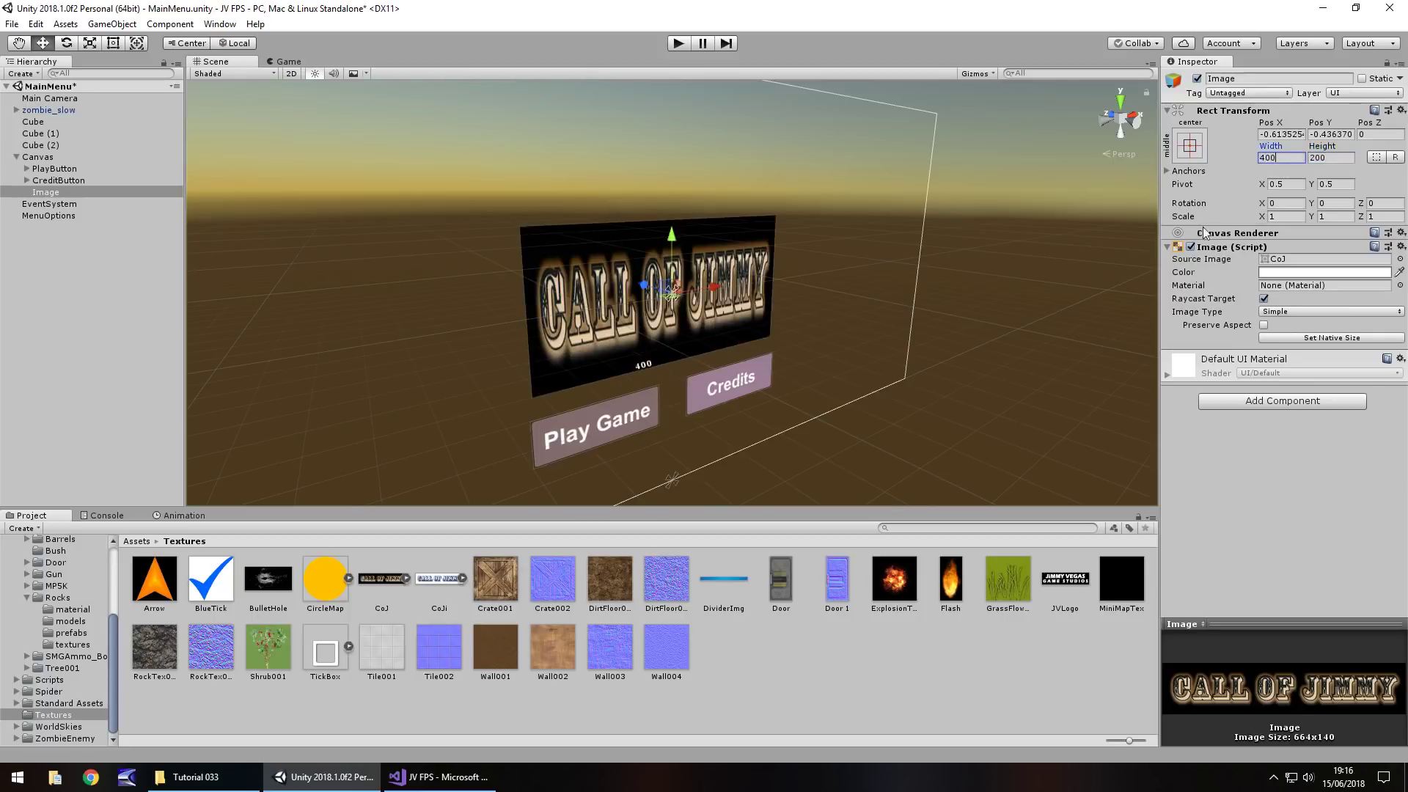
key("BackSpace")
key("BackSpace")
key("BackSpace")
type("500")
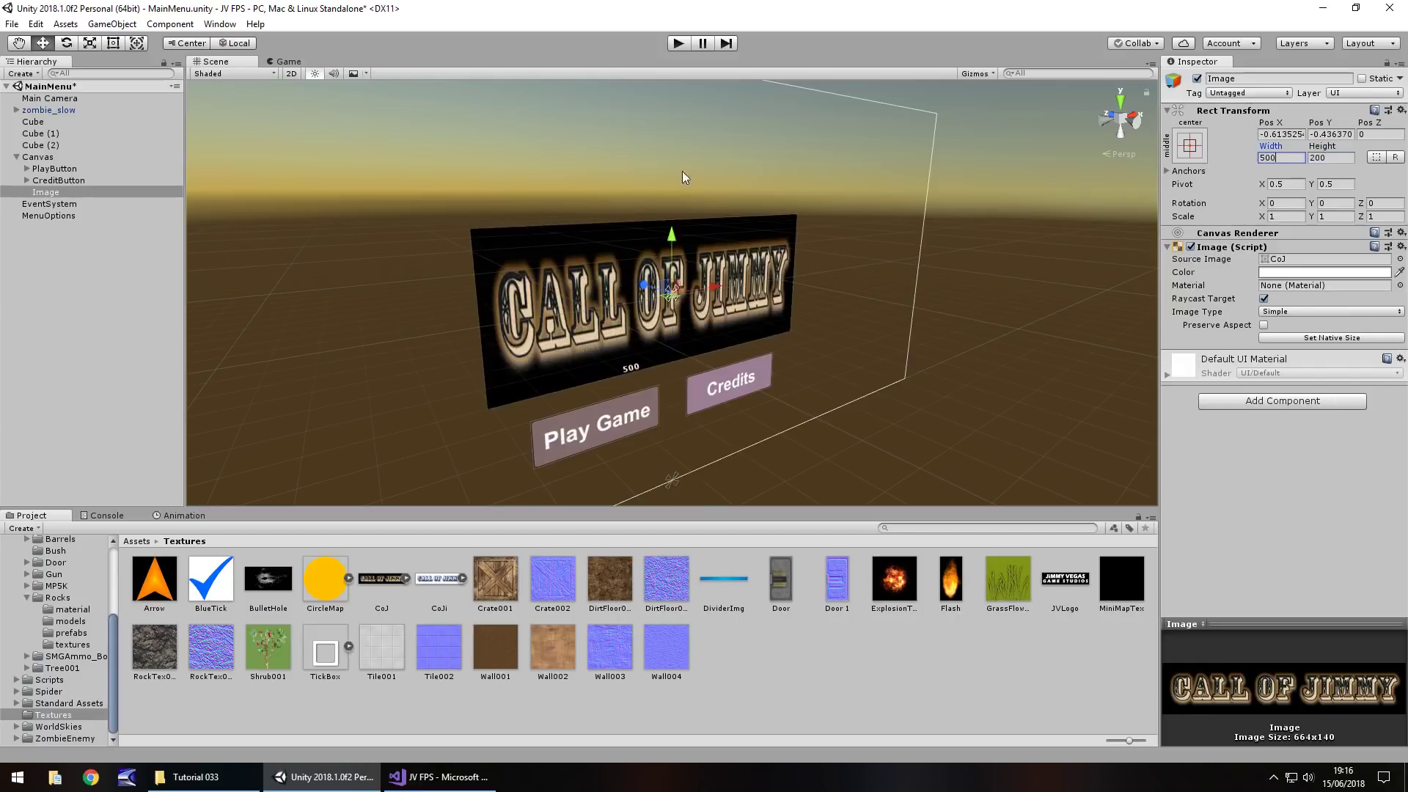
- Move the title image up above the menu buttons to a Pos Y of about 193
left_click_drag(675, 248, 655, 99)
middle_click_drag(825, 170, 771, 269)
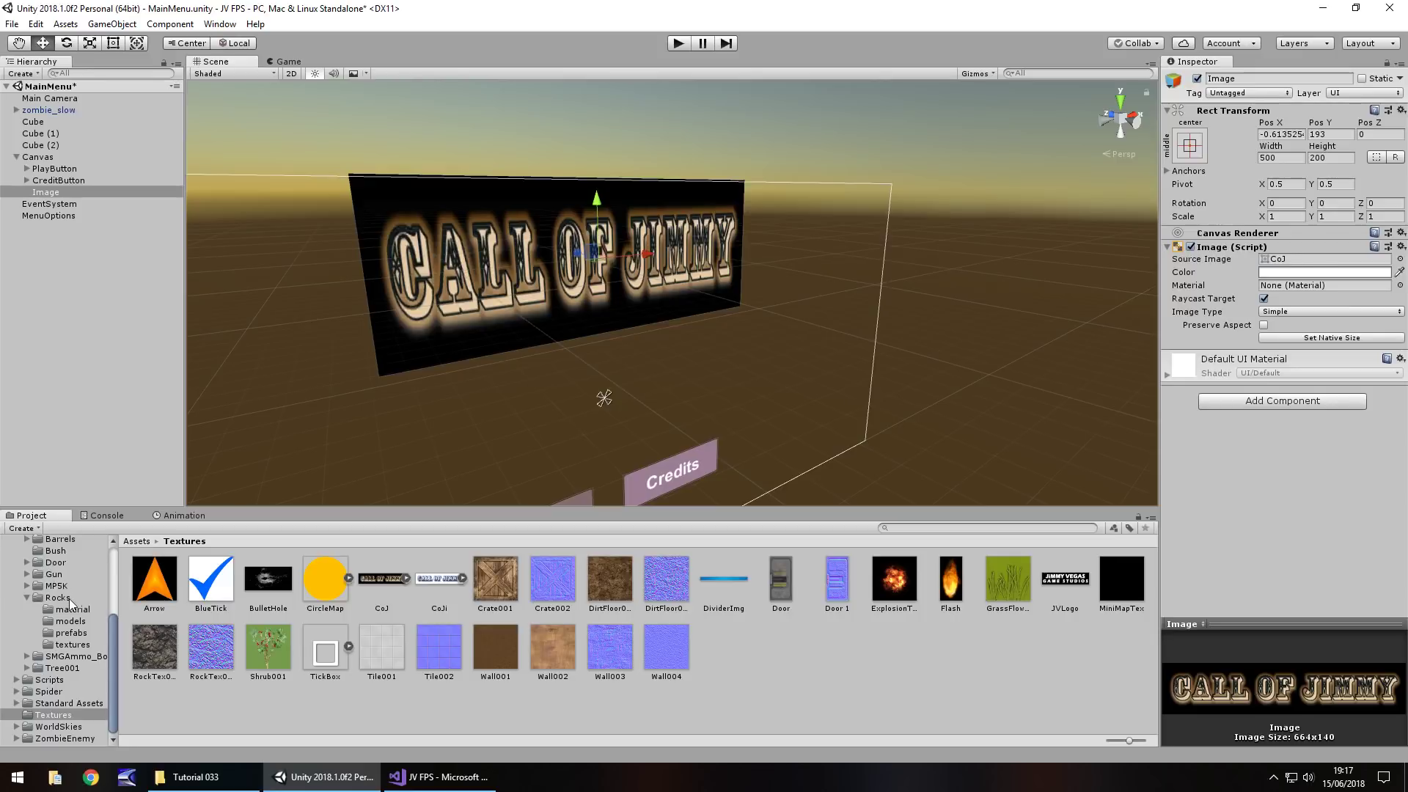
- Create a new material named LogoMat in the project's Materials folder
scroll(79, 635, "up", 5)
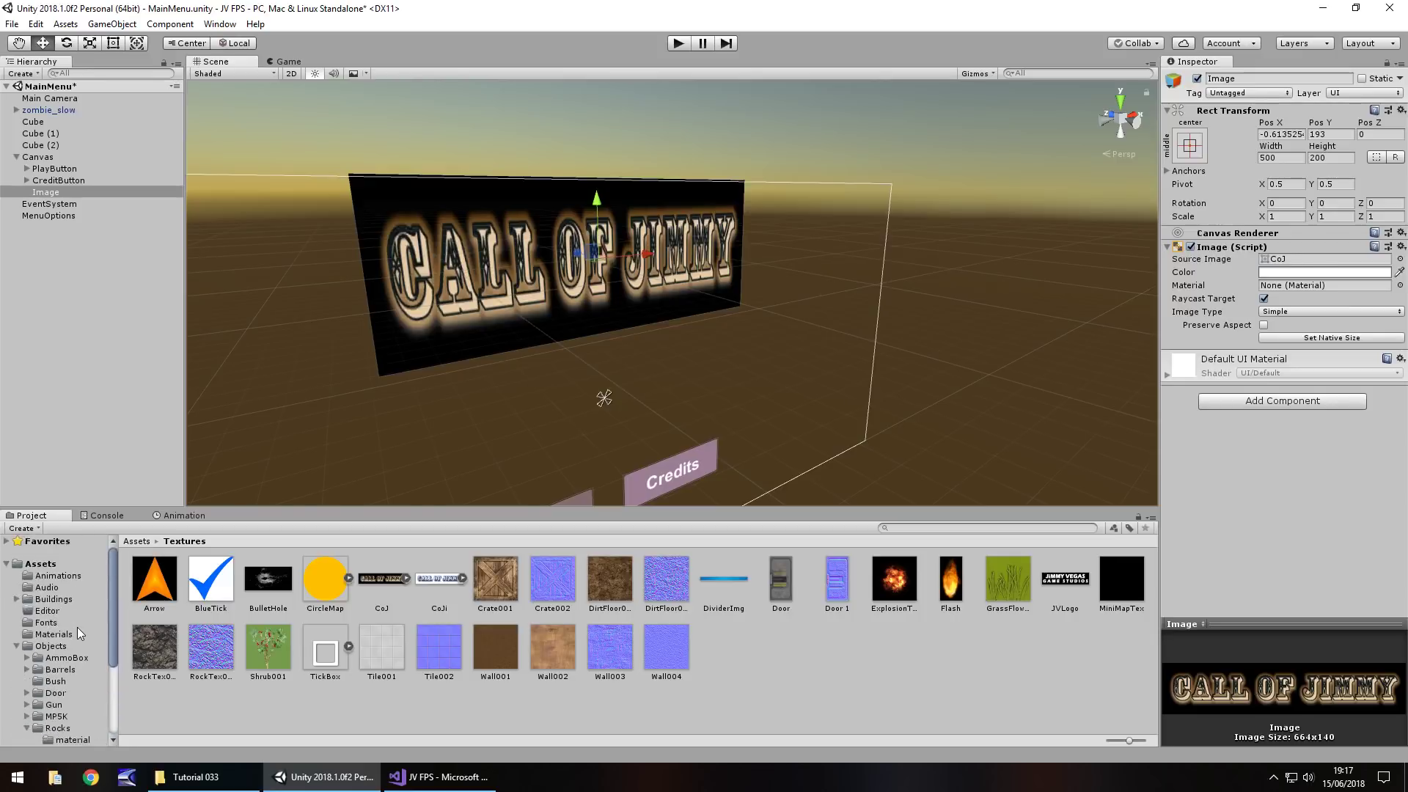
left_click(16, 647)
left_click(50, 635)
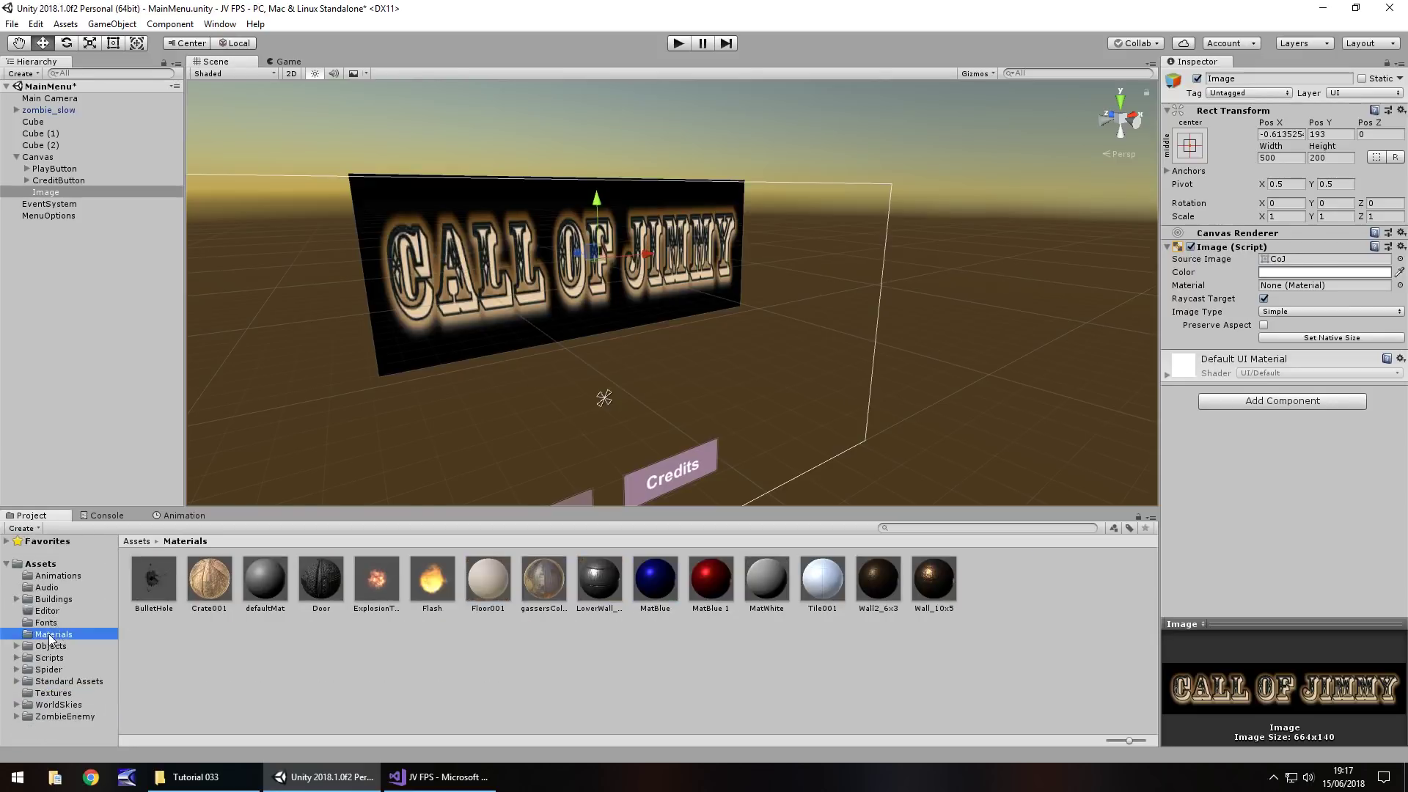
right_click(999, 583)
mouse_move(1056, 281)
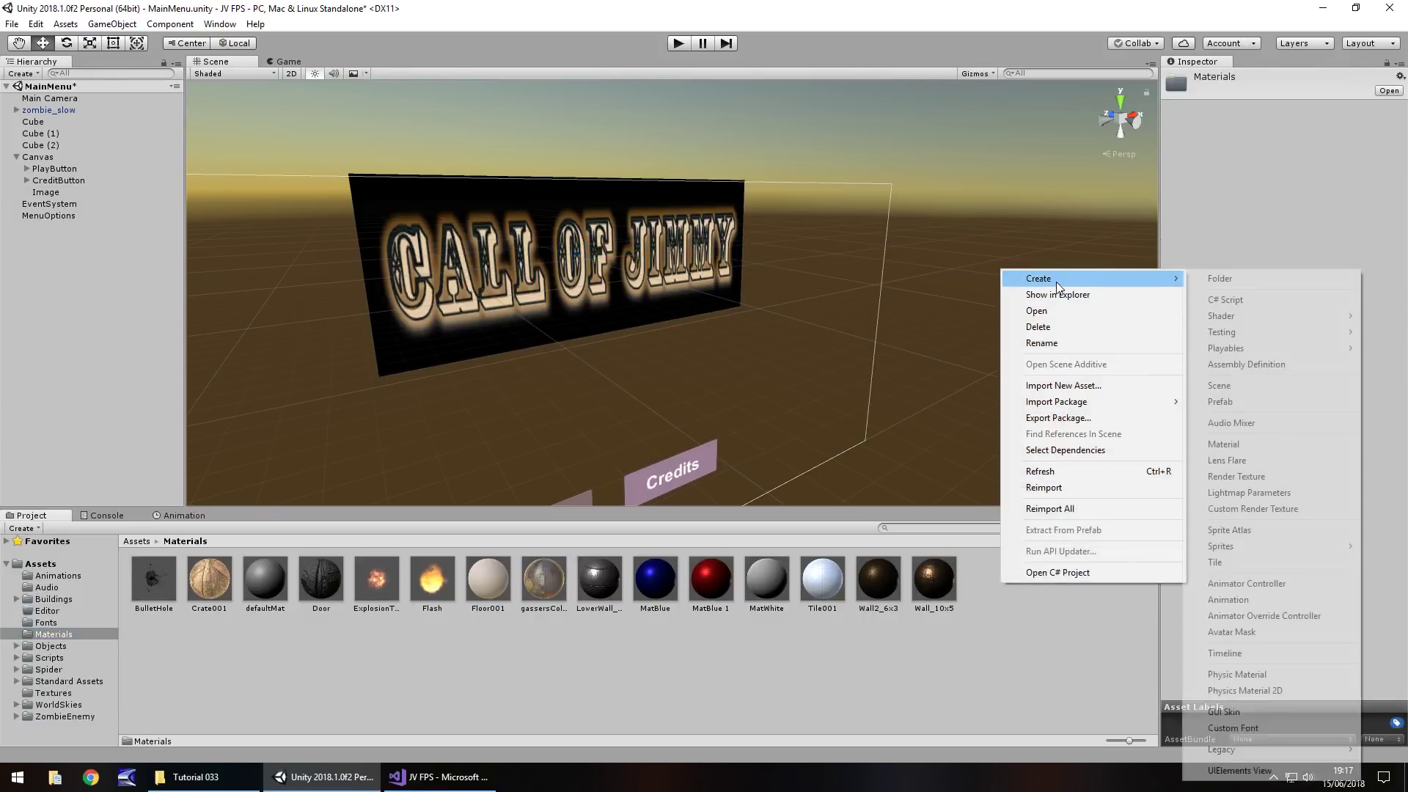
left_click(1248, 444)
type("LogoMat")
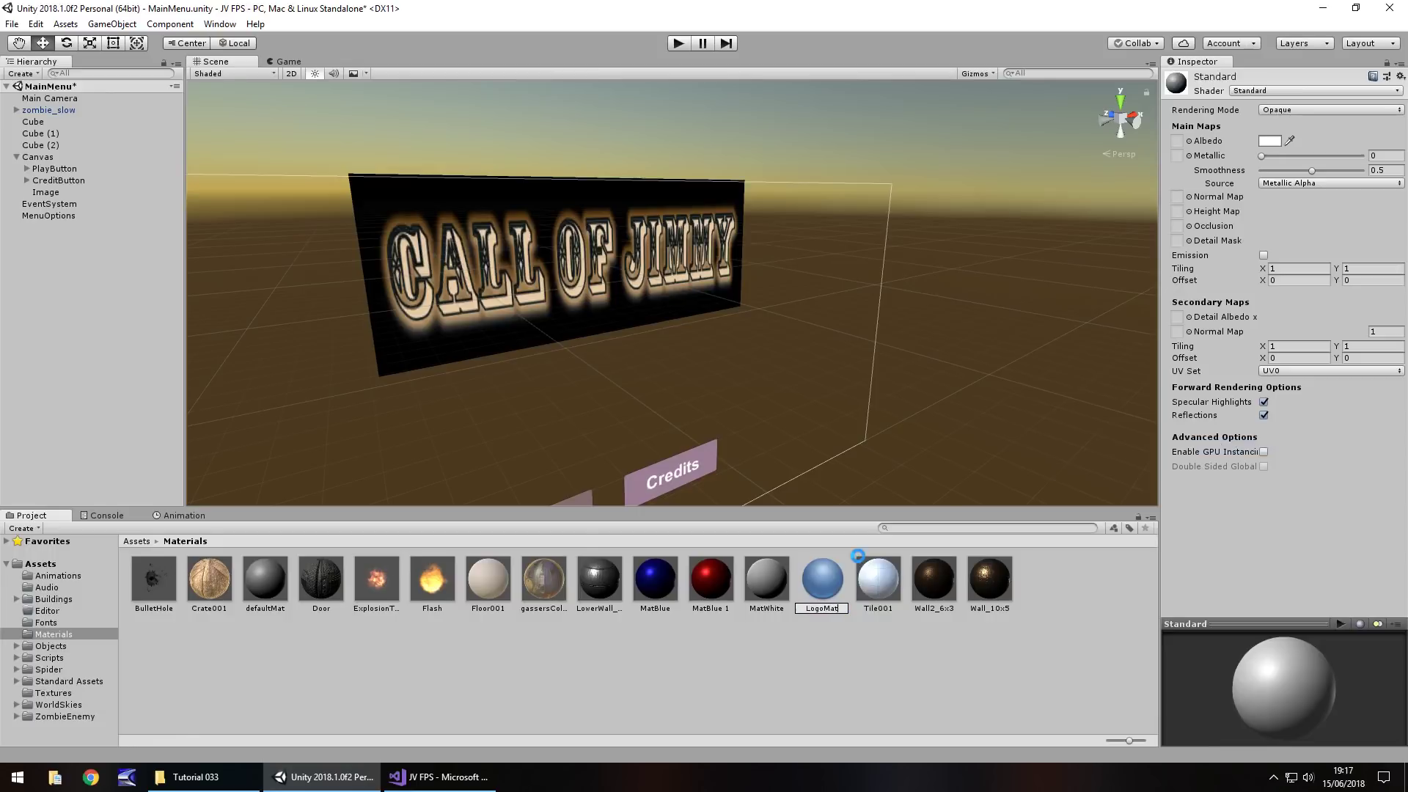
key("Return")
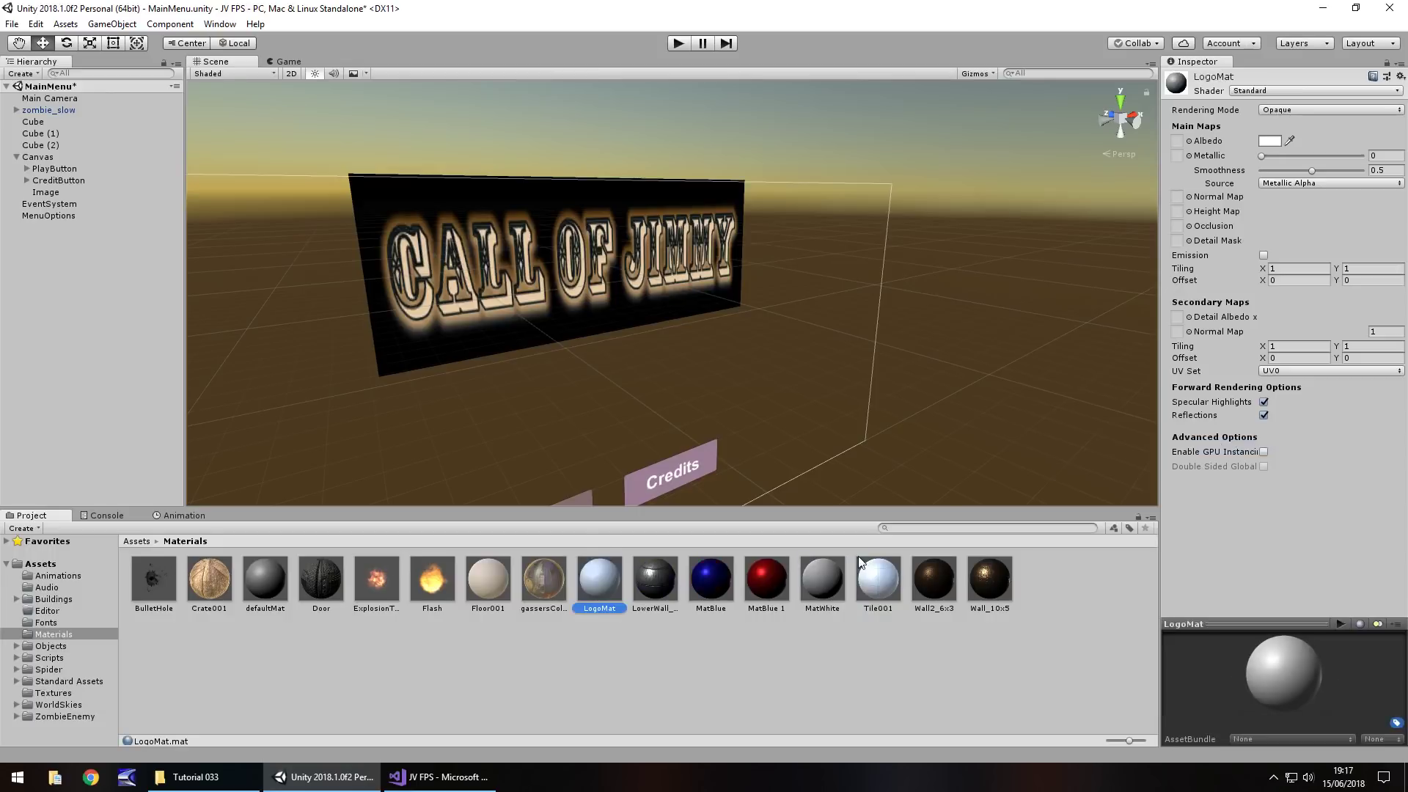
- Assign the CoJ texture as LogoMat's albedo and change the material's shader to Particles/Additive
left_click(49, 693)
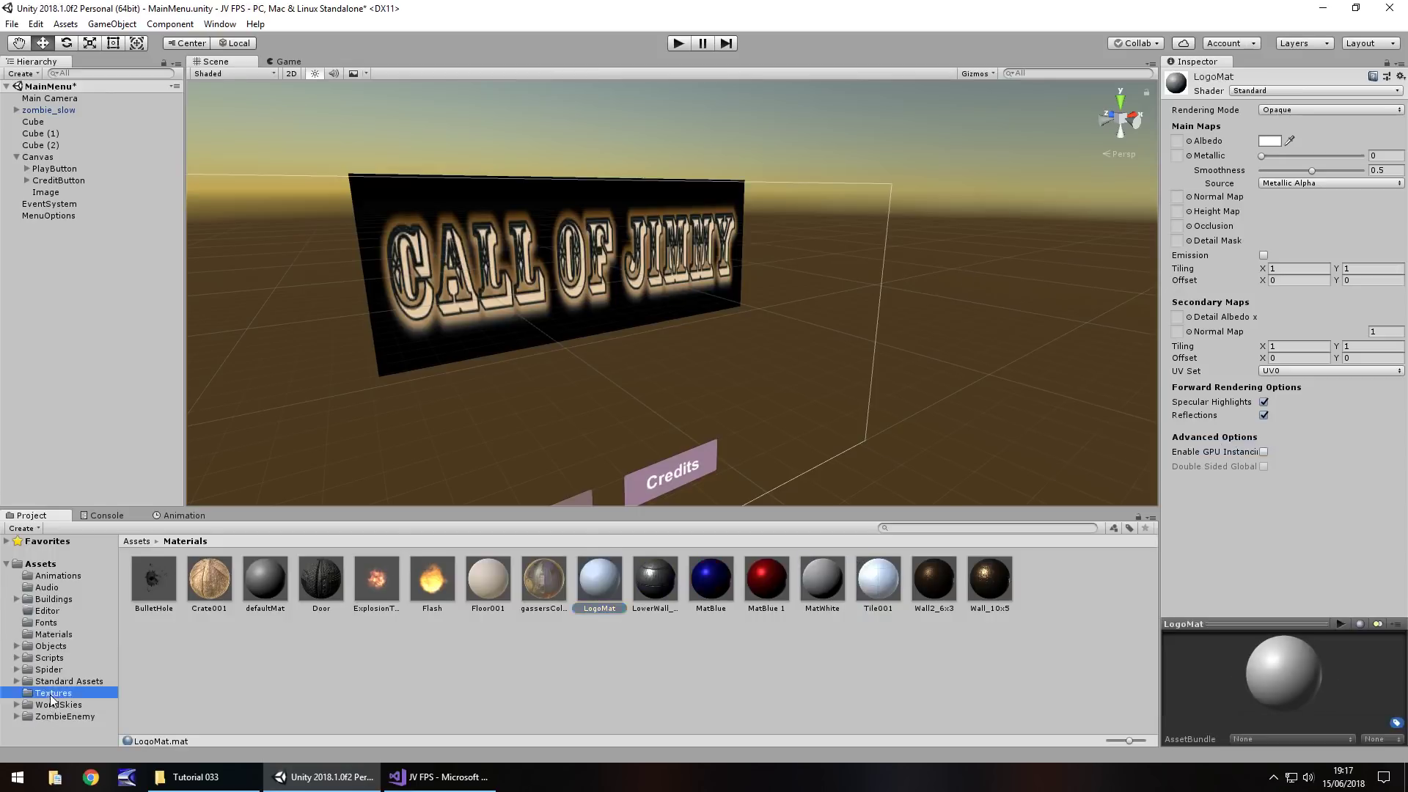
left_click_drag(1046, 273, 1178, 144)
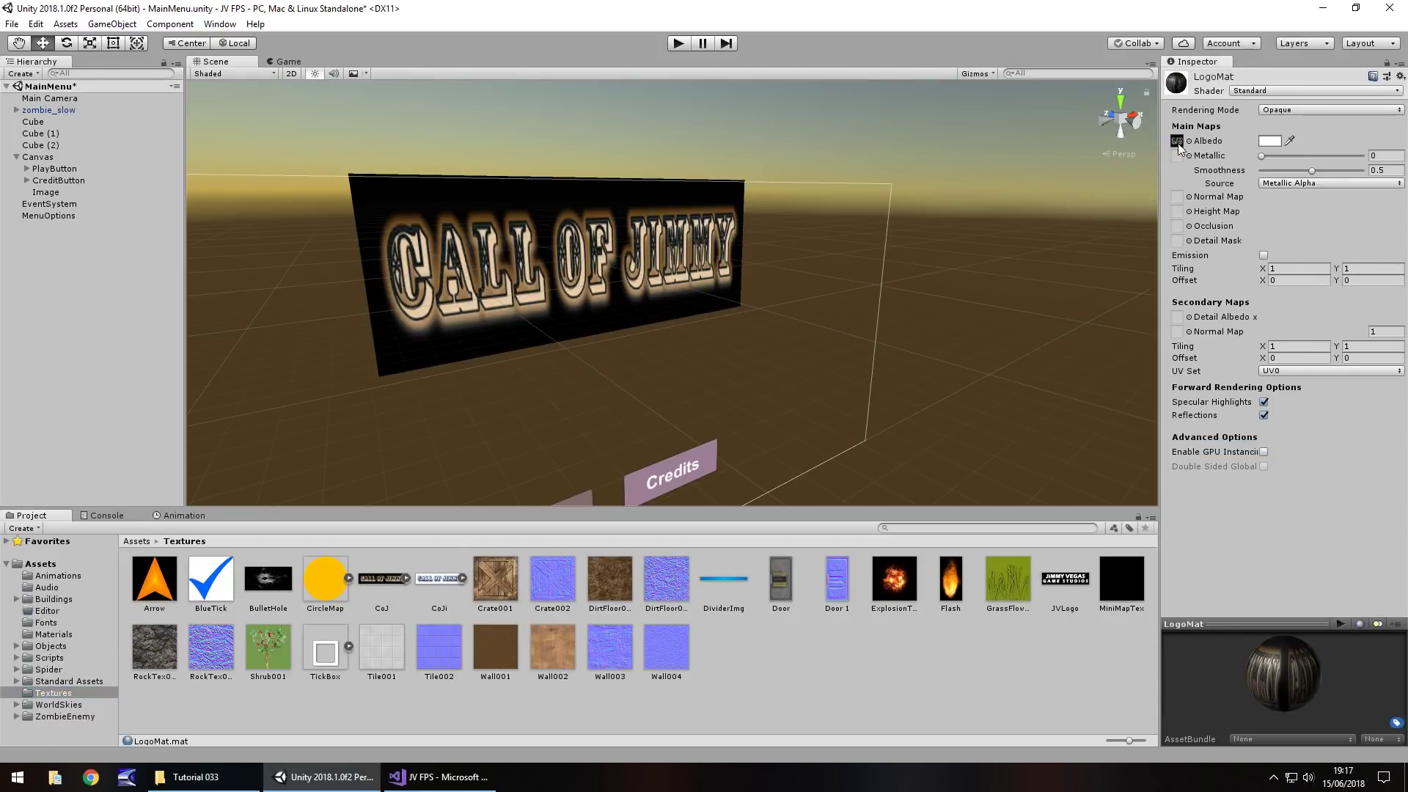
left_click(1265, 90)
mouse_move(1289, 219)
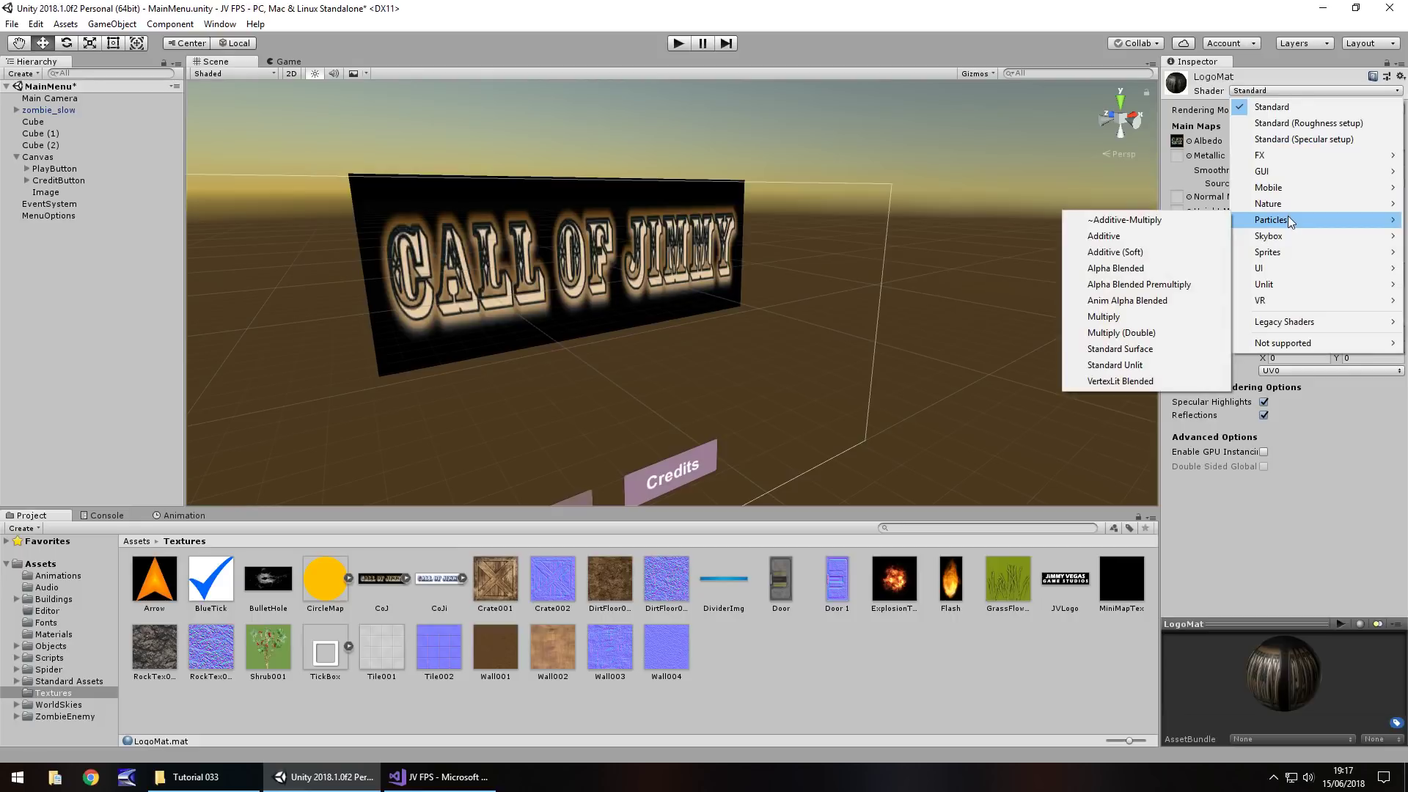
left_click(1116, 236)
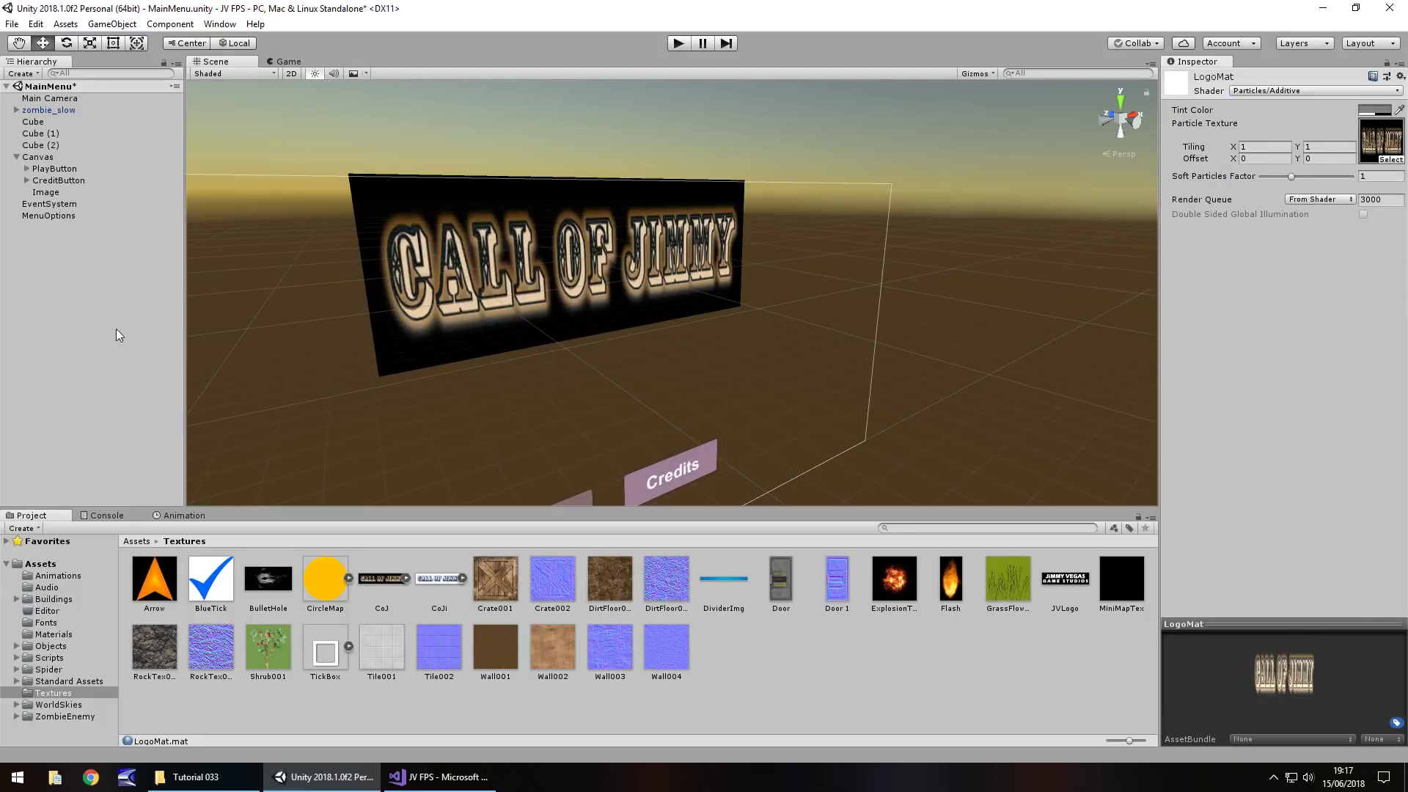
- Apply LogoMat as the title image's material and briefly play-test the main menu
left_click(49, 192)
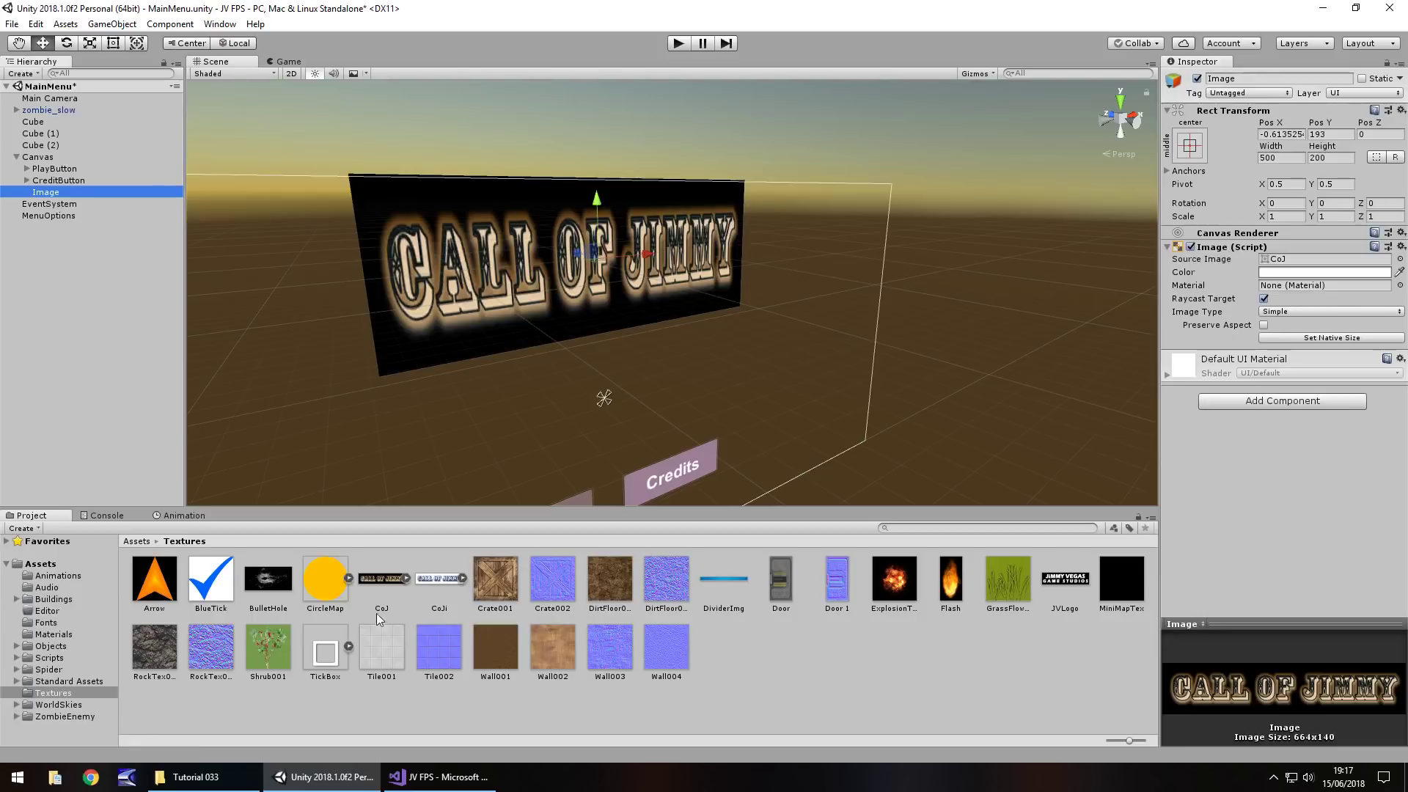
left_click(53, 635)
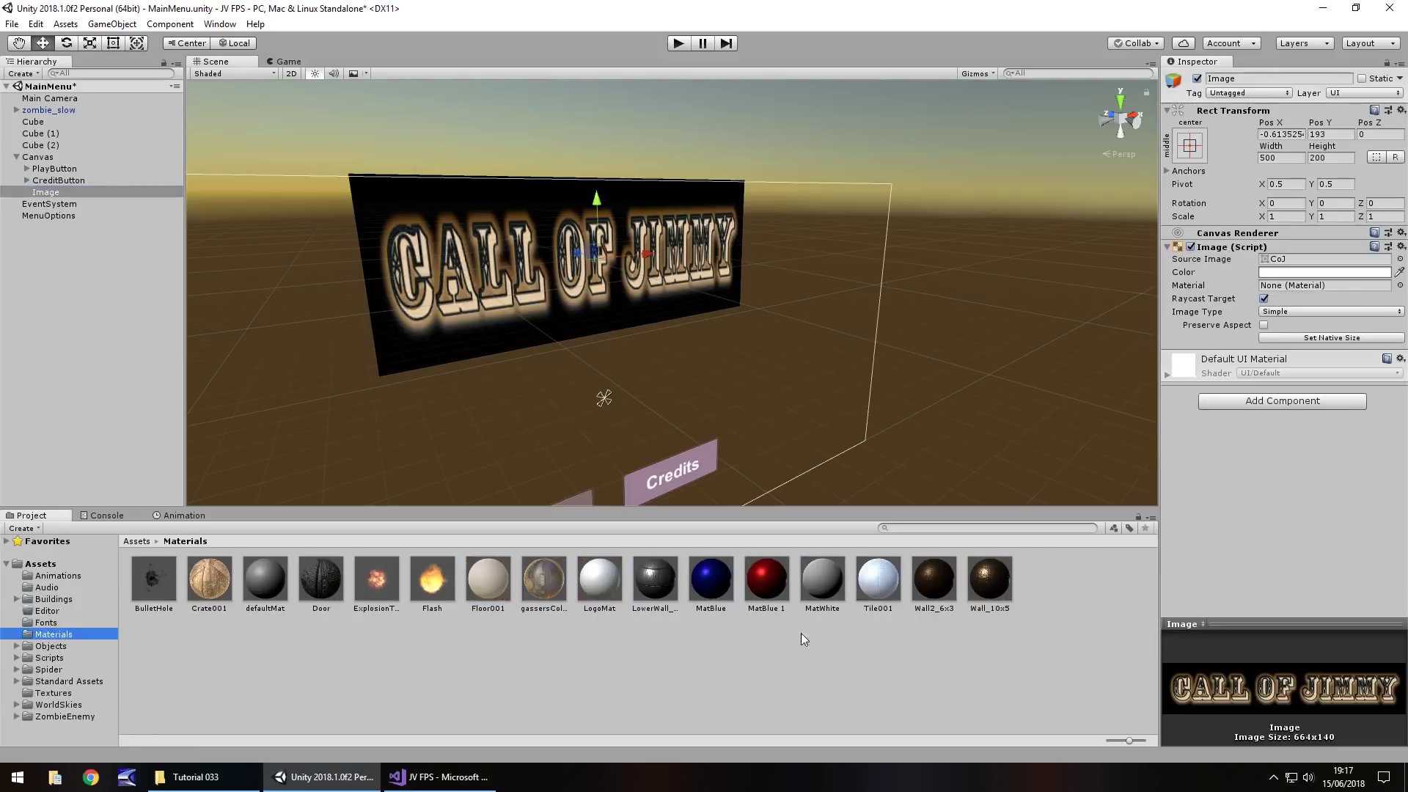
left_click_drag(599, 593, 1264, 284)
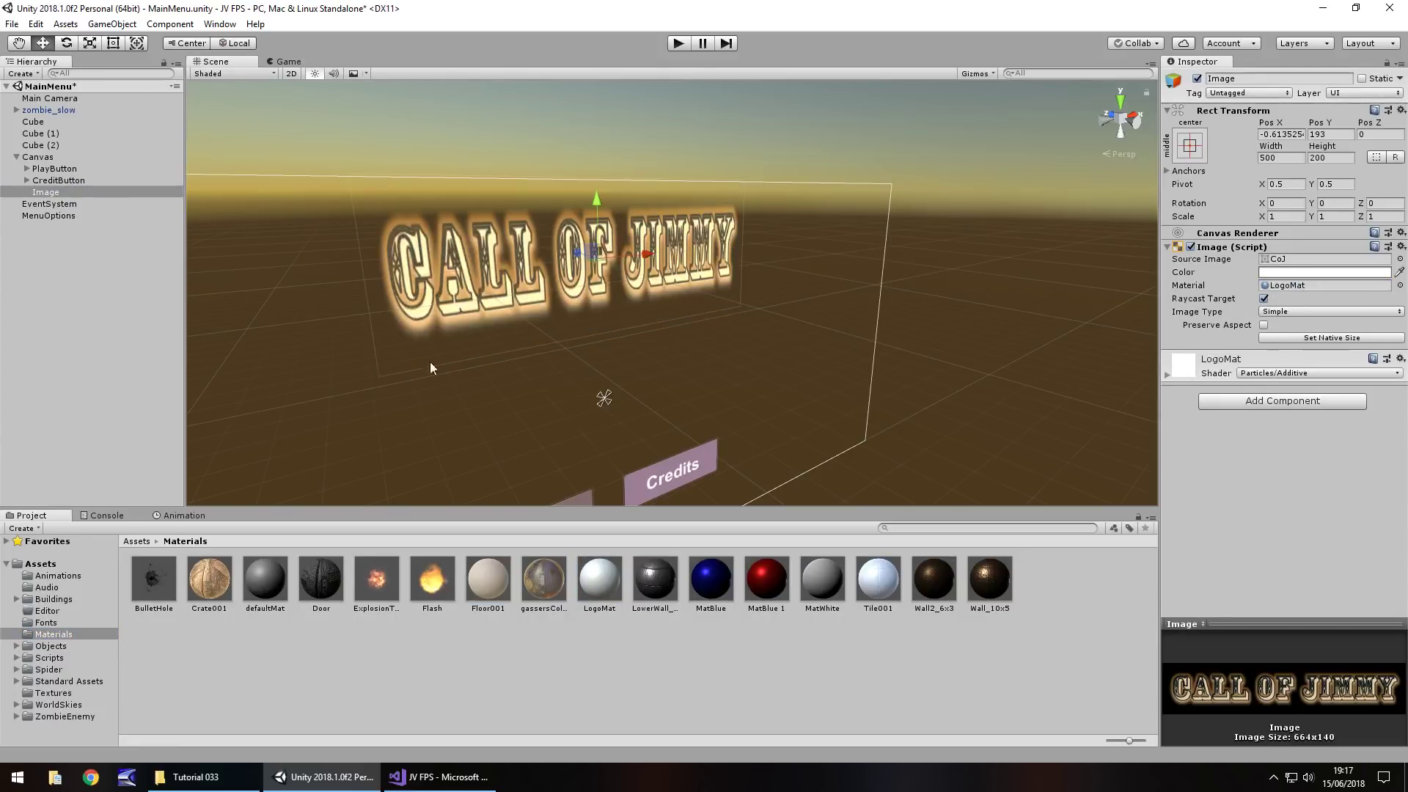
left_click(680, 43)
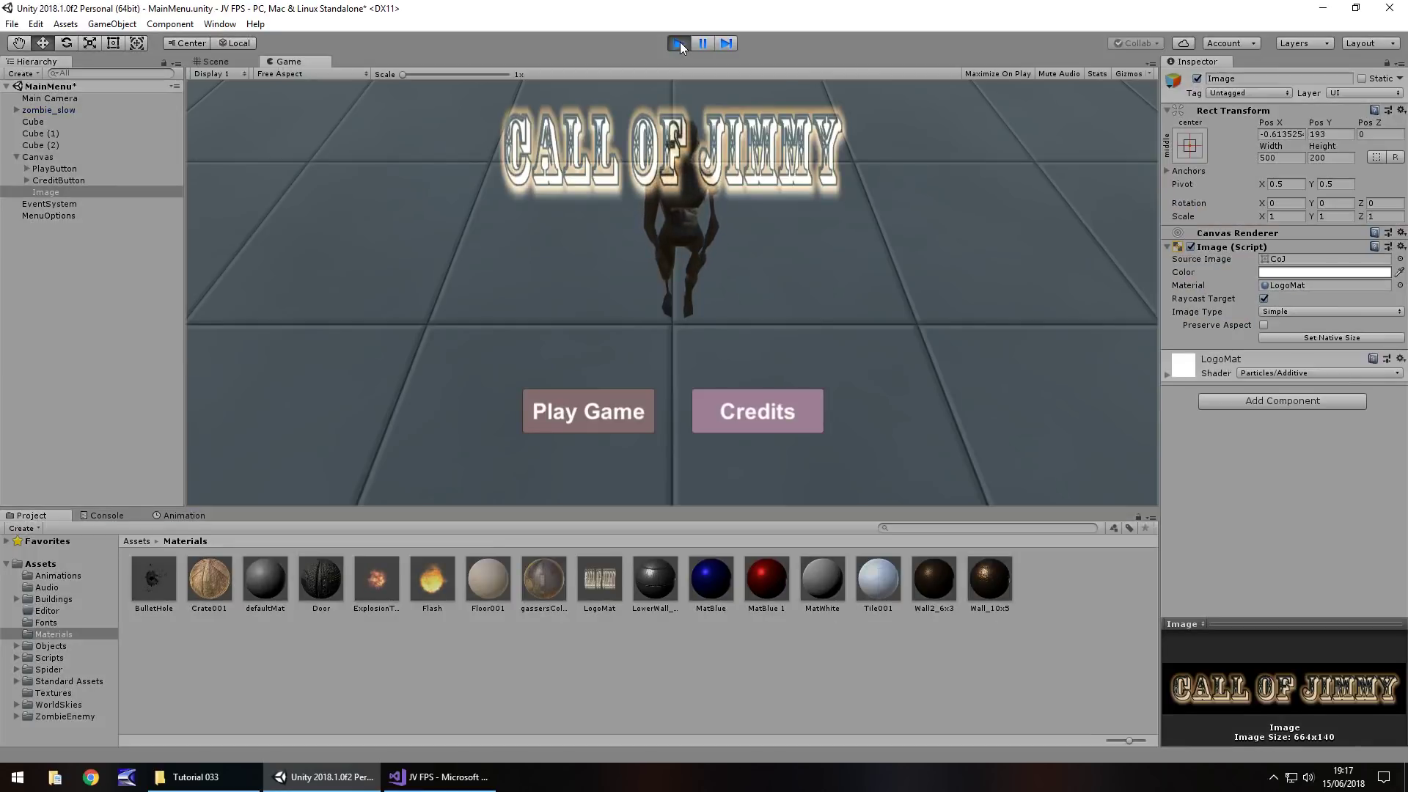
left_click(680, 44)
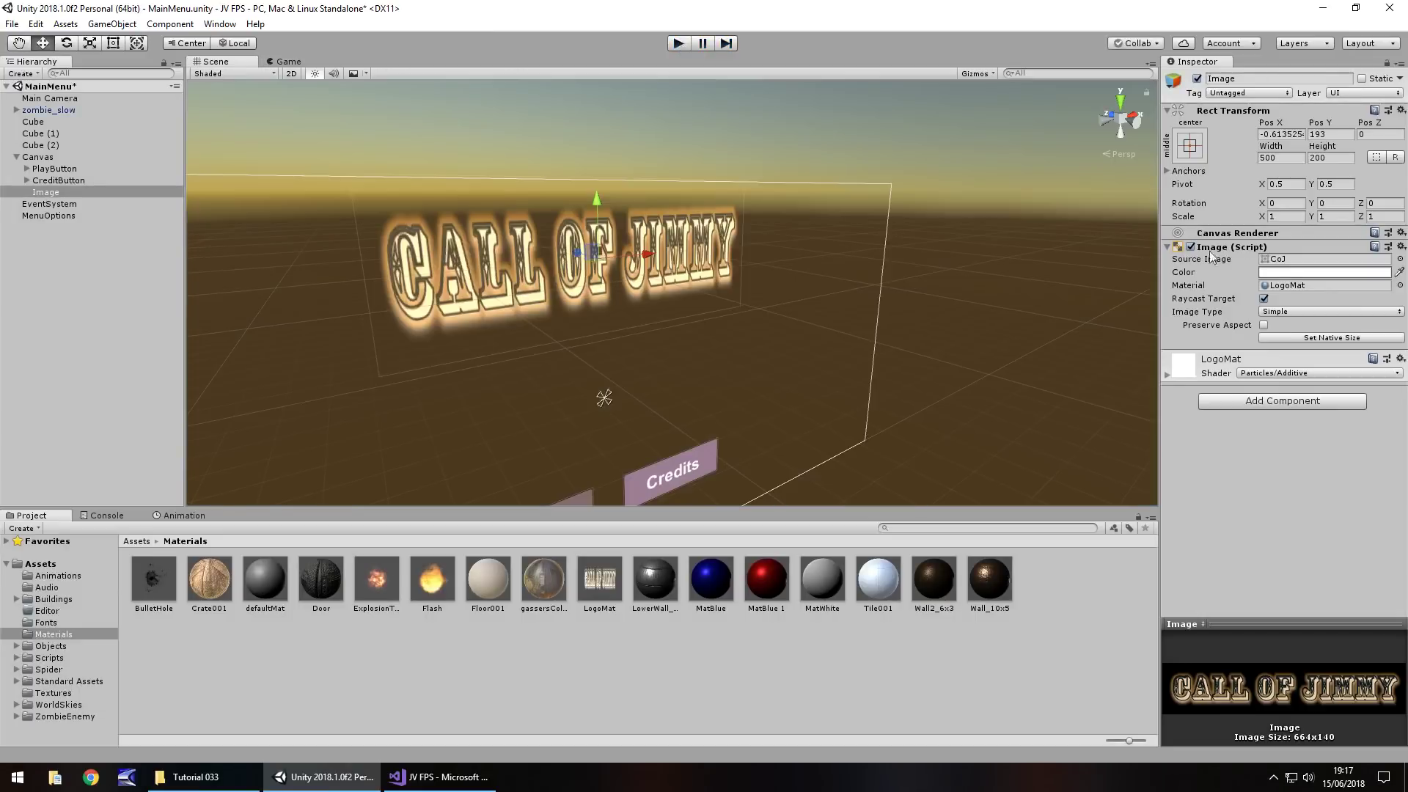
- Tint the title image light red with the colour FFAAAA
left_click(1279, 273)
left_click_drag(174, 143, 193, 113)
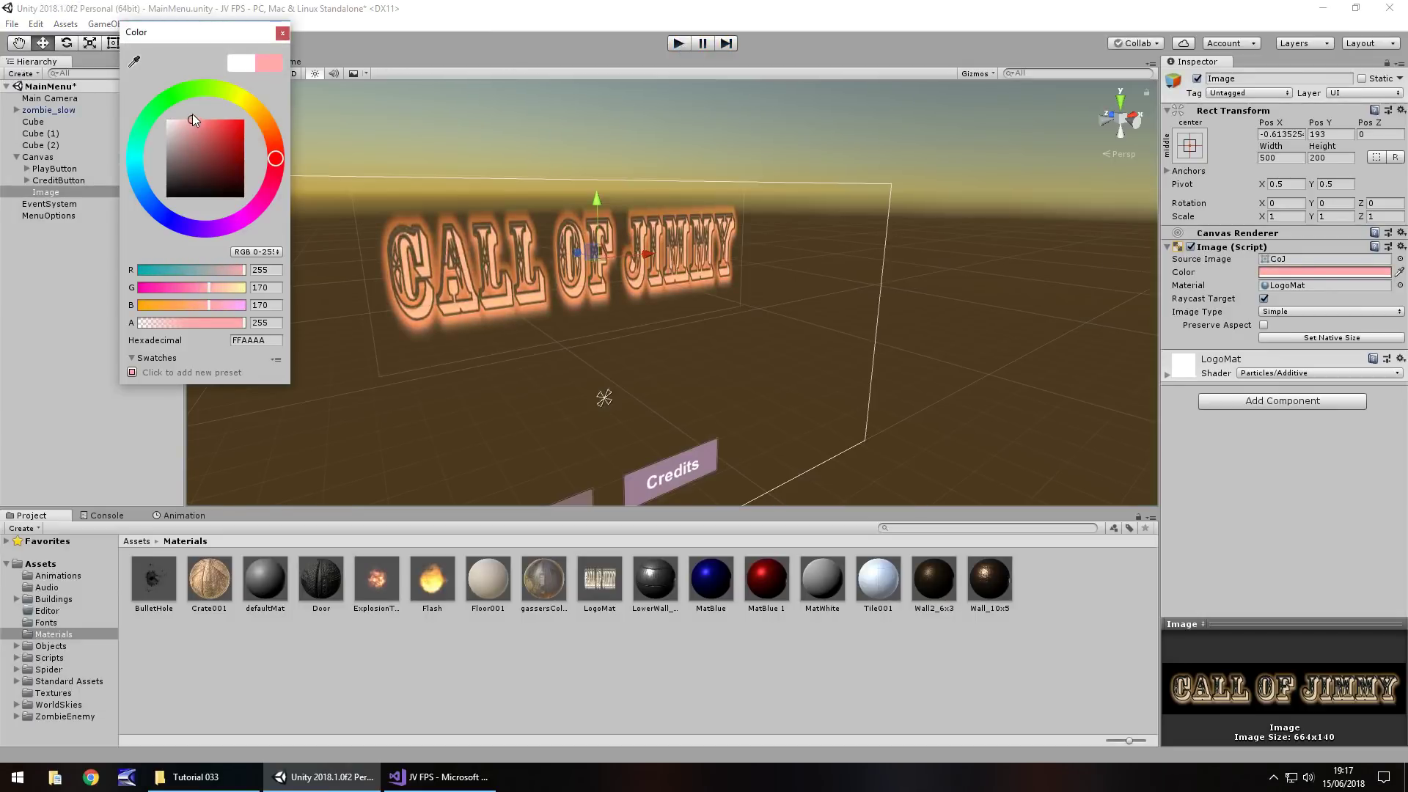
left_click(280, 35)
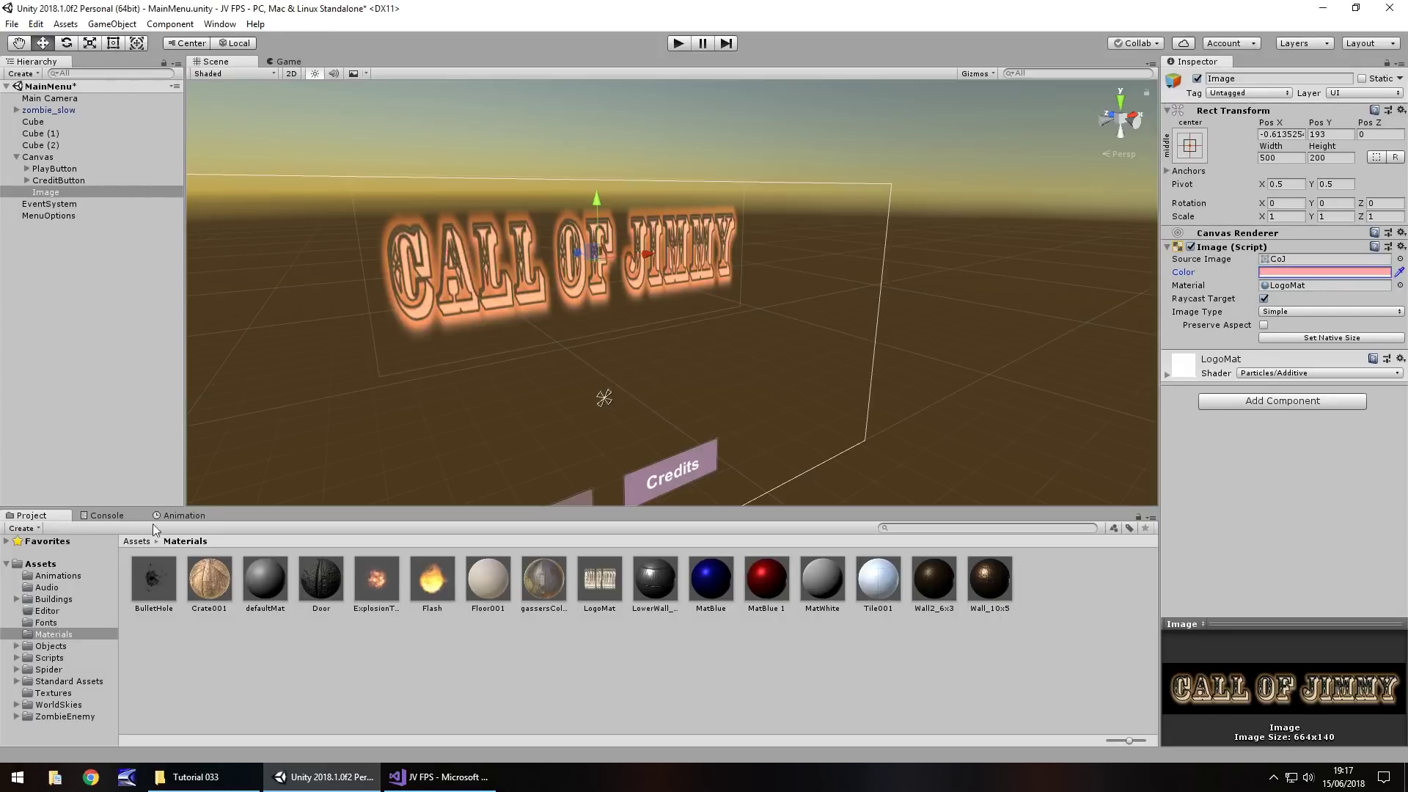
- Replace LogoMat's particle texture with the CoJi texture from the Textures folder
left_click(52, 693)
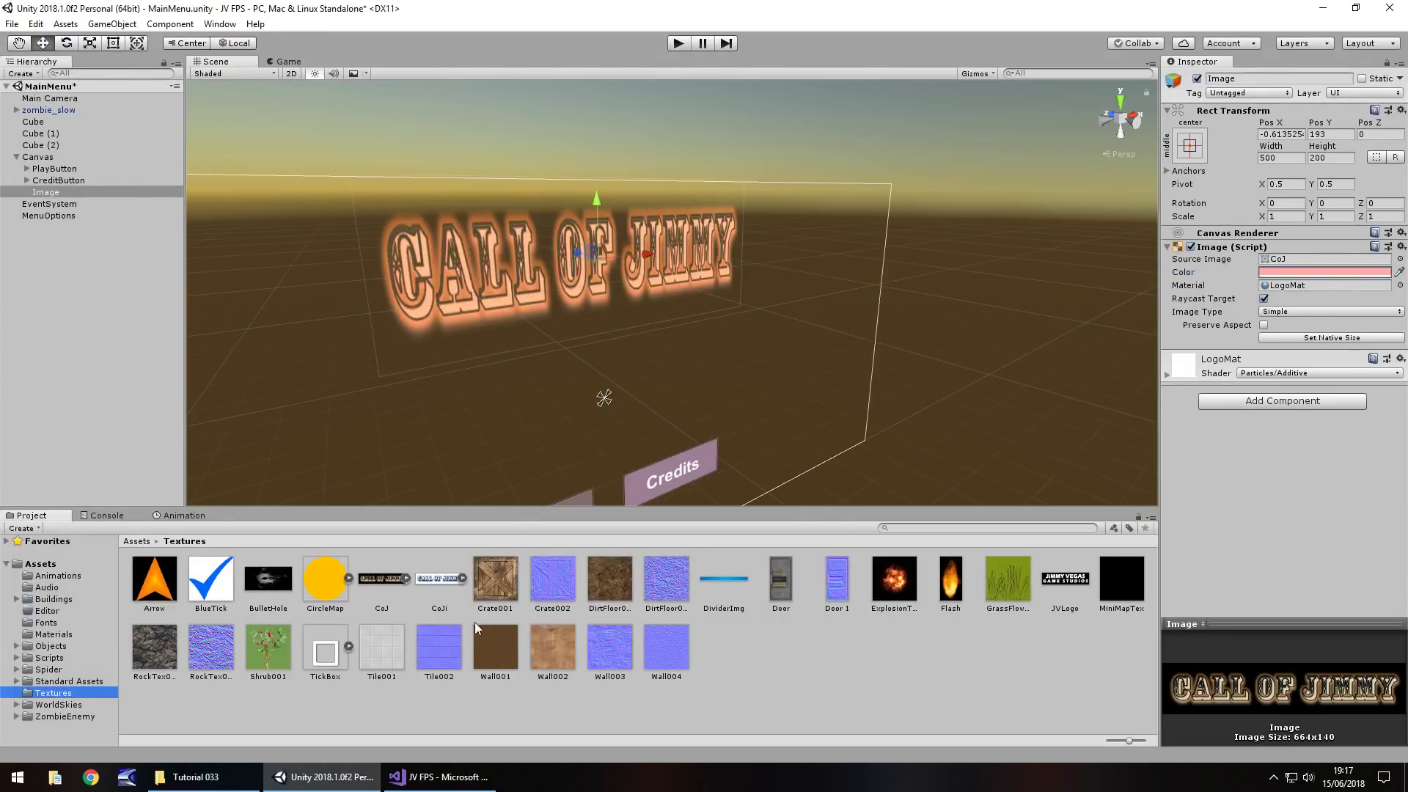
left_click(449, 579)
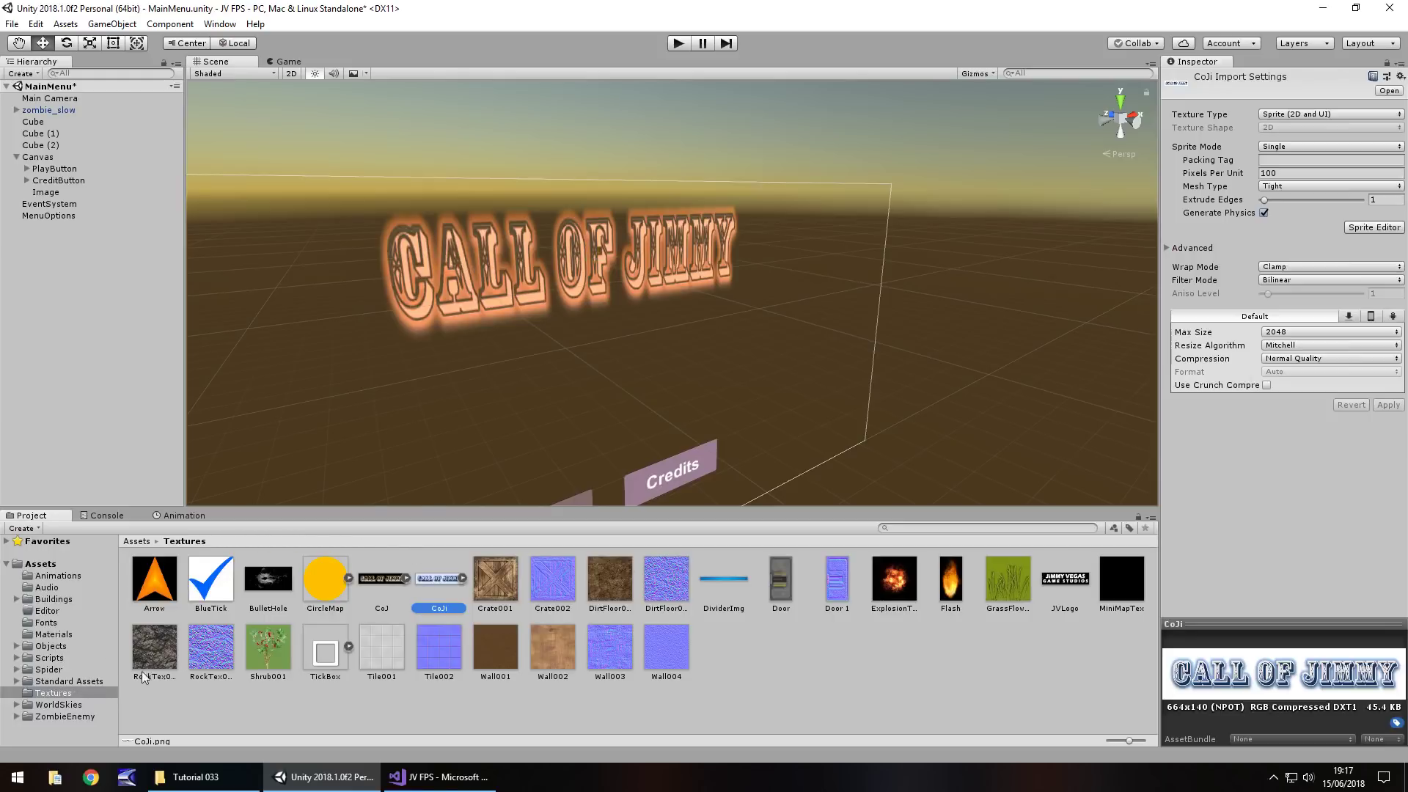
left_click(53, 635)
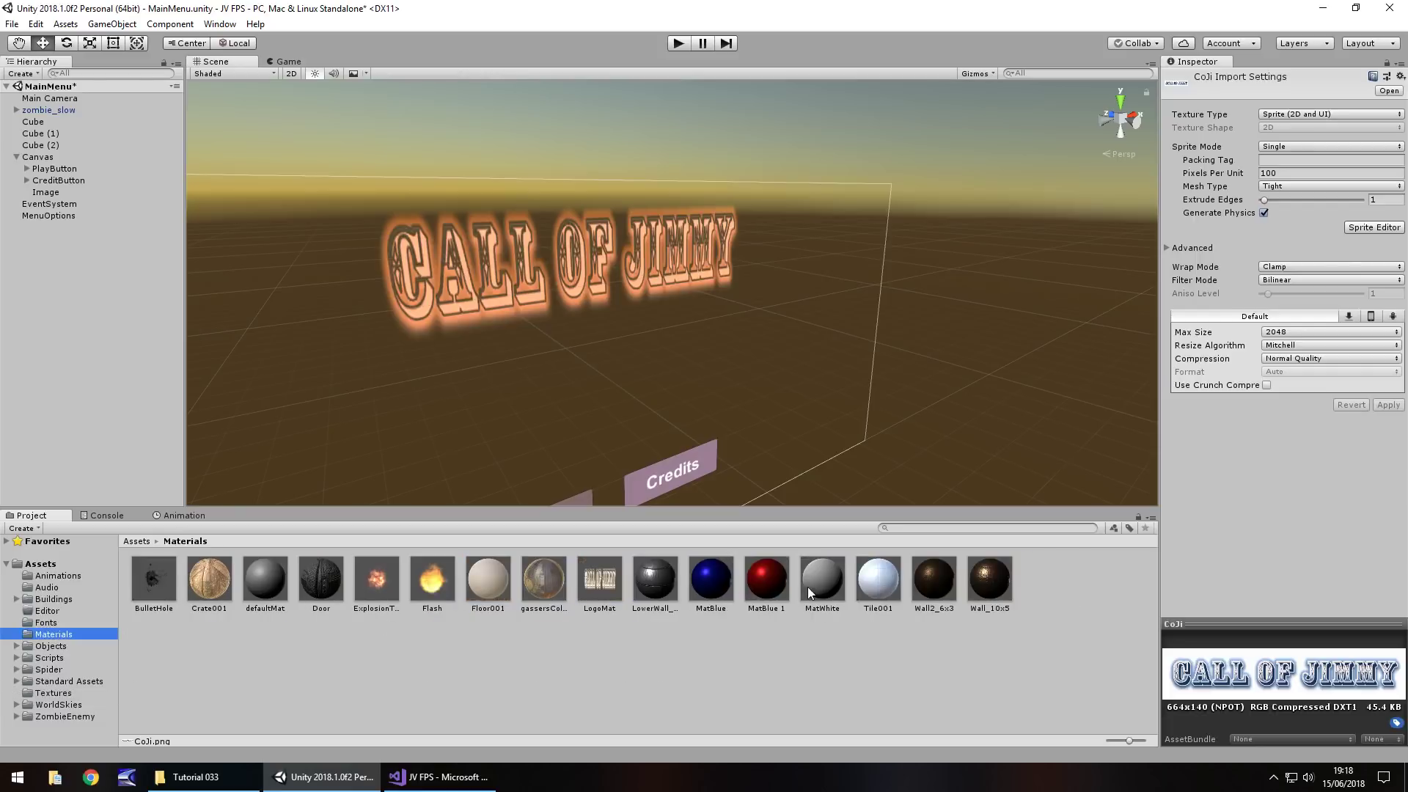
left_click(607, 581)
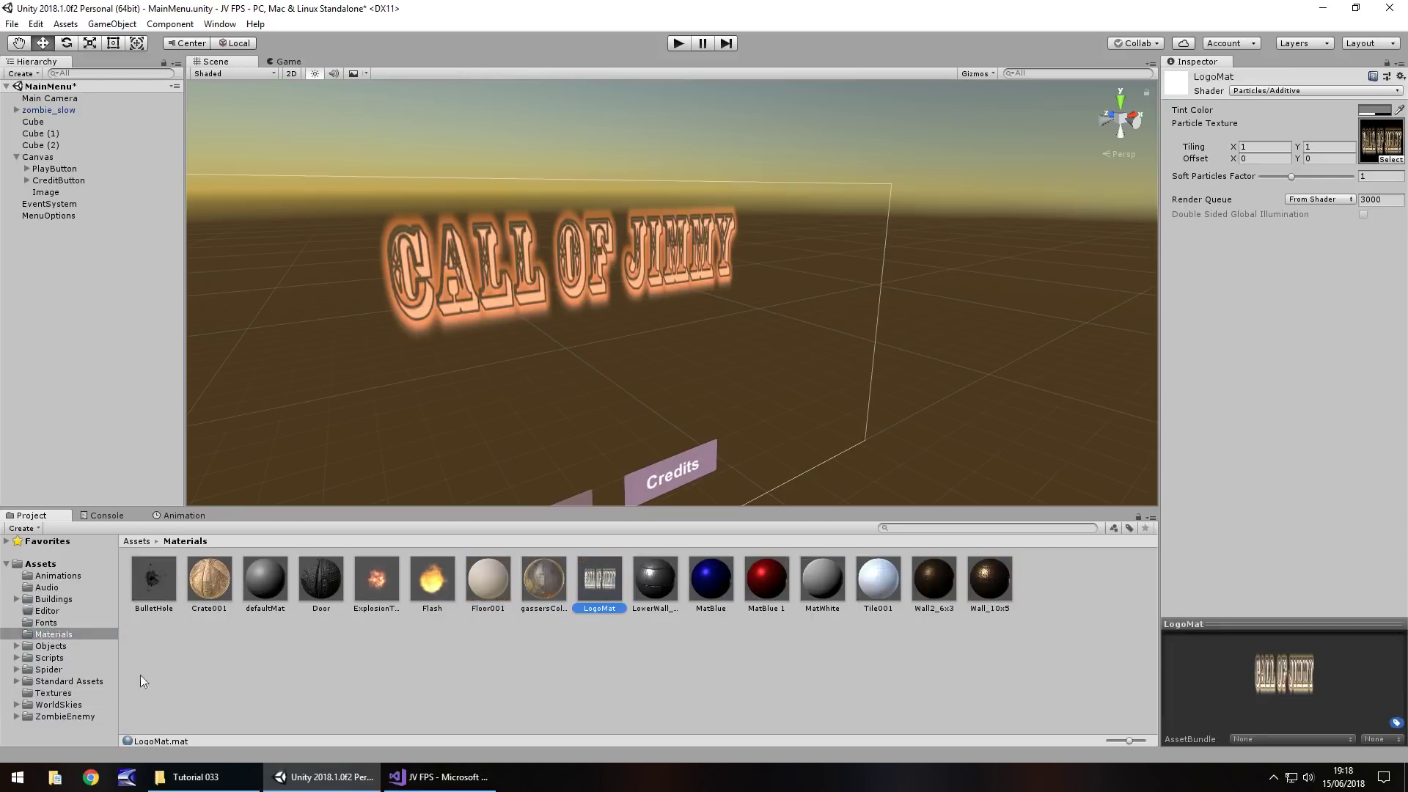
left_click(53, 694)
left_click_drag(438, 579, 1384, 146)
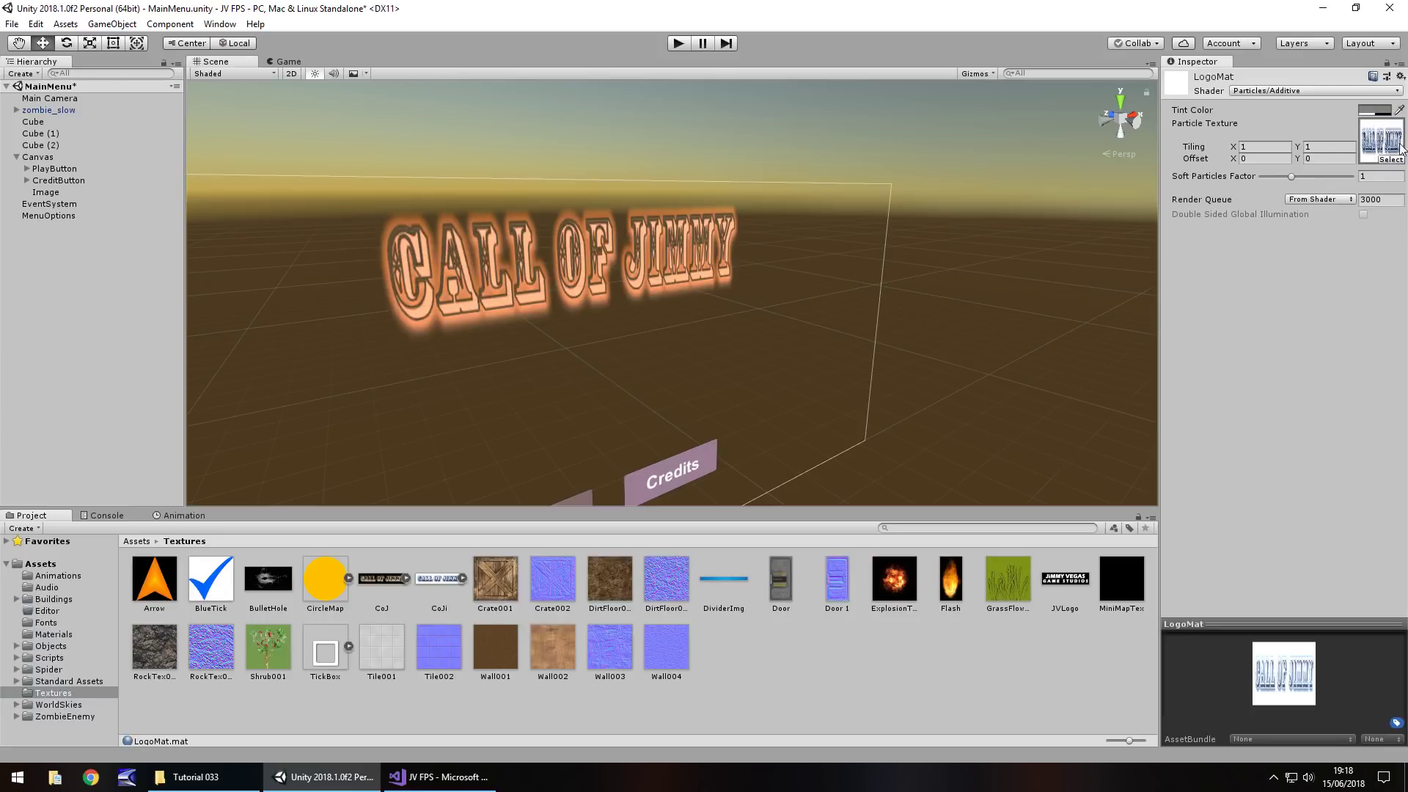
- Try the Particles/Additive (Soft) shader on LogoMat and switch the material back to Particles/Additive
left_click(1284, 94)
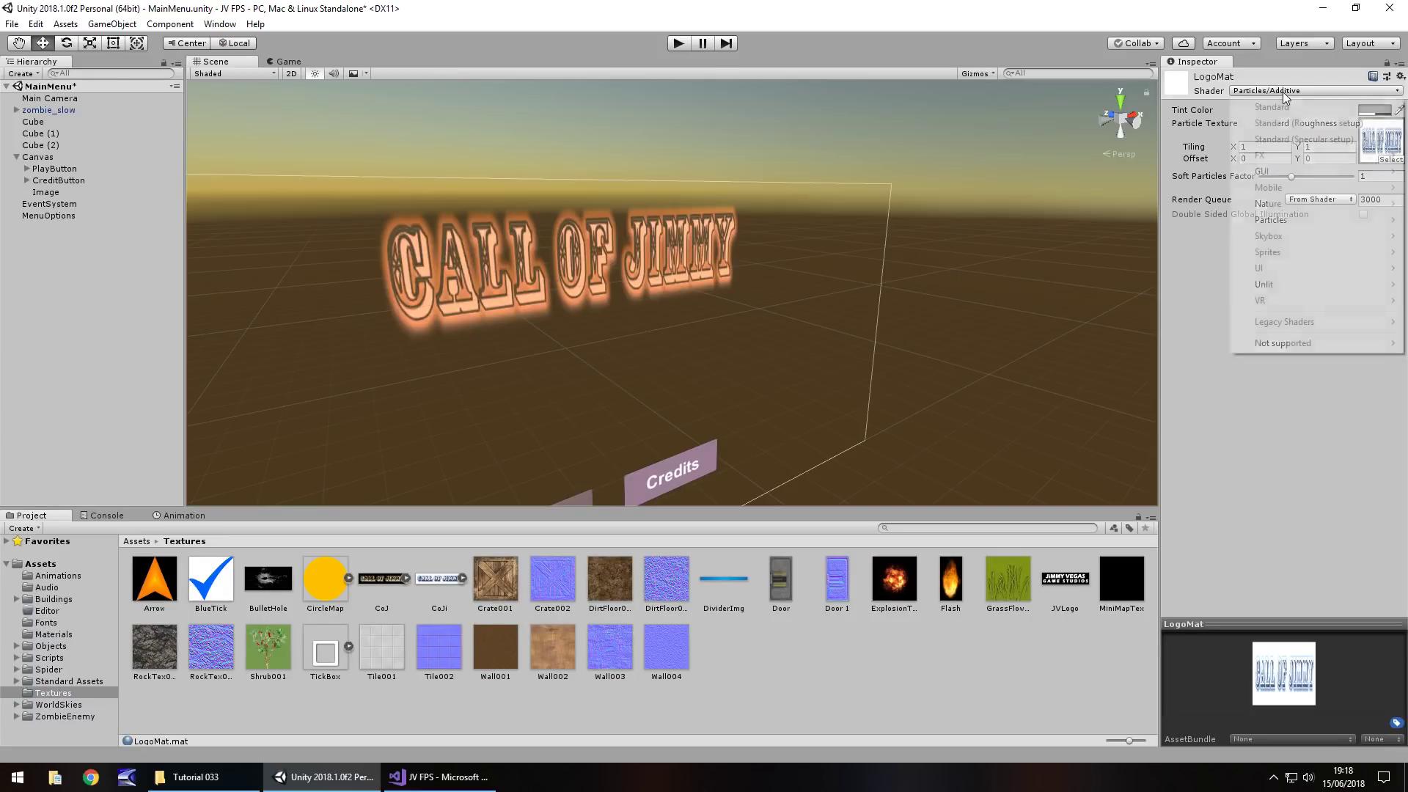
mouse_move(1277, 223)
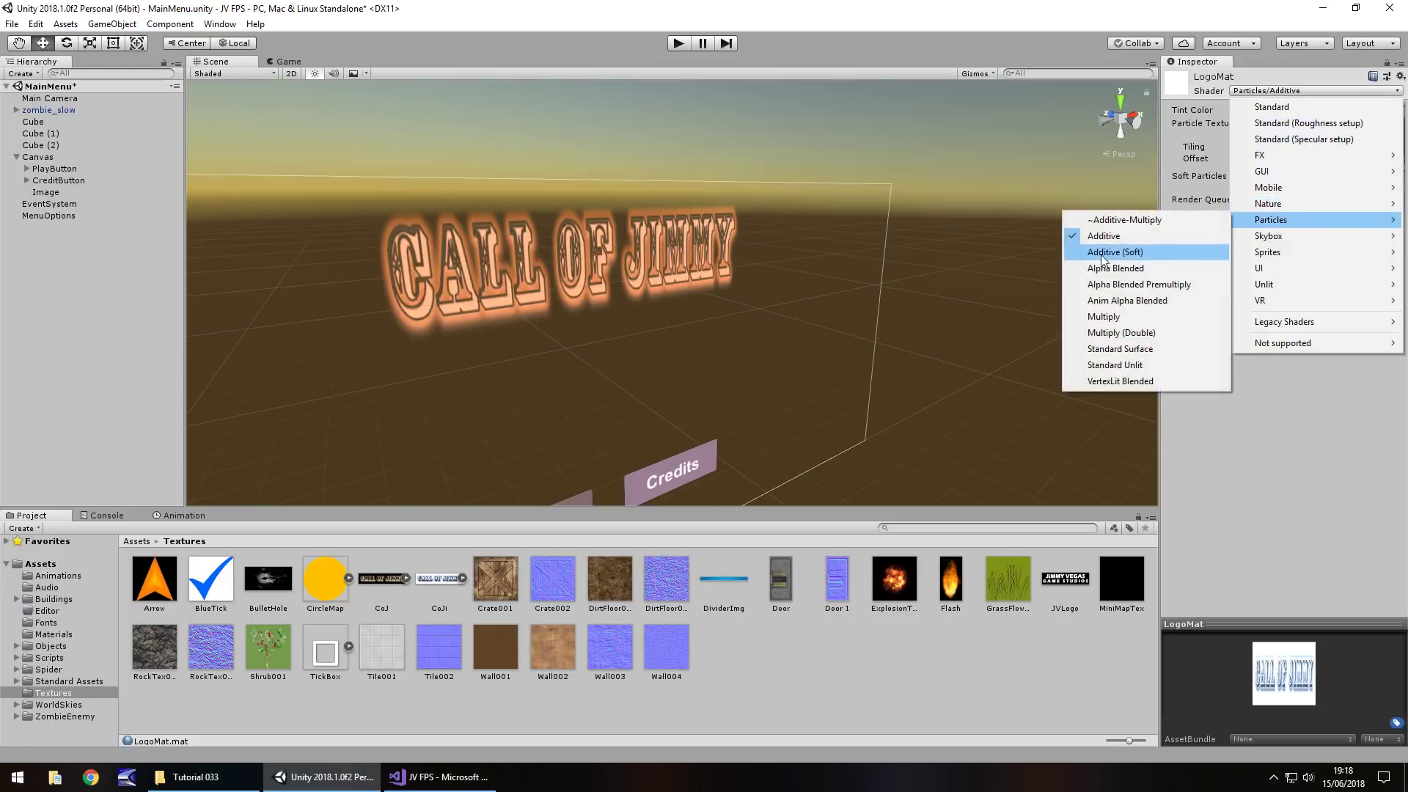
left_click(1102, 257)
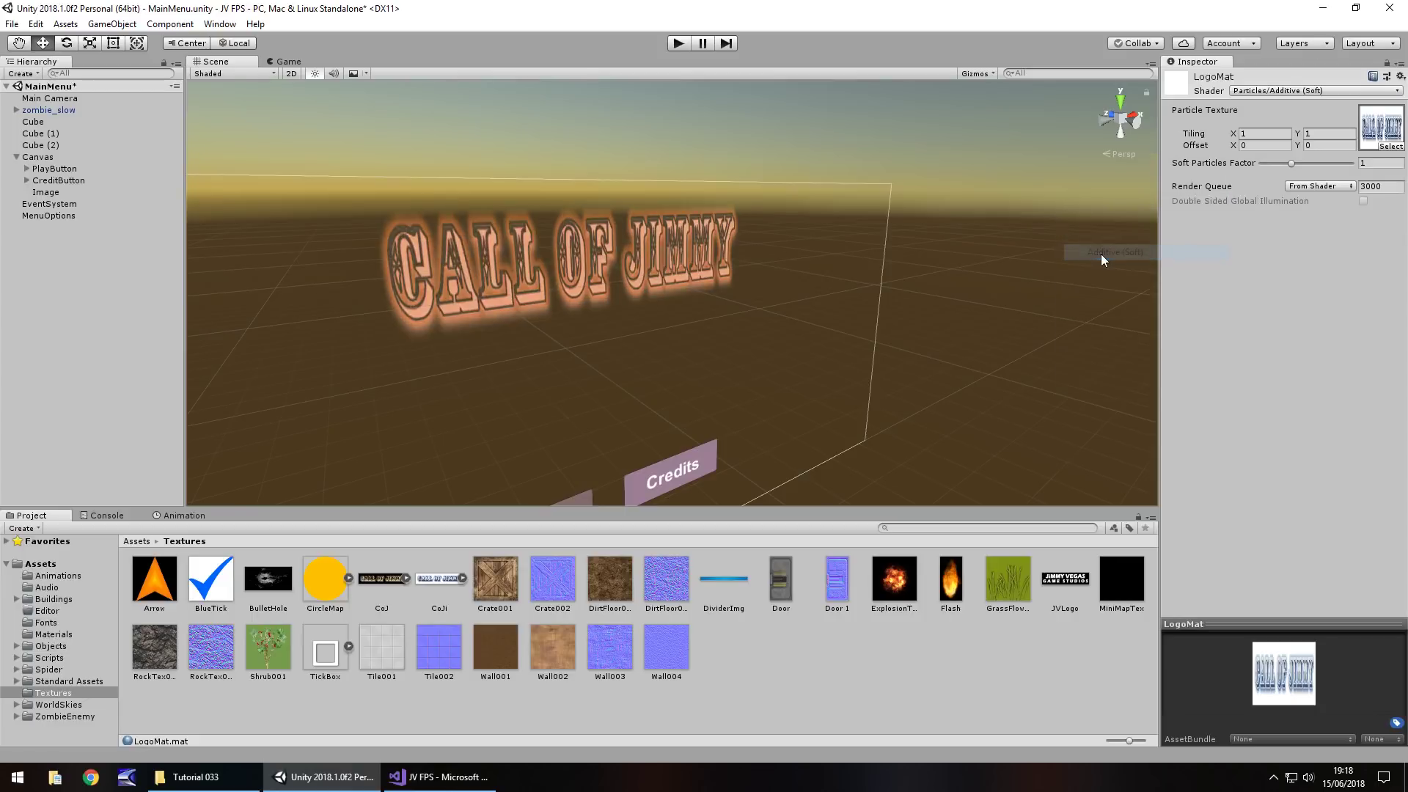
left_click(1280, 91)
mouse_move(1276, 220)
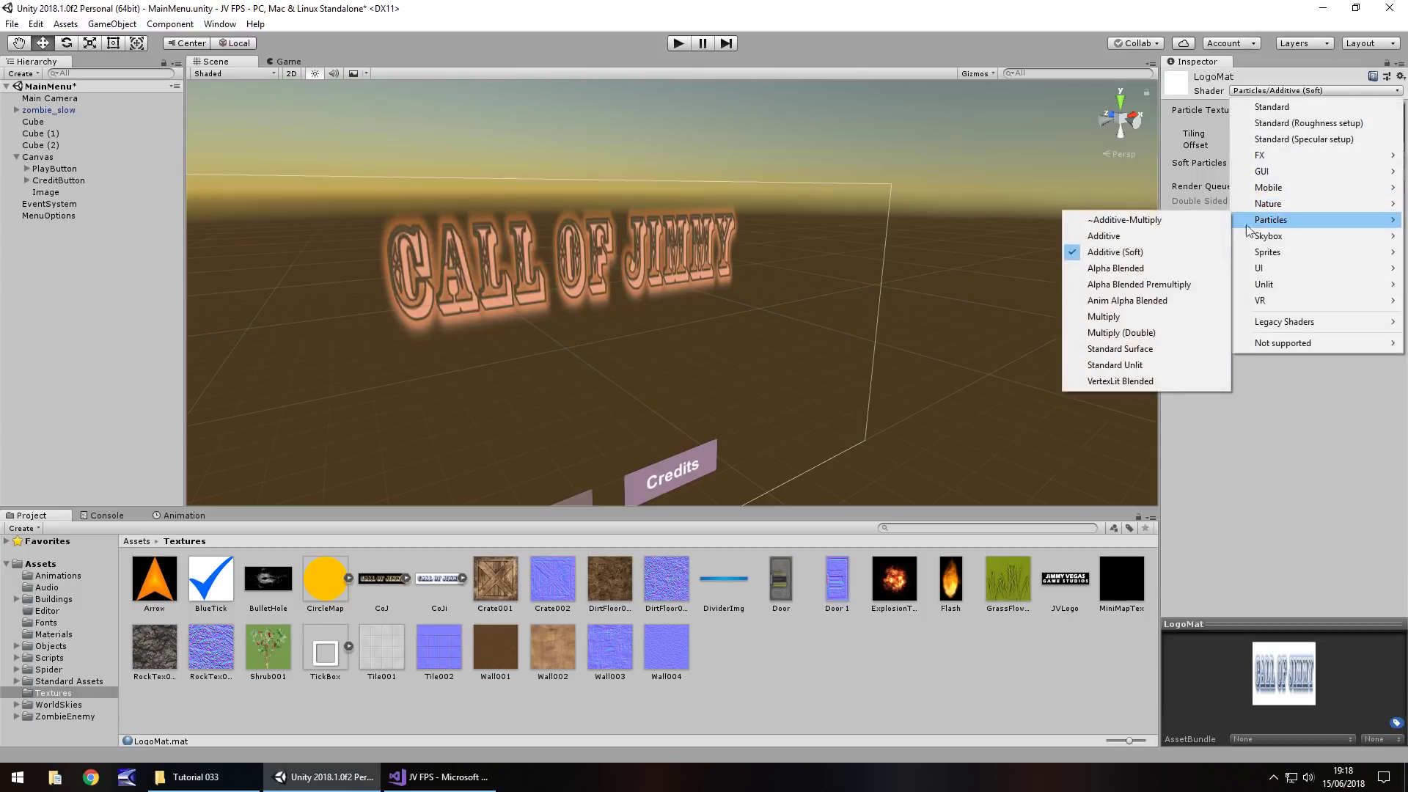
left_click(1129, 241)
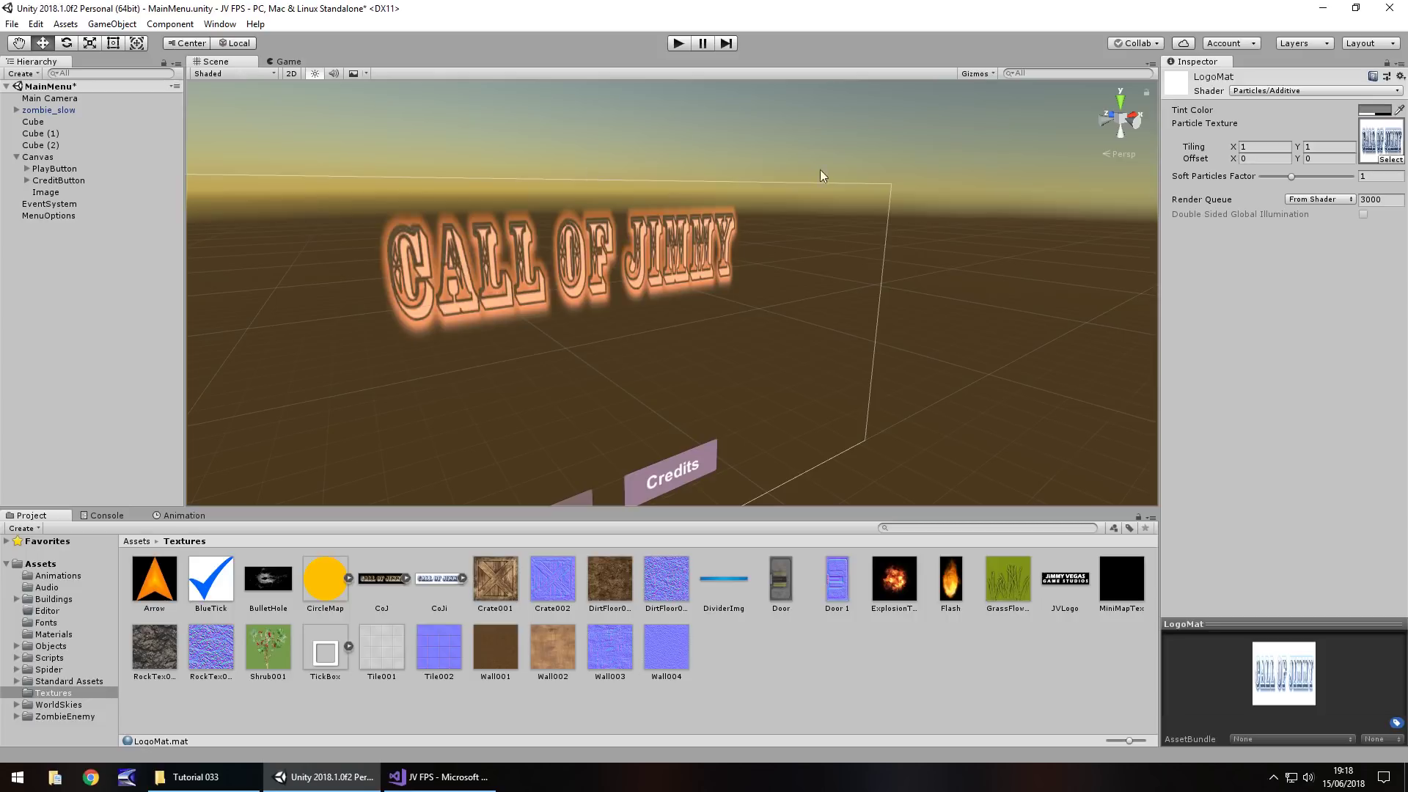
- Move the Play Game and Credits buttons to the canvas's right side, with Credits below Play Game at about Pos X 494, Pos Y 146
left_click(527, 263)
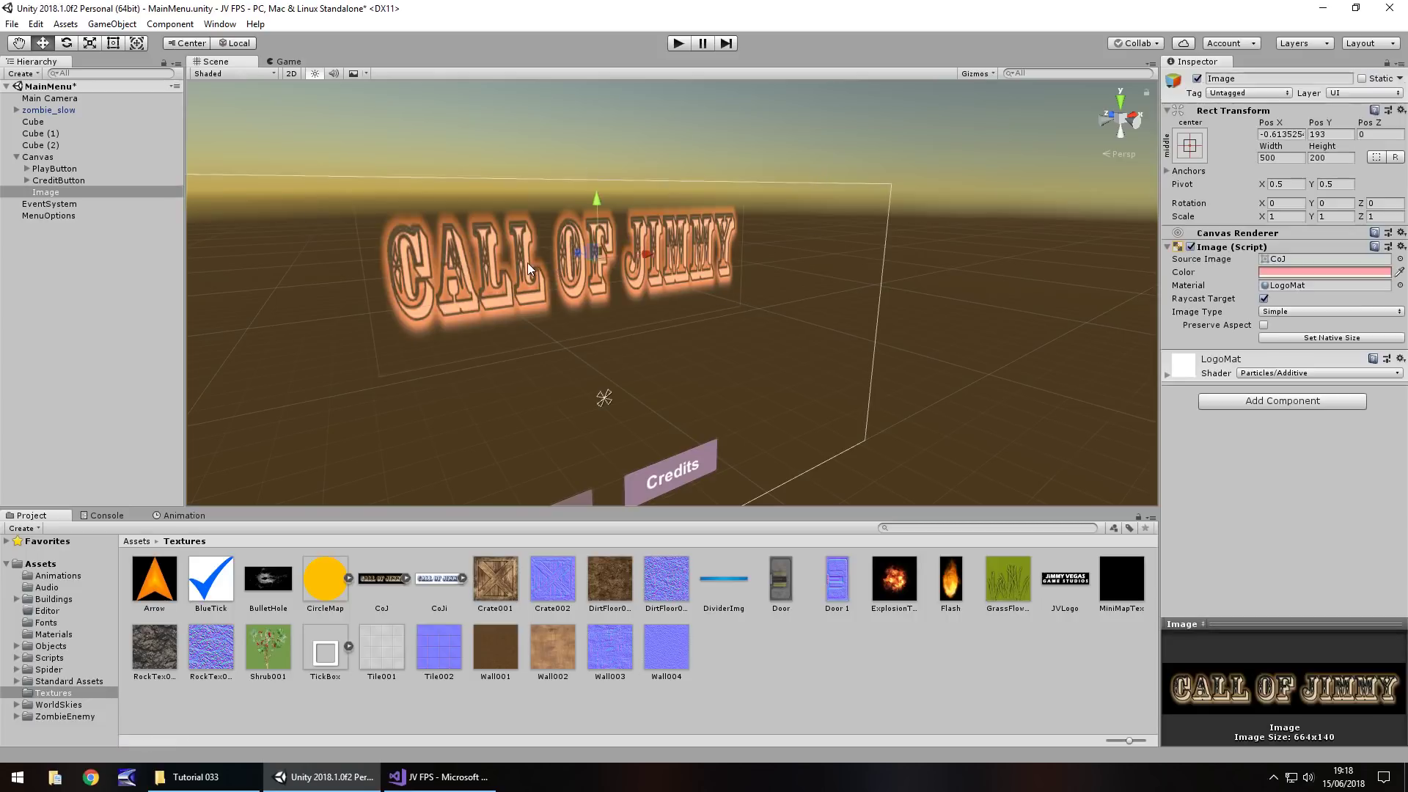
middle_click_drag(418, 364, 652, 294)
right_click_drag(652, 295, 783, 328)
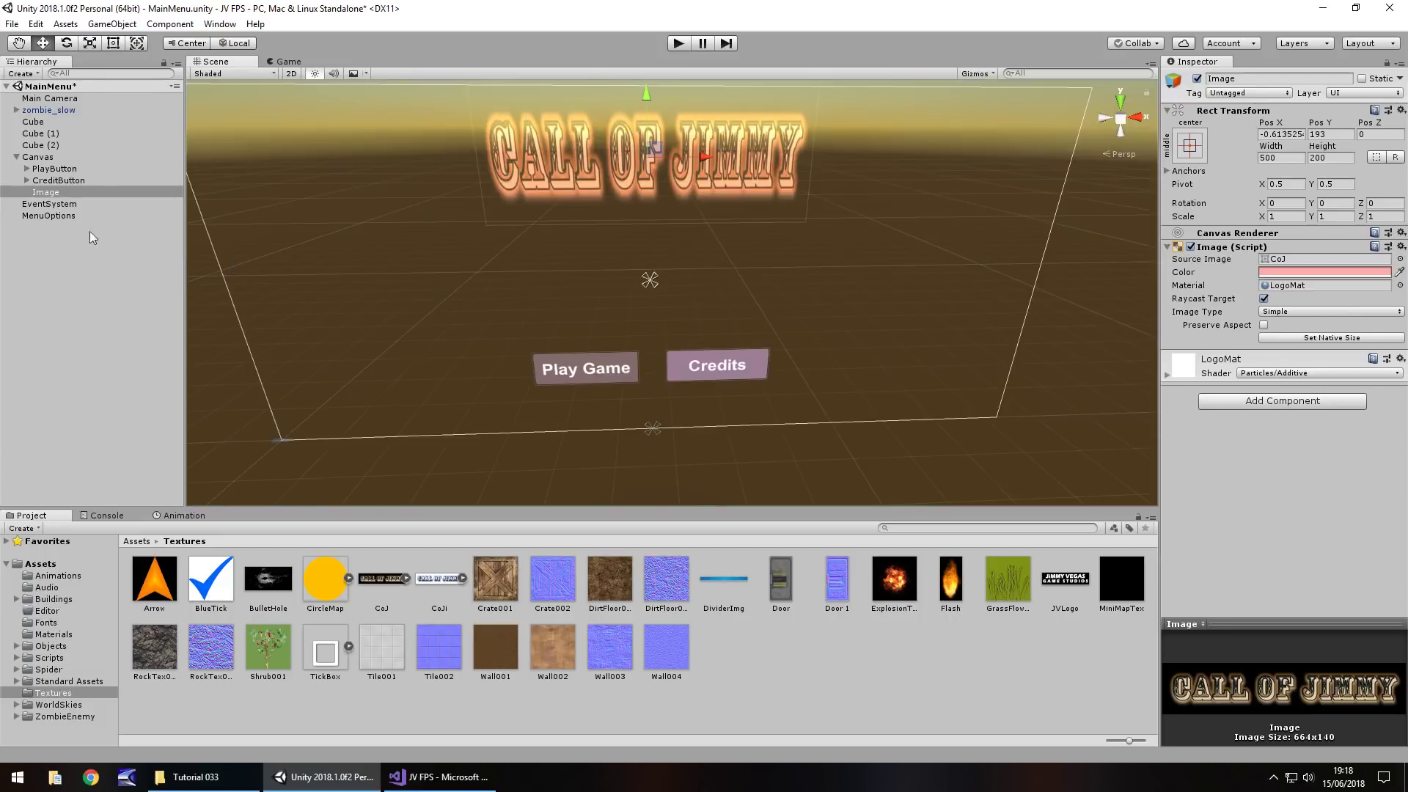
left_click(64, 170)
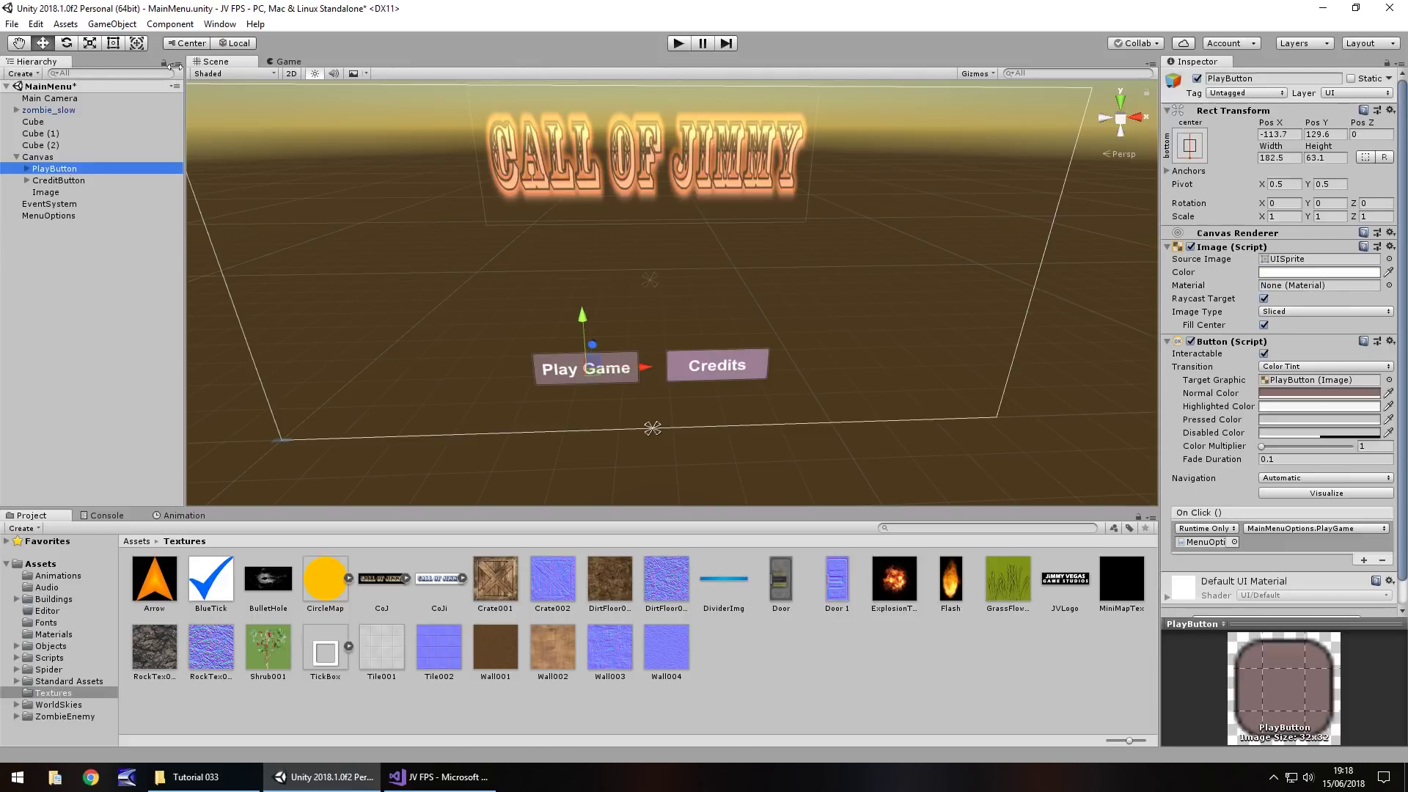
left_click(113, 44)
left_click_drag(620, 369, 972, 251)
left_click_drag(746, 365, 953, 349)
left_click(742, 367)
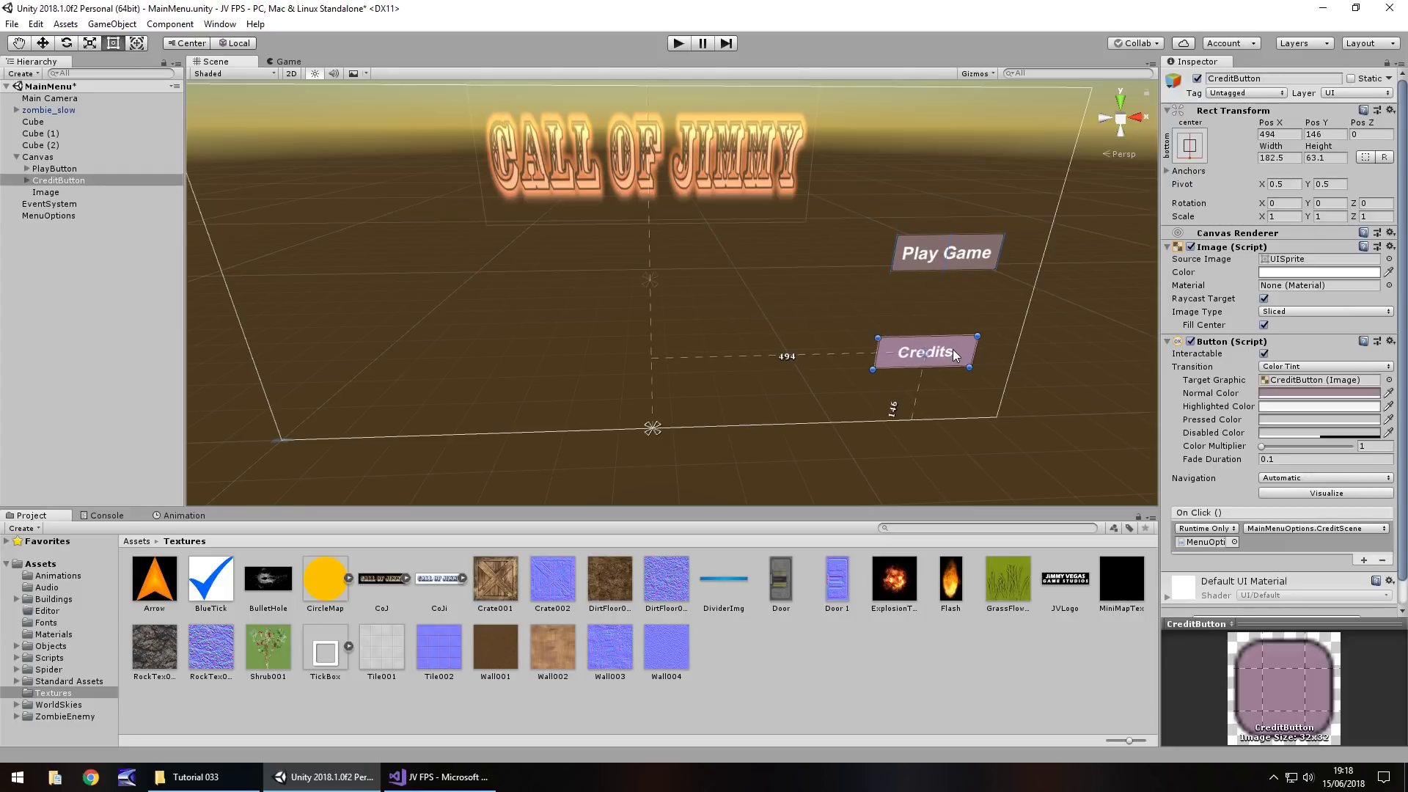
- Set the font of the PlayButton's text to neuropolitical rg from the Fonts folder
left_click(66, 622)
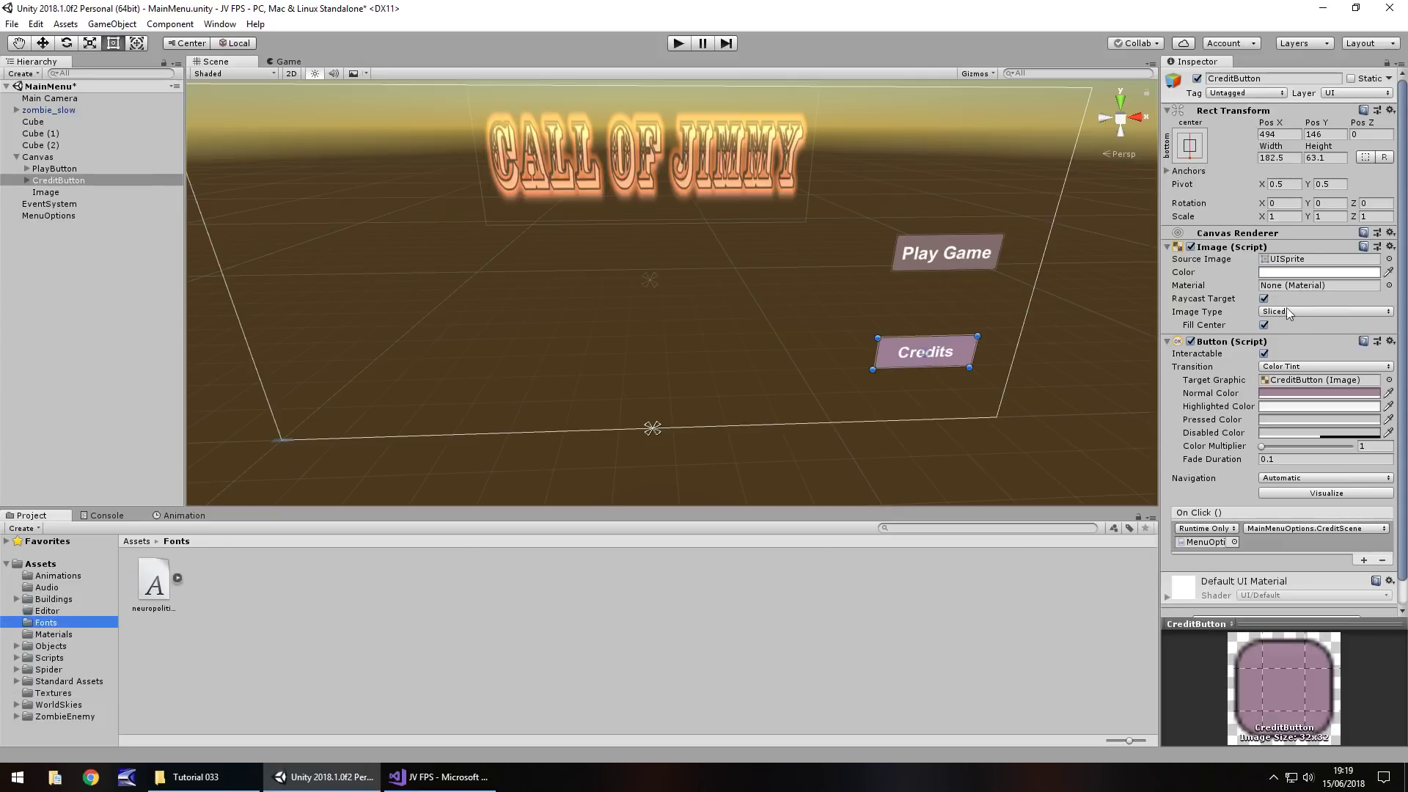
left_click(27, 169)
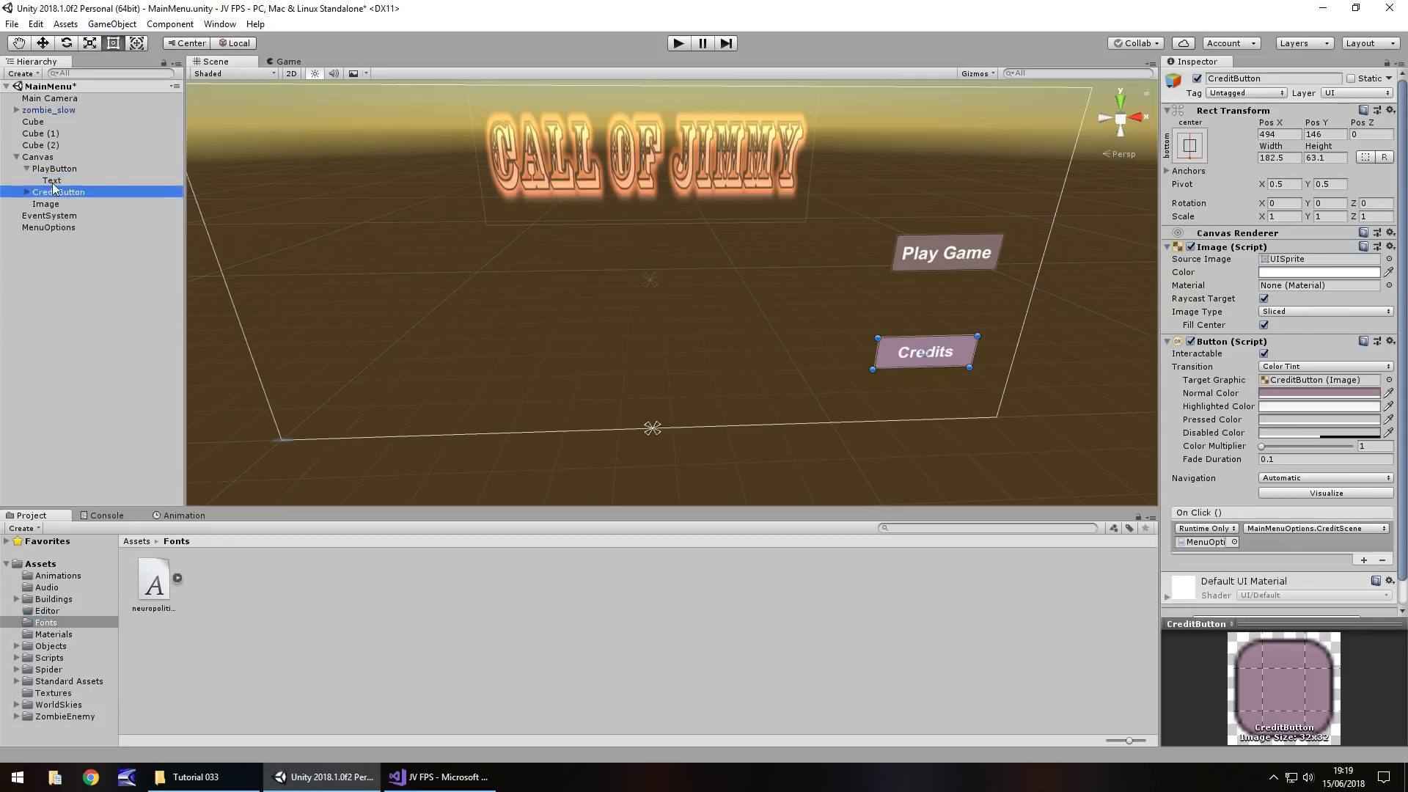
left_click(52, 182)
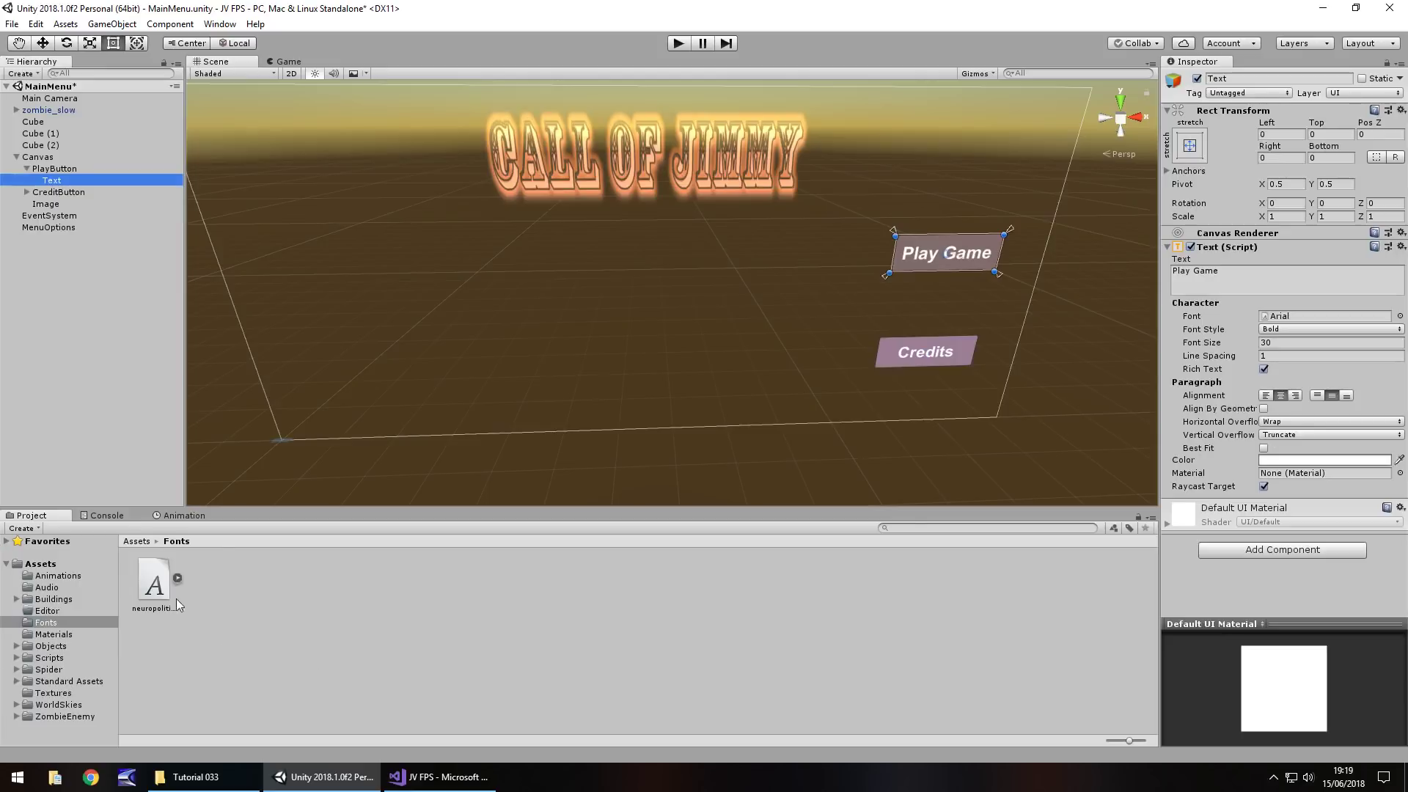
left_click_drag(178, 606, 1294, 322)
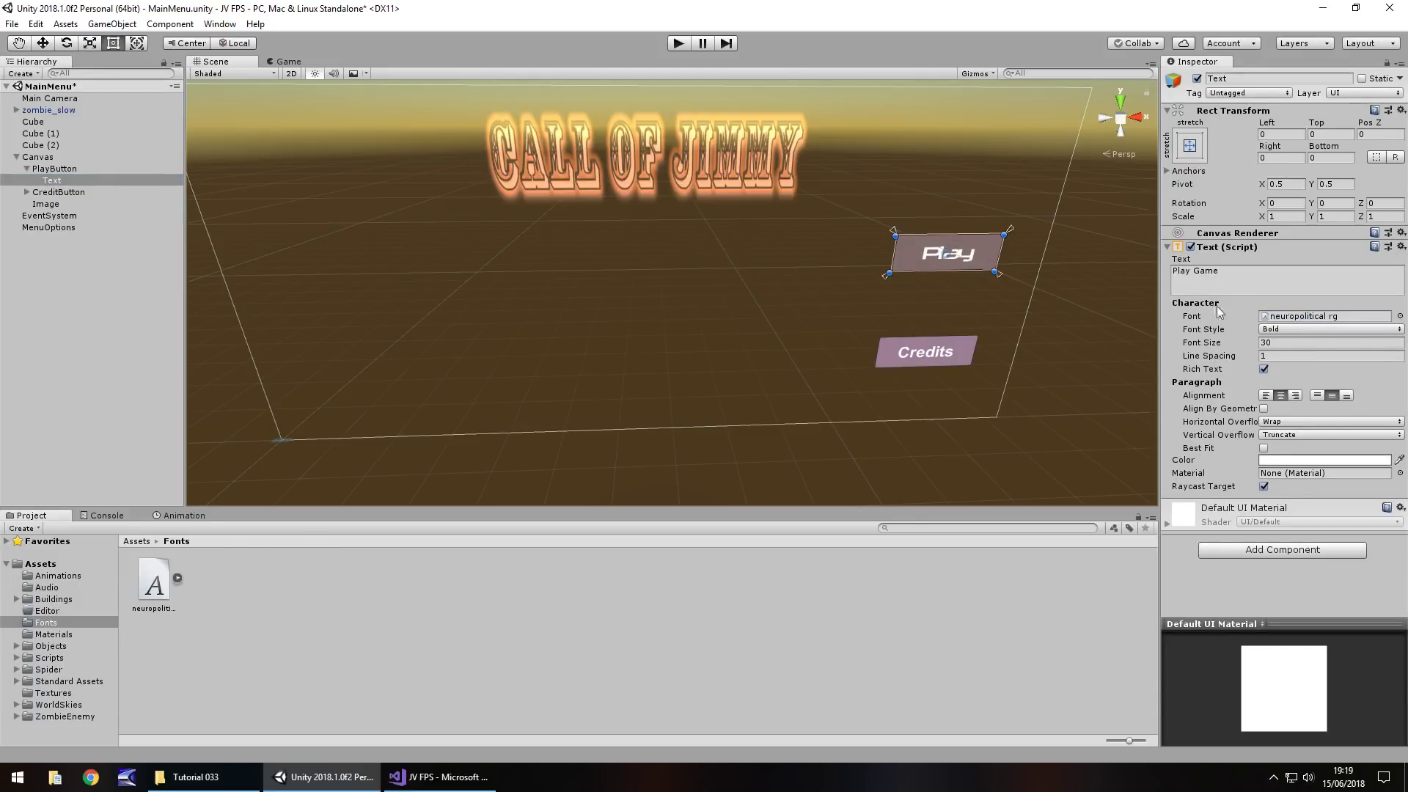
- Set the font of the CreditButton's text to neuropolitical rg from the Fonts folder
left_click(28, 192)
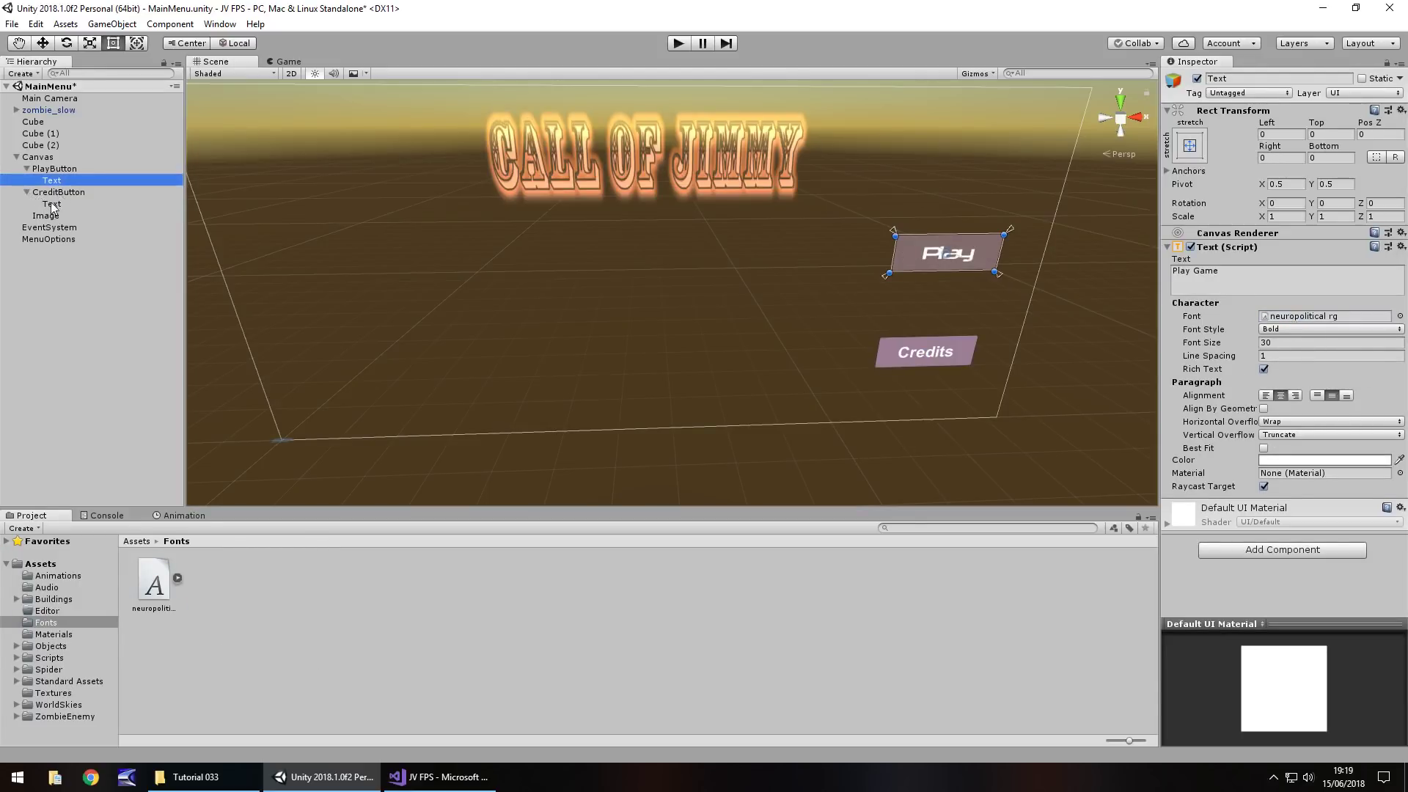
left_click(51, 205)
left_click_drag(156, 587, 1299, 324)
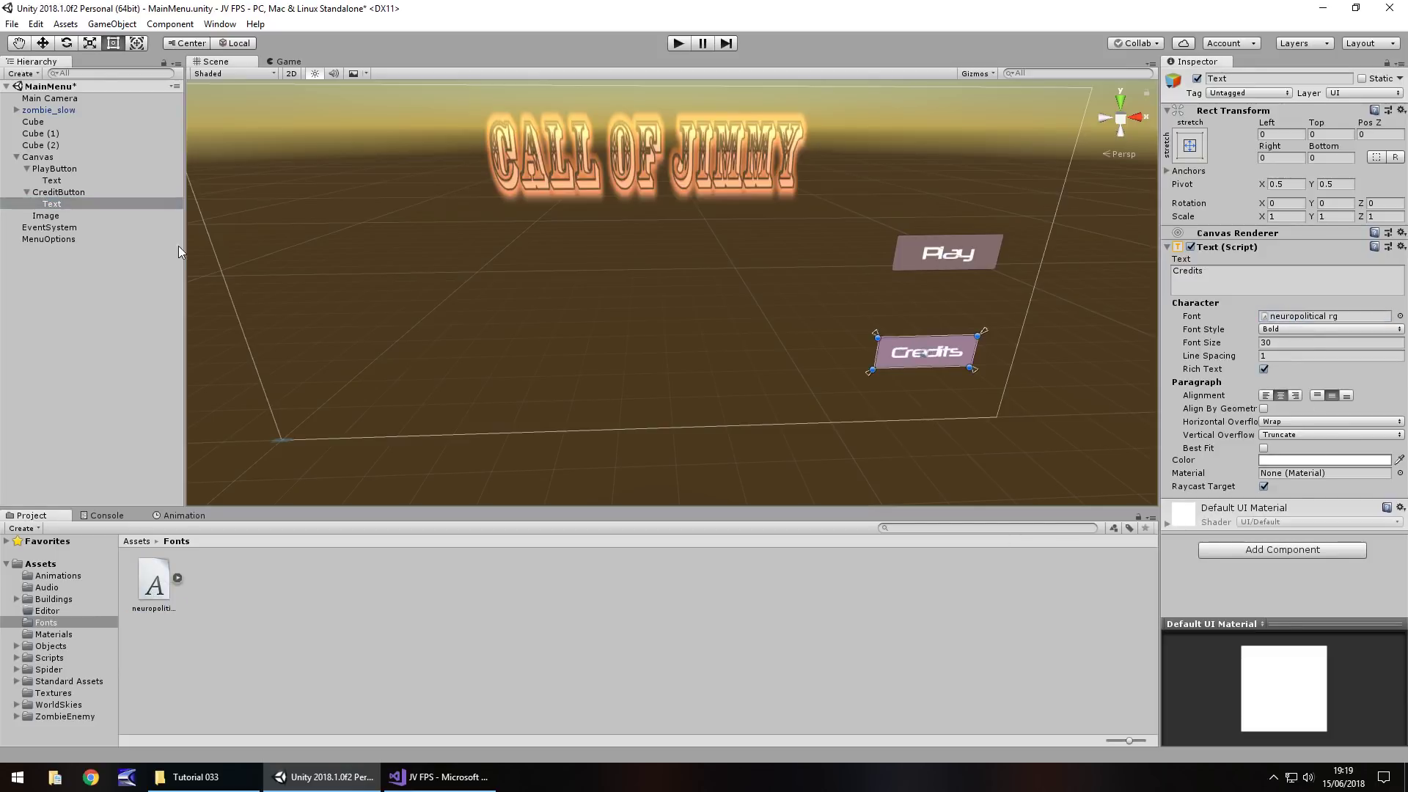
- Make the PlayButton's Normal Color fully transparent by setting its alpha to 0
left_click(40, 170)
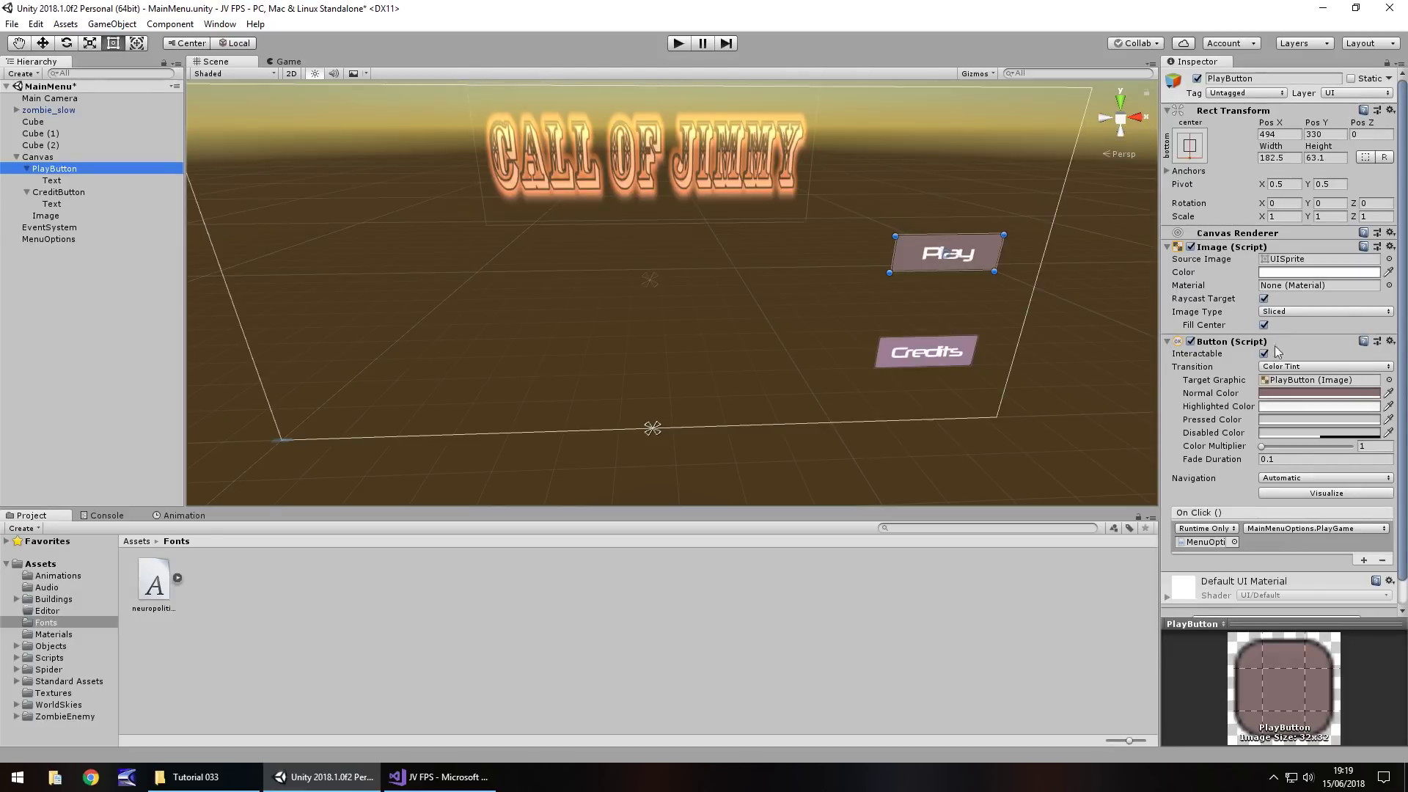
left_click(1293, 394)
left_click_drag(245, 314, 113, 313)
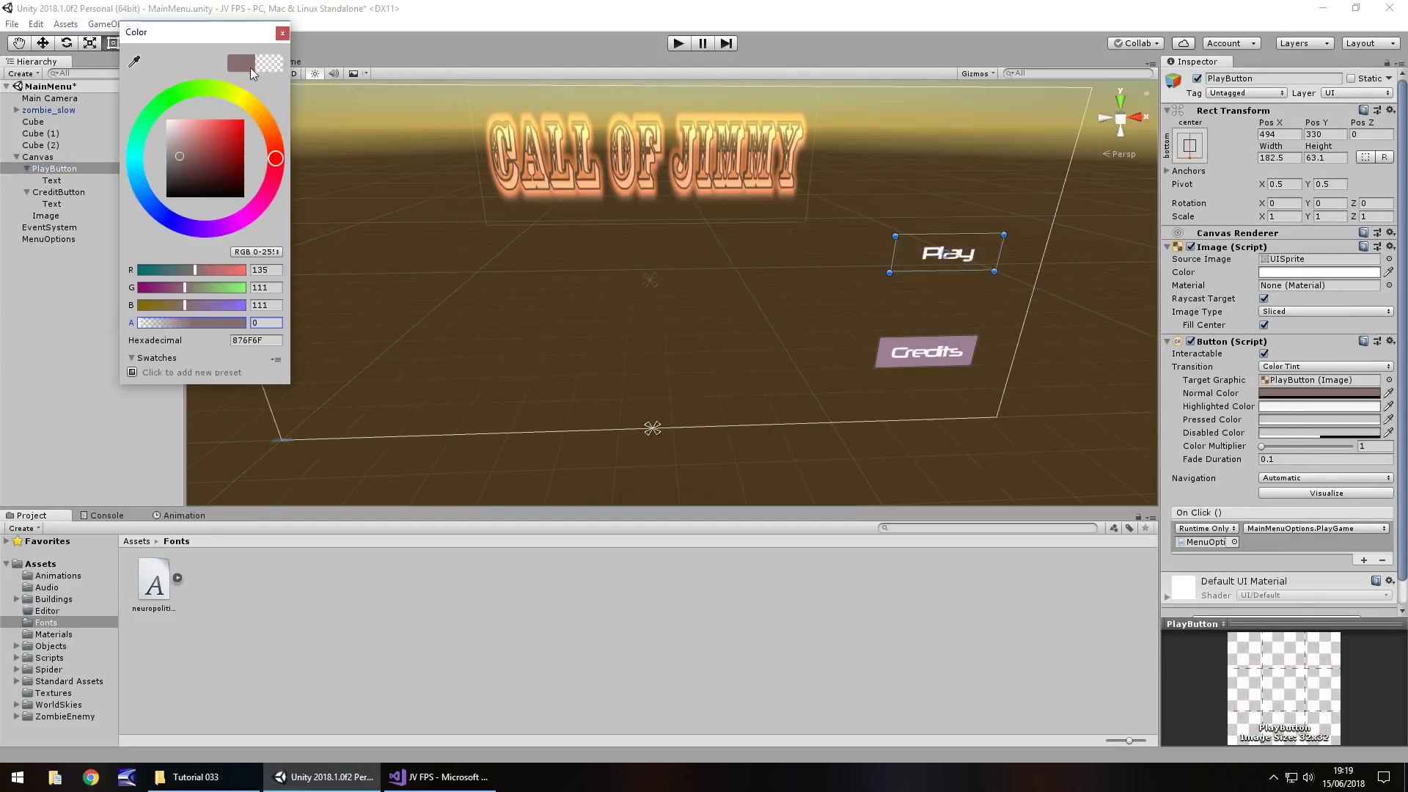
left_click(280, 34)
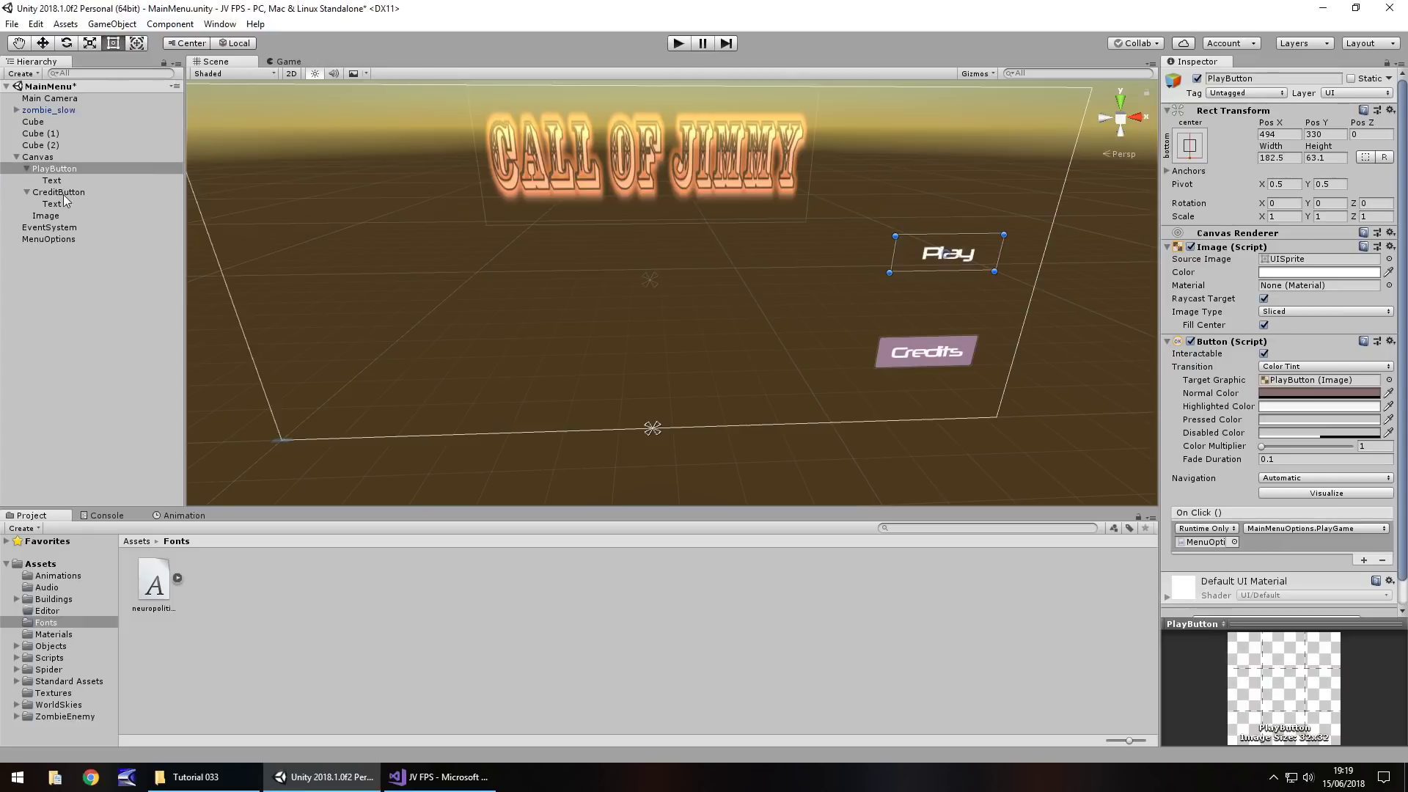
- Set the alpha of the CreditButton's Normal Color to 0 and test the menu briefly in play mode
left_click(99, 195)
left_click(1282, 396)
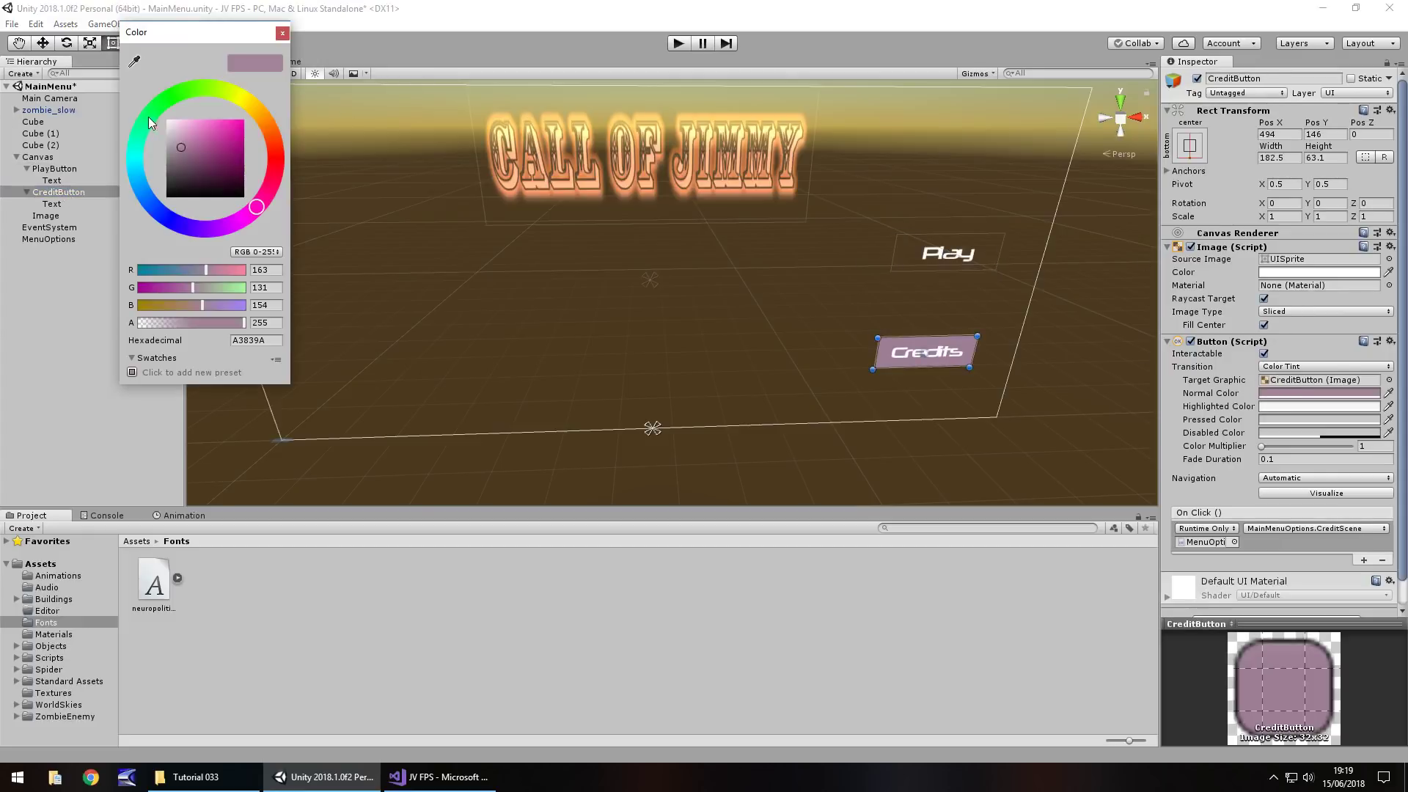
left_click_drag(219, 322, 104, 314)
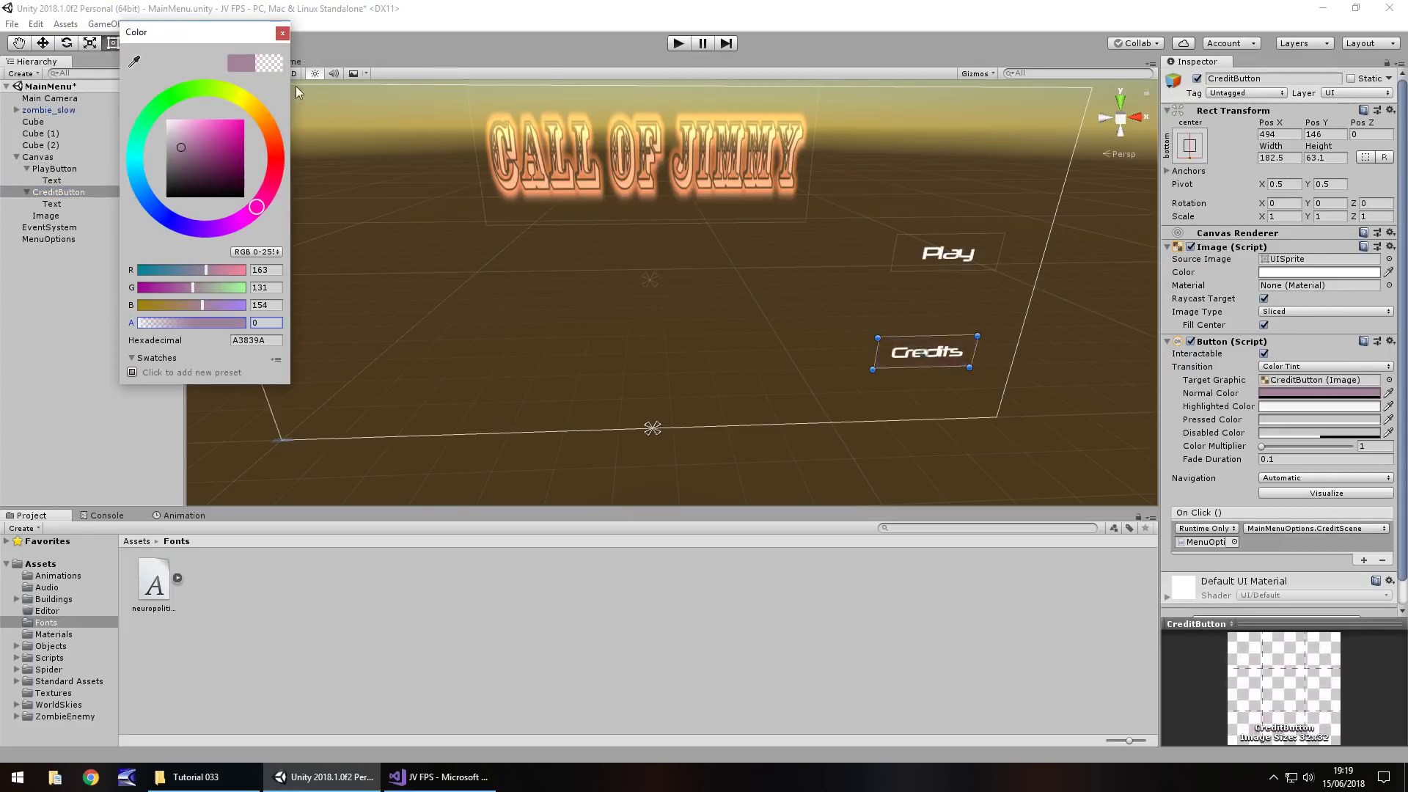
left_click(283, 33)
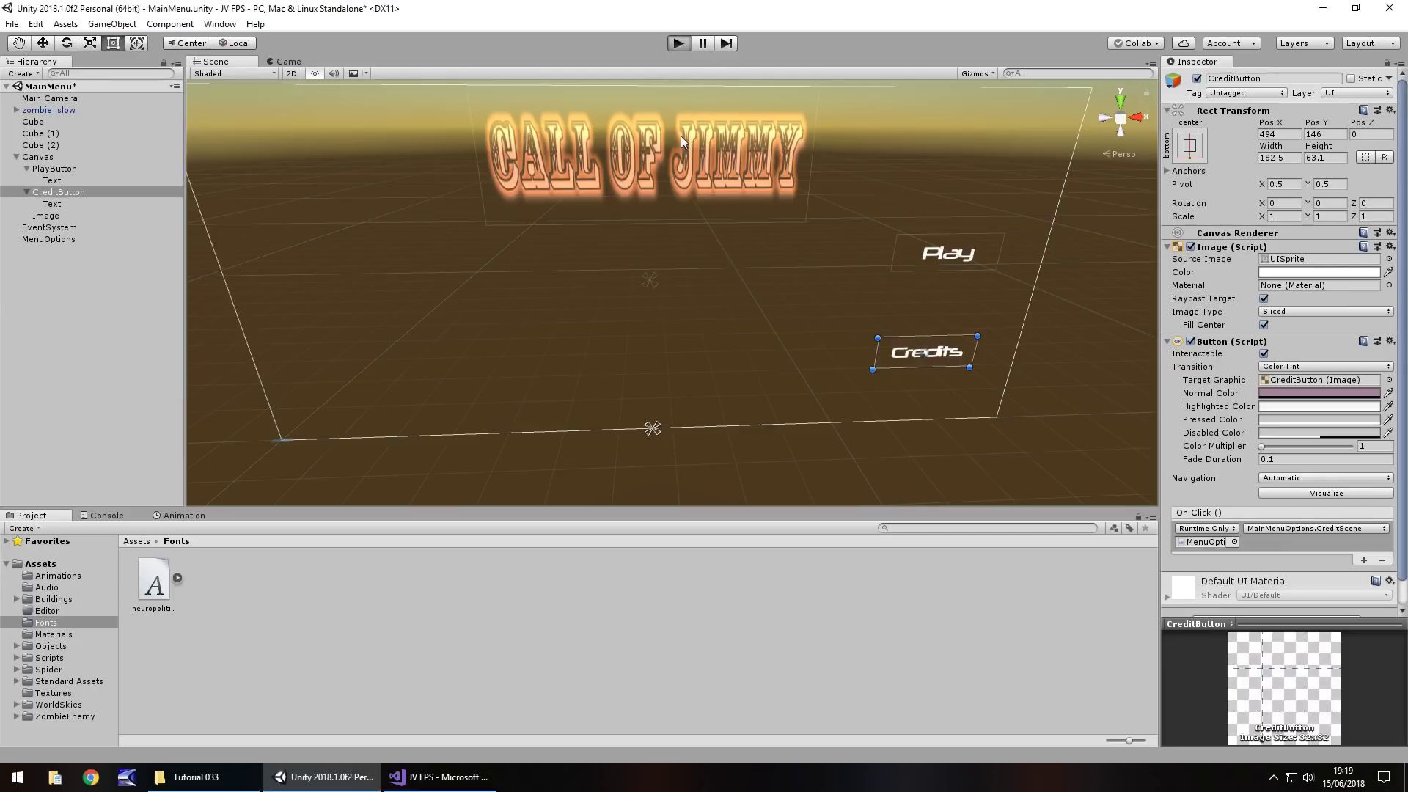
key("ctrl+p")
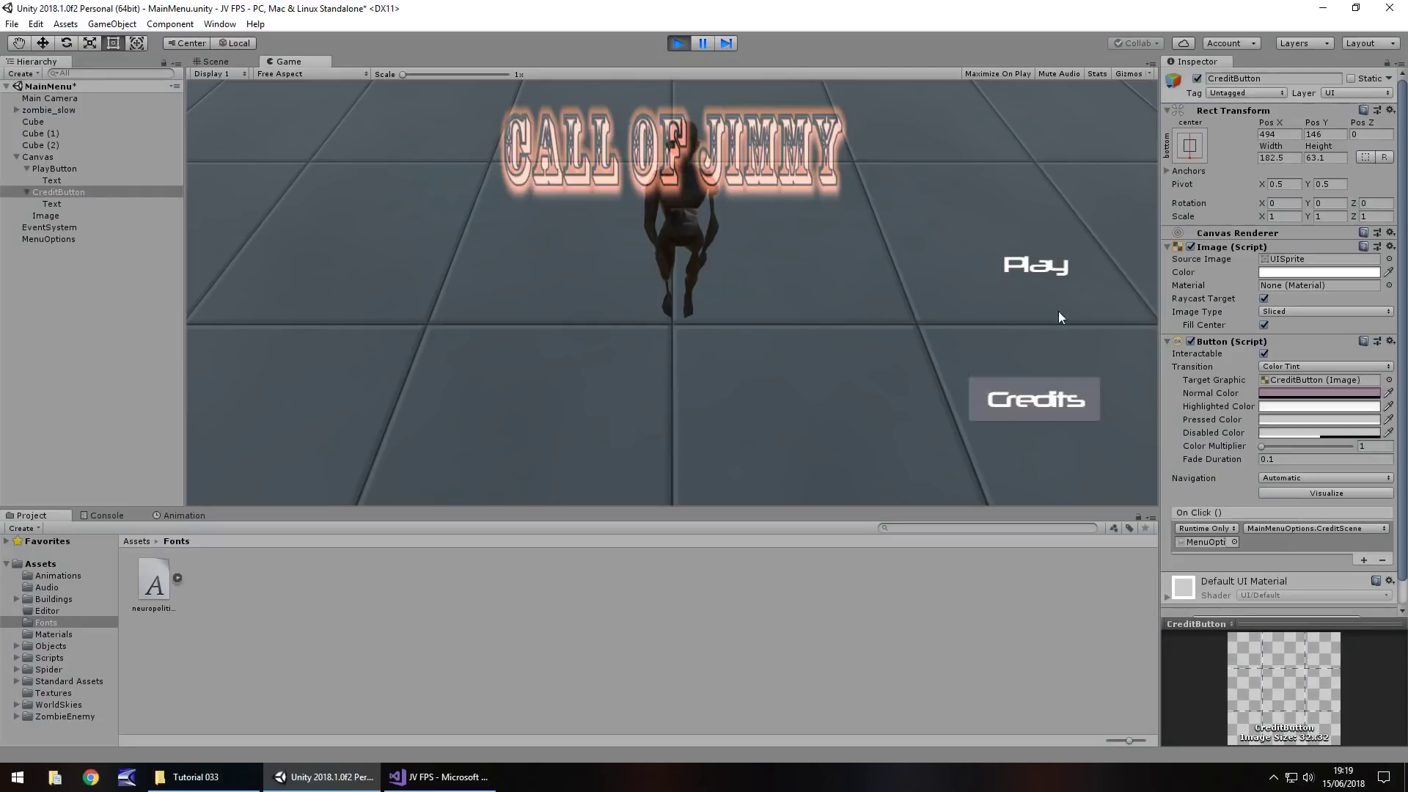
left_click(675, 42)
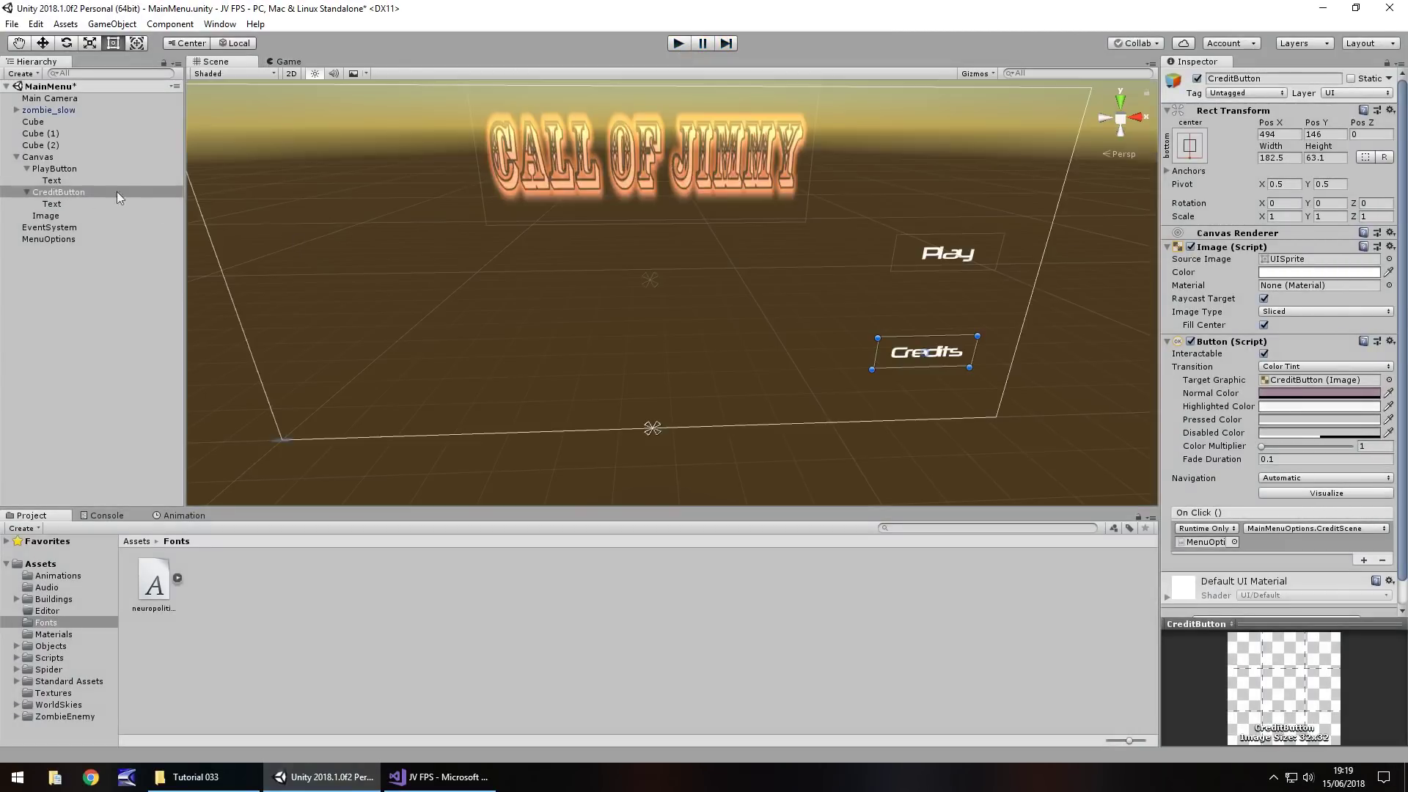
- Change the PlayButton's Highlighted Color to black
left_click(68, 169)
left_click(1288, 404)
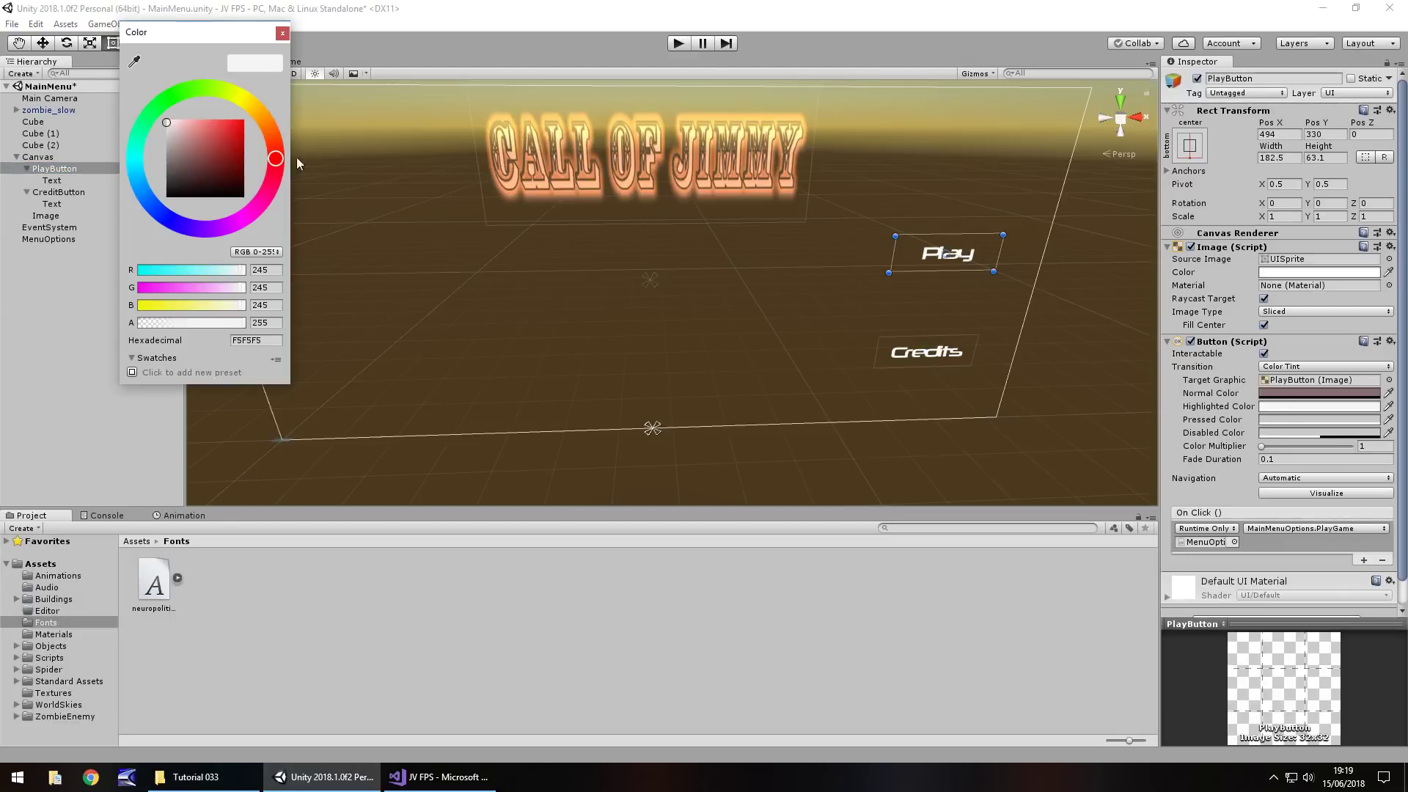
left_click_drag(220, 132, 180, 177)
left_click(292, 11)
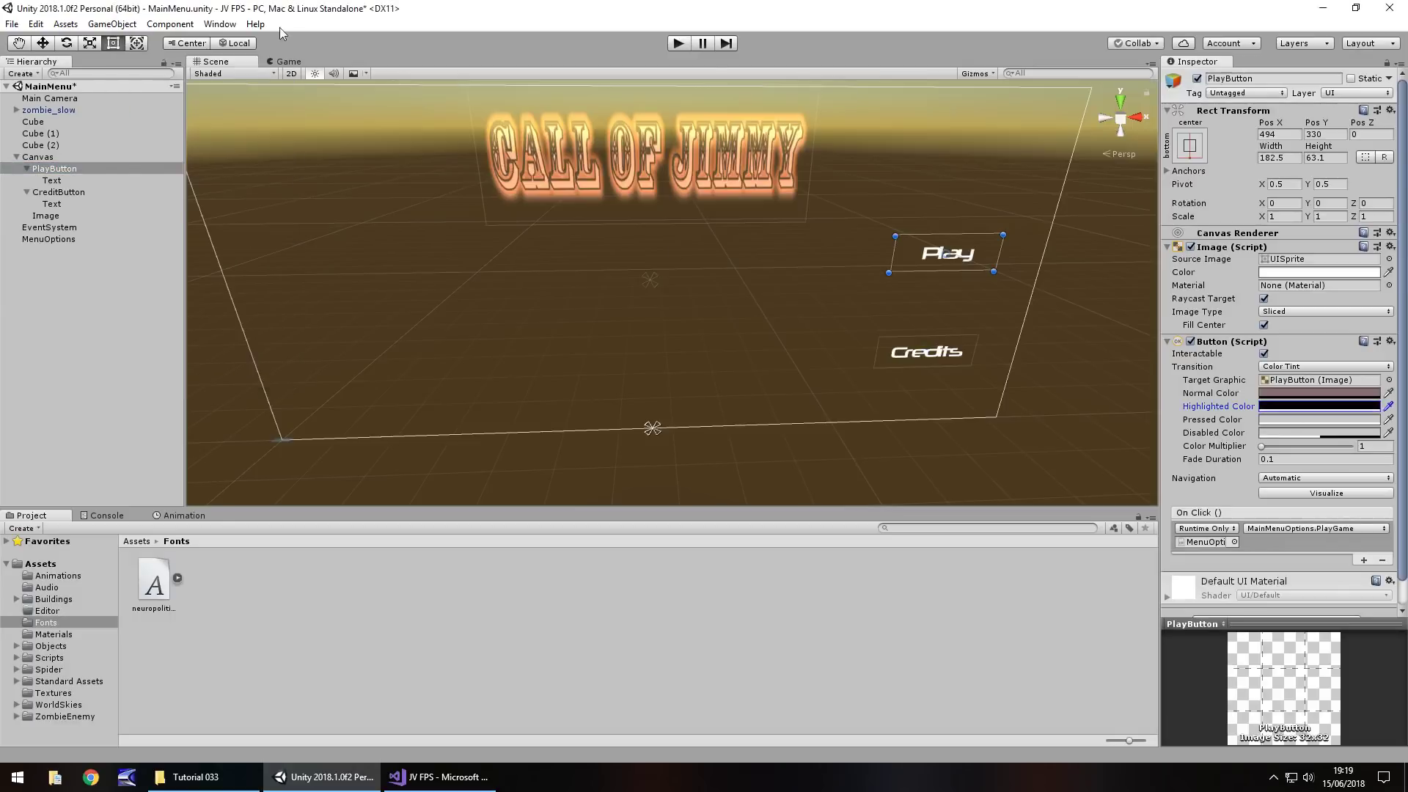
- Change the CreditButton's Pressed Color to black
left_click(59, 194)
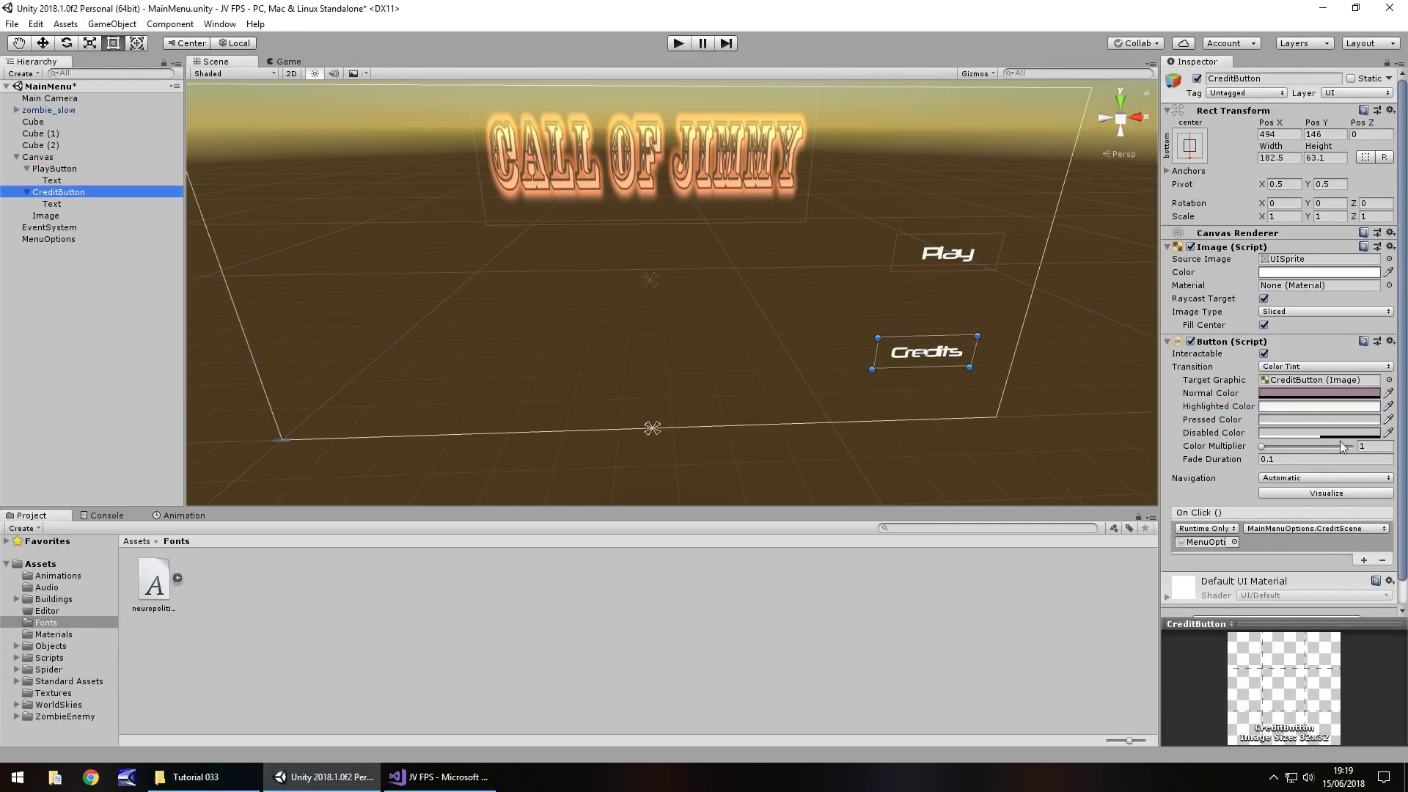
left_click(1319, 419)
left_click_drag(250, 166, 257, 200)
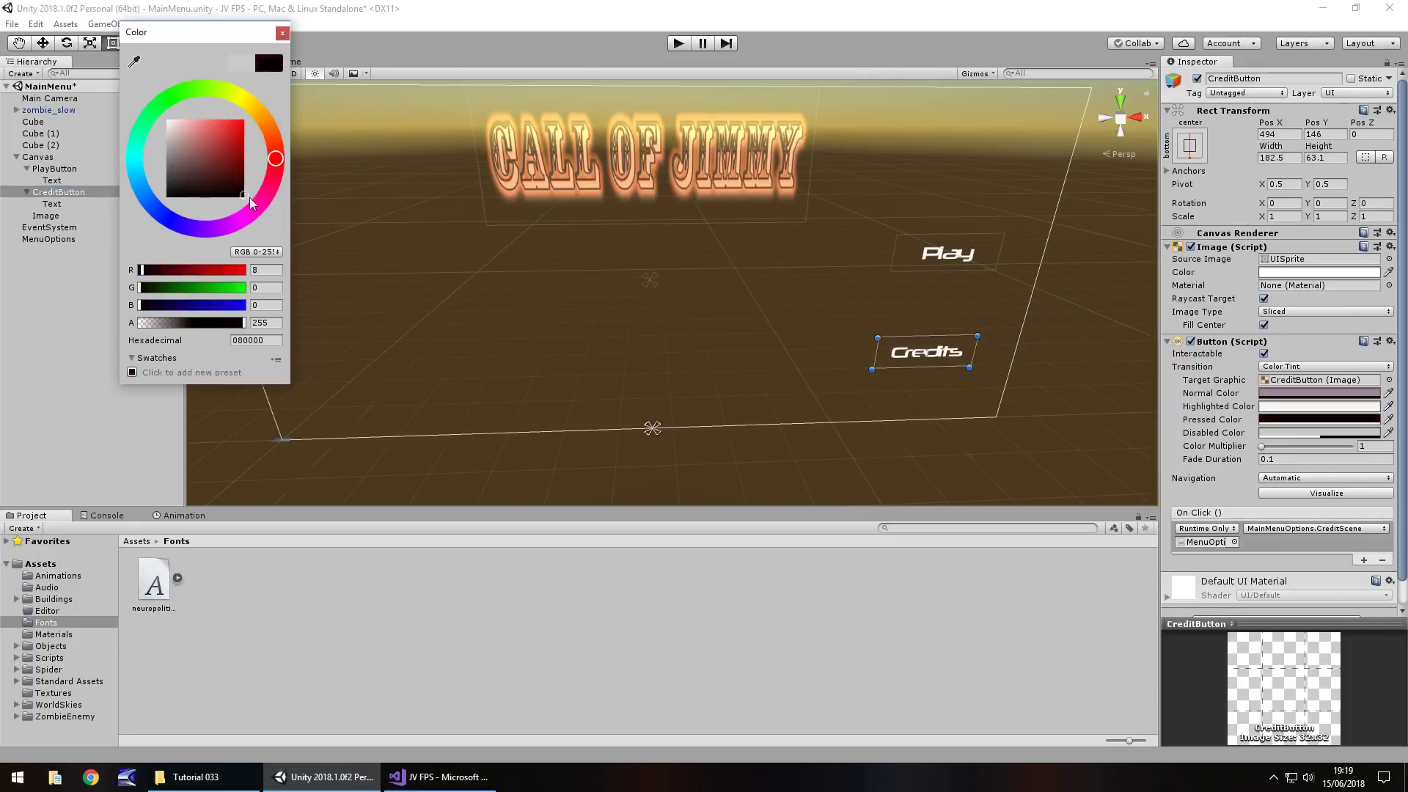
left_click(283, 34)
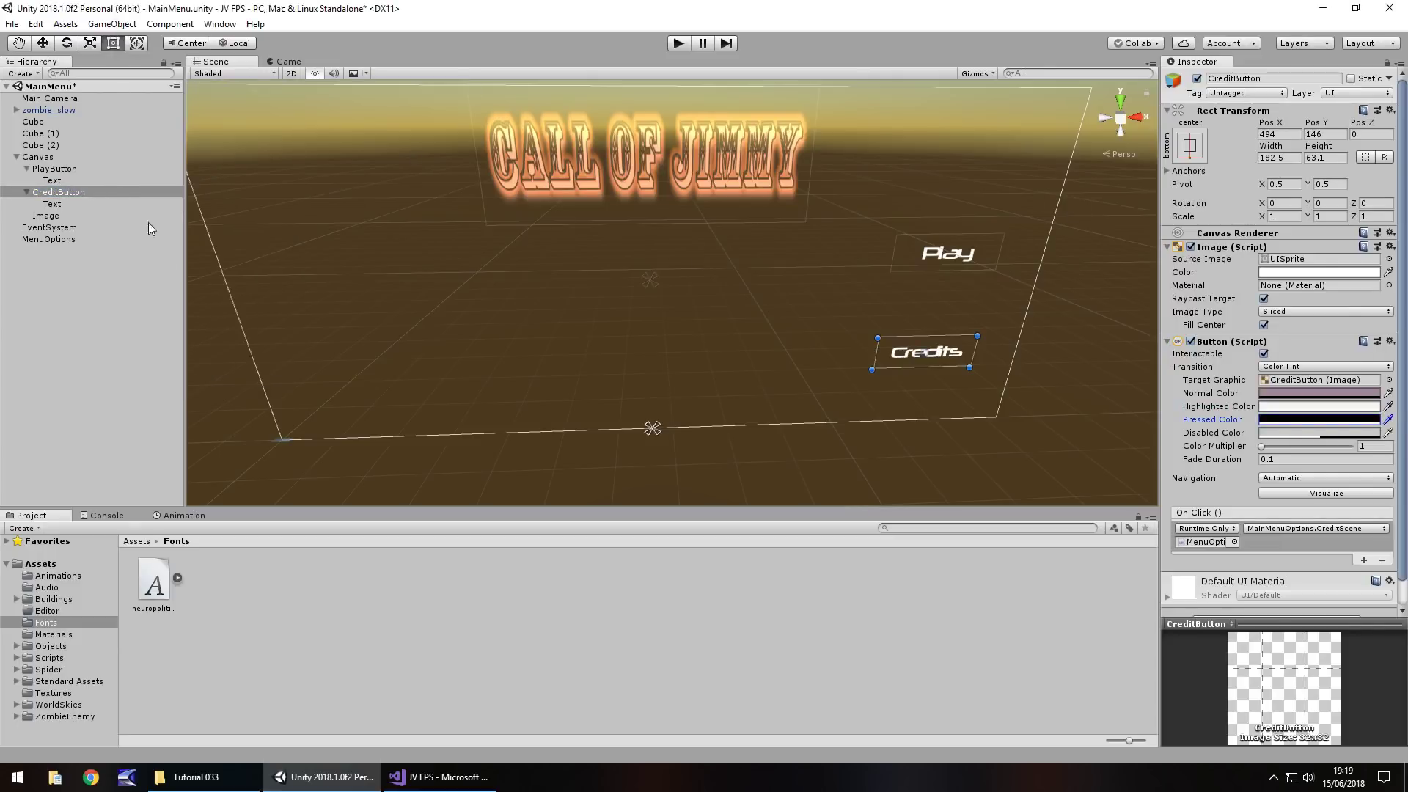
- Duplicate PlayButton and place the copy between Play and Credits at about Pos Y 258
left_click(52, 169)
key("ctrl+d")
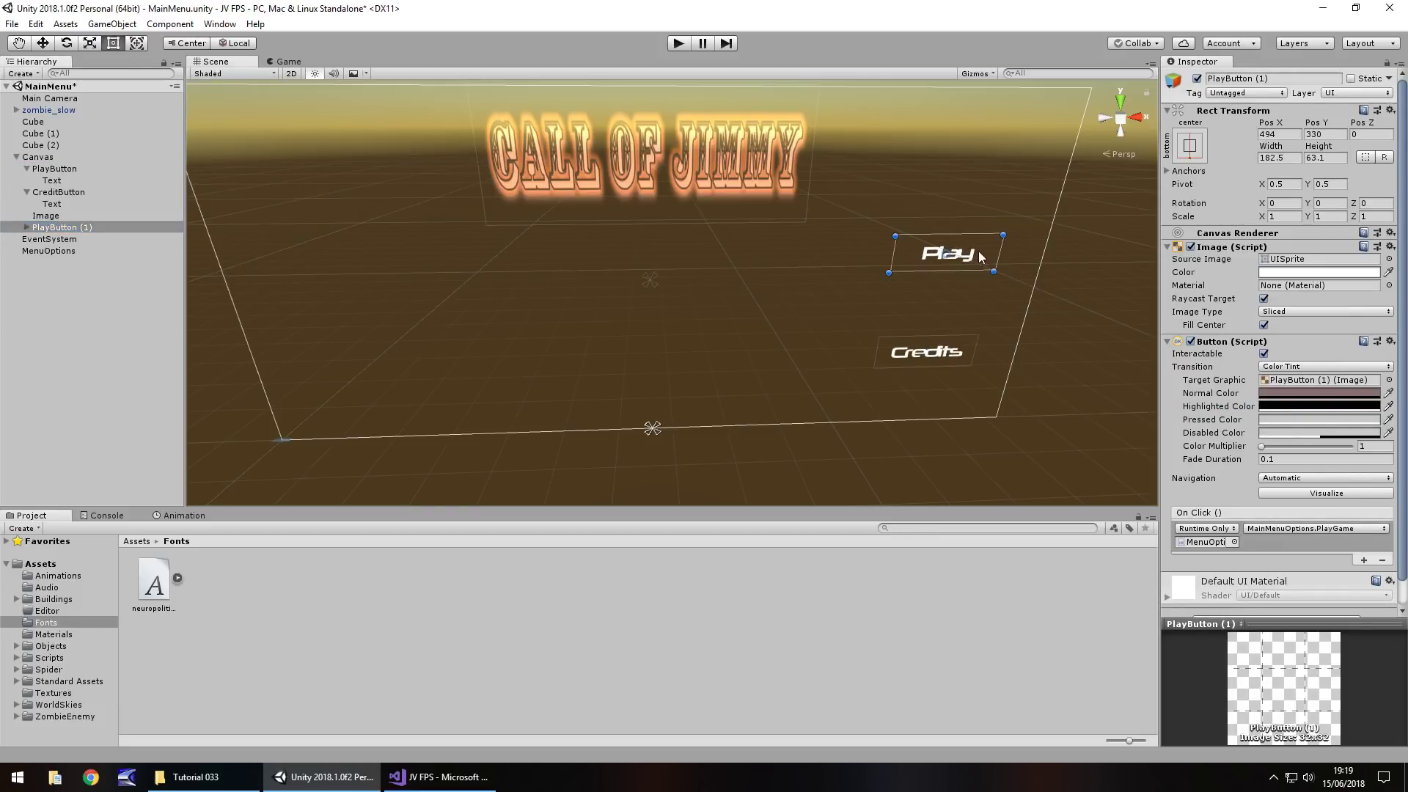
left_click_drag(978, 250, 969, 296)
- Set the text of the duplicated play button to Load
left_click(26, 228)
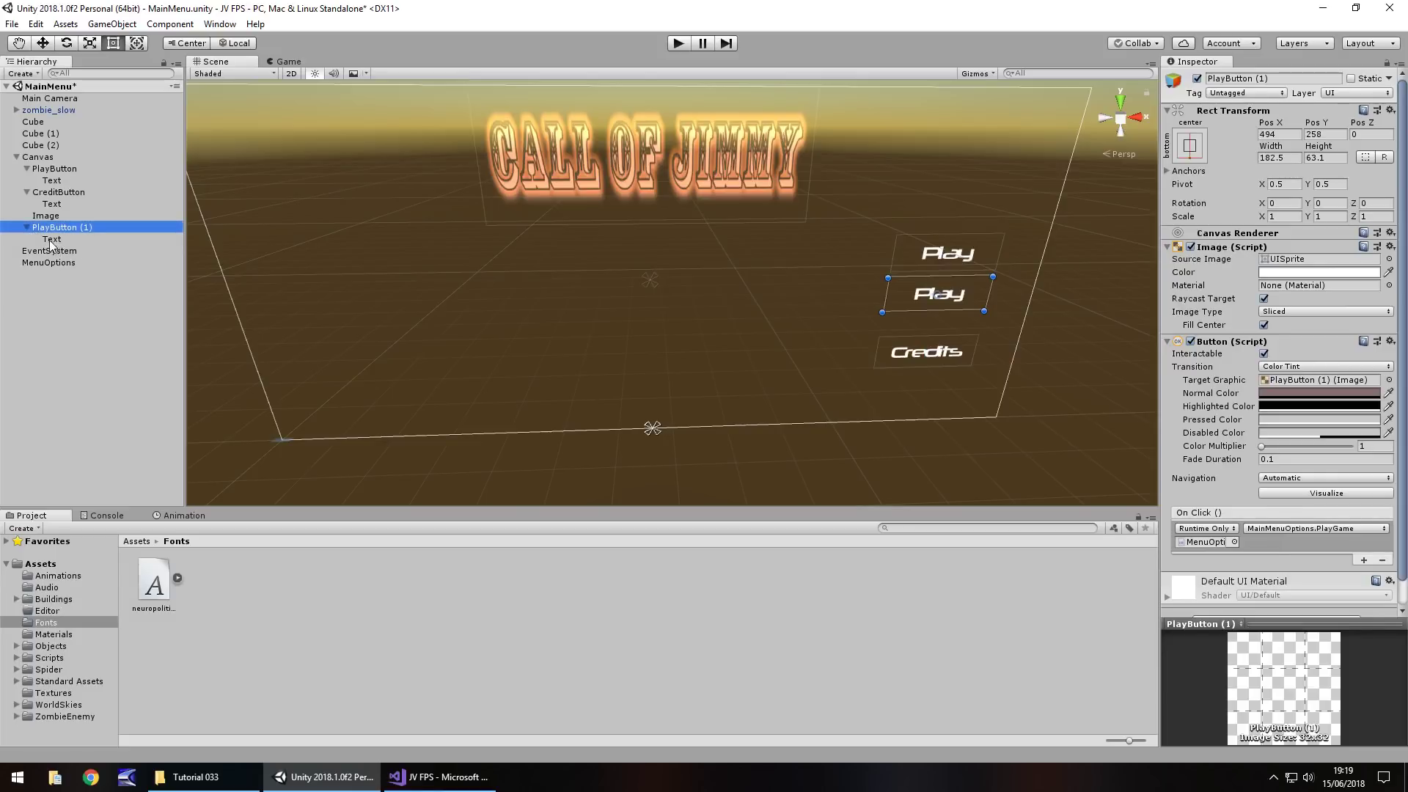
left_click(51, 239)
left_click(1230, 284)
type("Load")
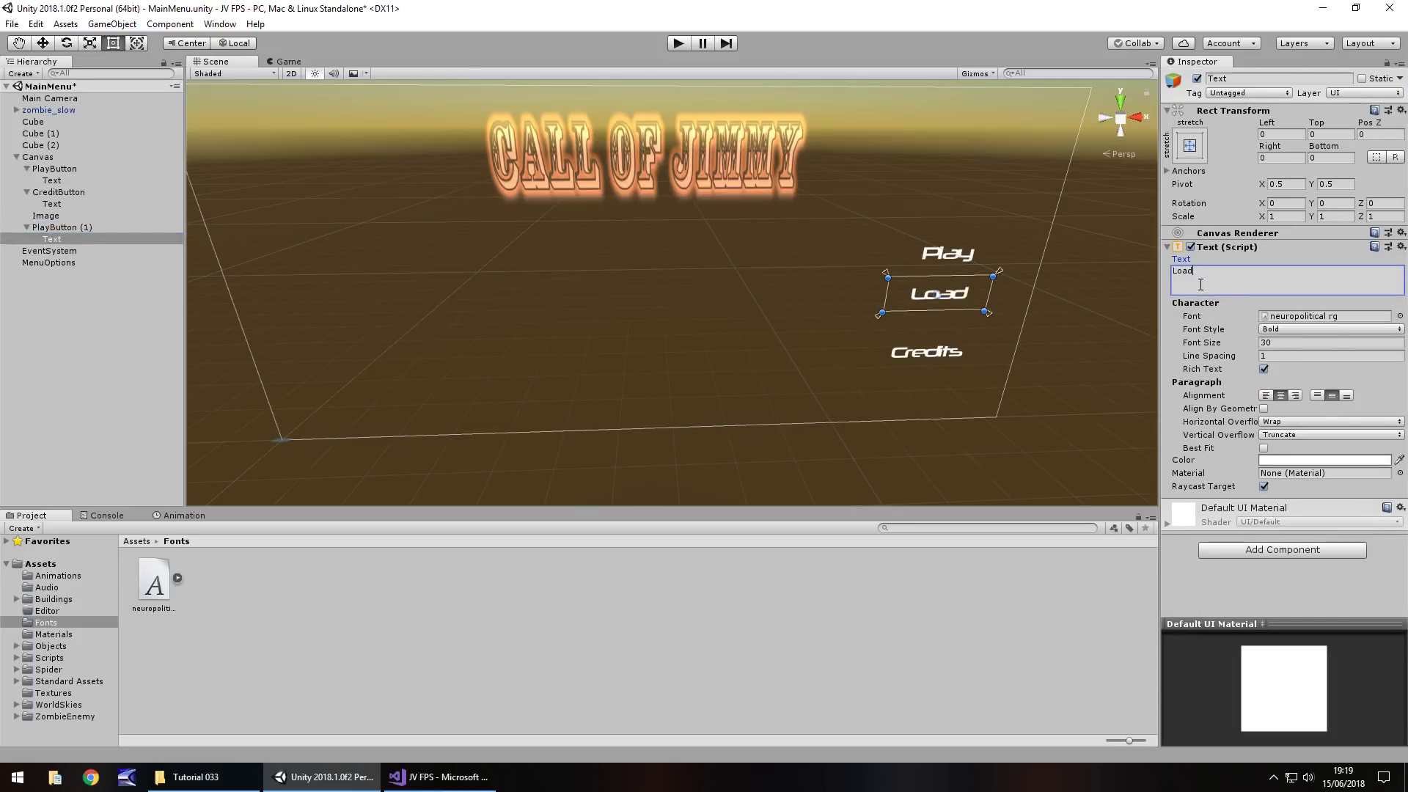
- Rename the duplicated PlayButton (1) object to LoadButton and test the three-button menu in play mode
left_click(57, 229)
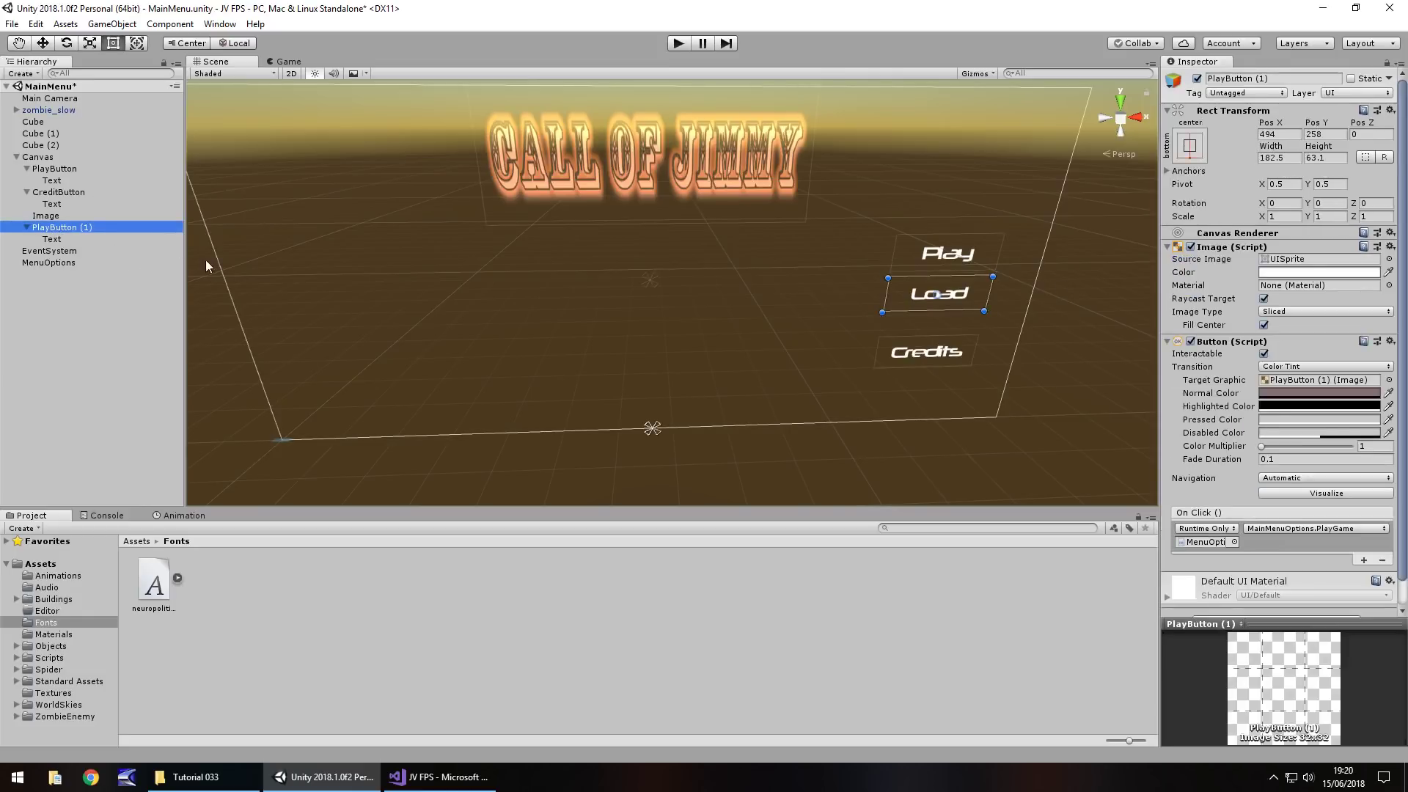
key("F2")
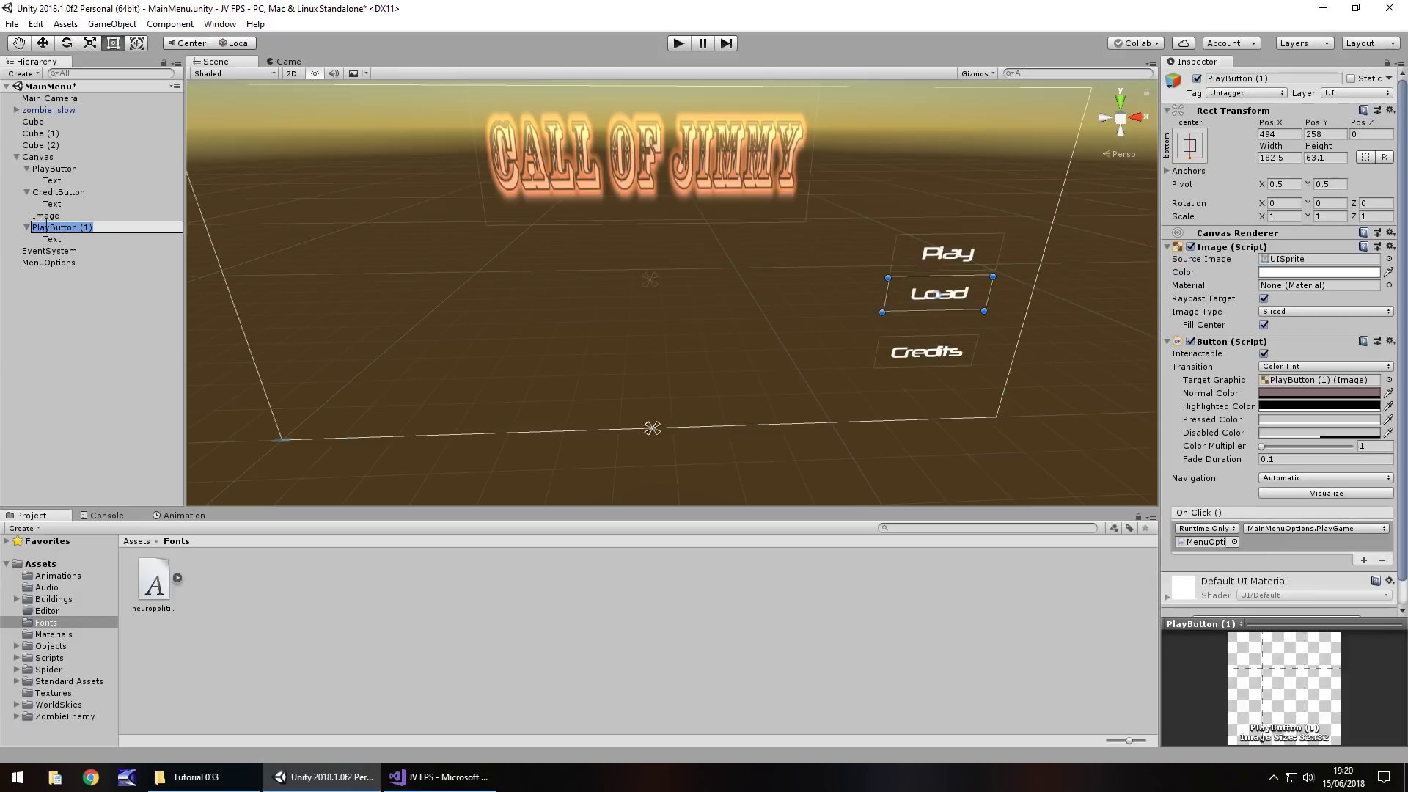
left_click_drag(53, 228, 15, 224)
type("Load")
double_click(76, 227)
left_click(116, 229)
key("BackSpace")
key("BackSpace")
key("BackSpace")
key("Return")
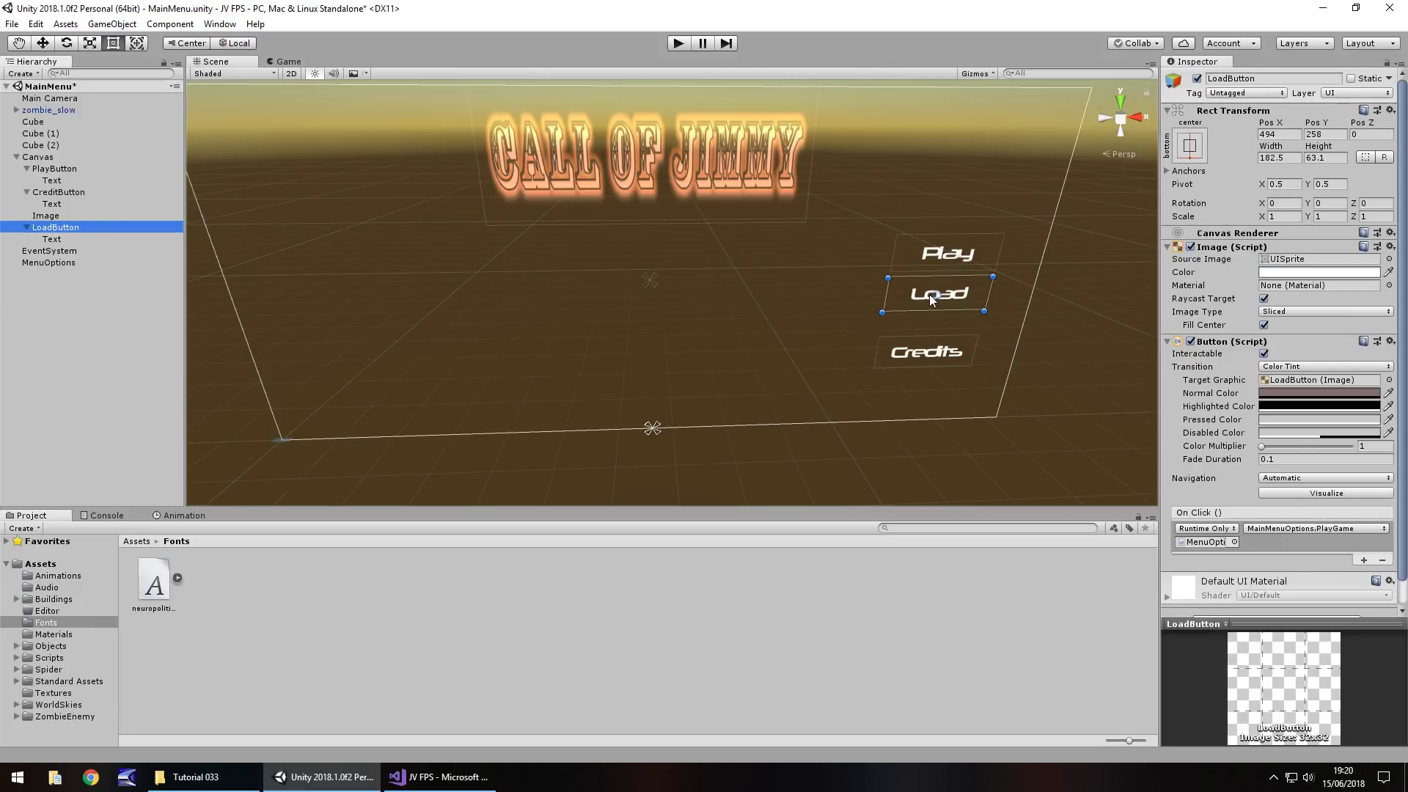
left_click(679, 44)
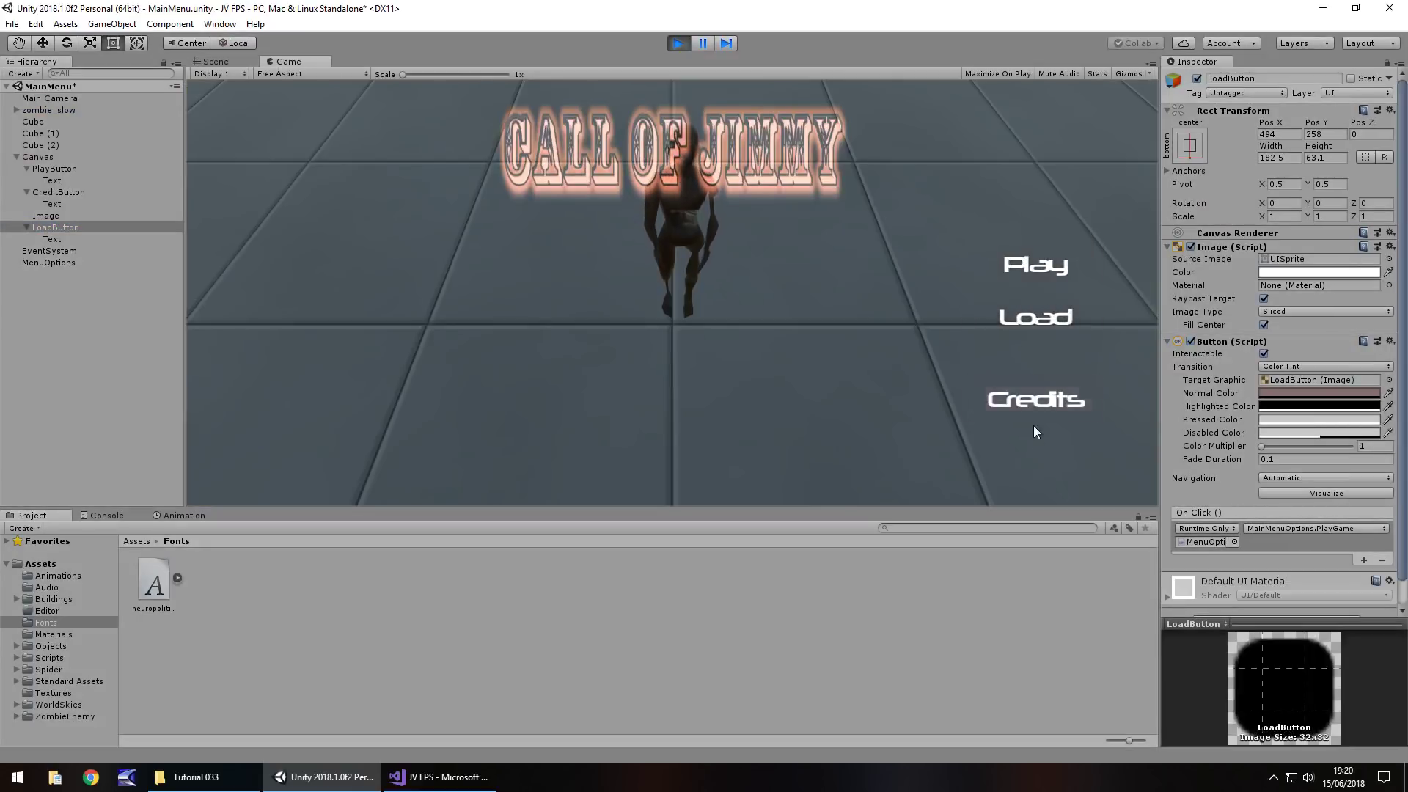
left_click(680, 44)
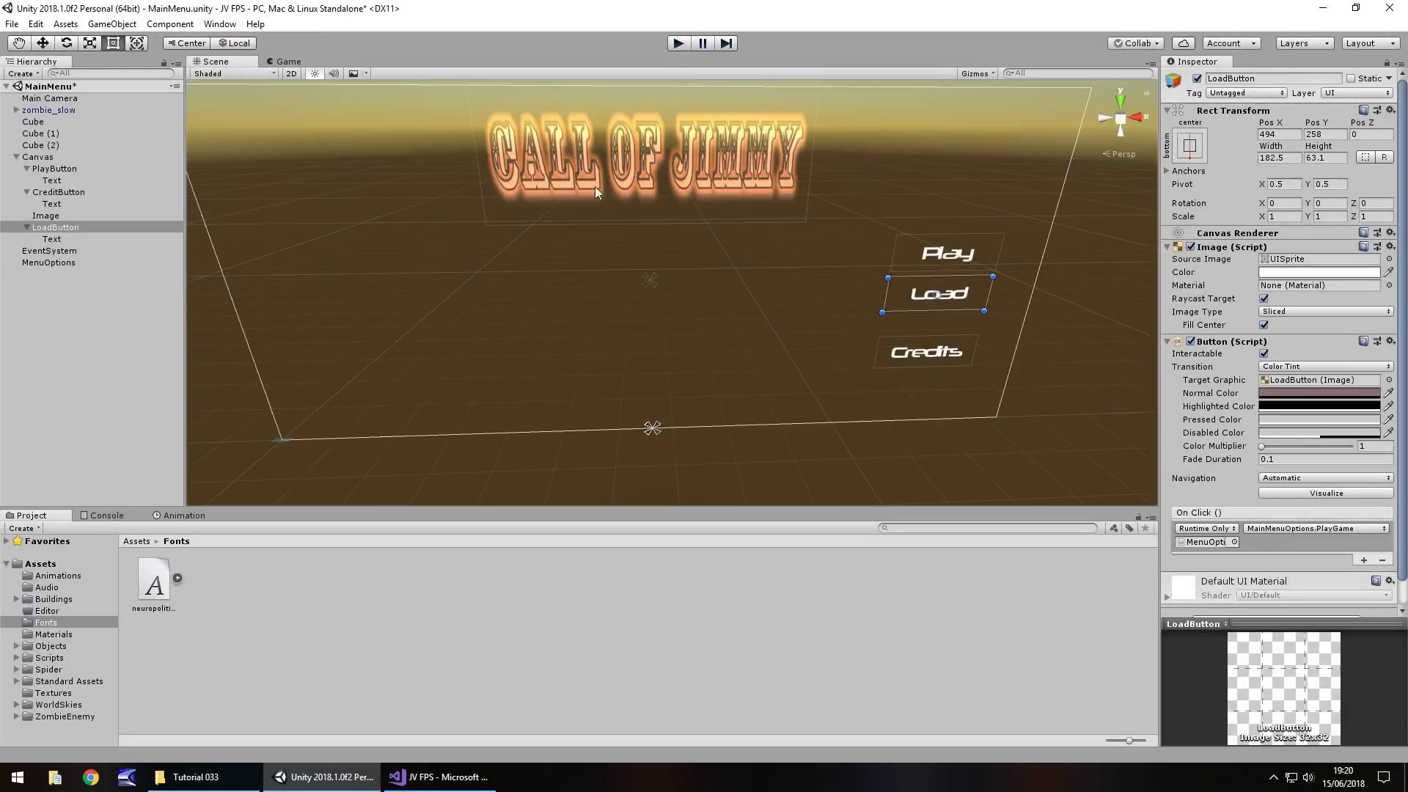
- Move the Call of Jimmy title image to the canvas's lower centre at about Pos Y -190.5 and preview it in play mode
left_click(682, 135)
left_click_drag(677, 128, 704, 360)
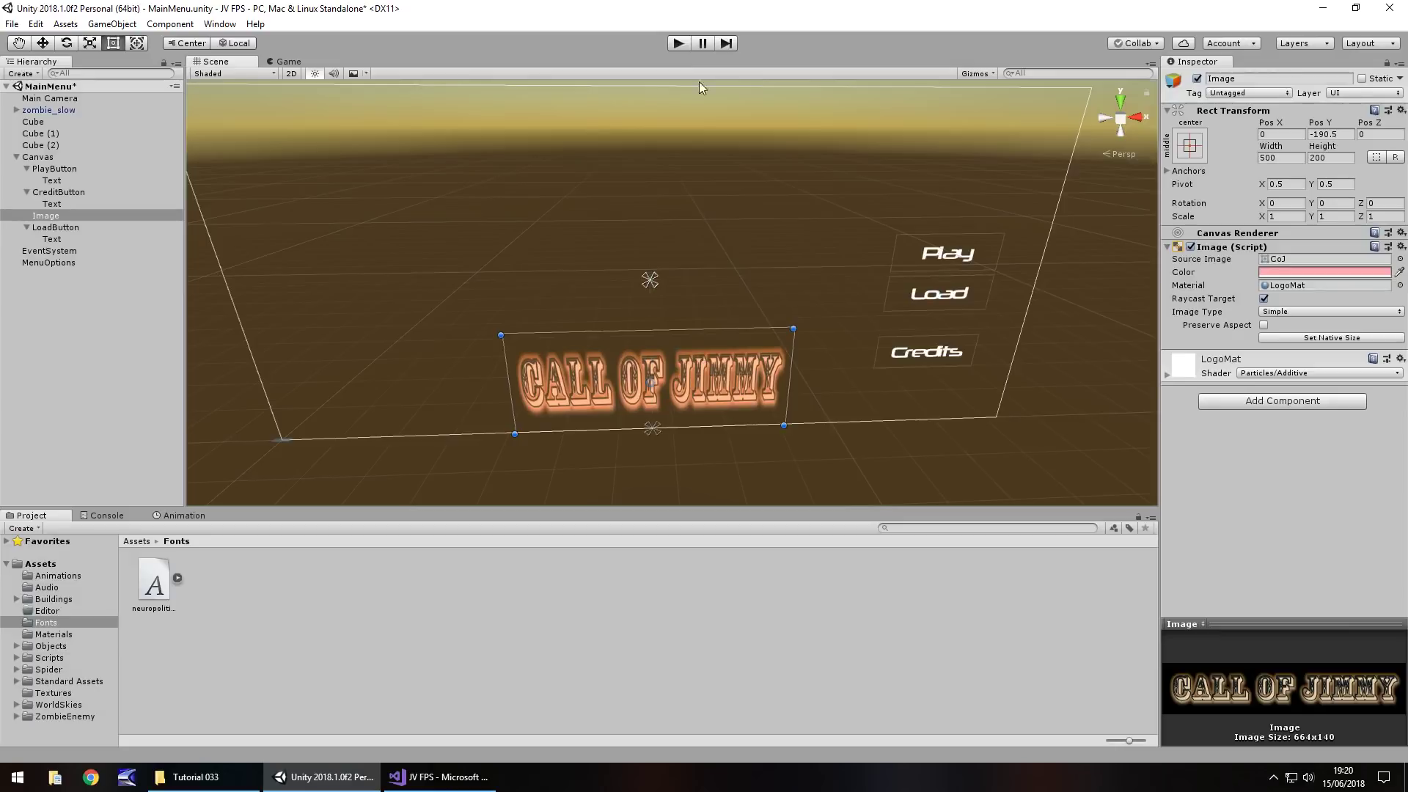
left_click(678, 44)
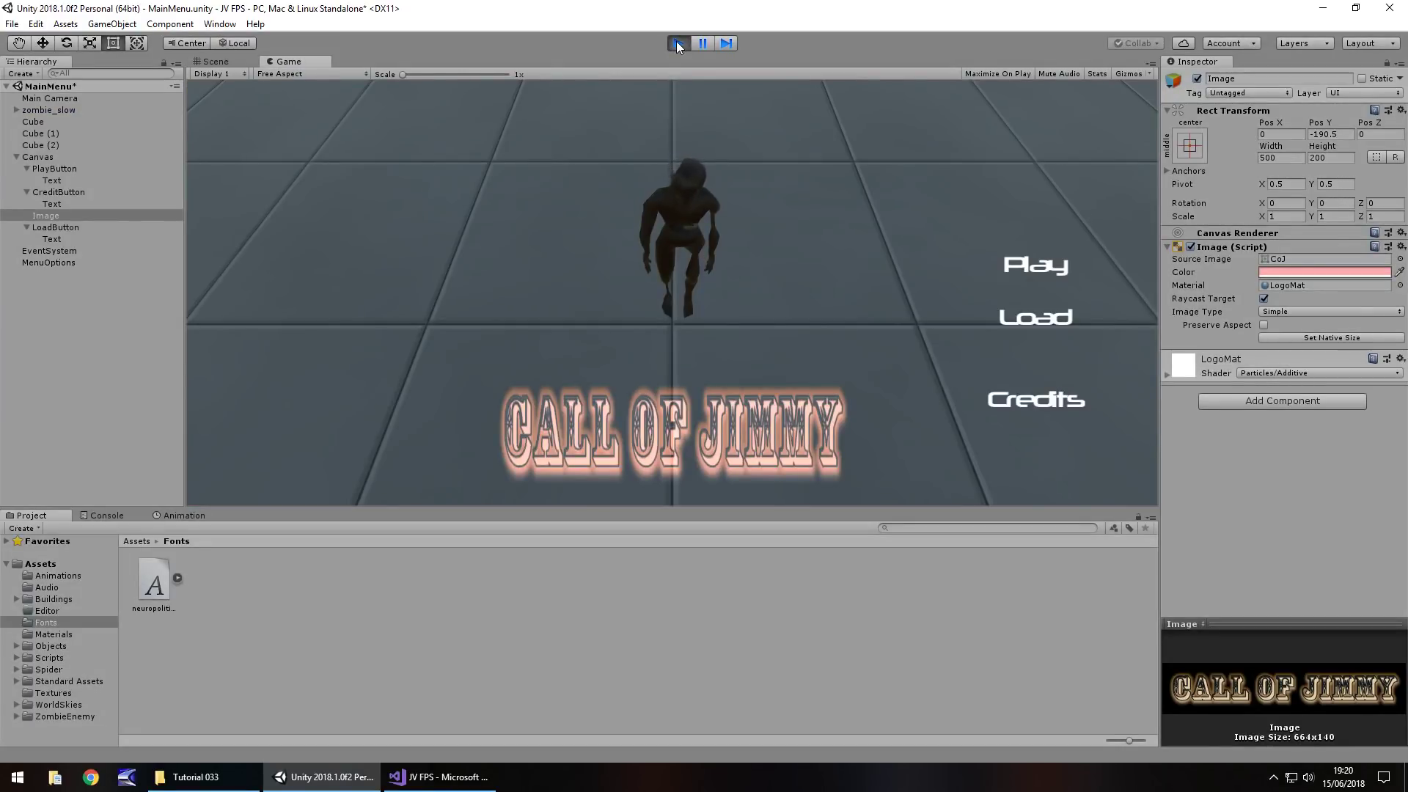
left_click(677, 41)
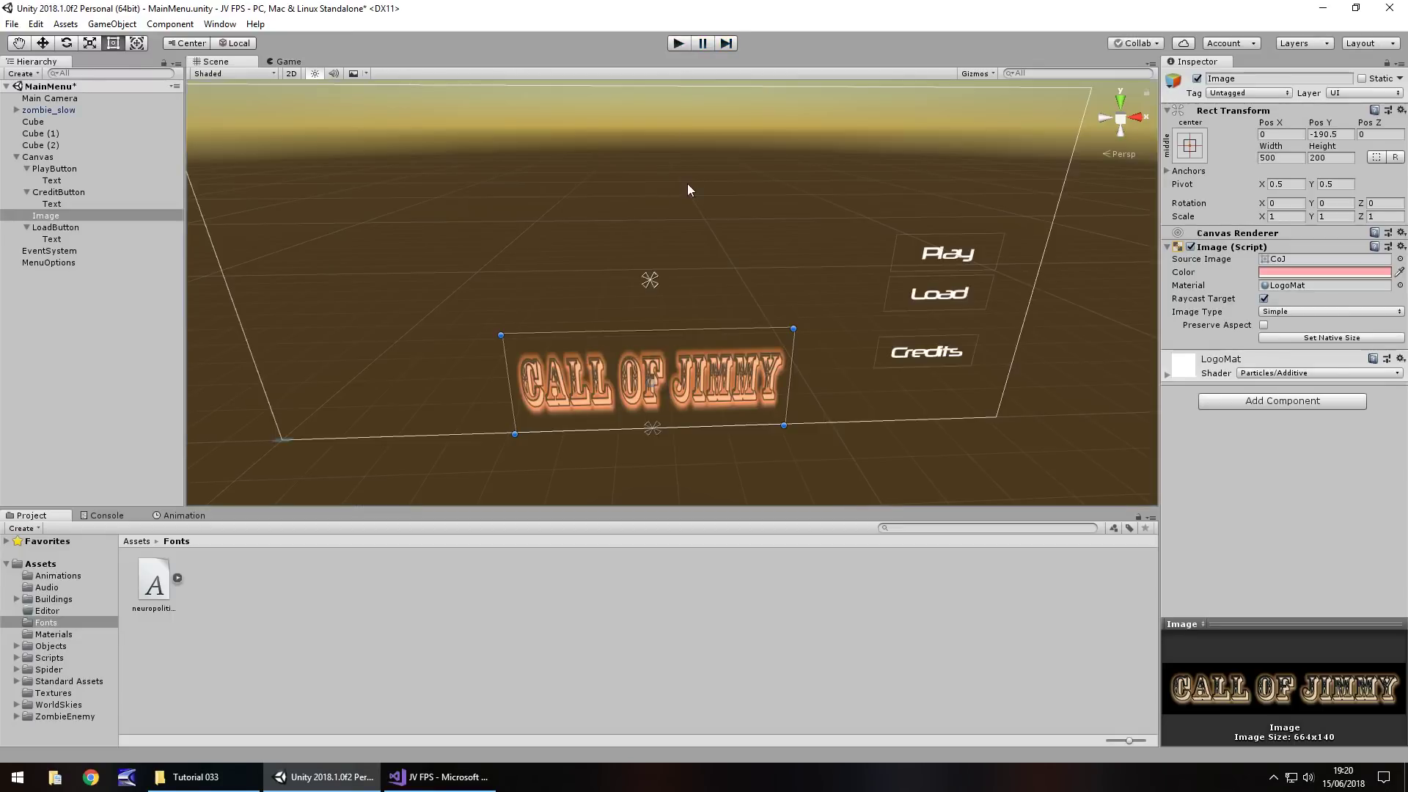
- Create a new scene, saving the changes to the MainMenu scene
left_click(42, 565)
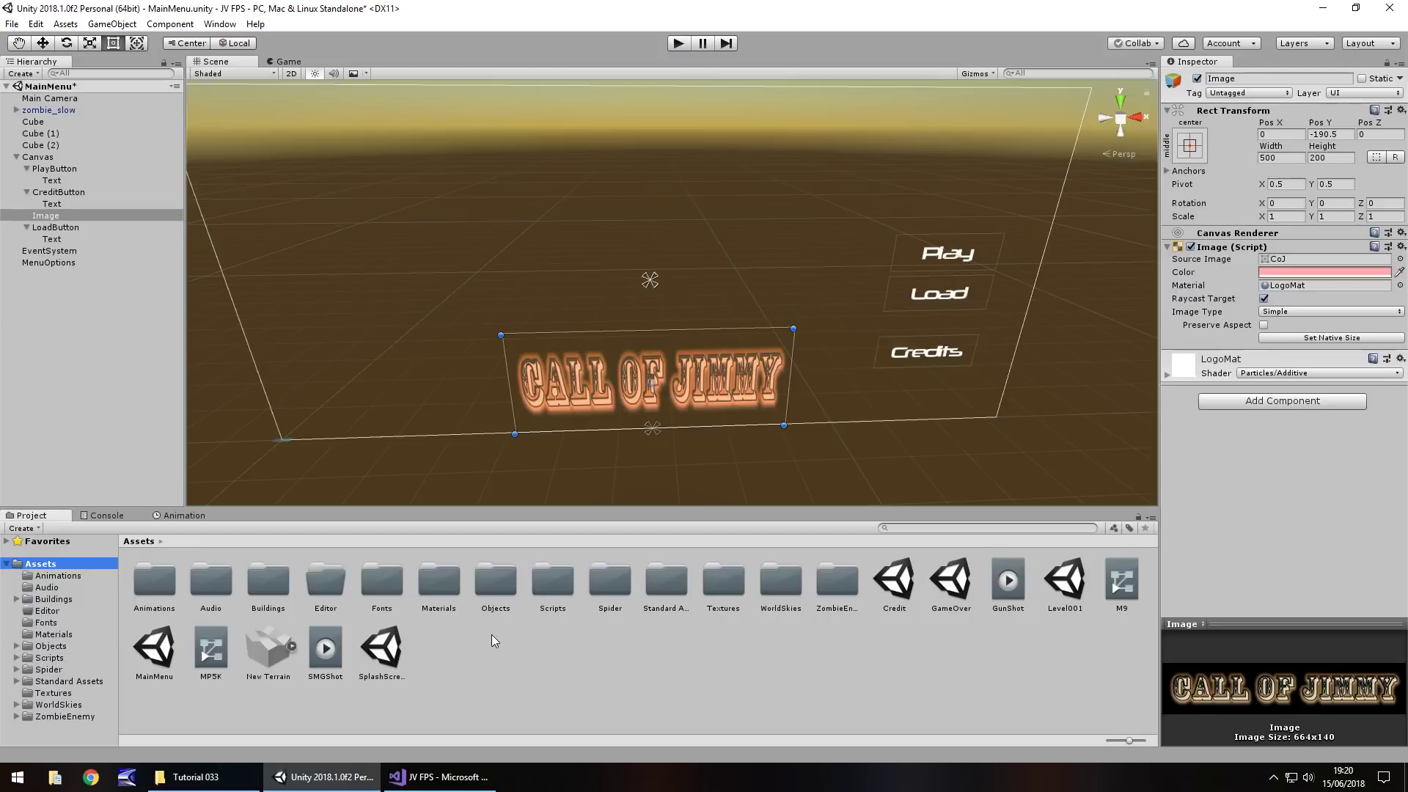
left_click(12, 24)
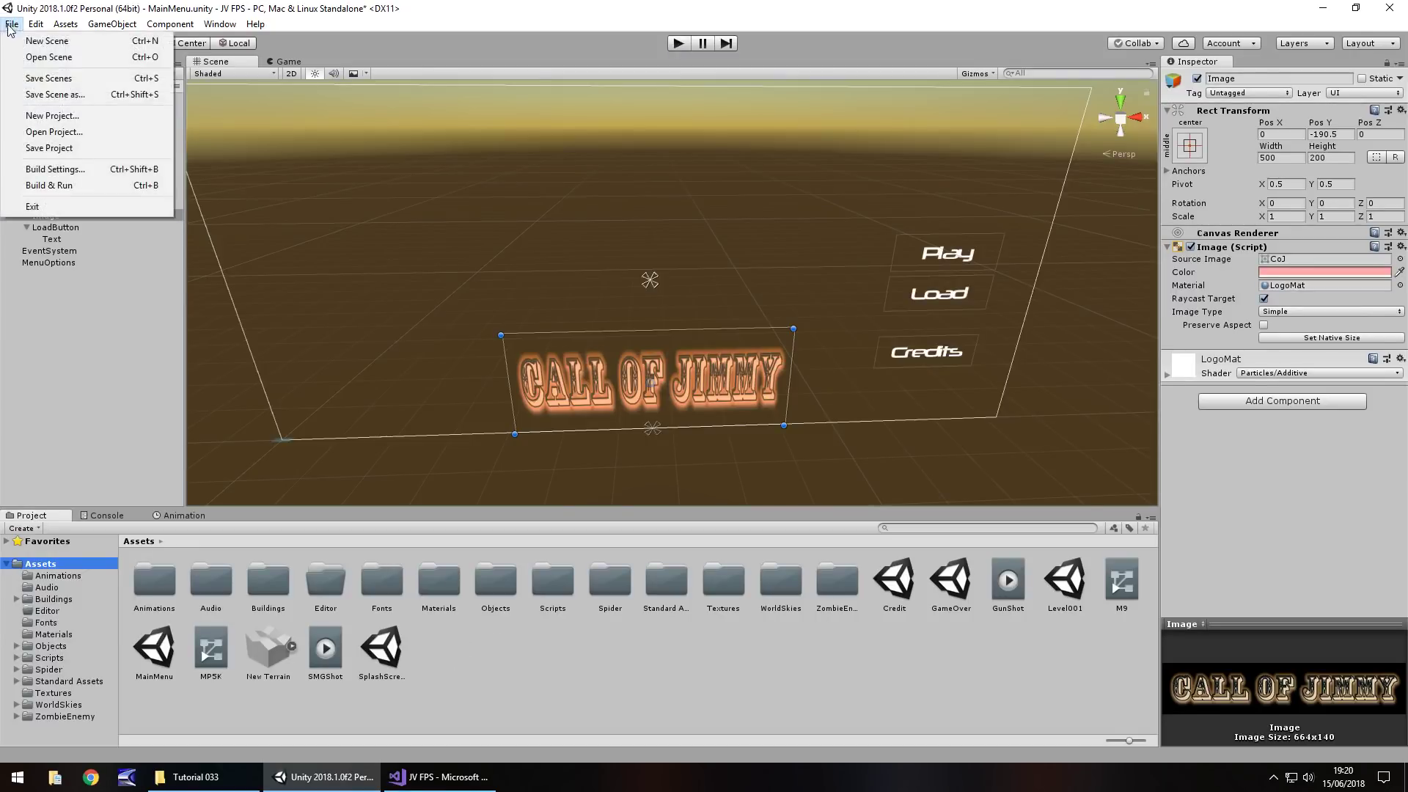
left_click(36, 42)
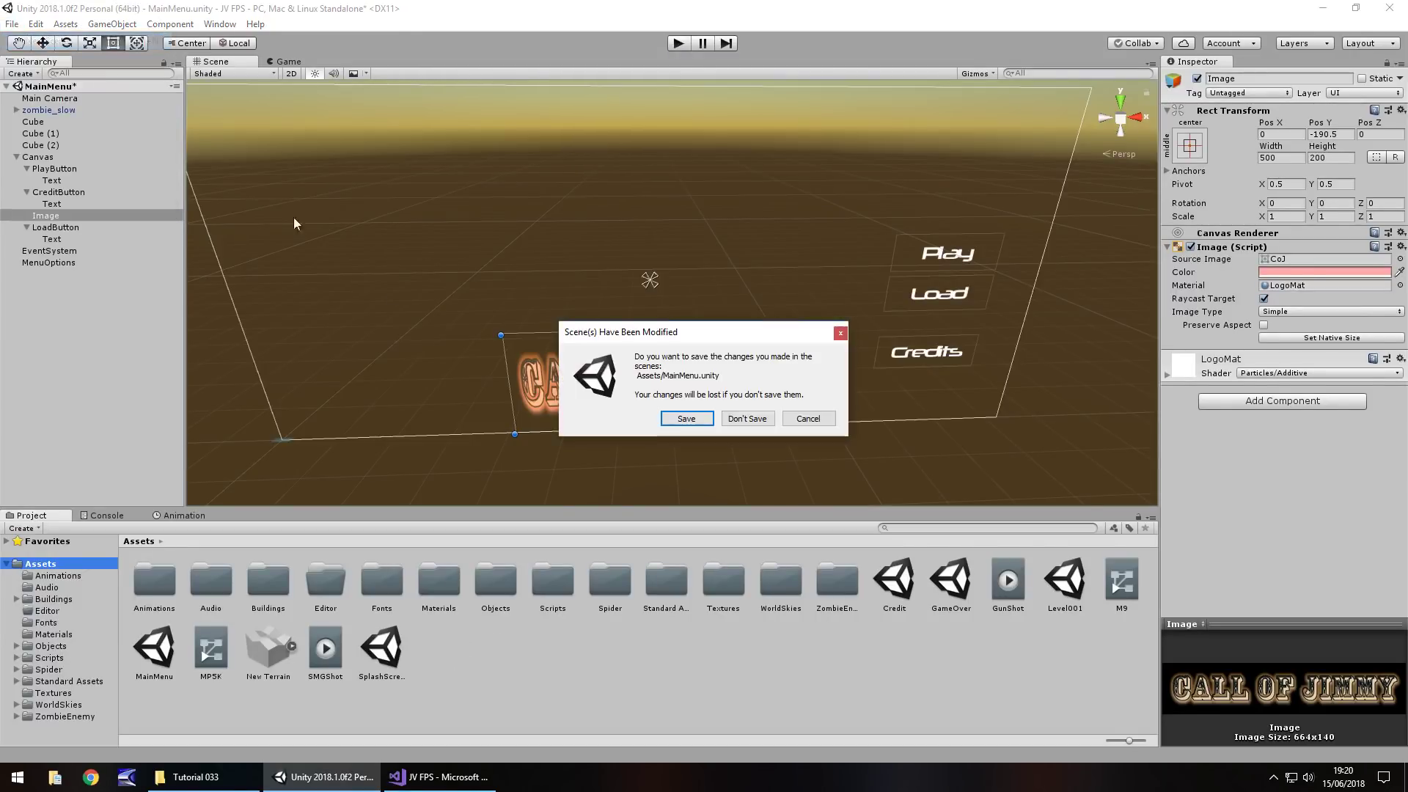
left_click(688, 423)
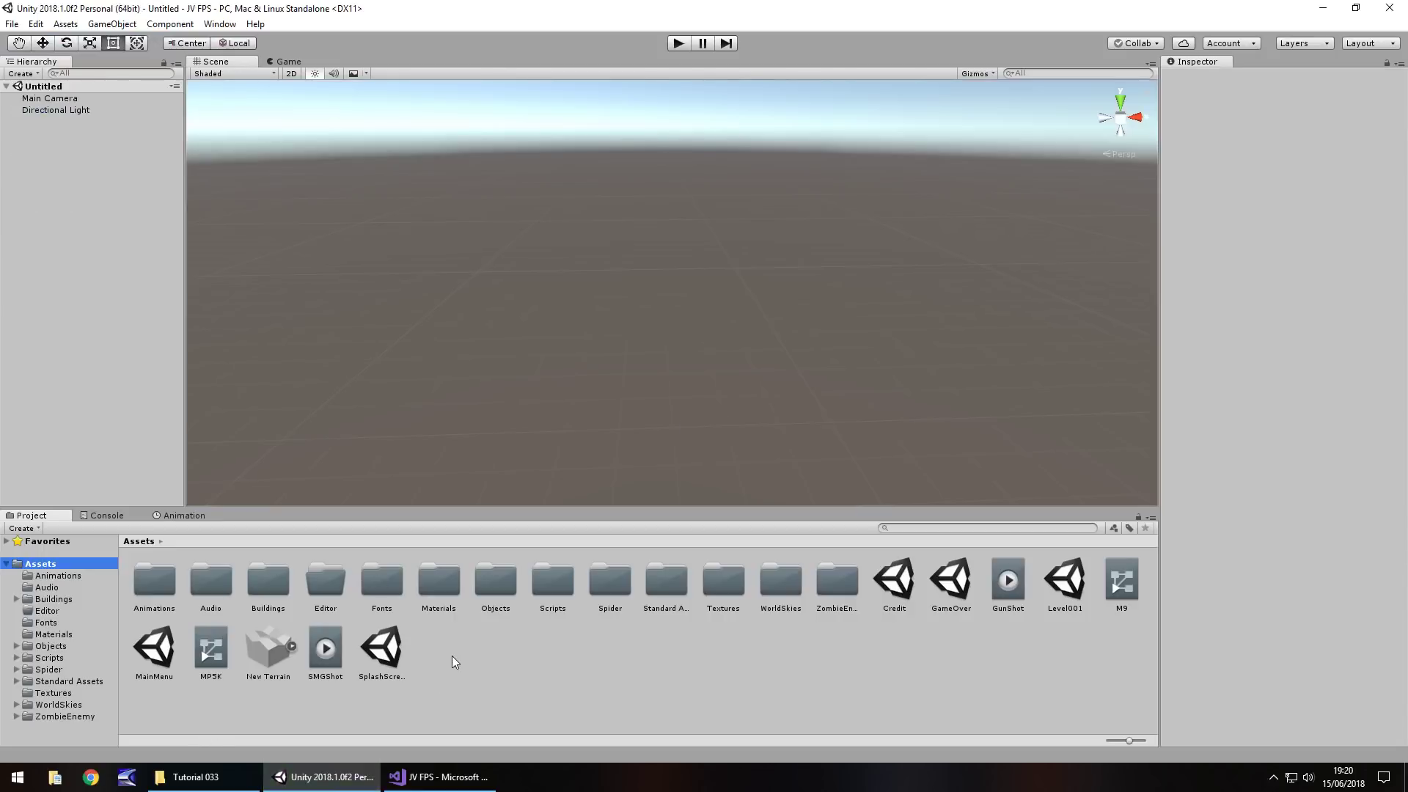
- Add a UI Raw Image to the new scene
left_click(112, 23)
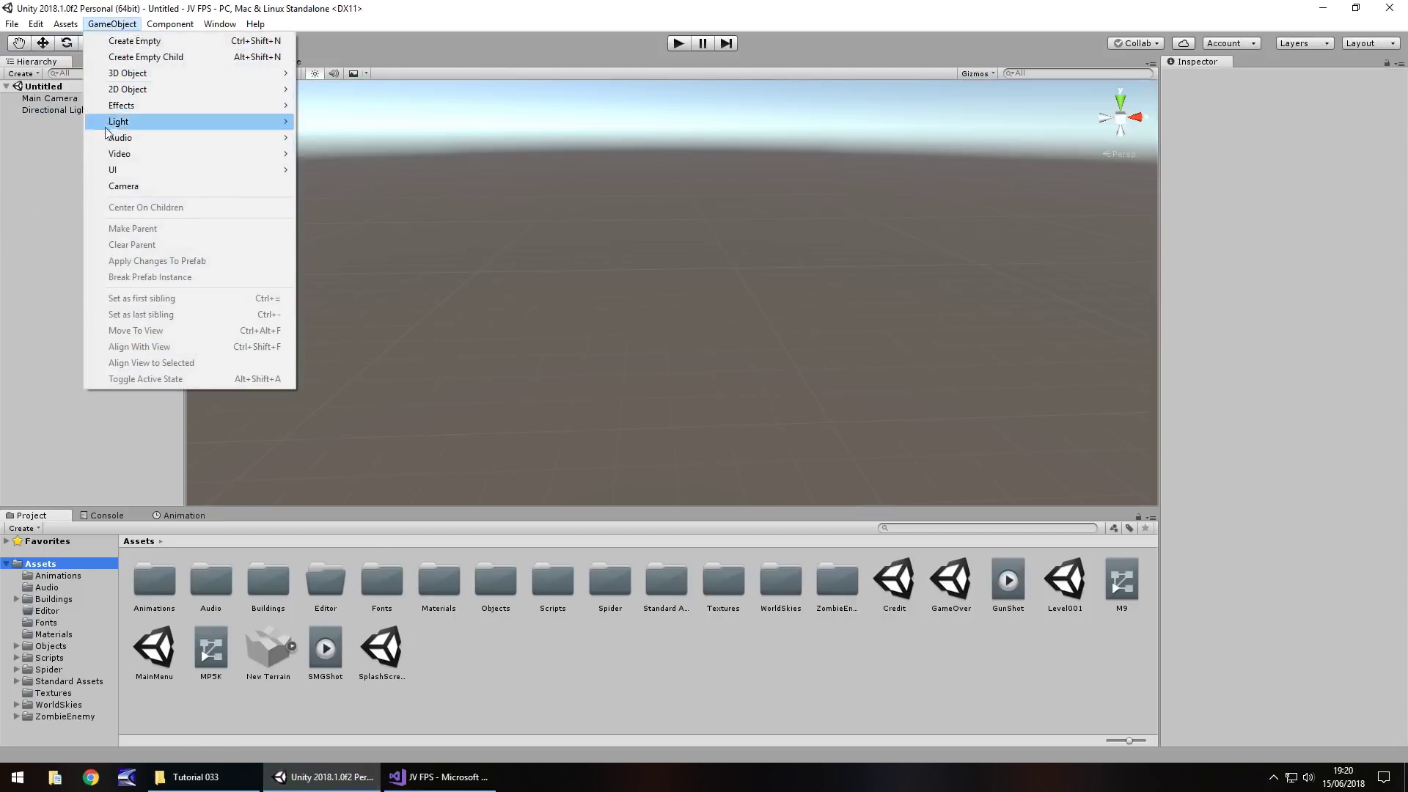
mouse_move(141, 170)
left_click(345, 203)
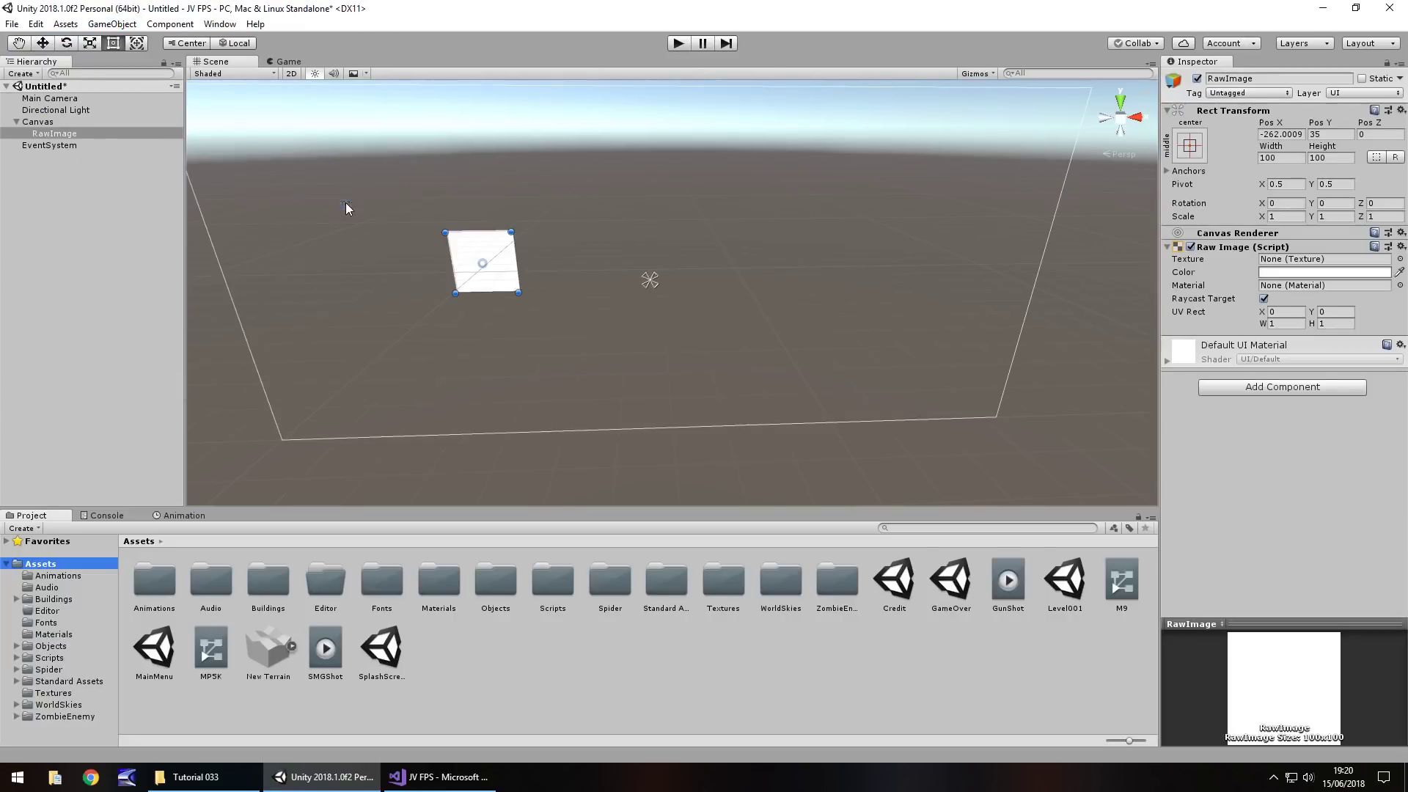
- Stretch the RawImage over the whole canvas with the full stretch anchor preset and Left, Top, Right and Bottom set to 0
left_click(1208, 155)
left_click(1347, 366)
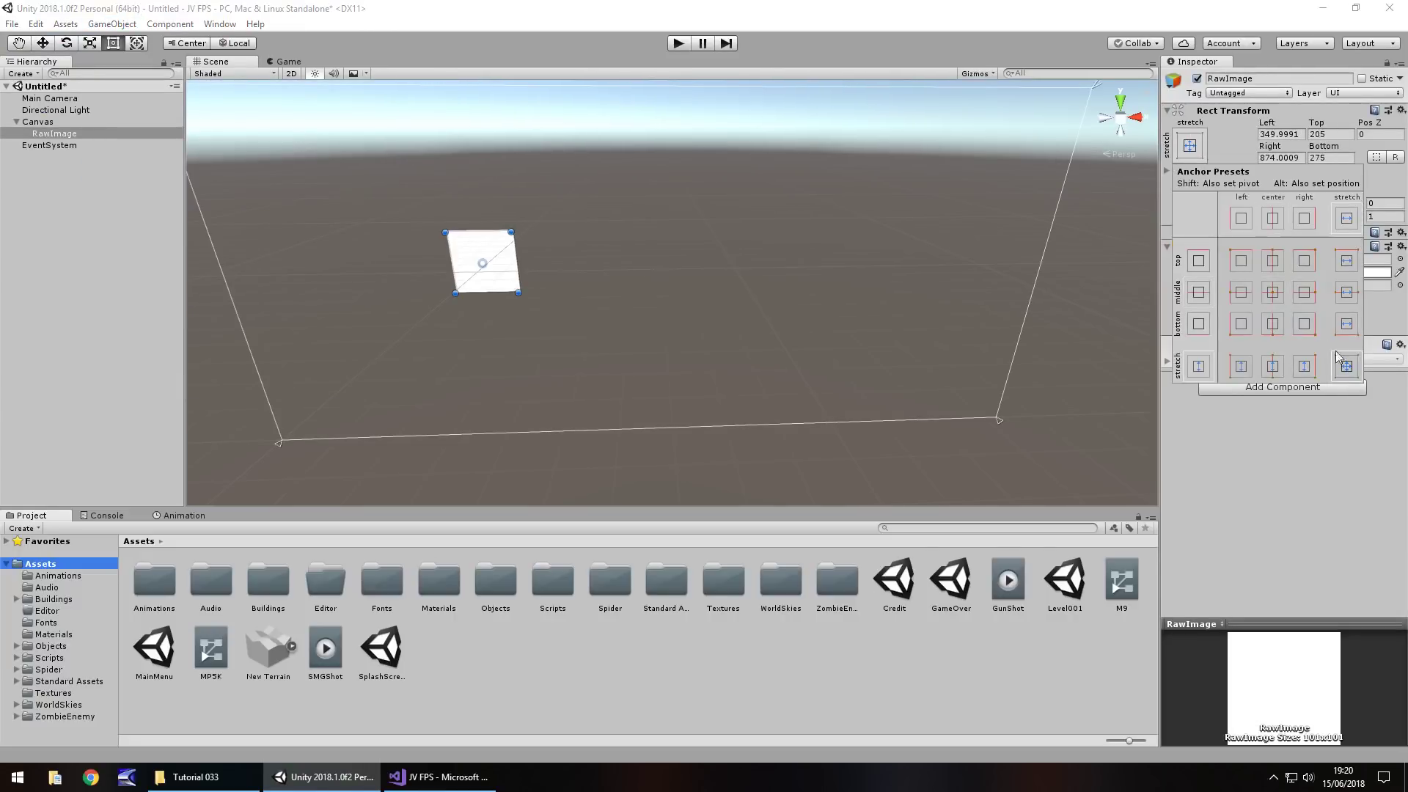
left_click(1277, 135)
type("0")
key("Tab")
type("0")
key("Tab")
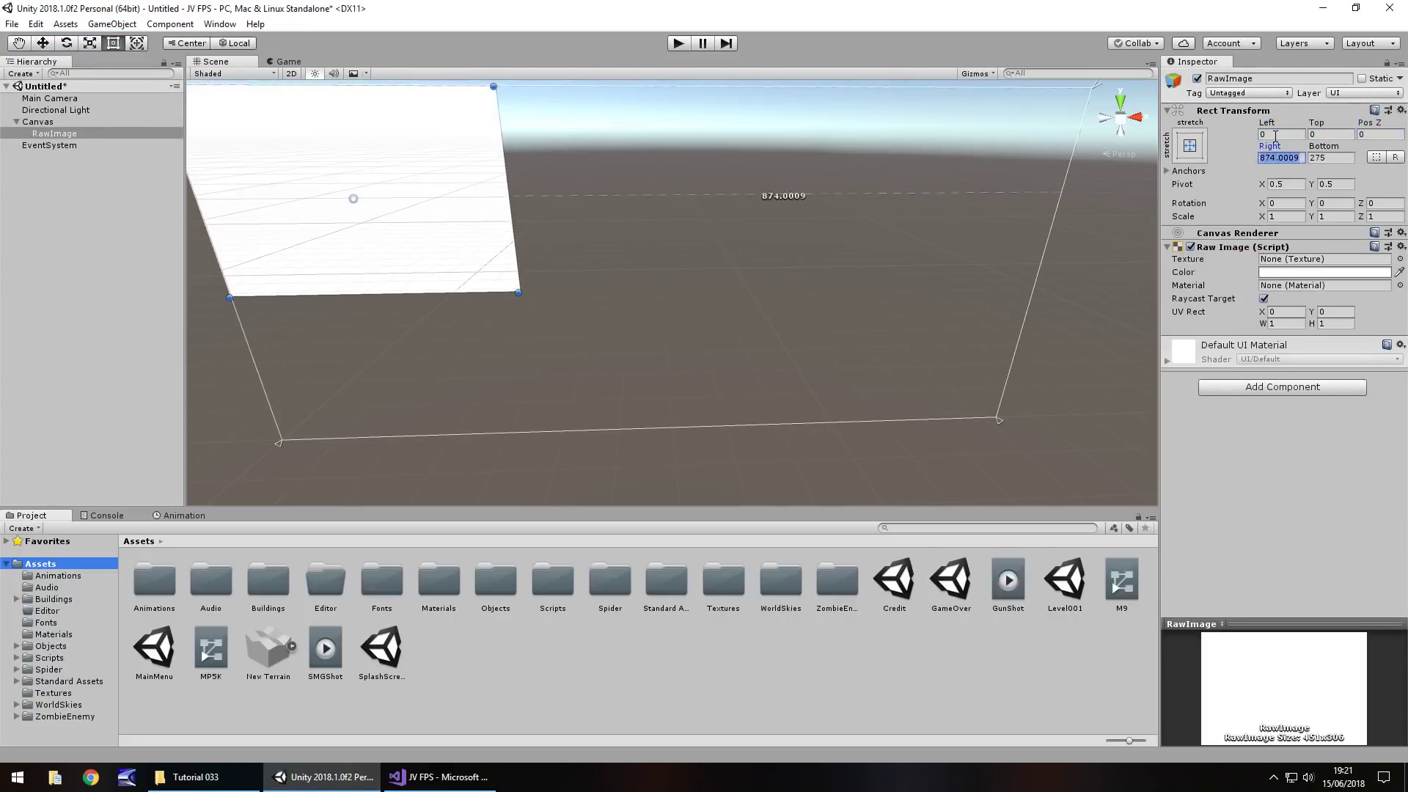
type("0")
key("Tab")
type("0")
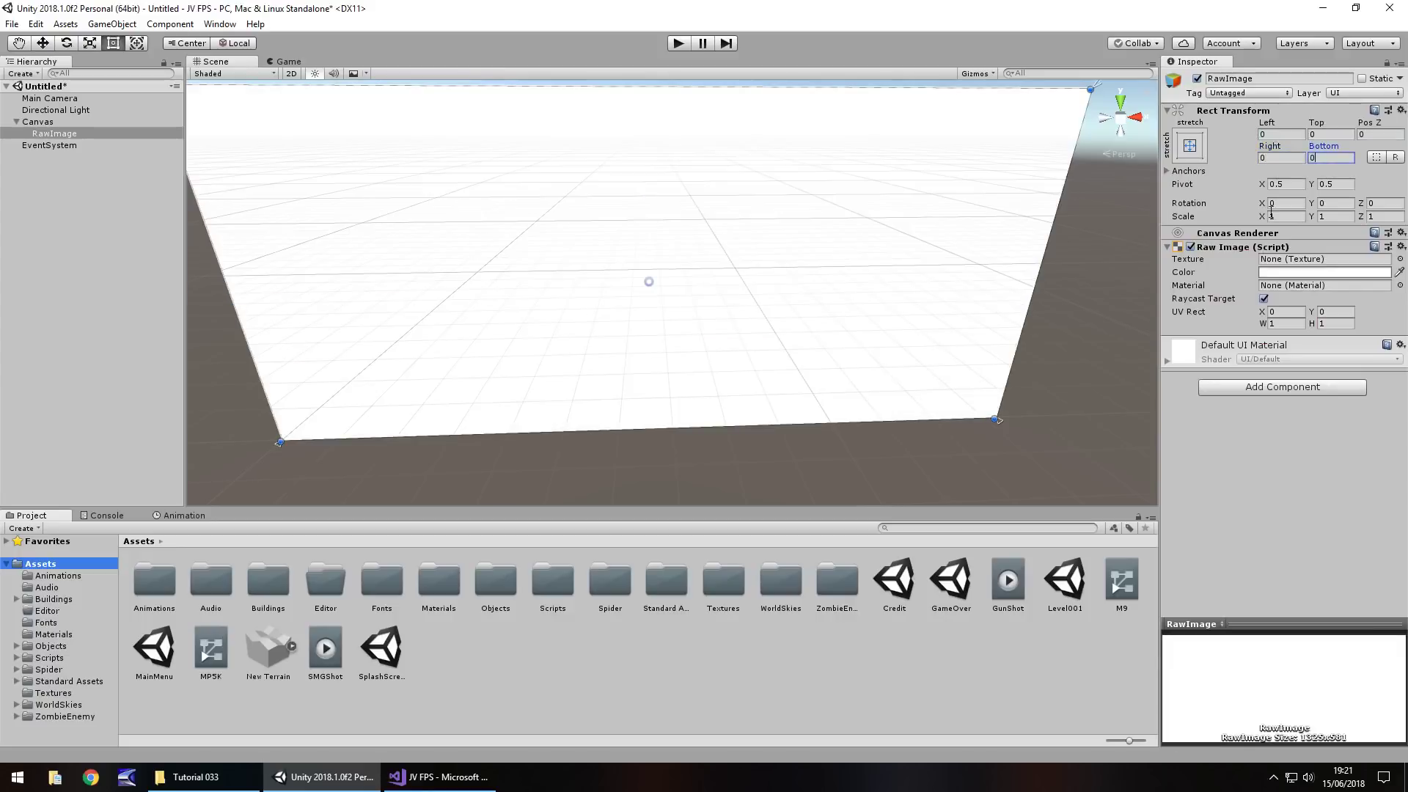
- Set the RawImage's color to black (hexadecimal 000000)
left_click(1302, 272)
left_click_drag(196, 136, 258, 213)
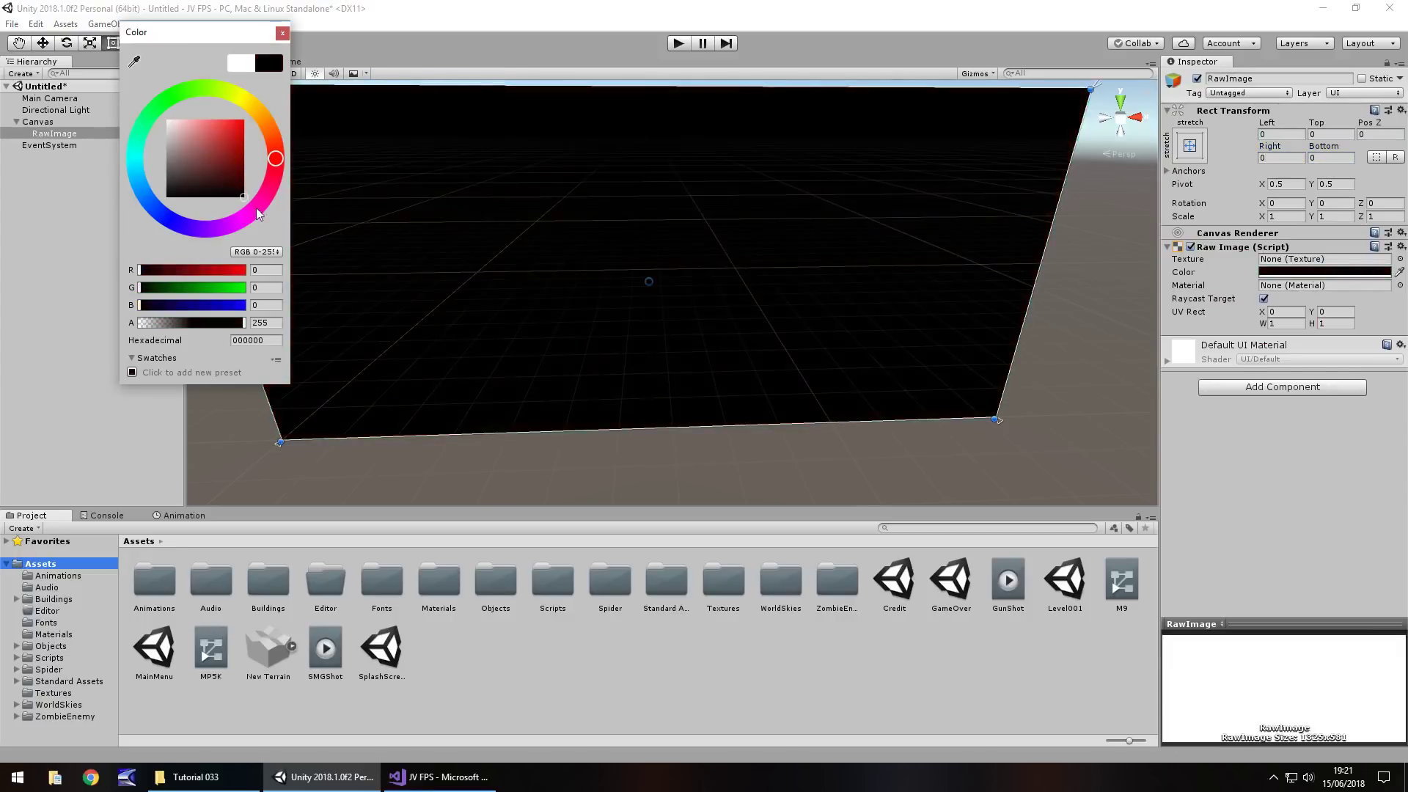
left_click(282, 32)
- Save the untitled scene as Respawn in the project's Assets folder
left_click(11, 24)
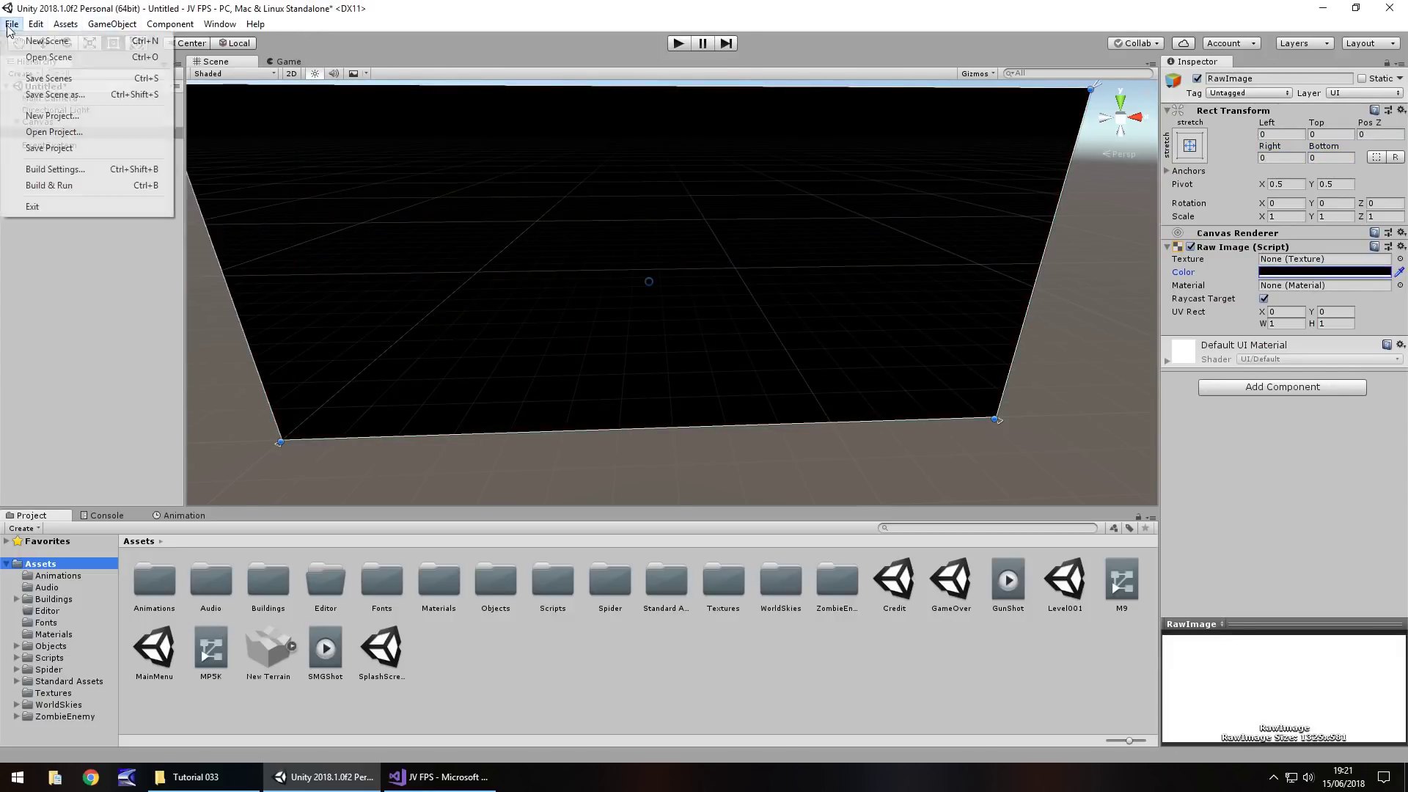
left_click(55, 94)
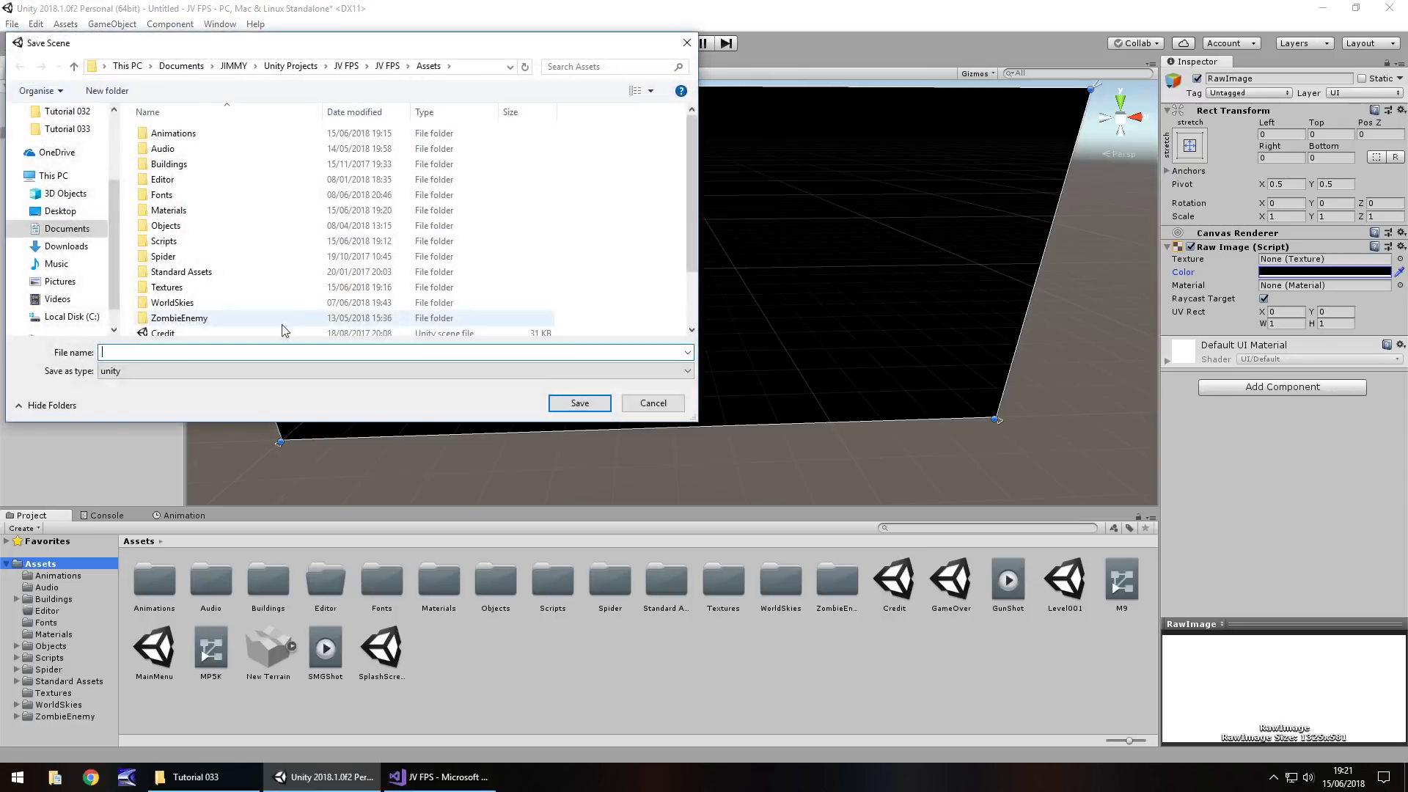
type("Respawn")
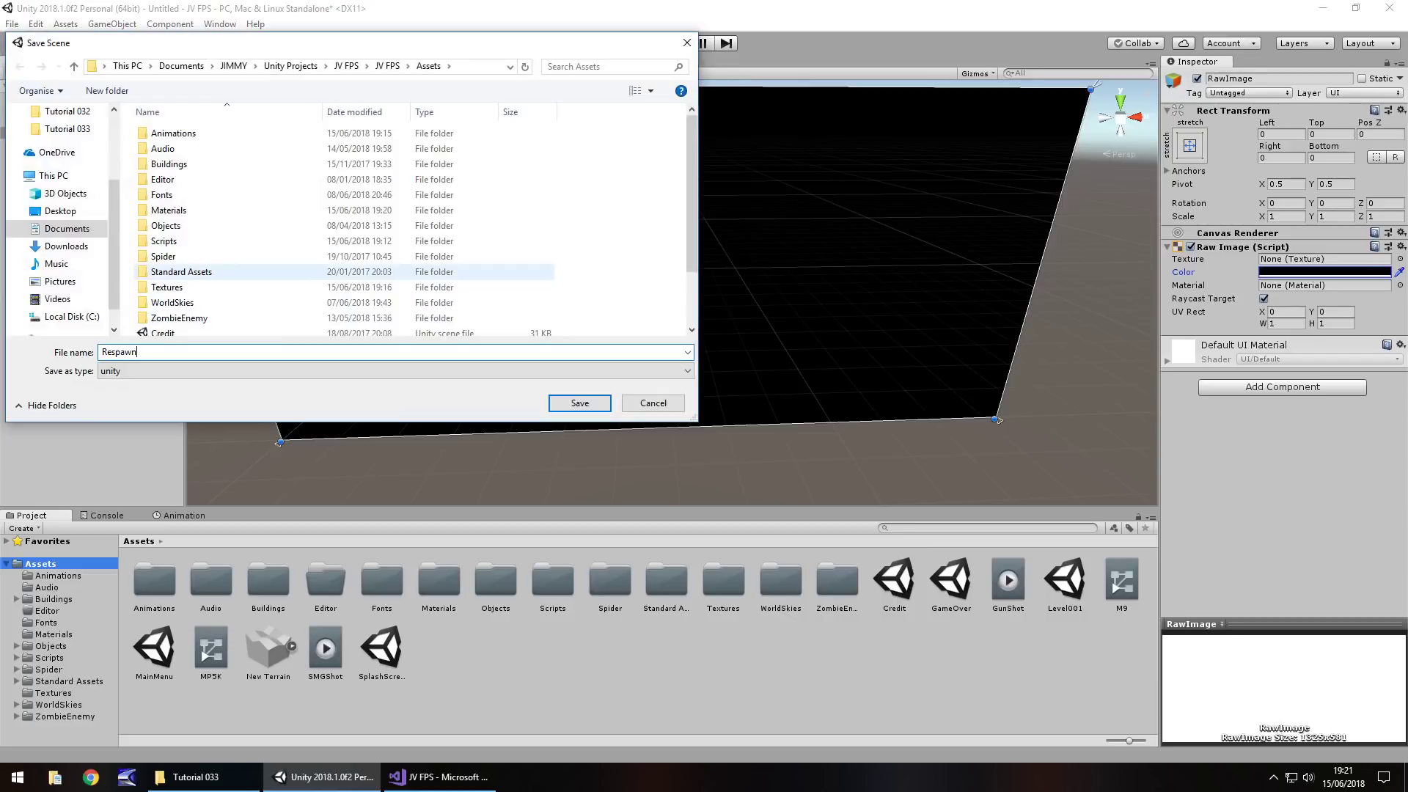
key("Return")
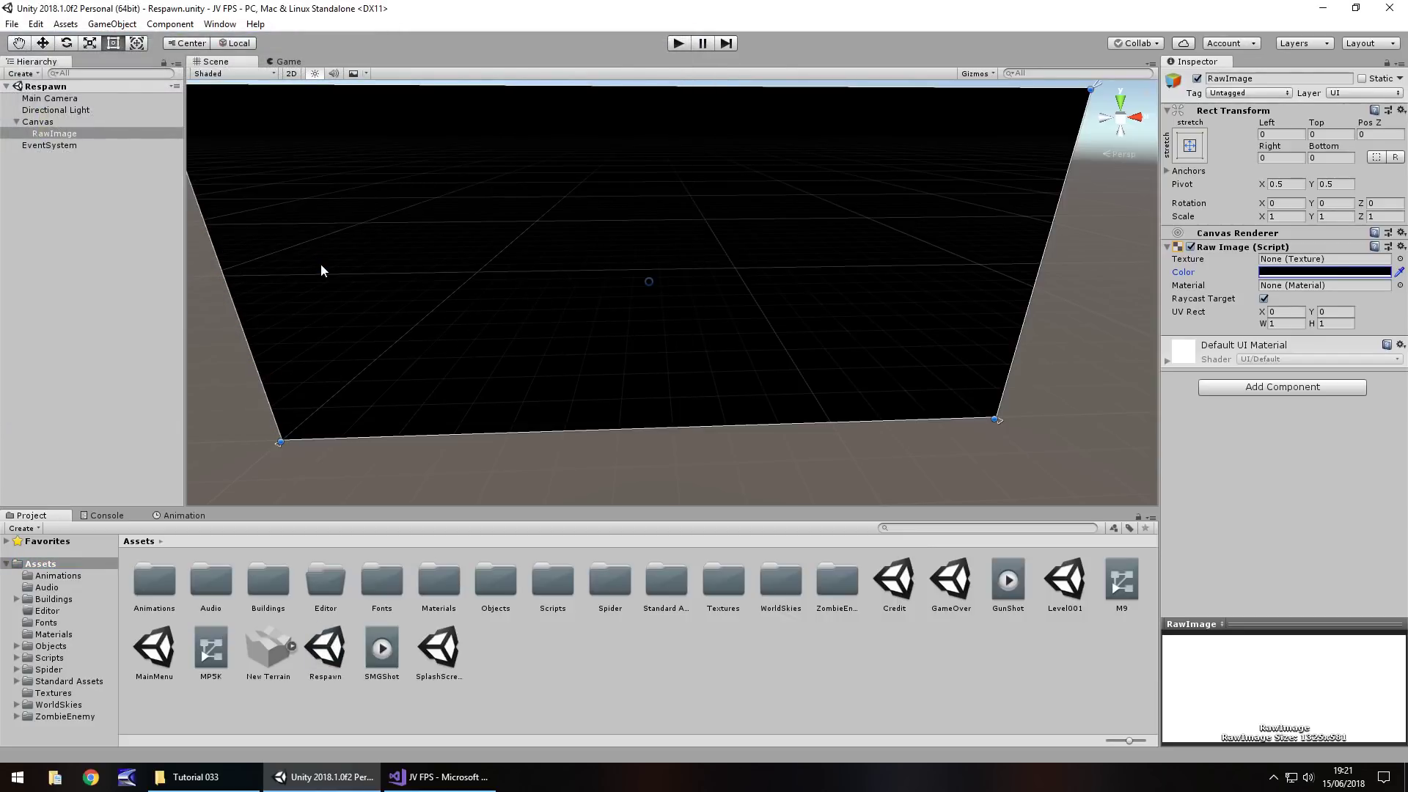
- Add the open Respawn scene to the build's scene list and review the scene indexes in Build Settings
left_click(12, 24)
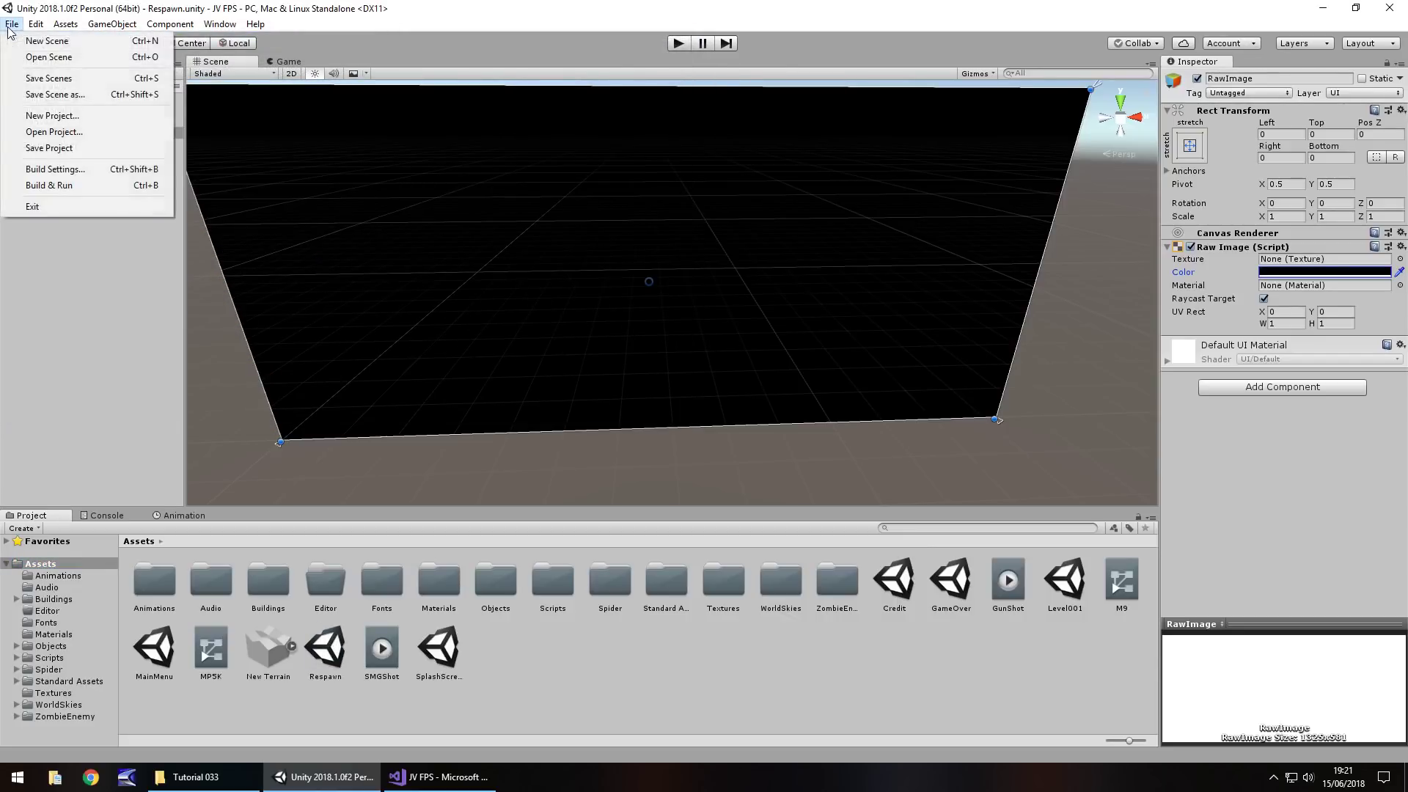
left_click(77, 175)
left_click(450, 180)
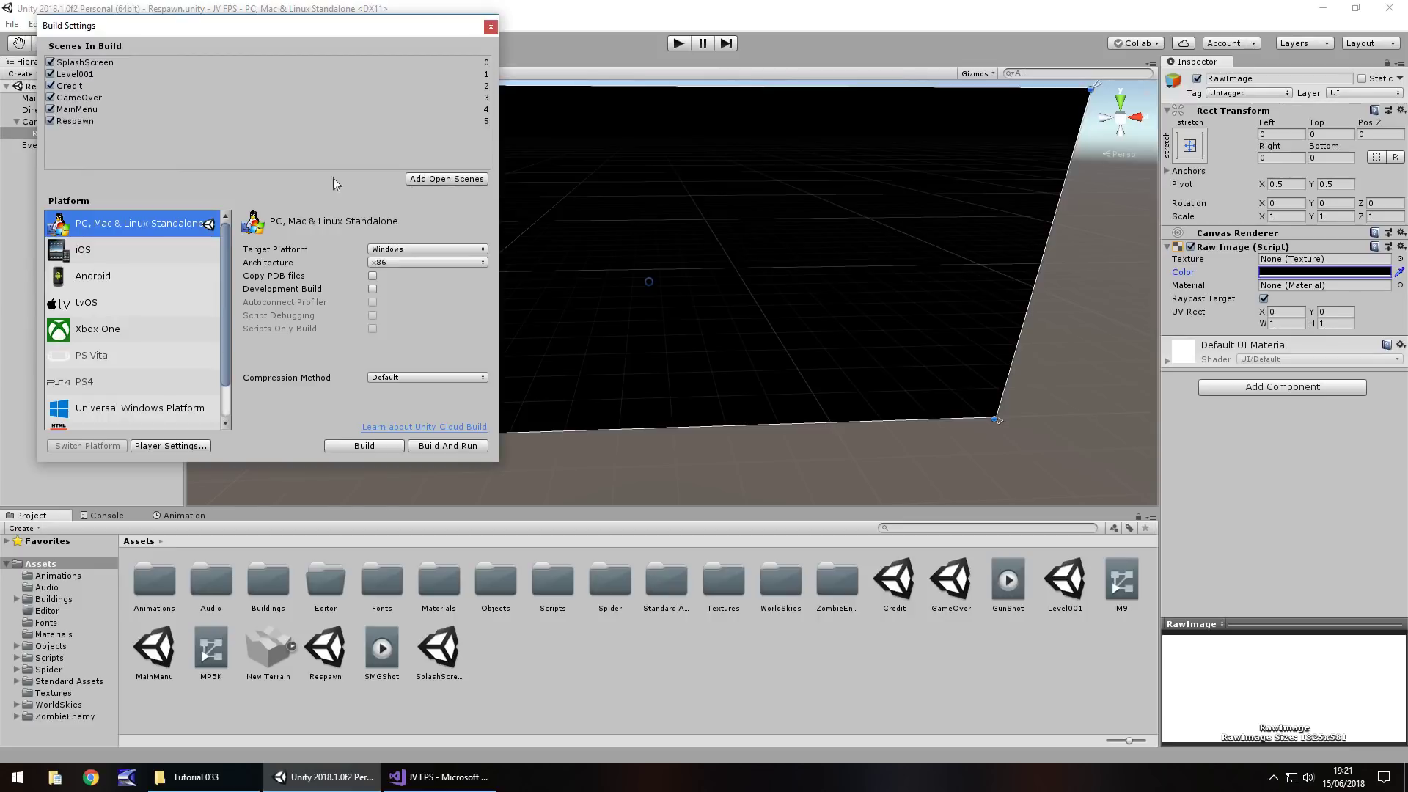
left_click(490, 27)
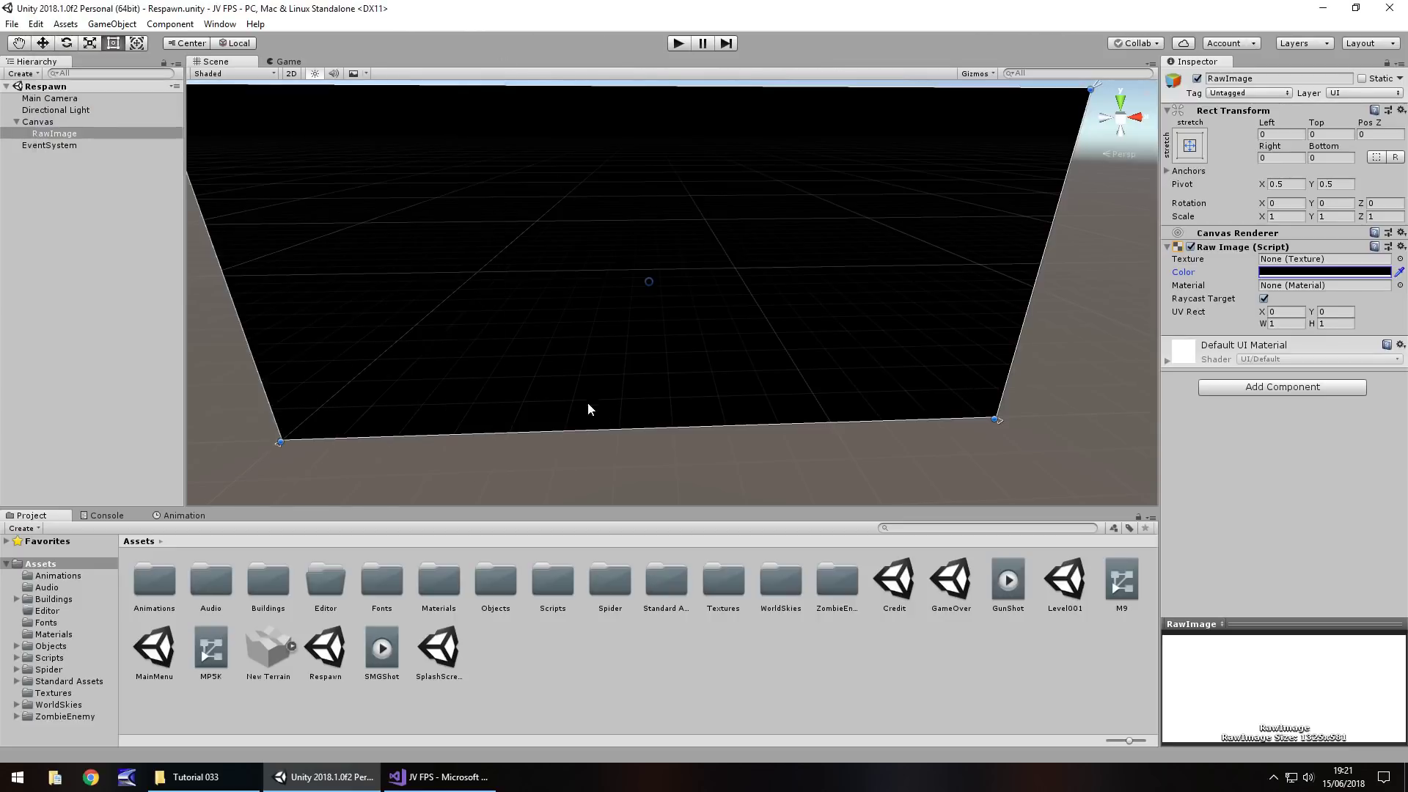
left_click(601, 649)
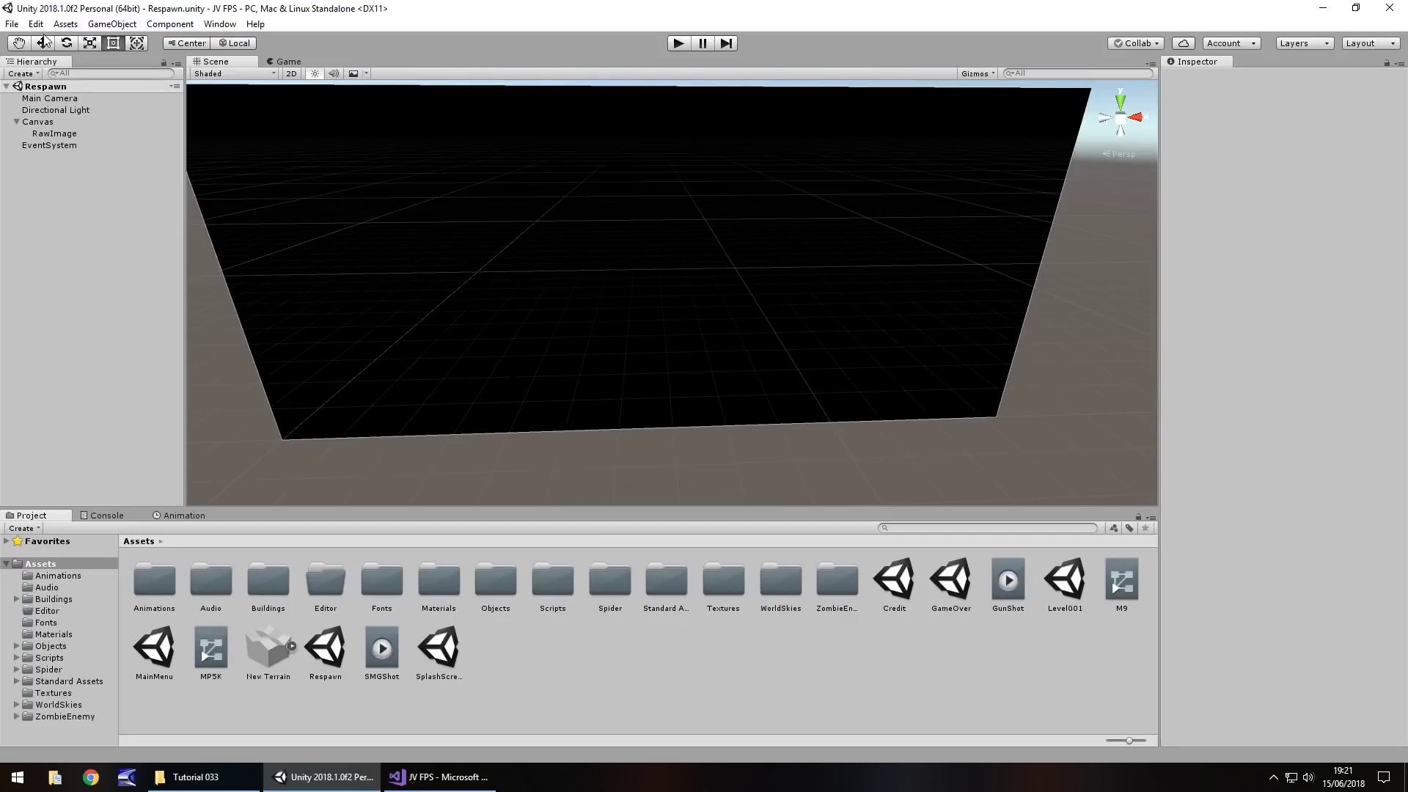
left_click(11, 23)
left_click(68, 171)
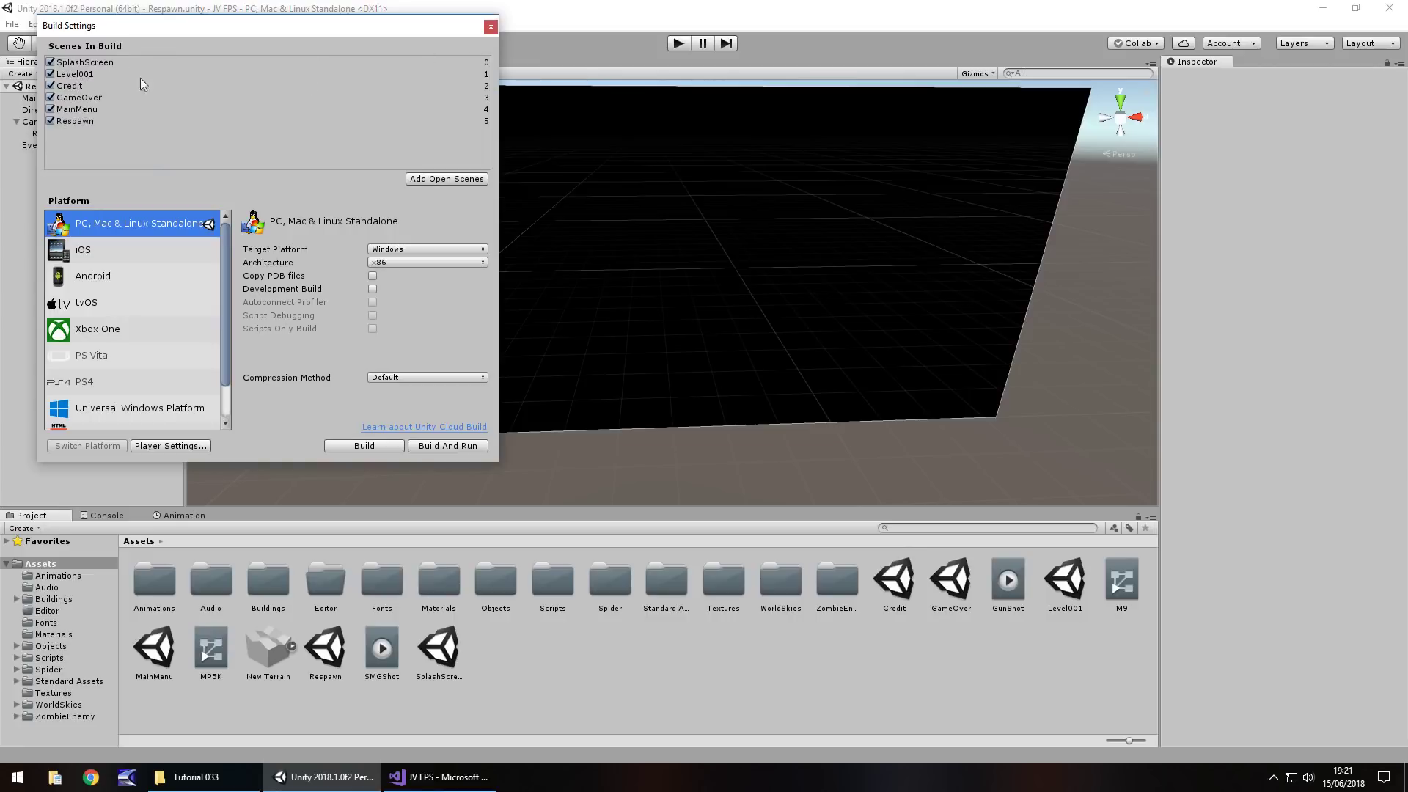
left_click(491, 27)
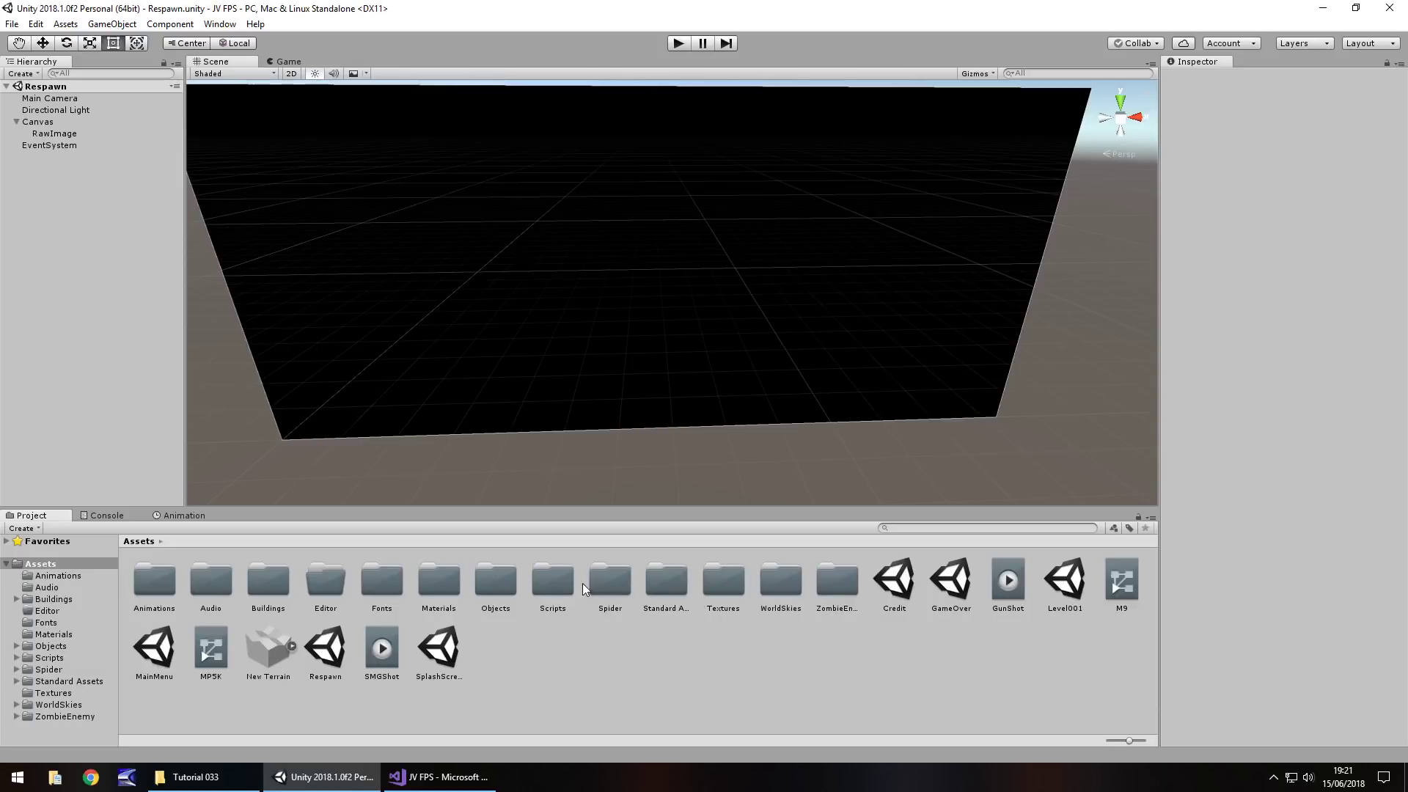
- Create a C# script named RespawnLevel in the Scripts folder
double_click(564, 584)
right_click(996, 666)
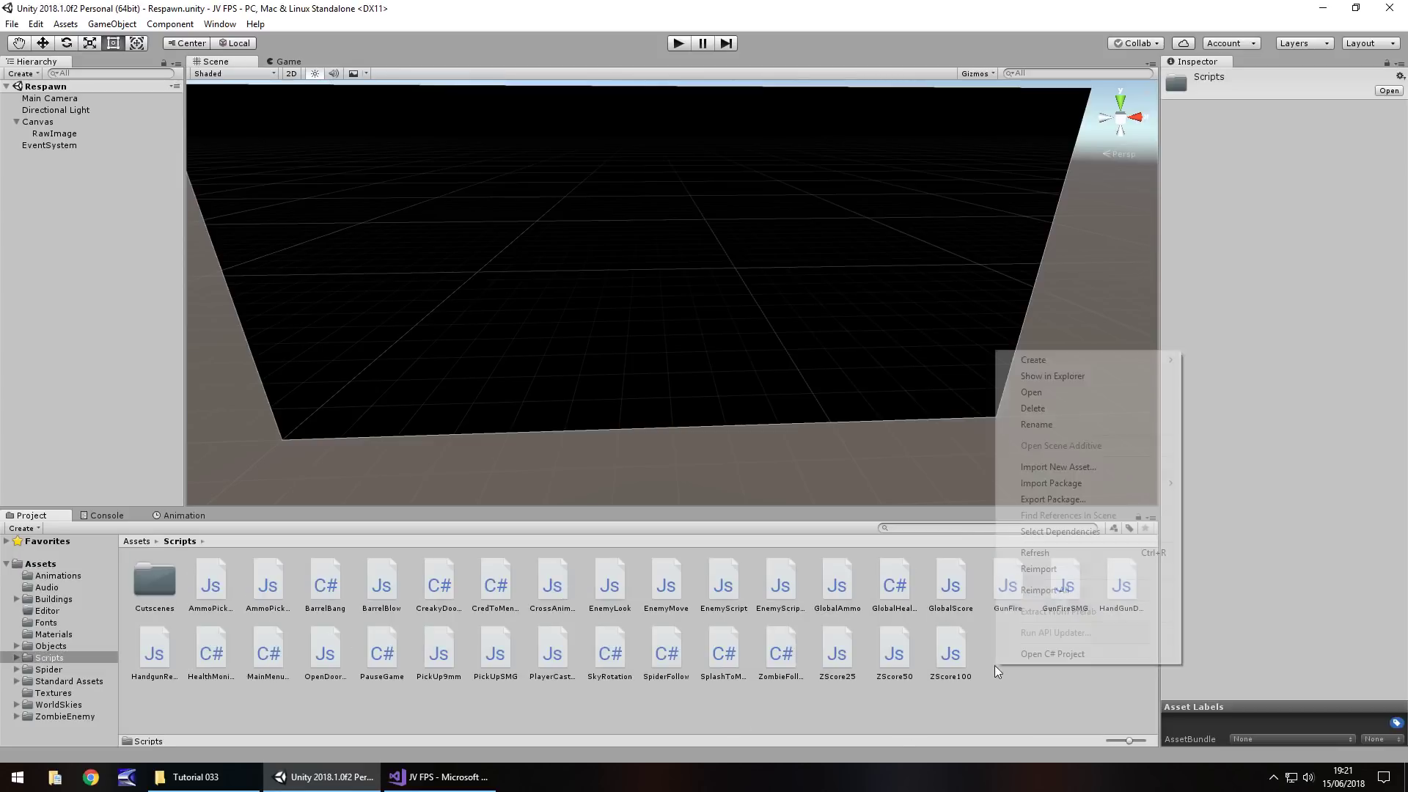
mouse_move(1088, 363)
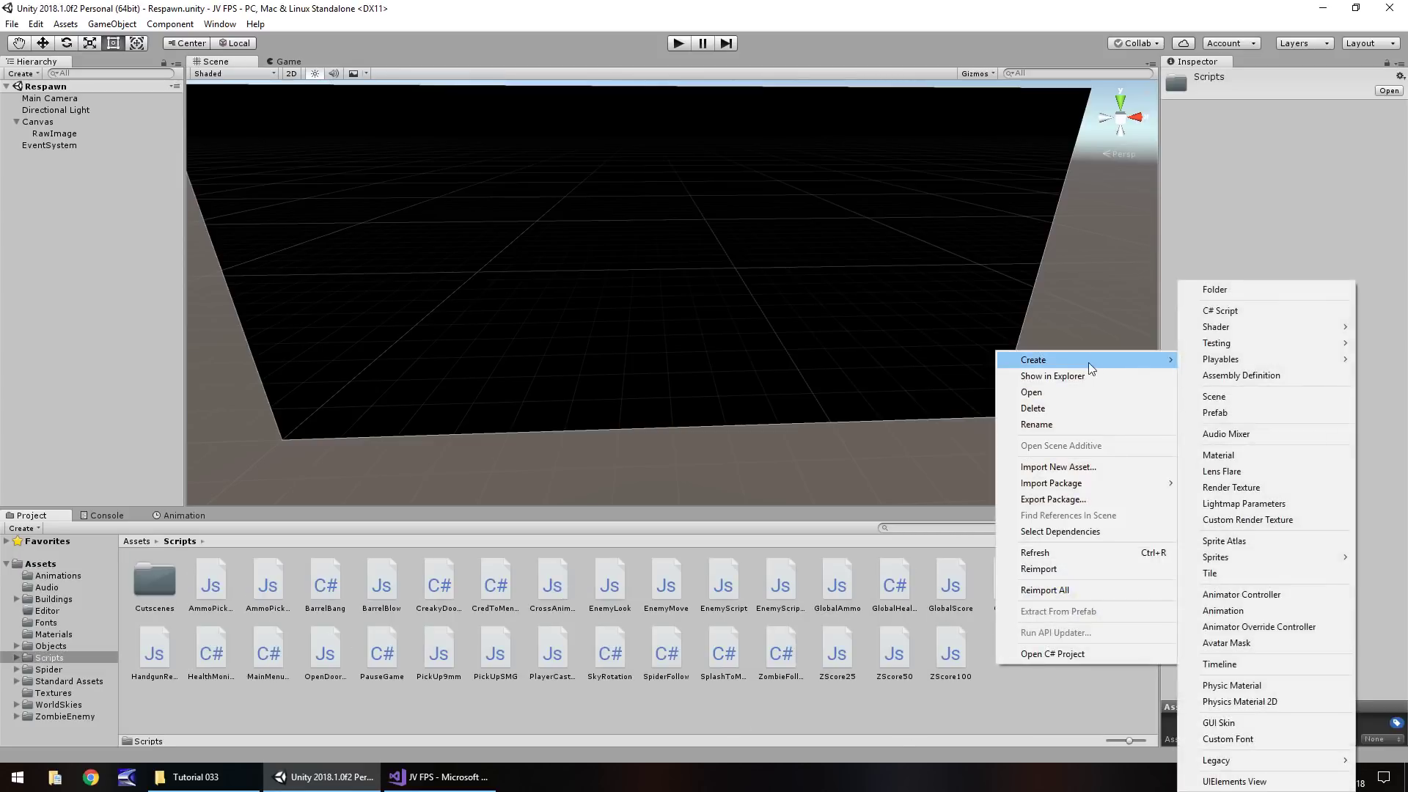
left_click(1239, 313)
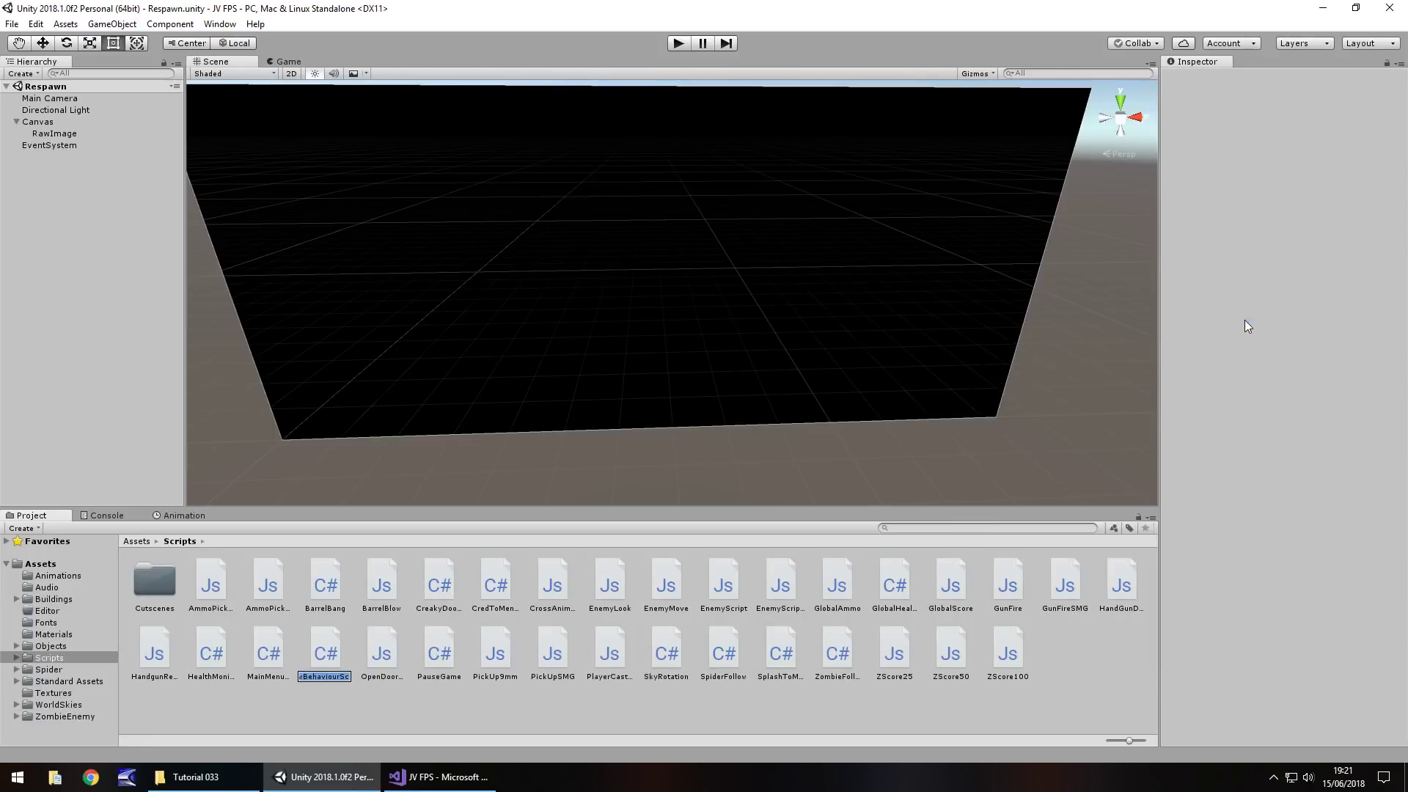
type("RespawnLevel")
key("Return")
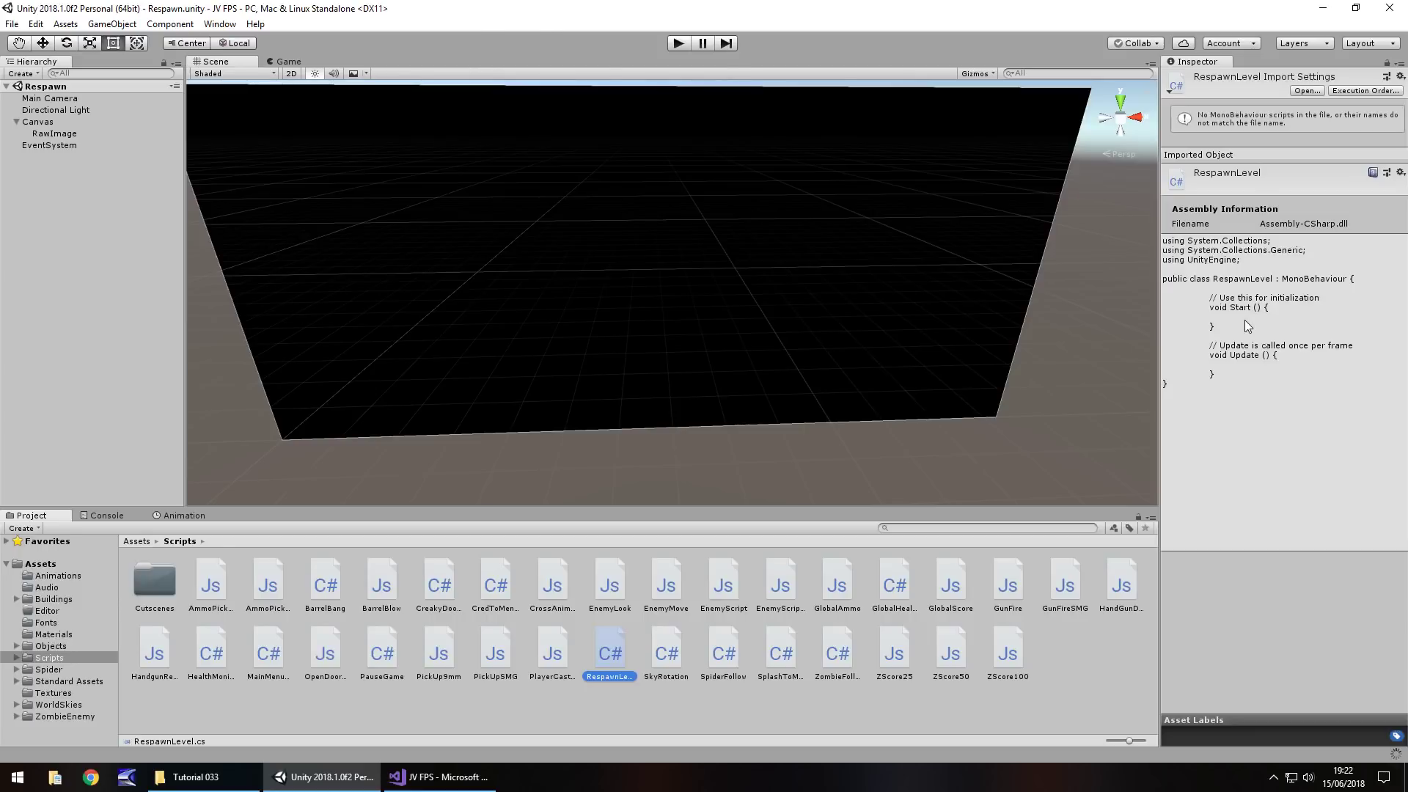
- In Visual Studio, remove the Update method and the initialization comment from the RespawnLevel script
key("alt+Tab")
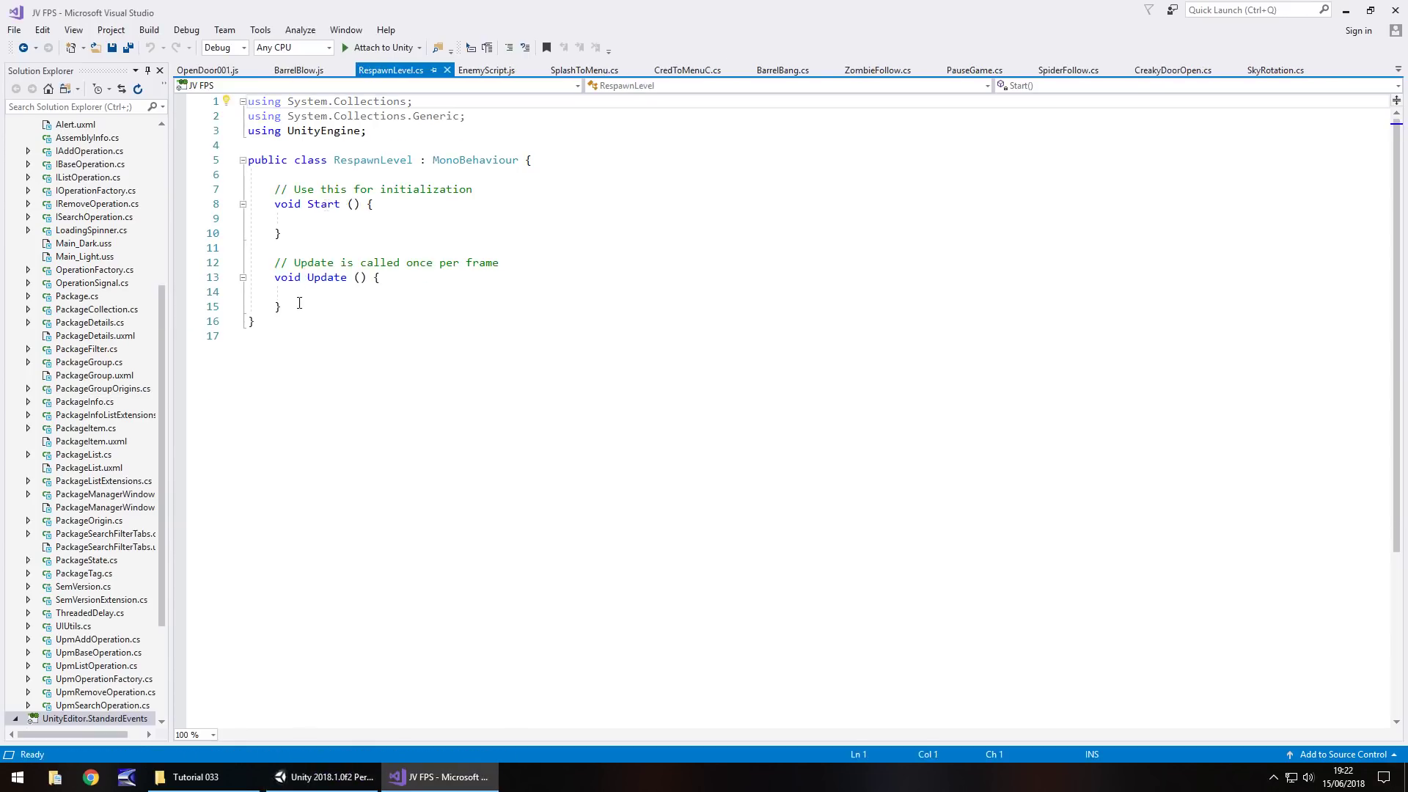
left_click_drag(291, 304, 252, 248)
key("Delete")
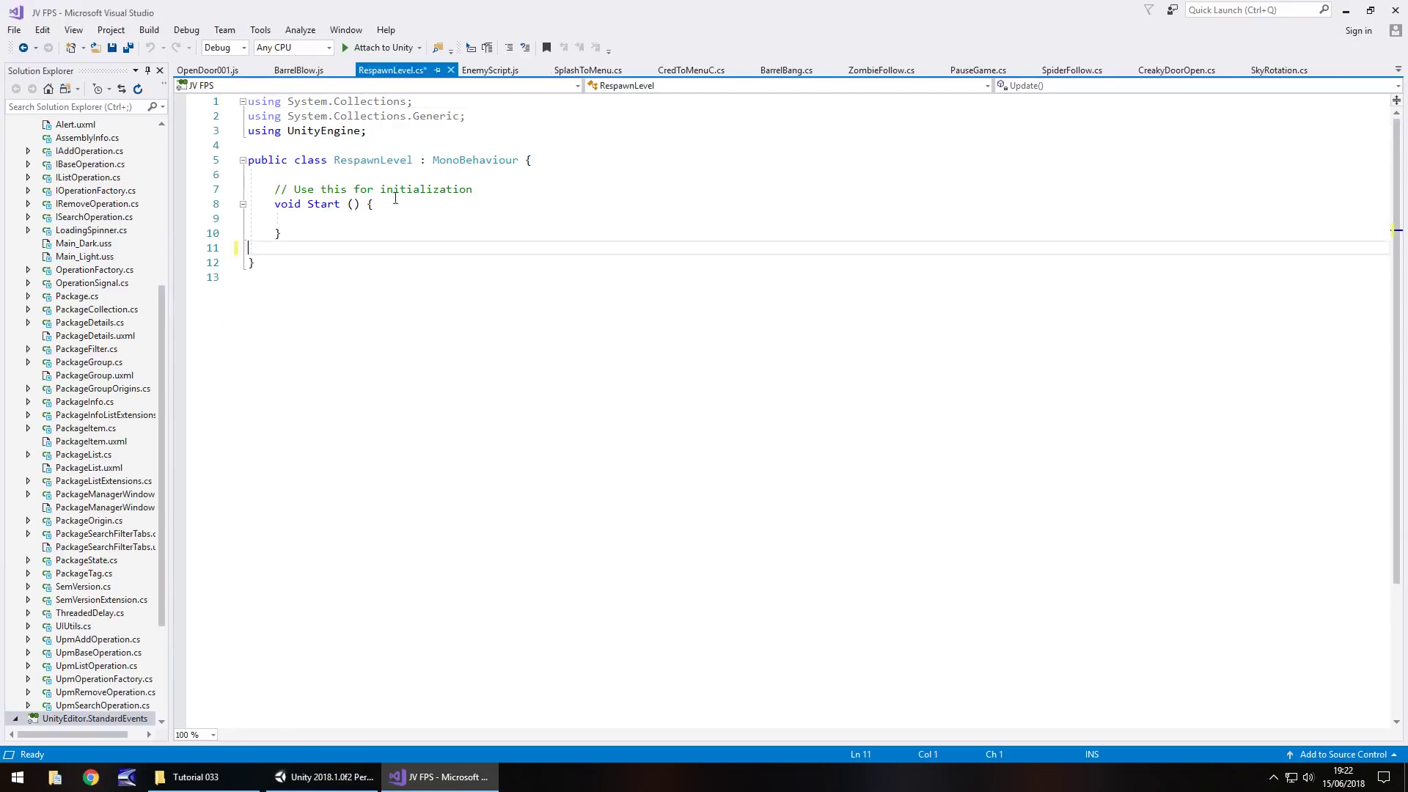
left_click(494, 190)
left_click_drag(494, 190, 246, 190)
key("Delete")
- Add the directive "using UnityEngine.SceneManagement;" below the UnityEngine directive in the RespawnLevel script
left_click(401, 132)
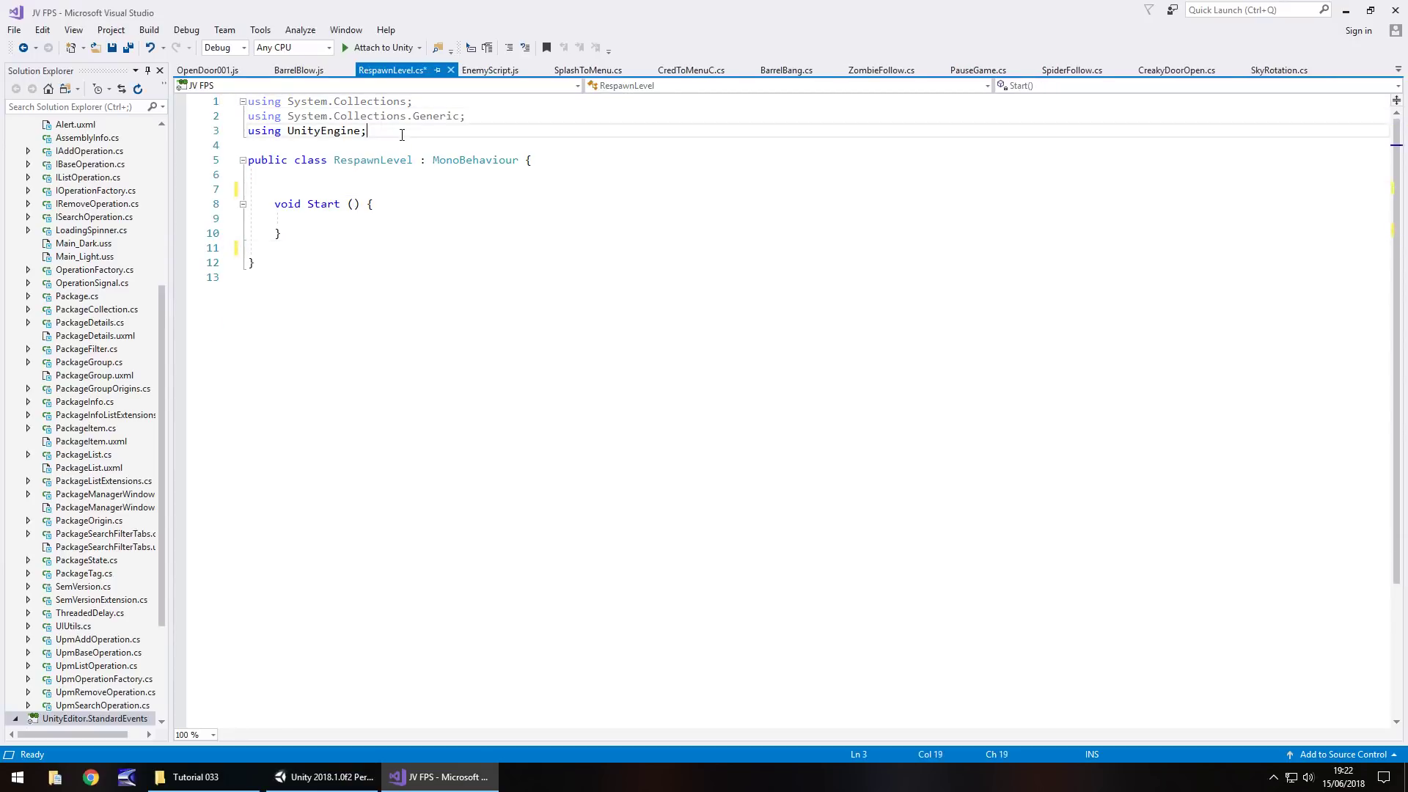
key("Return")
type("using U")
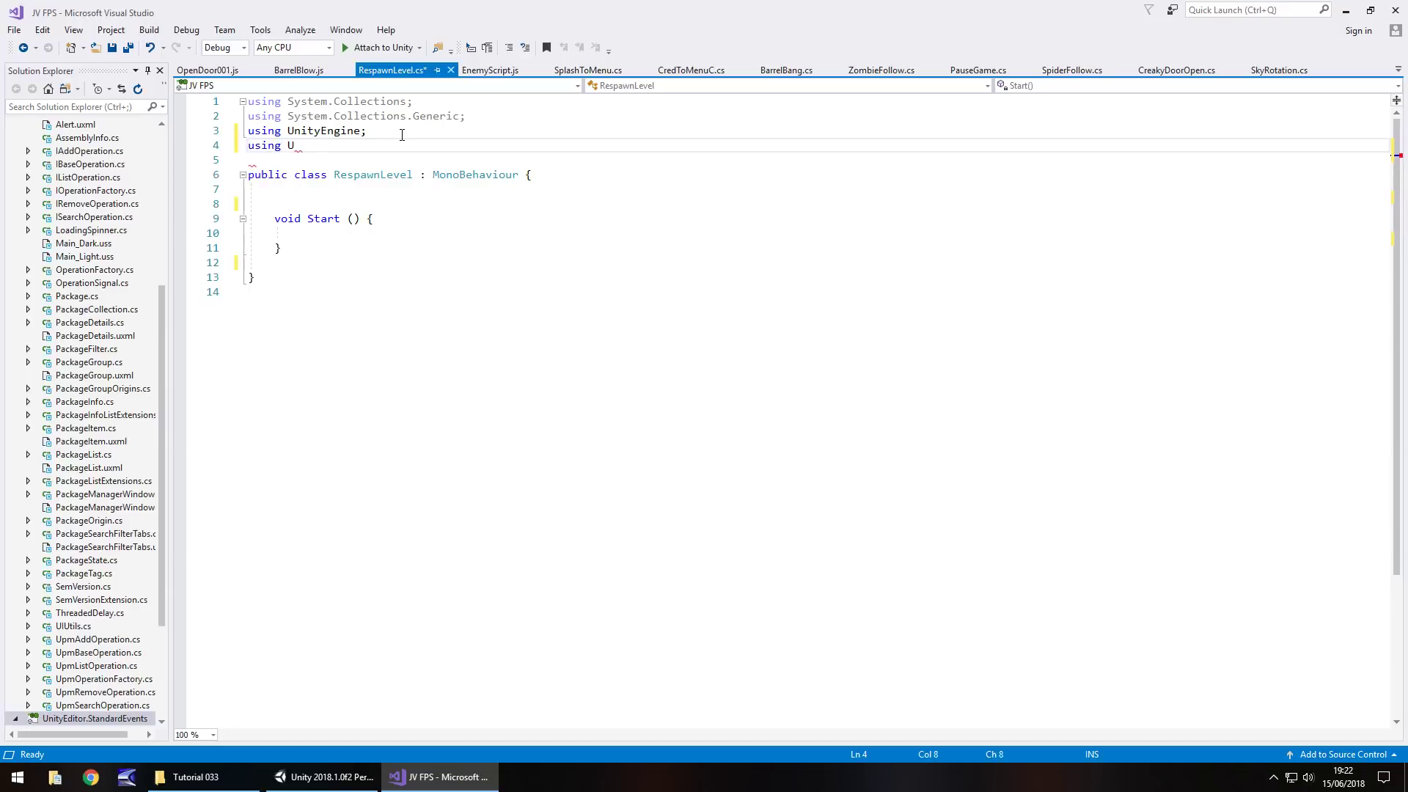
type("nityEngine.")
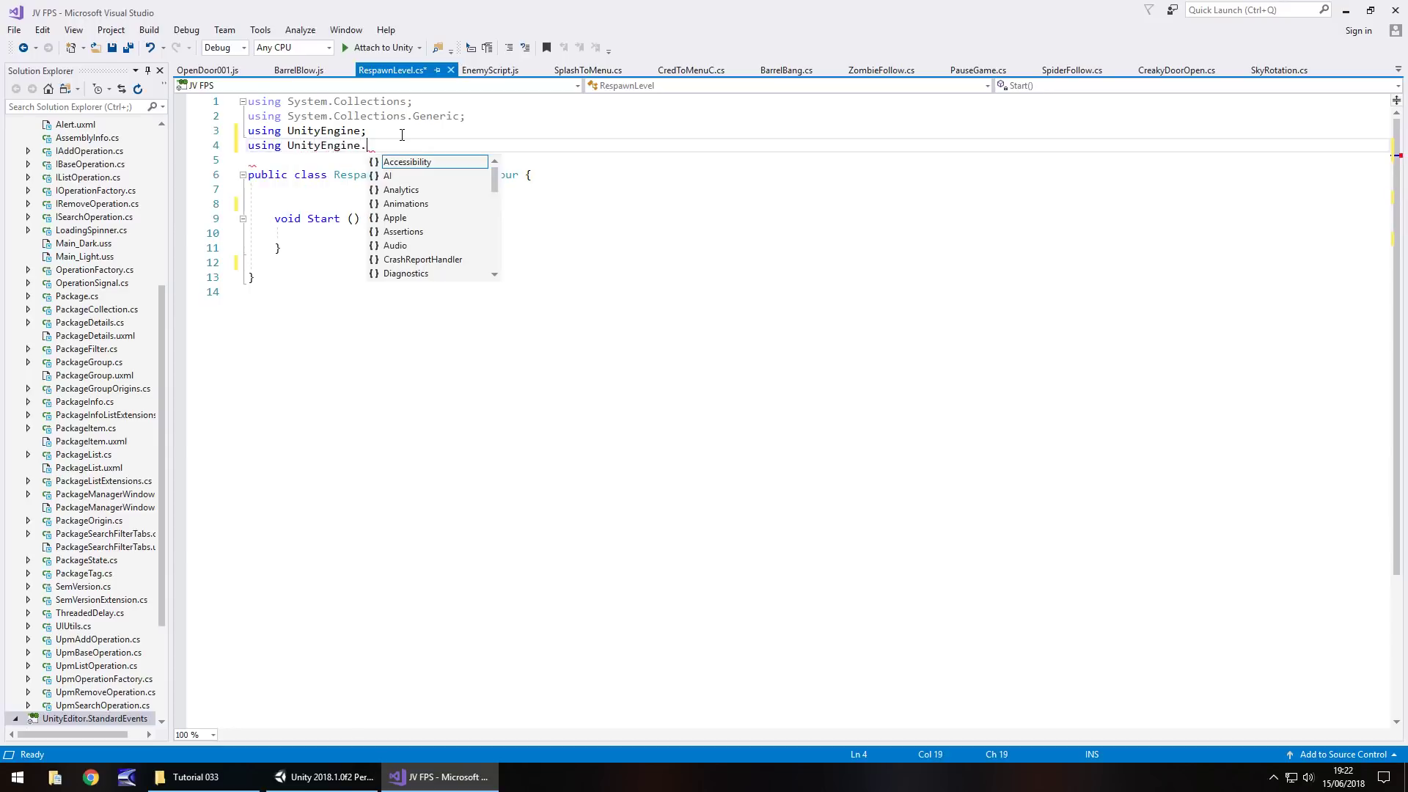
type("SceneMana")
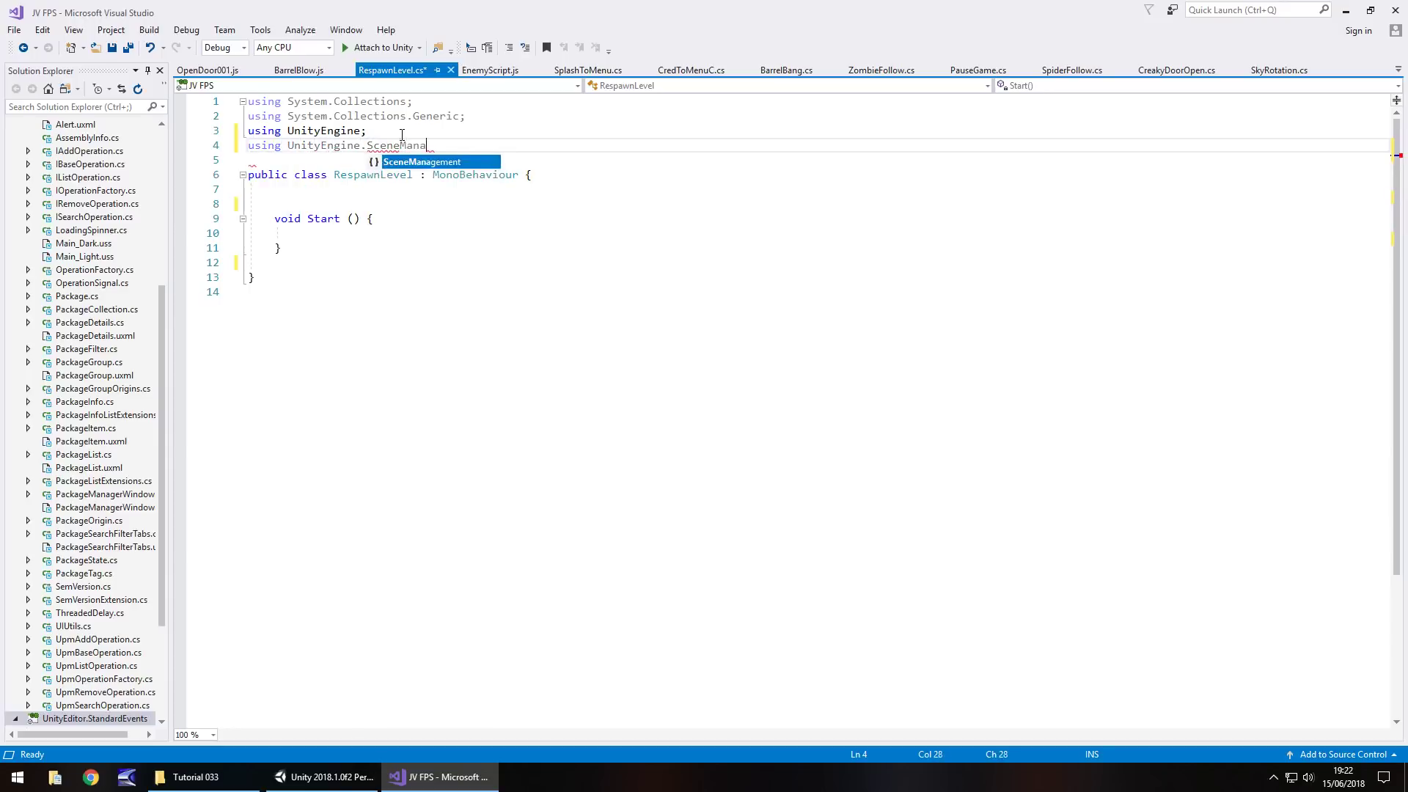
type("gement.")
key("BackSpace")
type(";")
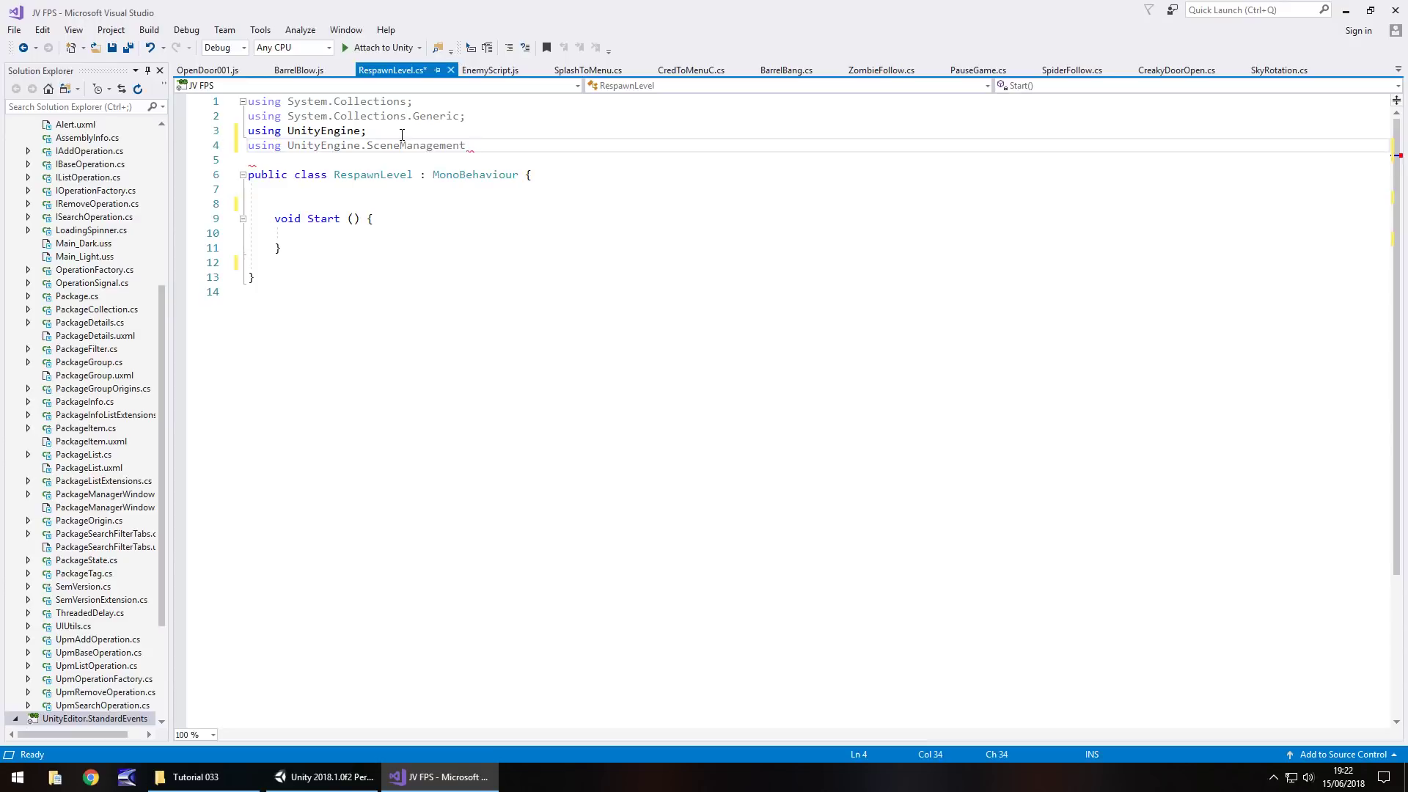
- Add "SceneManager.LoadScene(1);" to the Start method and save the RespawnLevel script
left_click(340, 229)
type("SceneManage")
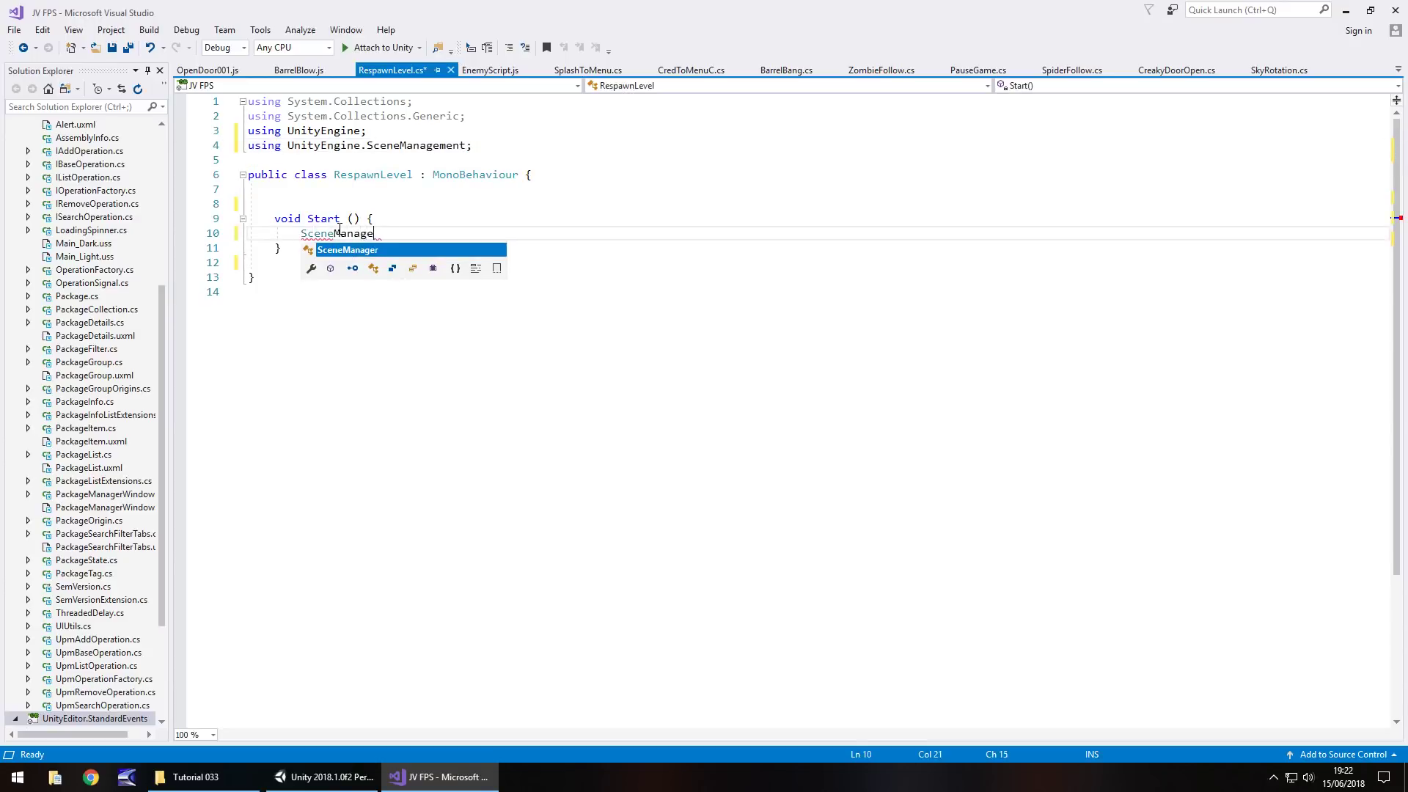
type("r.LoadSc")
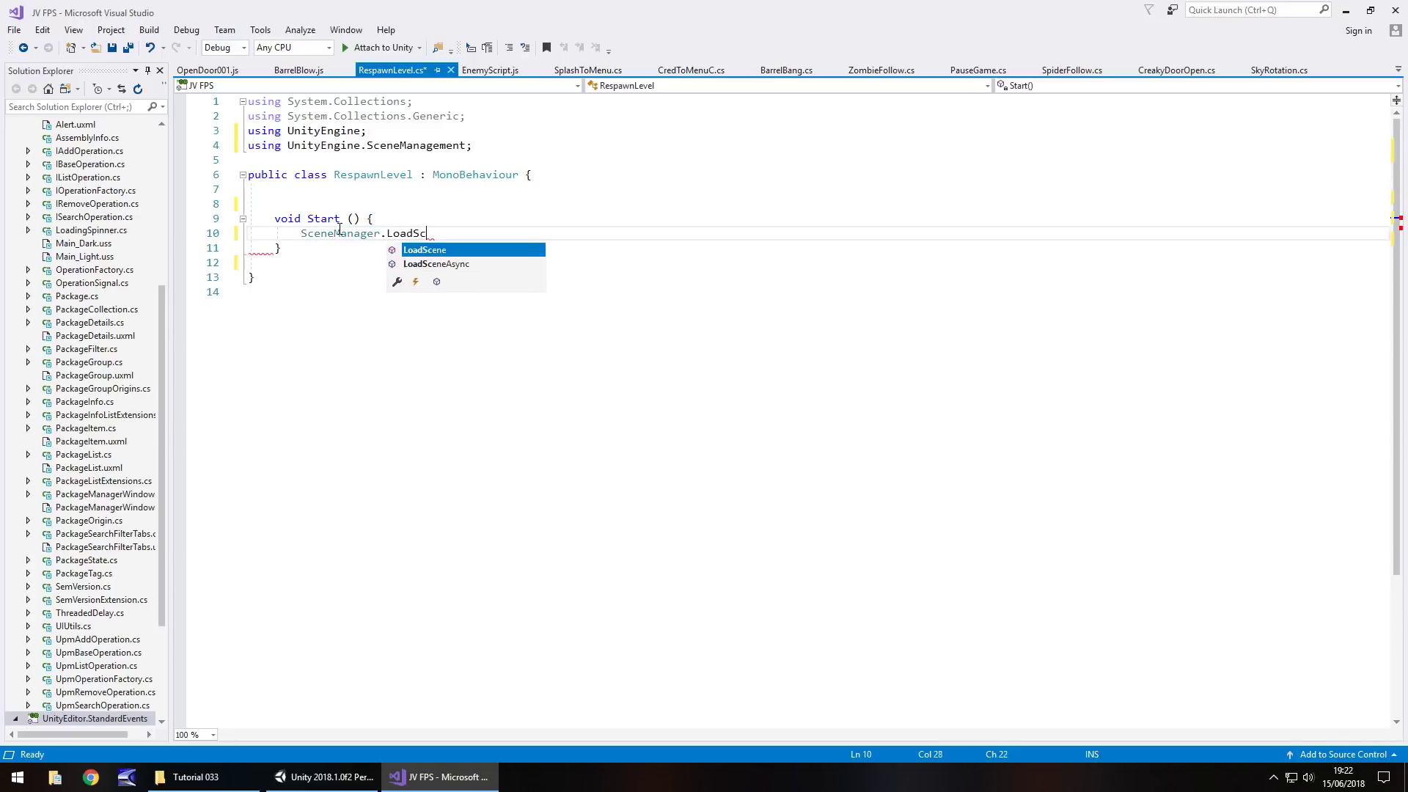
type("ene(1")
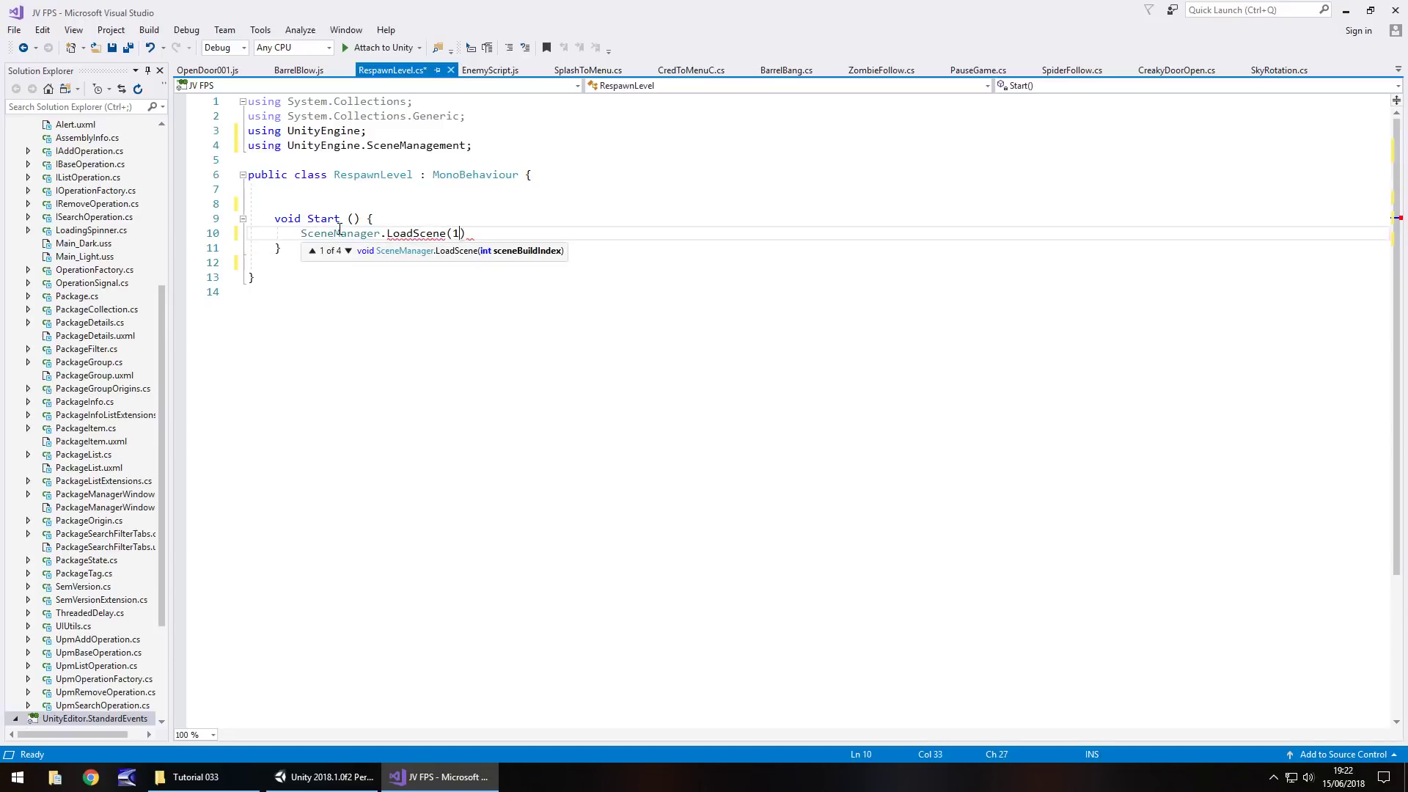
type(");")
key("ctrl+s")
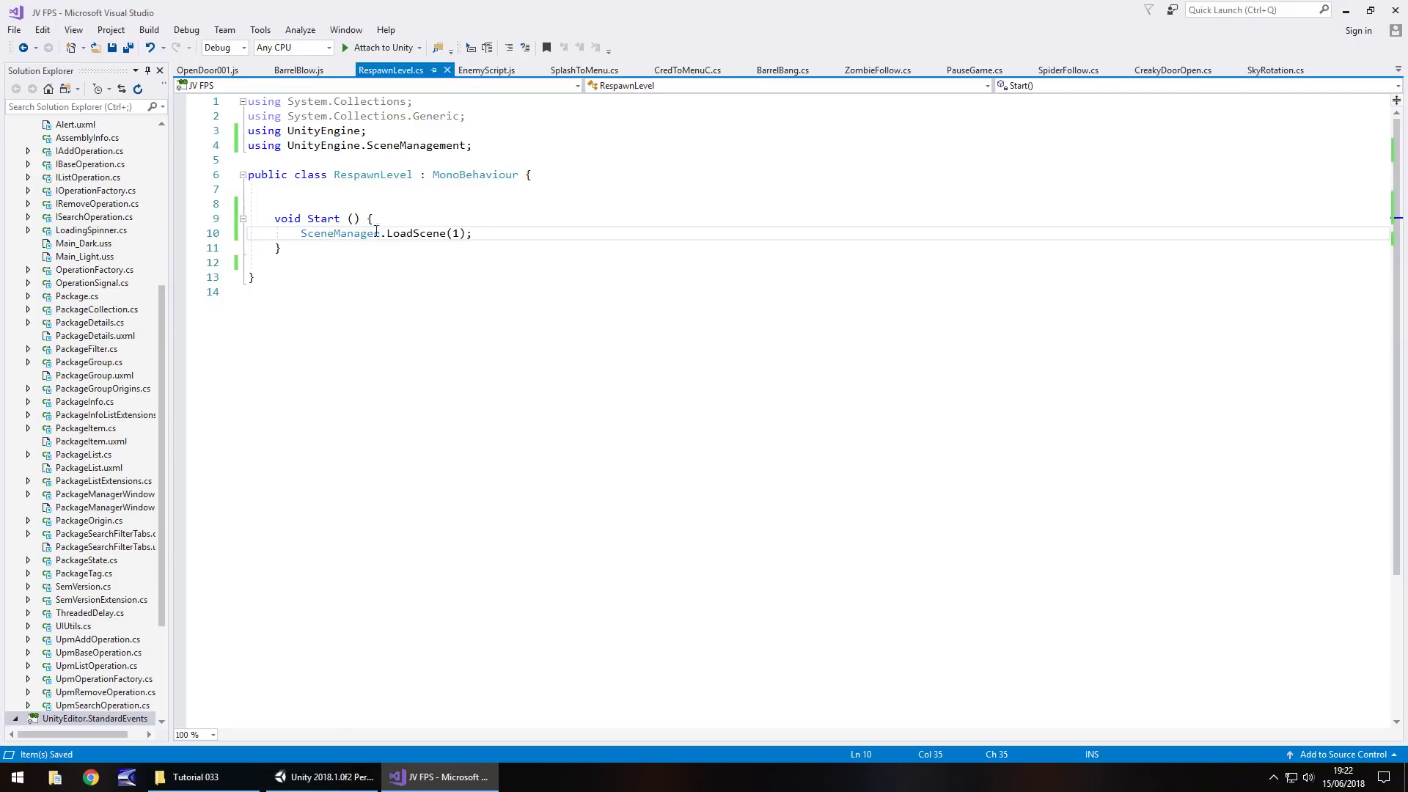
- Back in Unity, create an empty game object named RespawnScript in the Respawn scene
left_click(322, 777)
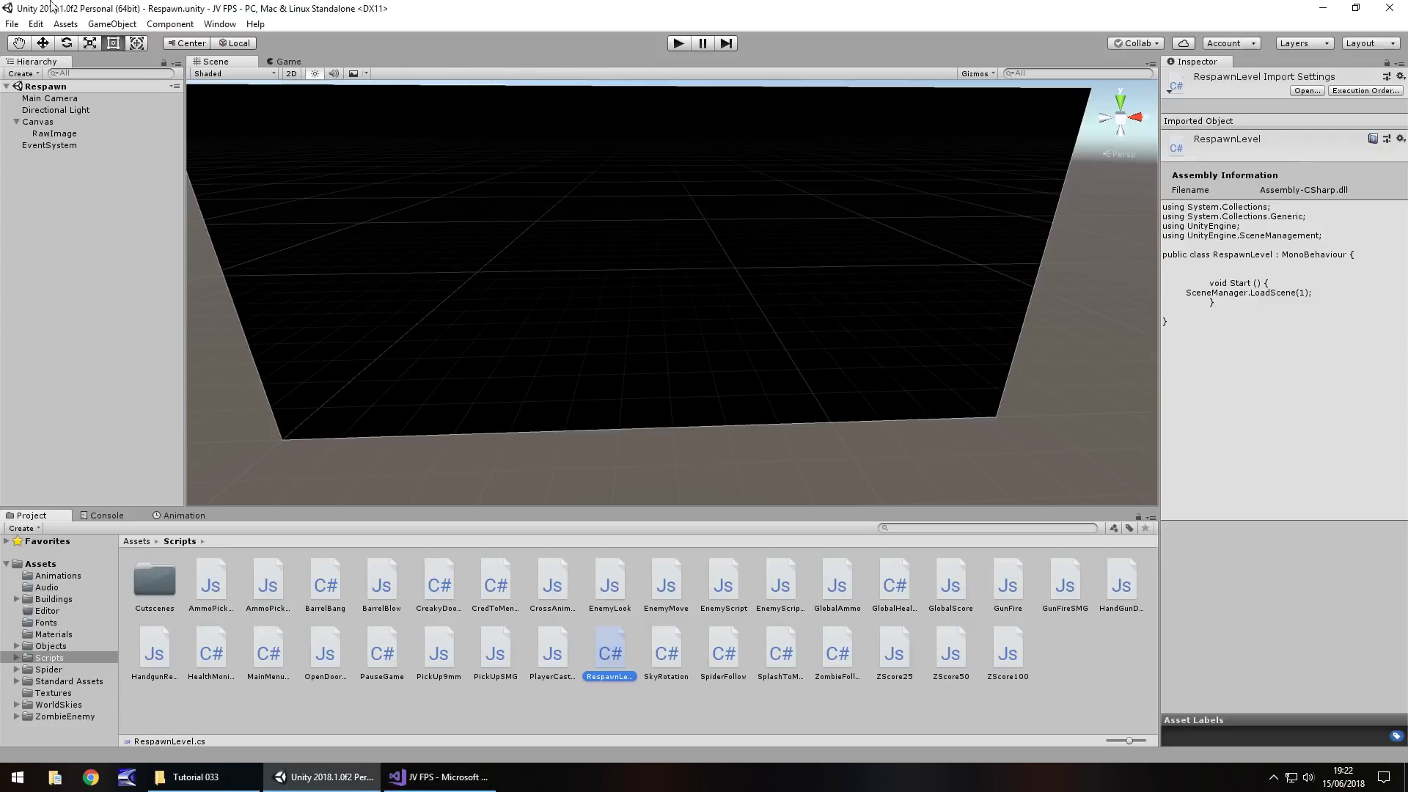
left_click(112, 23)
left_click(118, 41)
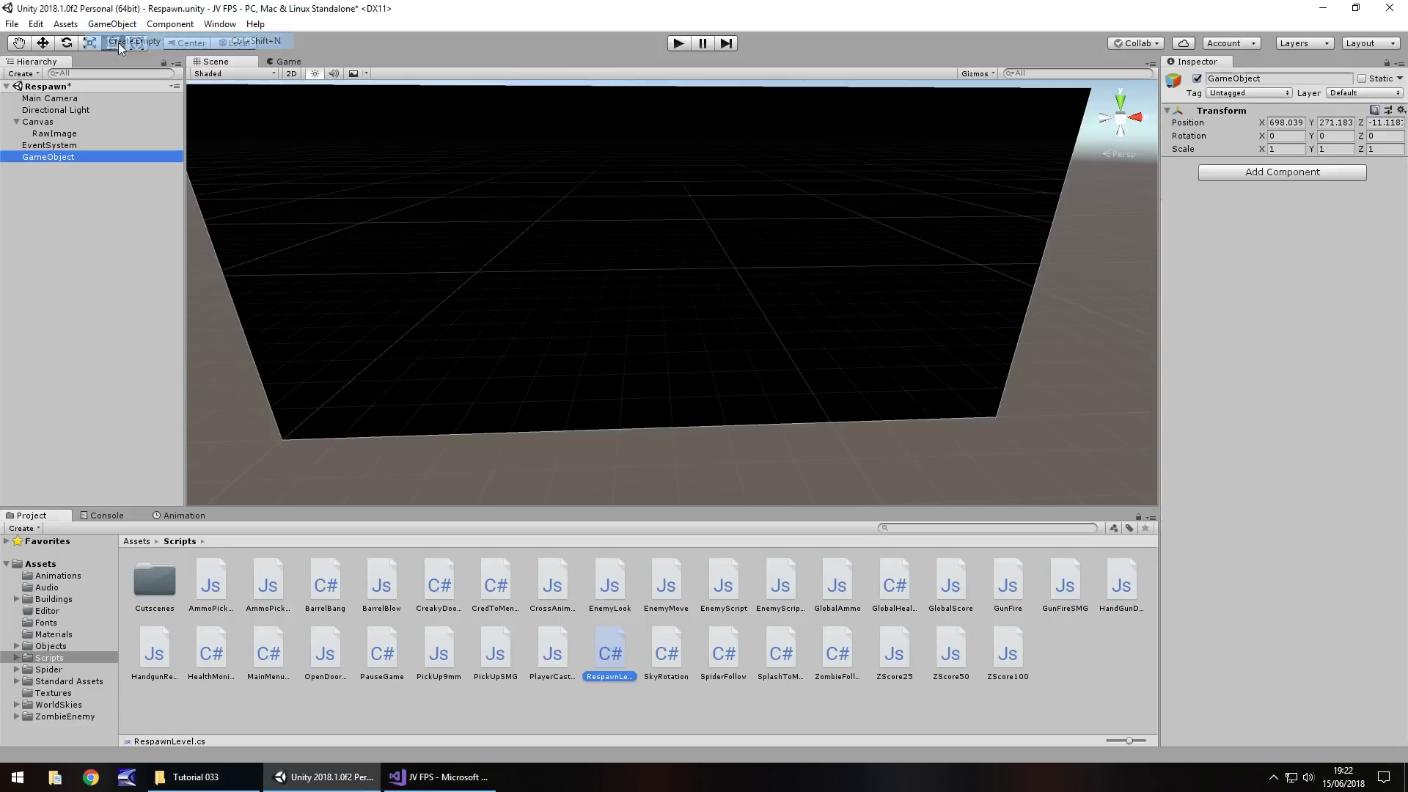
left_click(59, 157)
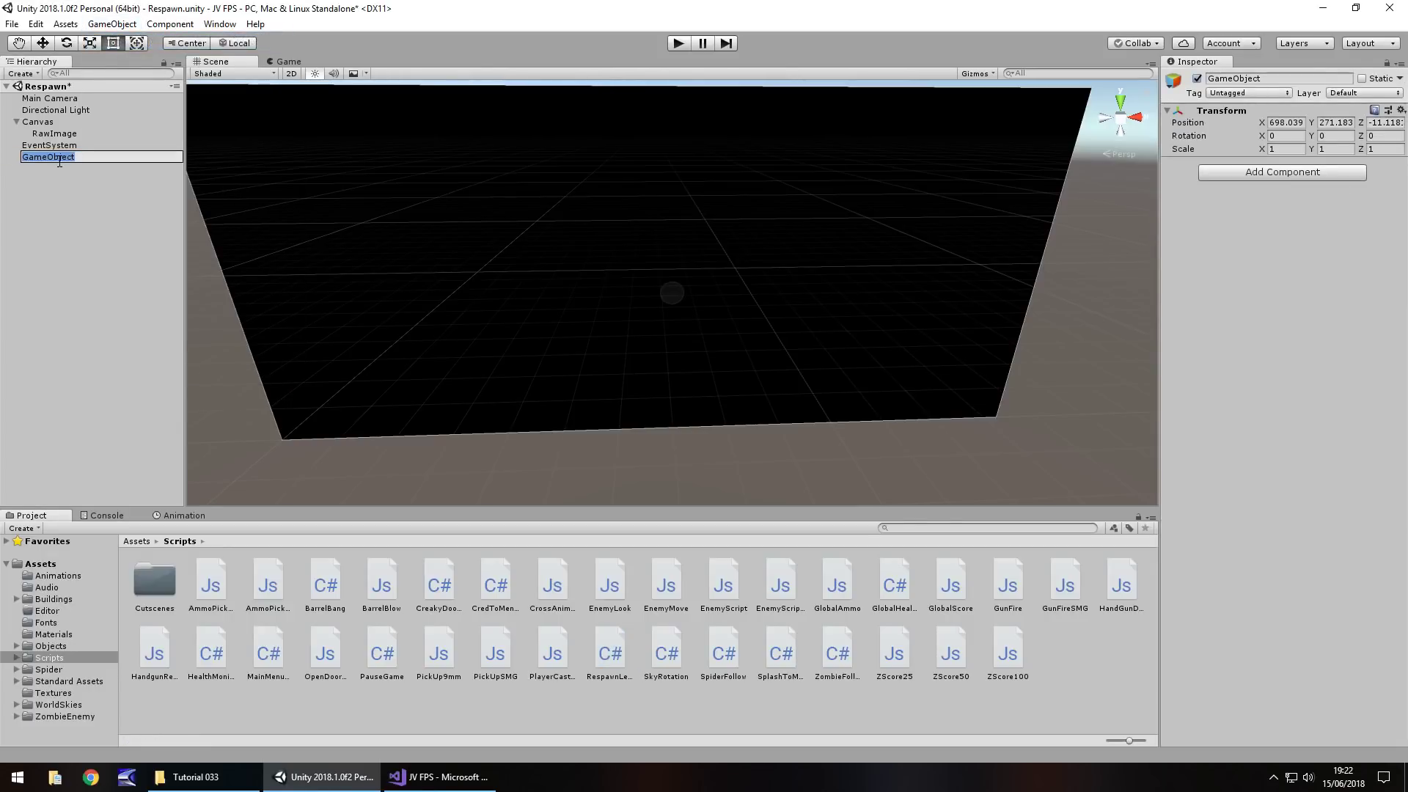
type("RespawnScript")
key("Return")
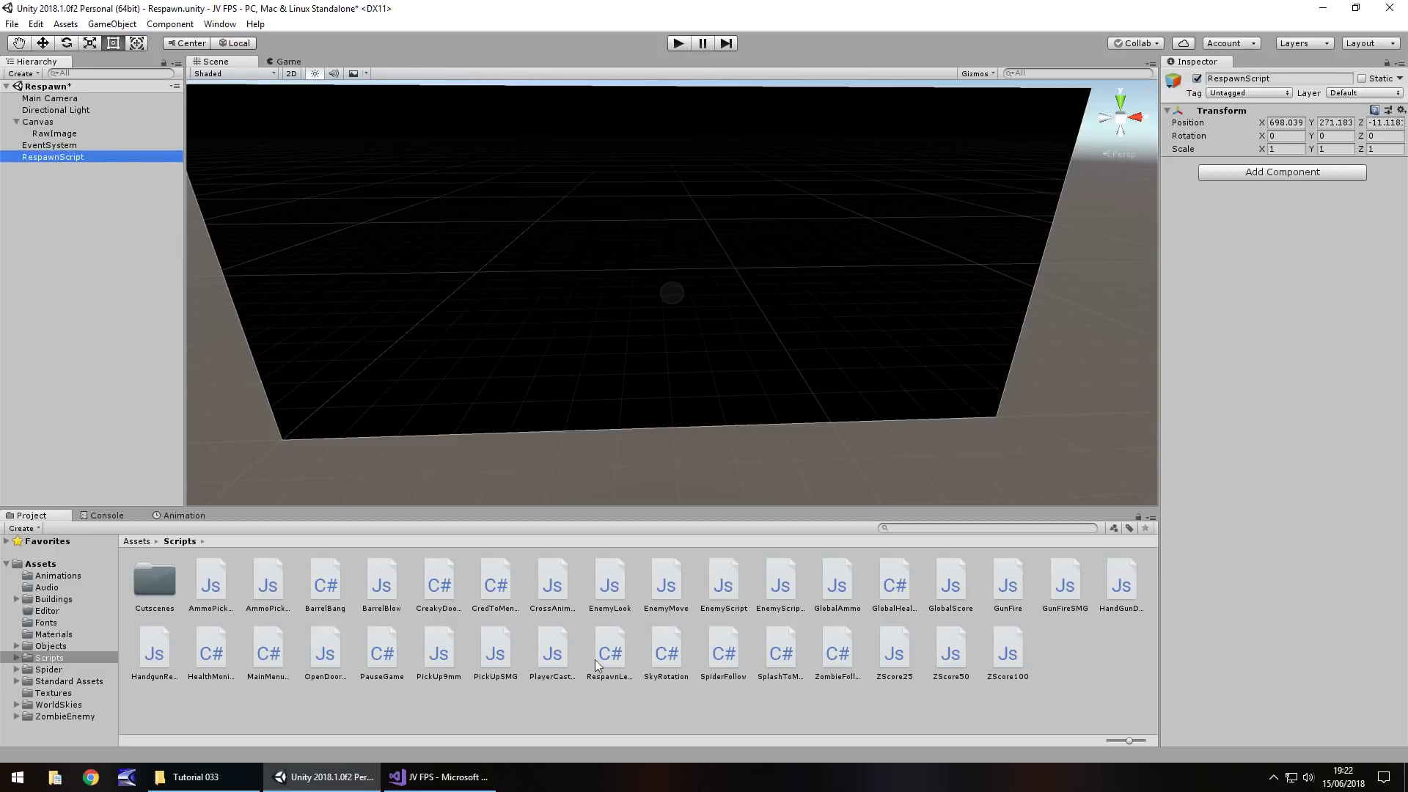
- Attach the RespawnLevel script to the RespawnScript object and test the saved scene in play mode
left_click_drag(612, 655, 69, 157)
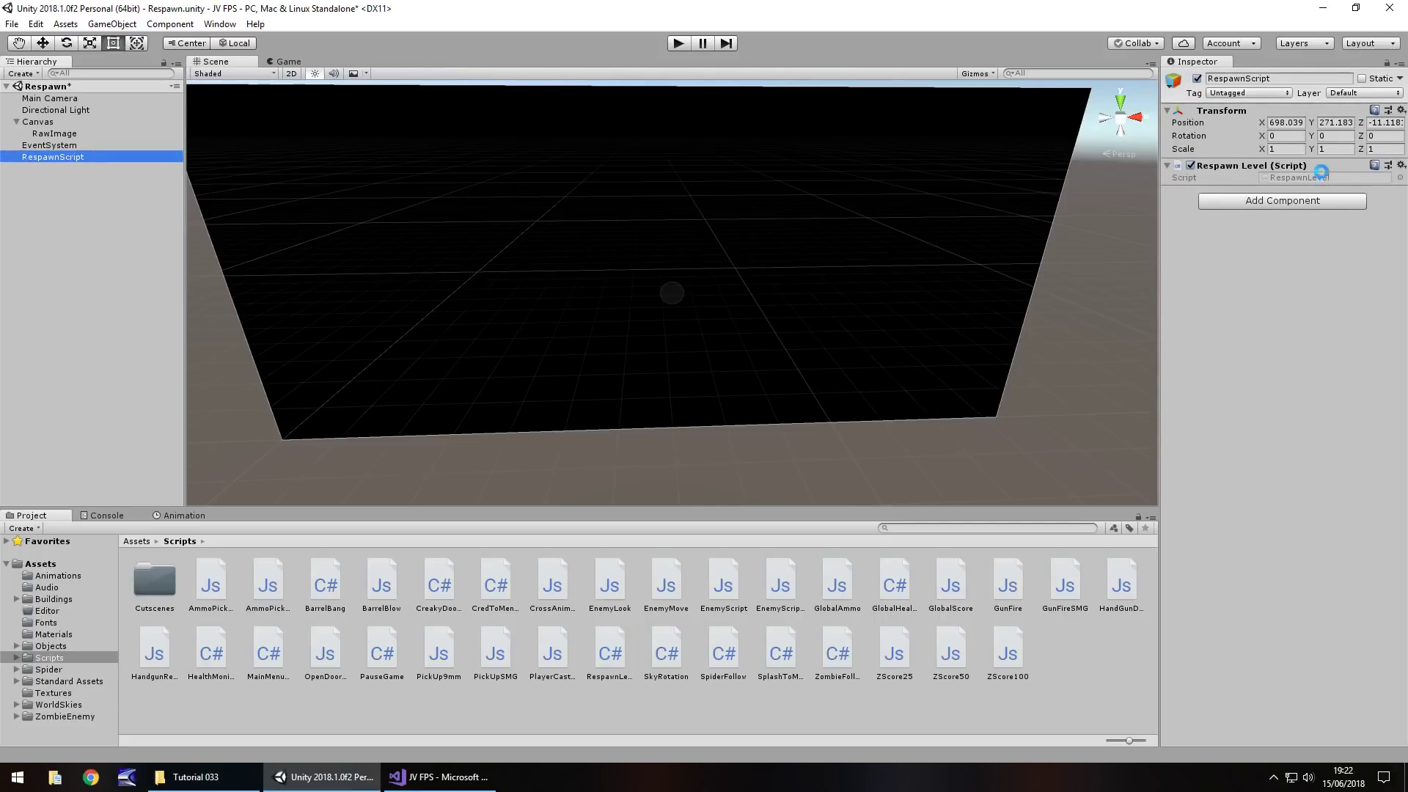
key("ctrl+s")
left_click(677, 44)
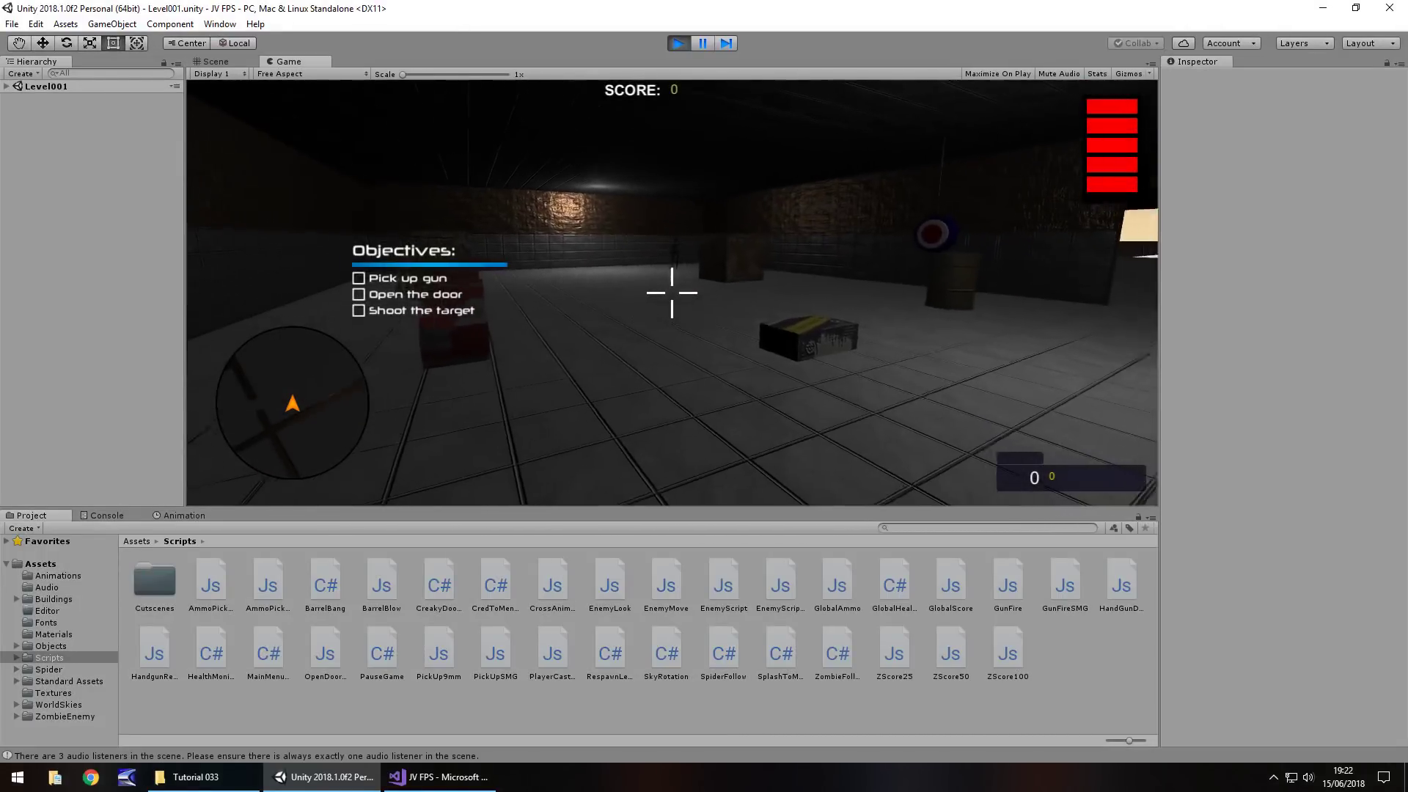
key("ctrl+p")
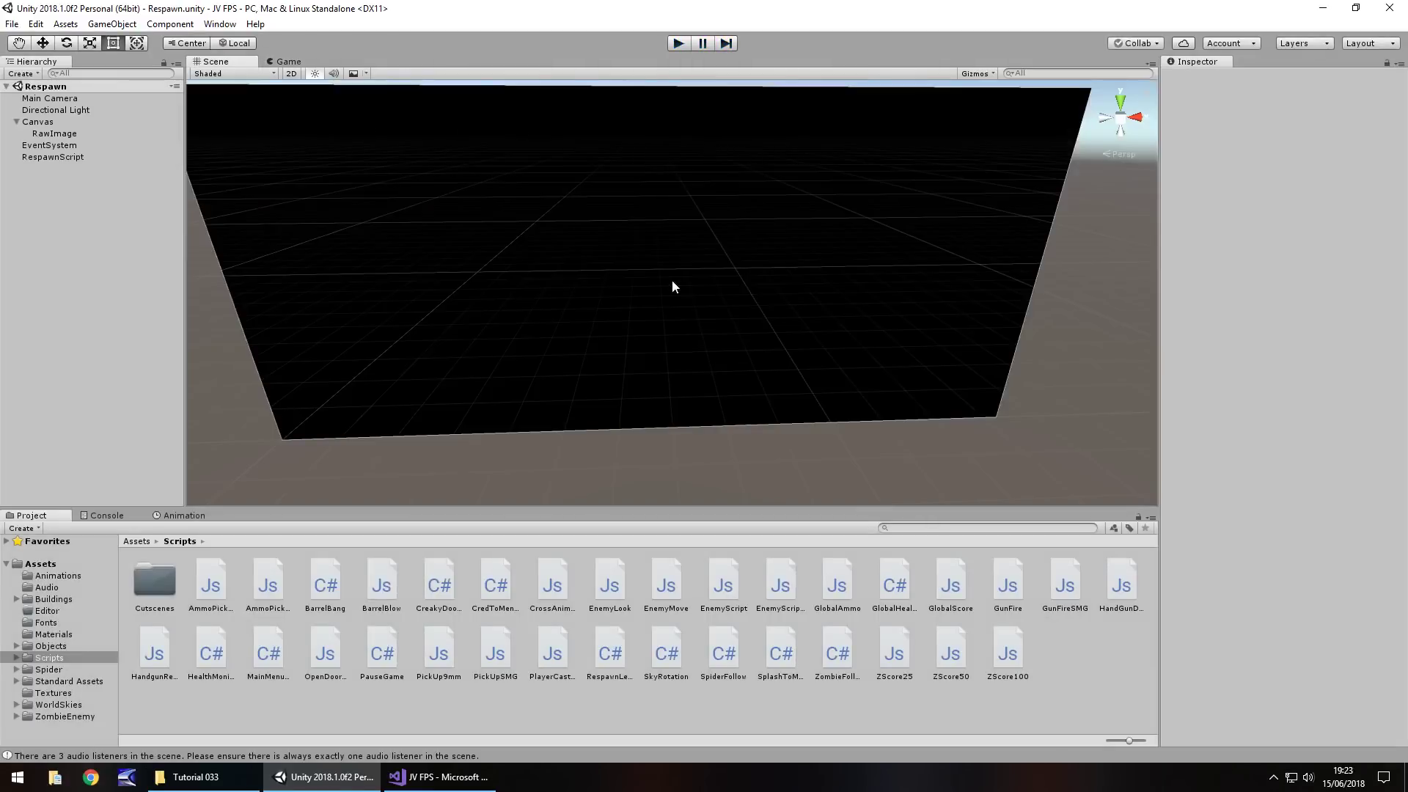
- Open the Level001 scene from the project's Assets folder
left_click(40, 563)
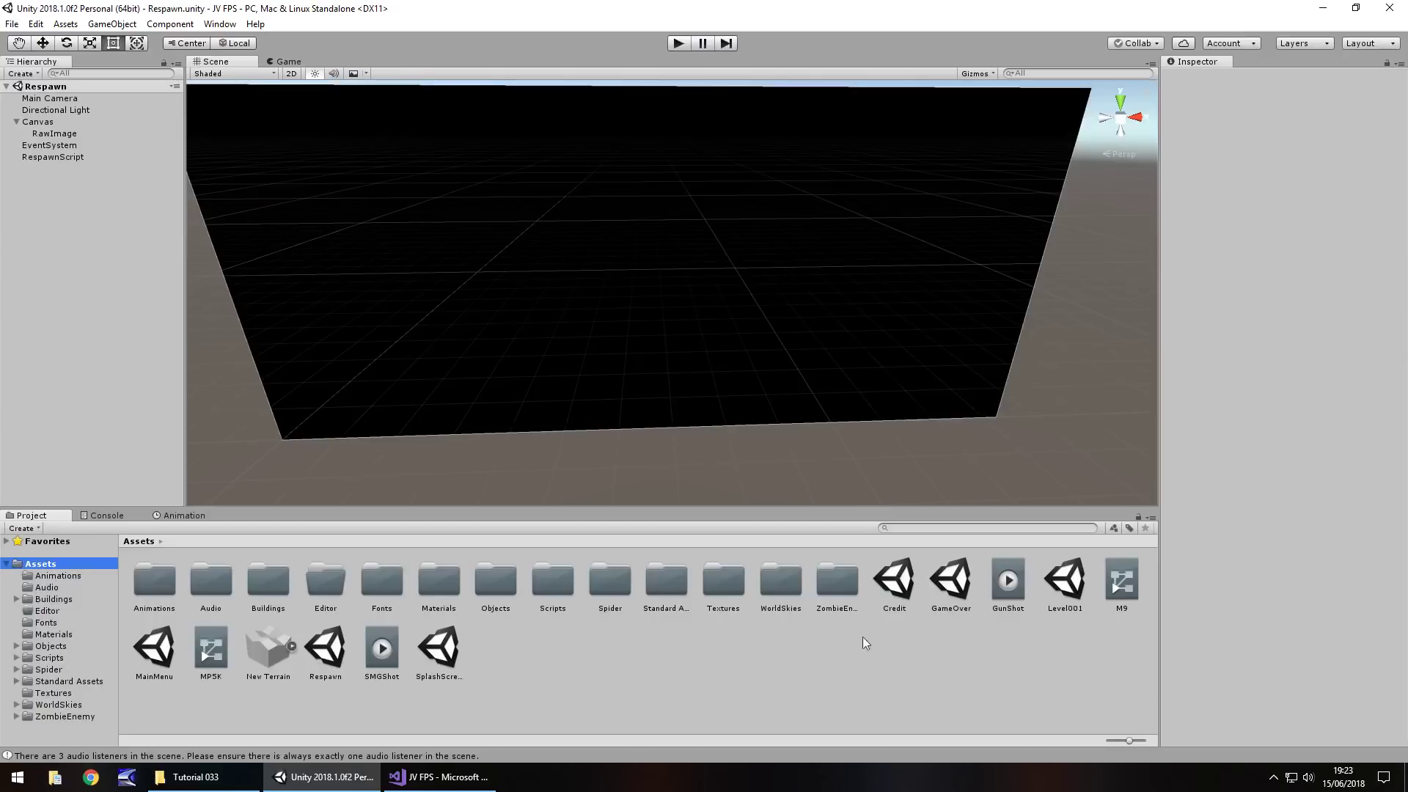
double_click(1068, 579)
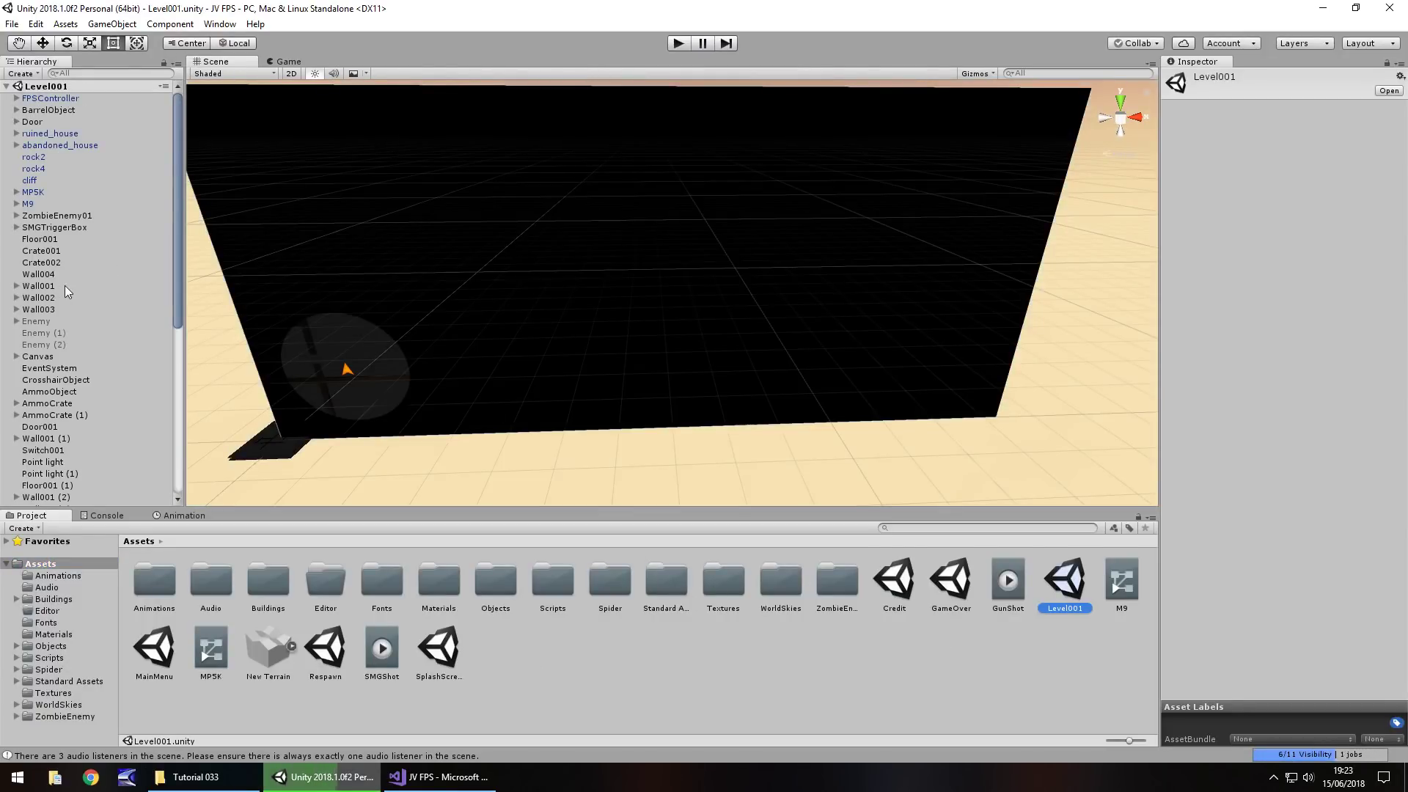
- Activate the hidden PauseMenu under the Canvas and select its RespawnButton to show its settings
left_click(16, 356)
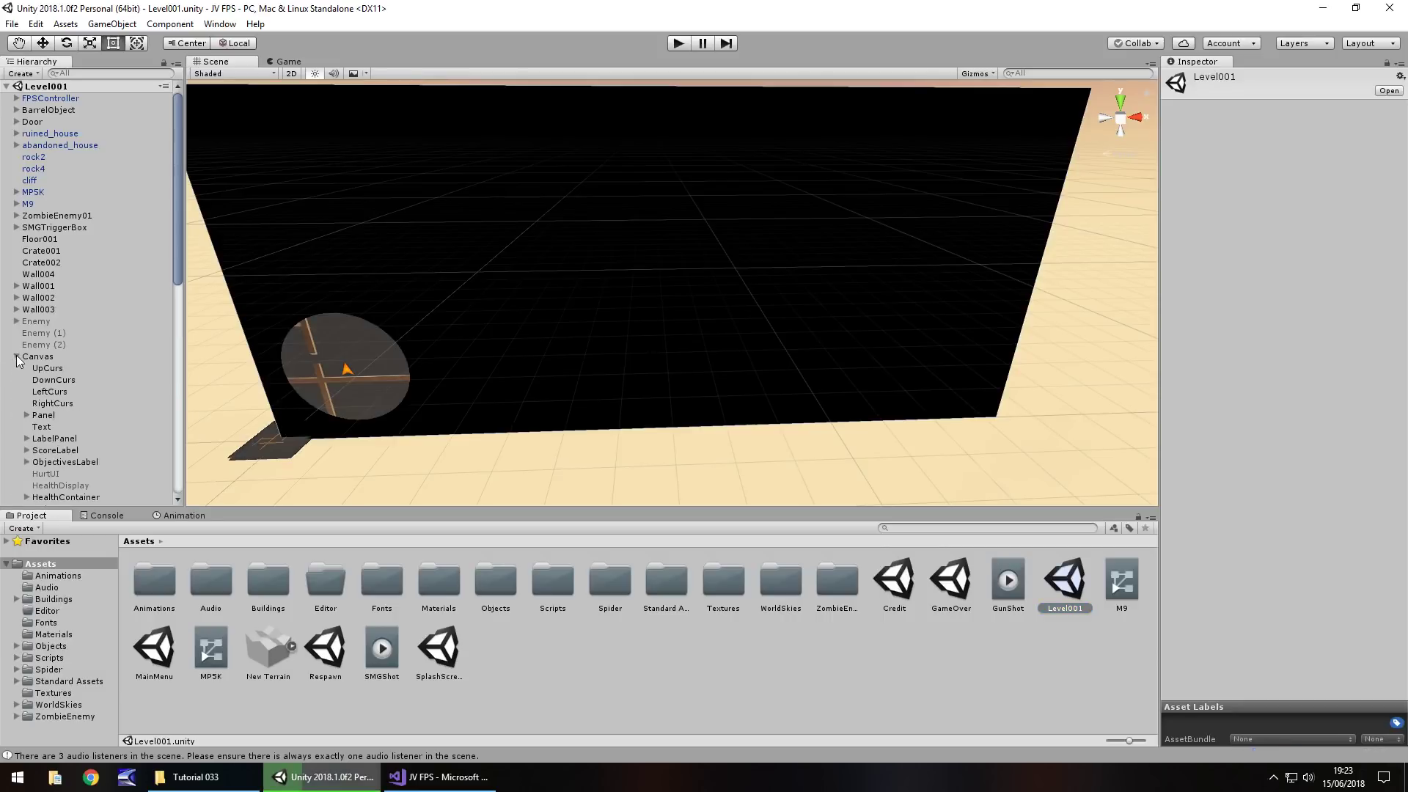
left_click_drag(181, 253, 167, 317)
double_click(61, 378)
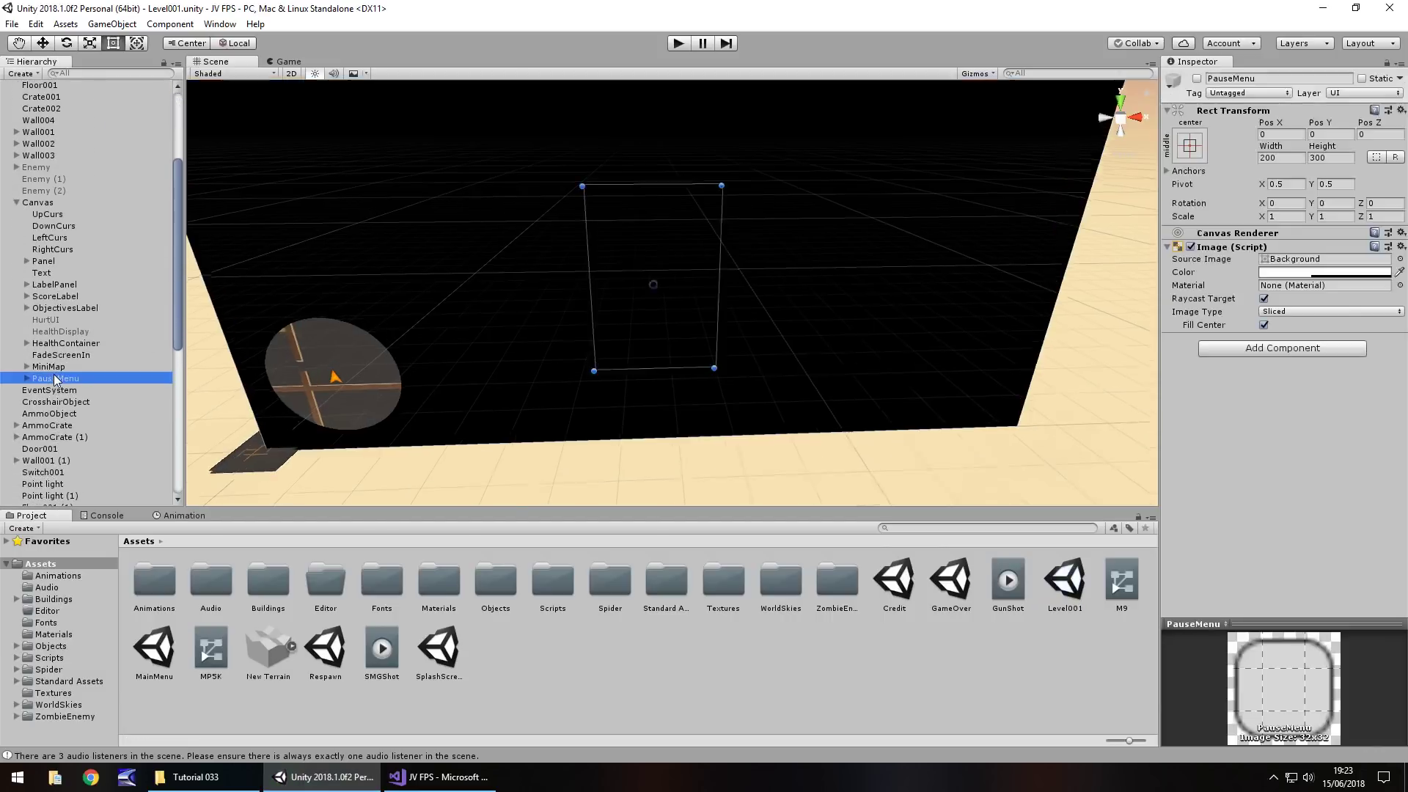
left_click(1197, 79)
left_click(640, 306)
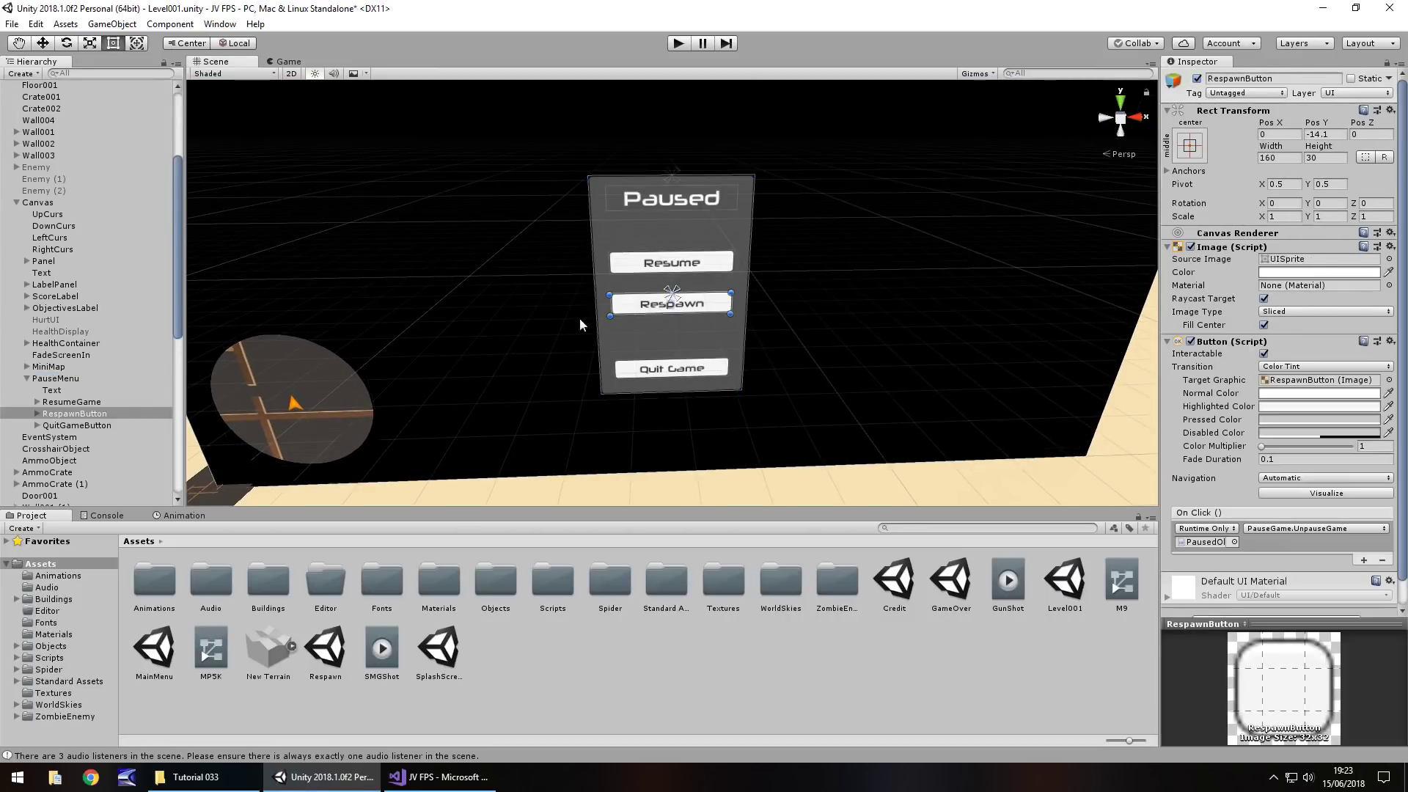
left_click(37, 414)
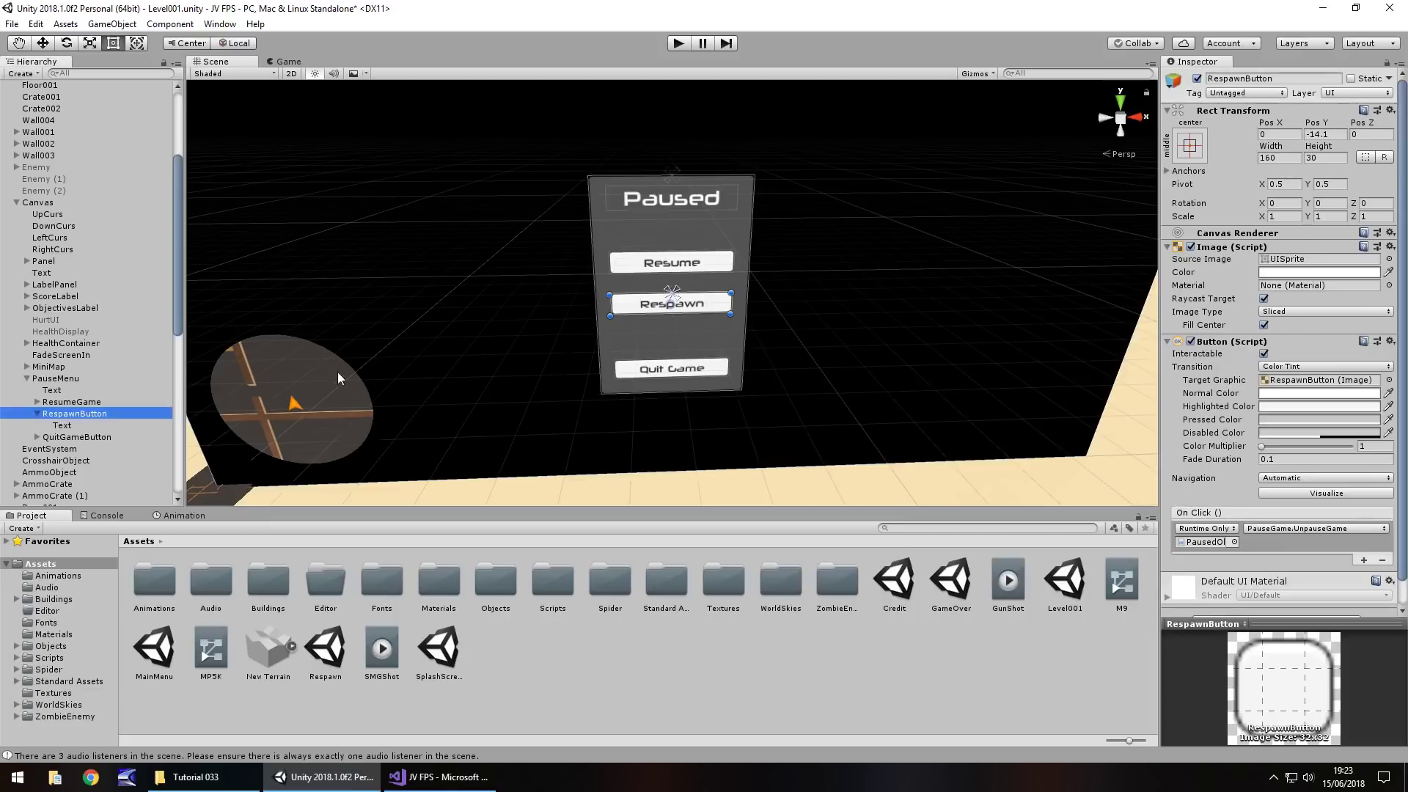
- Locate the PausedObject referenced by the Respawn button's On Click event and open its PauseGame script in Visual Studio
left_click(1214, 542)
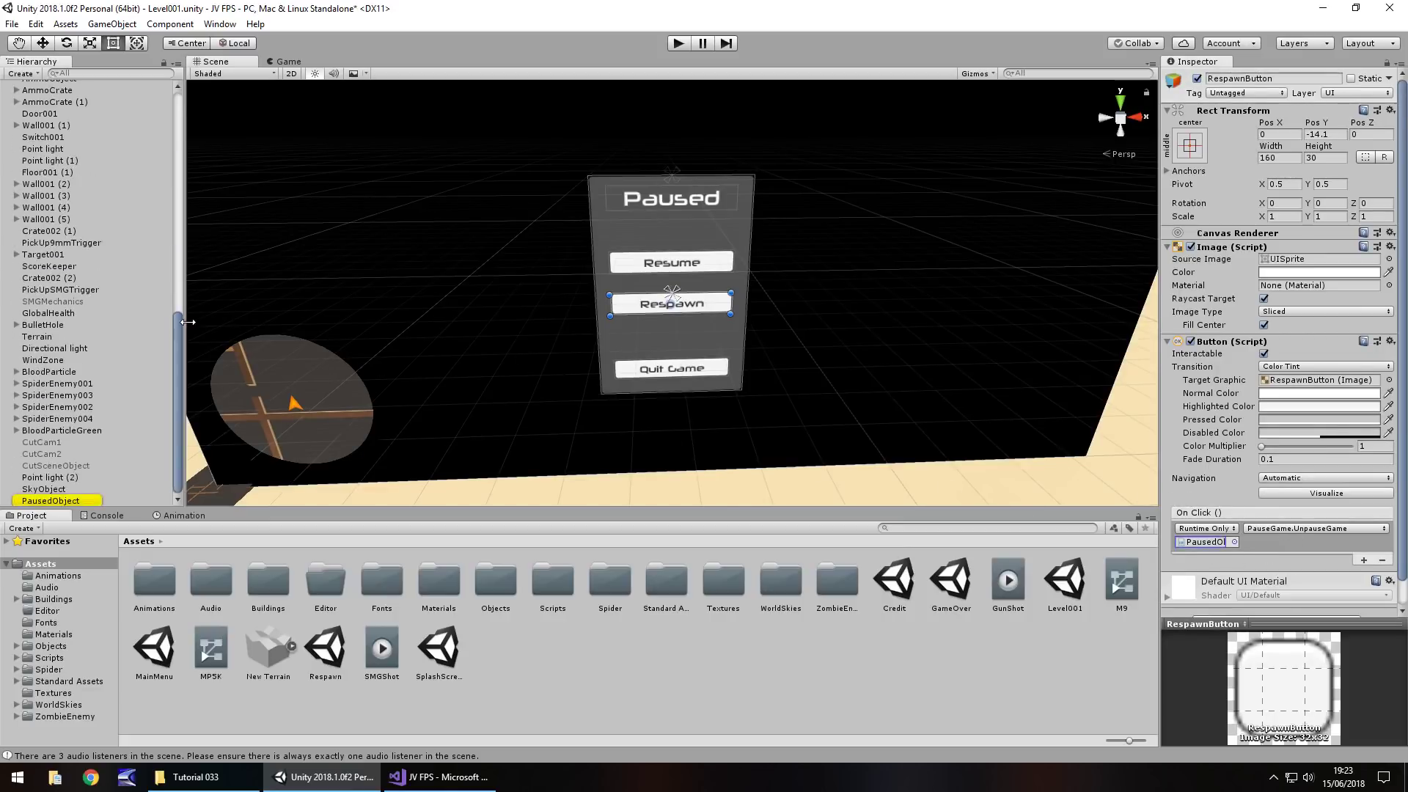
left_click(33, 500)
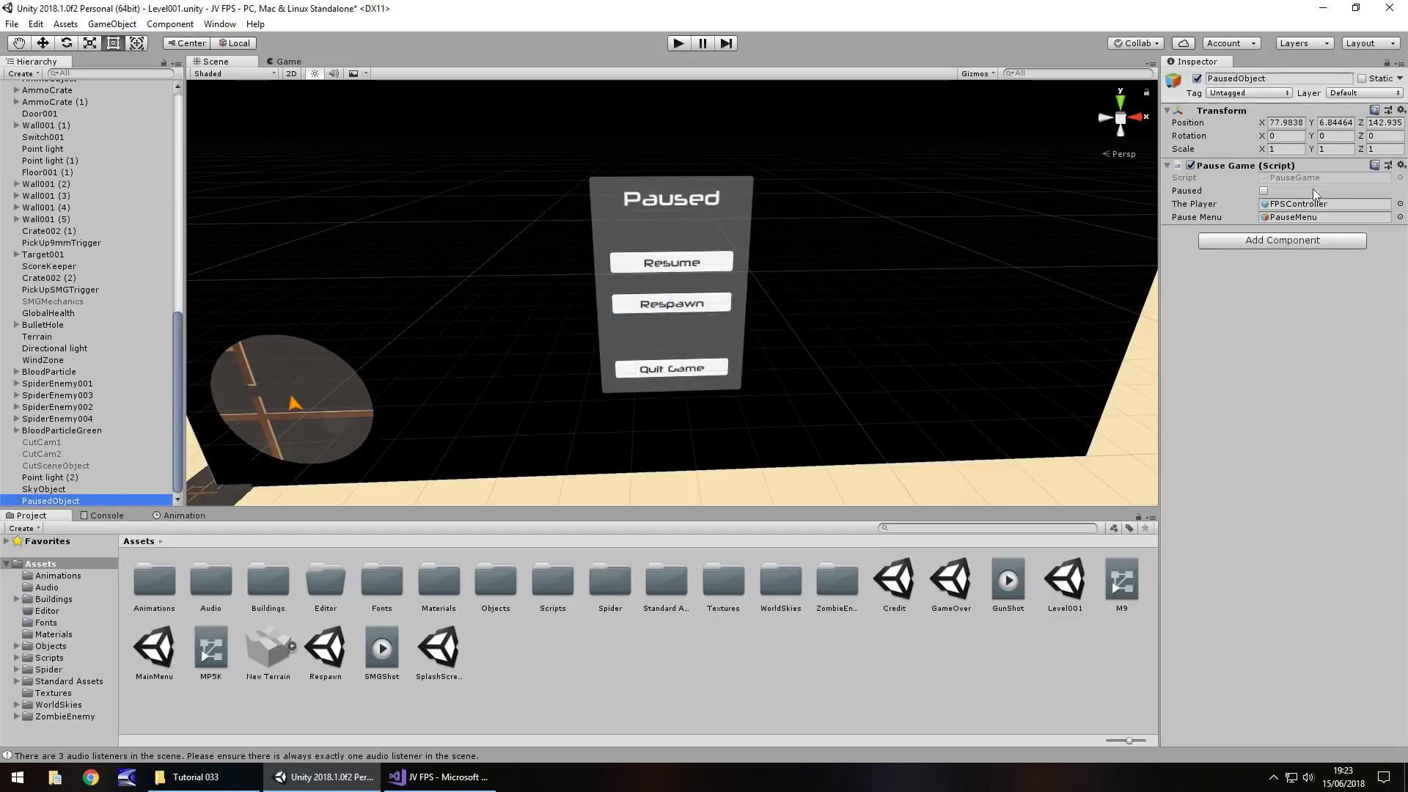
left_click(1315, 177)
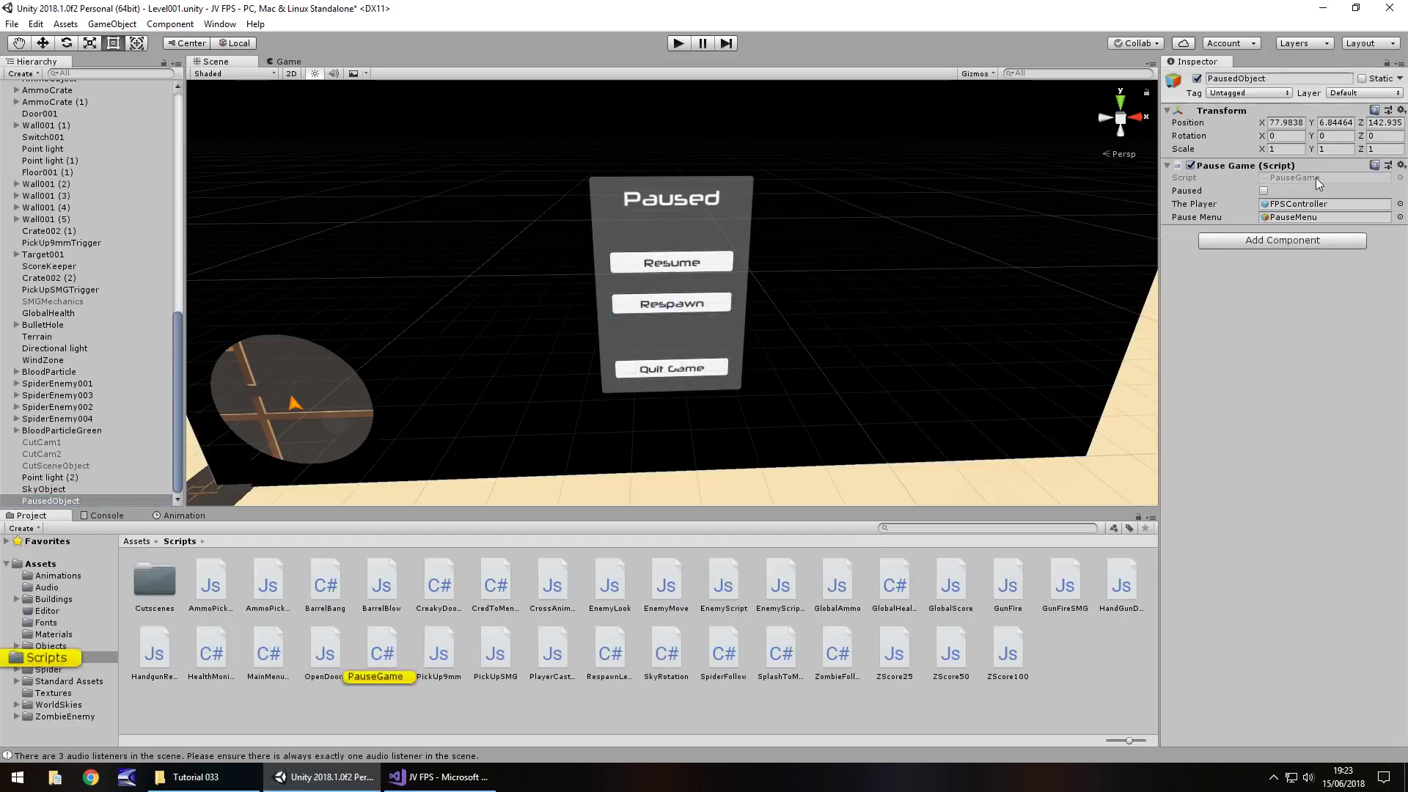
key("alt+Tab")
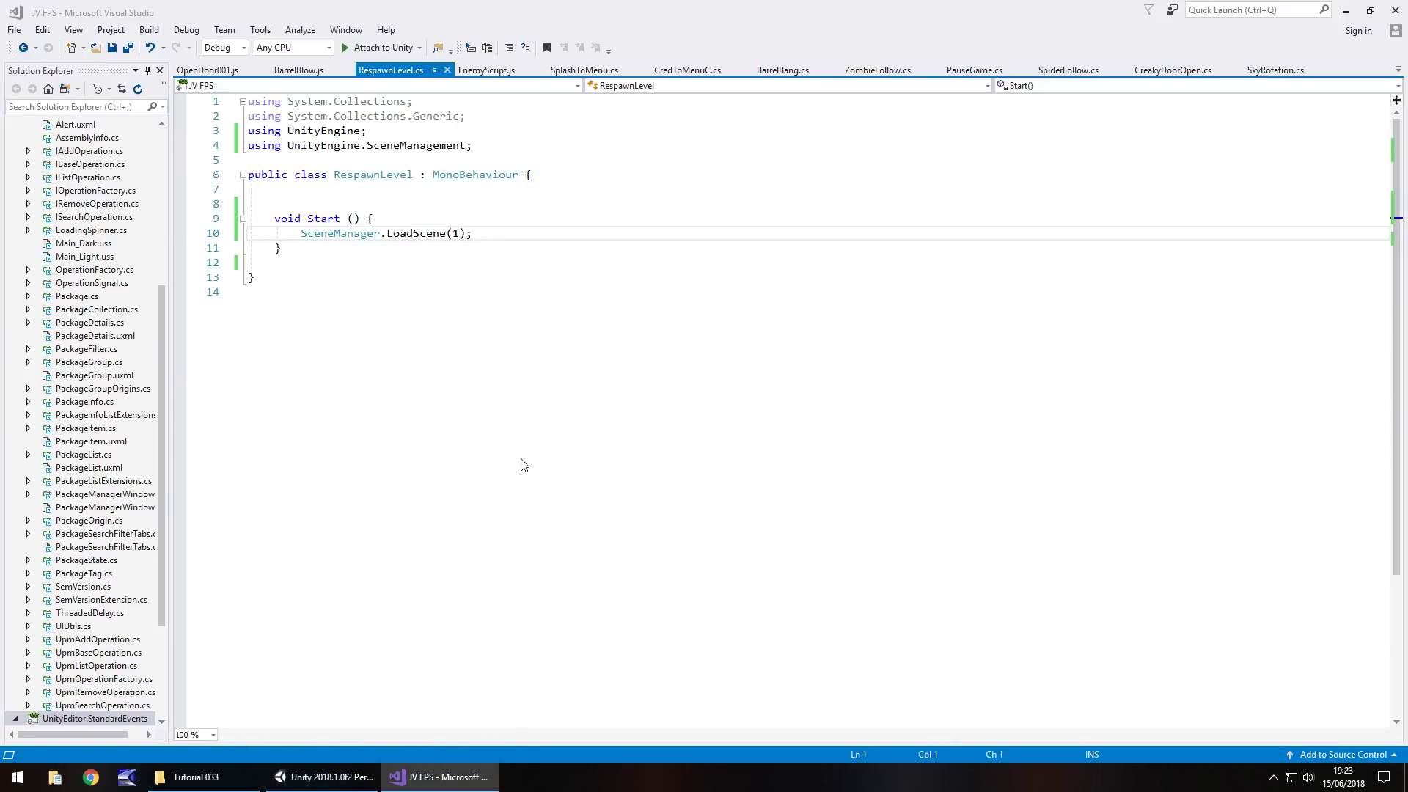
- Add an empty "public void RespawnGame()" method below UnpauseGame in the PauseGame script
scroll(308, 549, "down", 3)
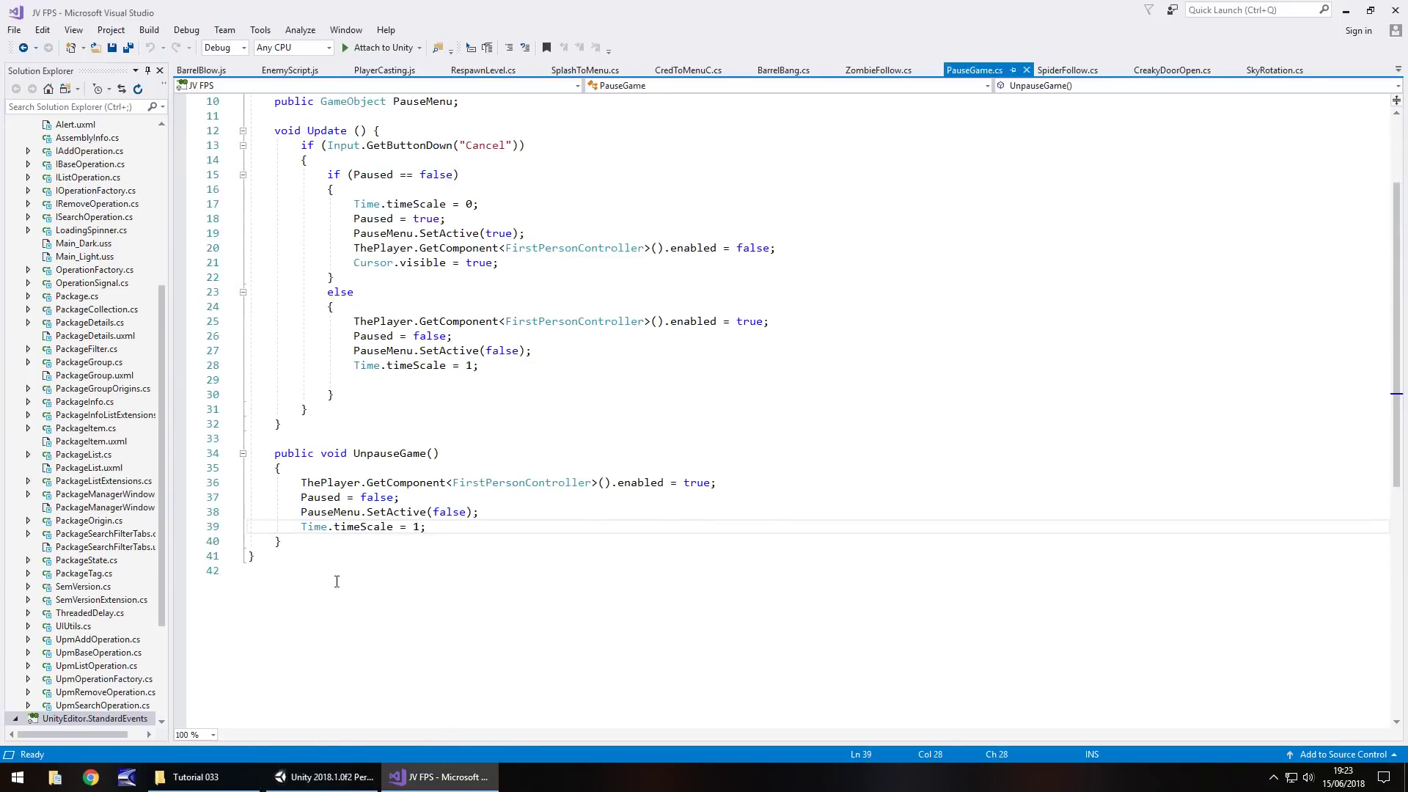
left_click(309, 549)
key("Return")
key("Return")
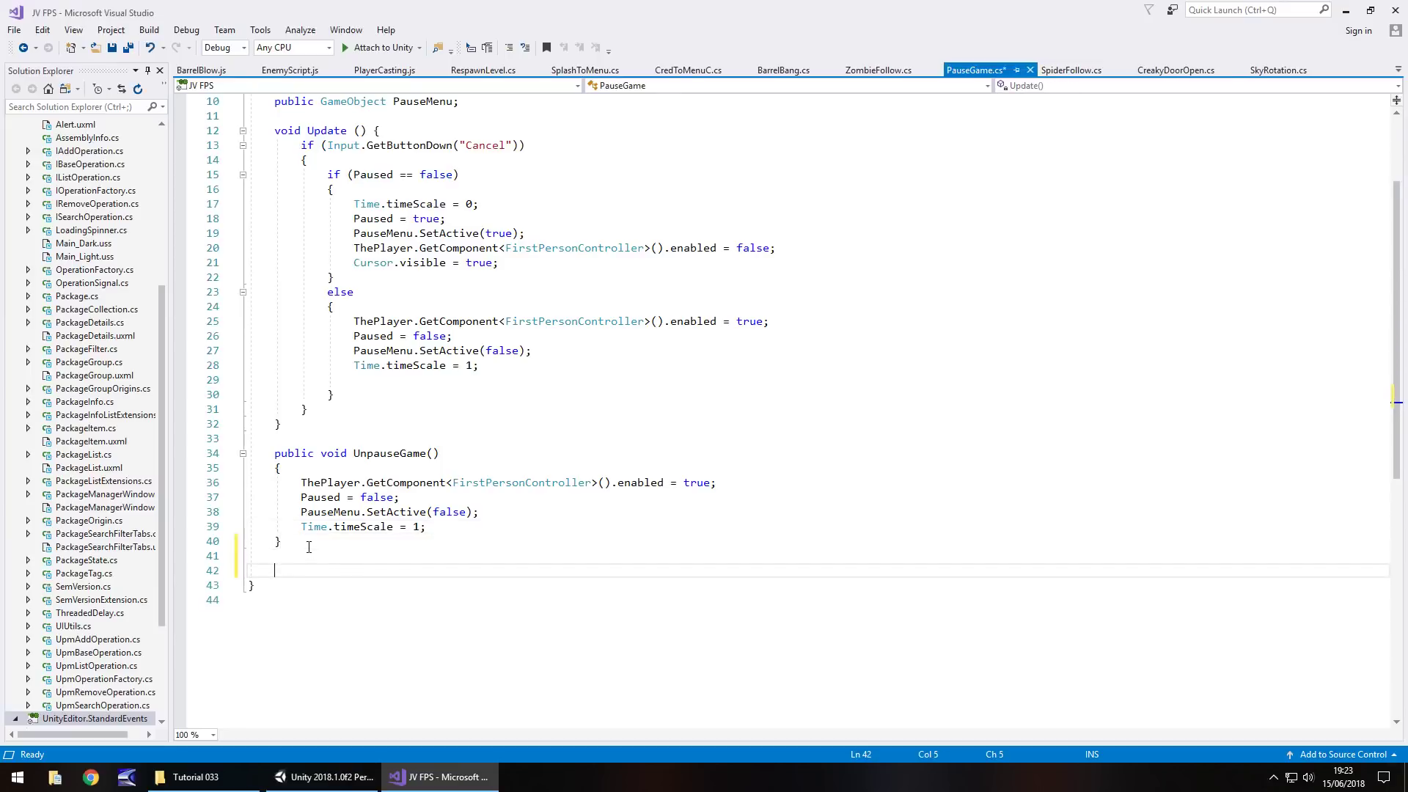
type("pu")
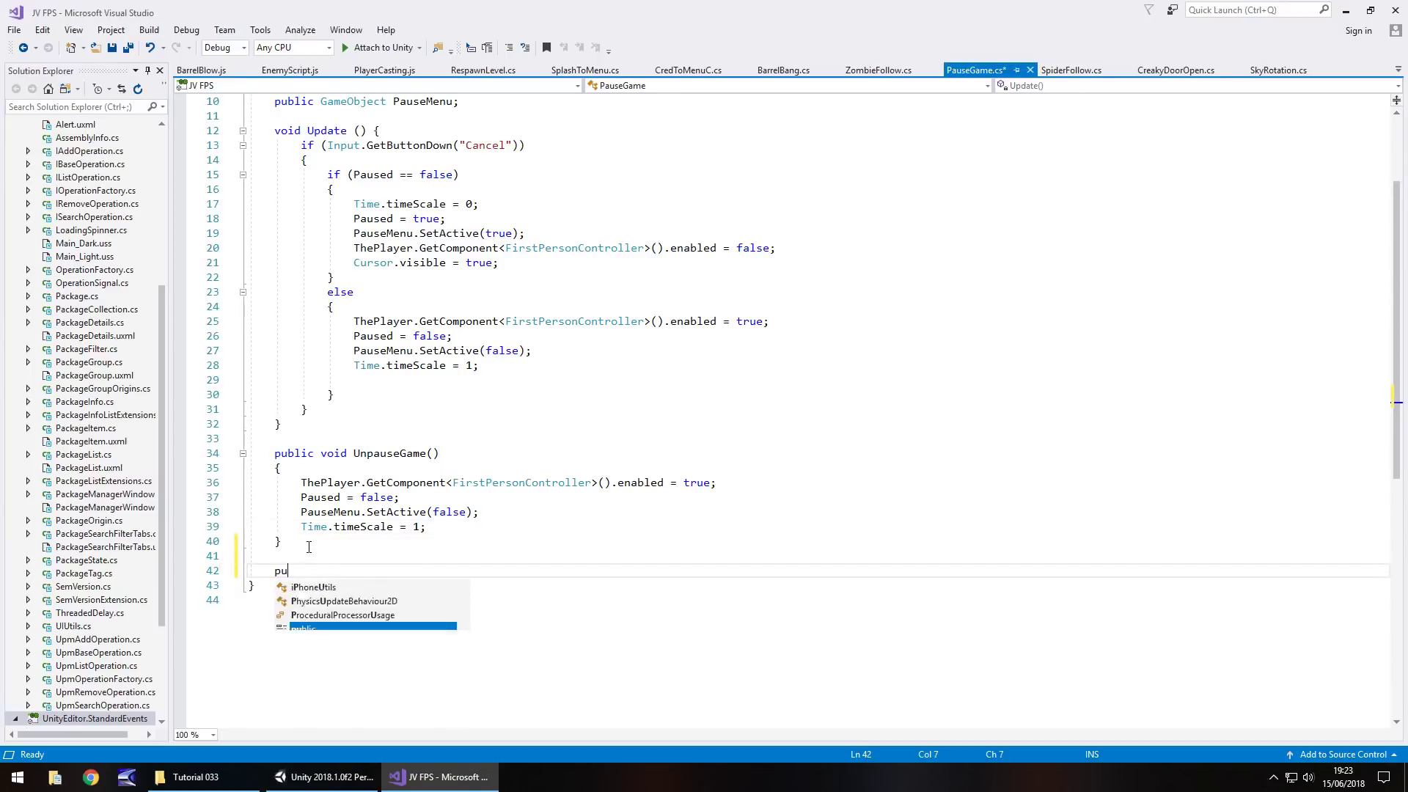
type("blic void")
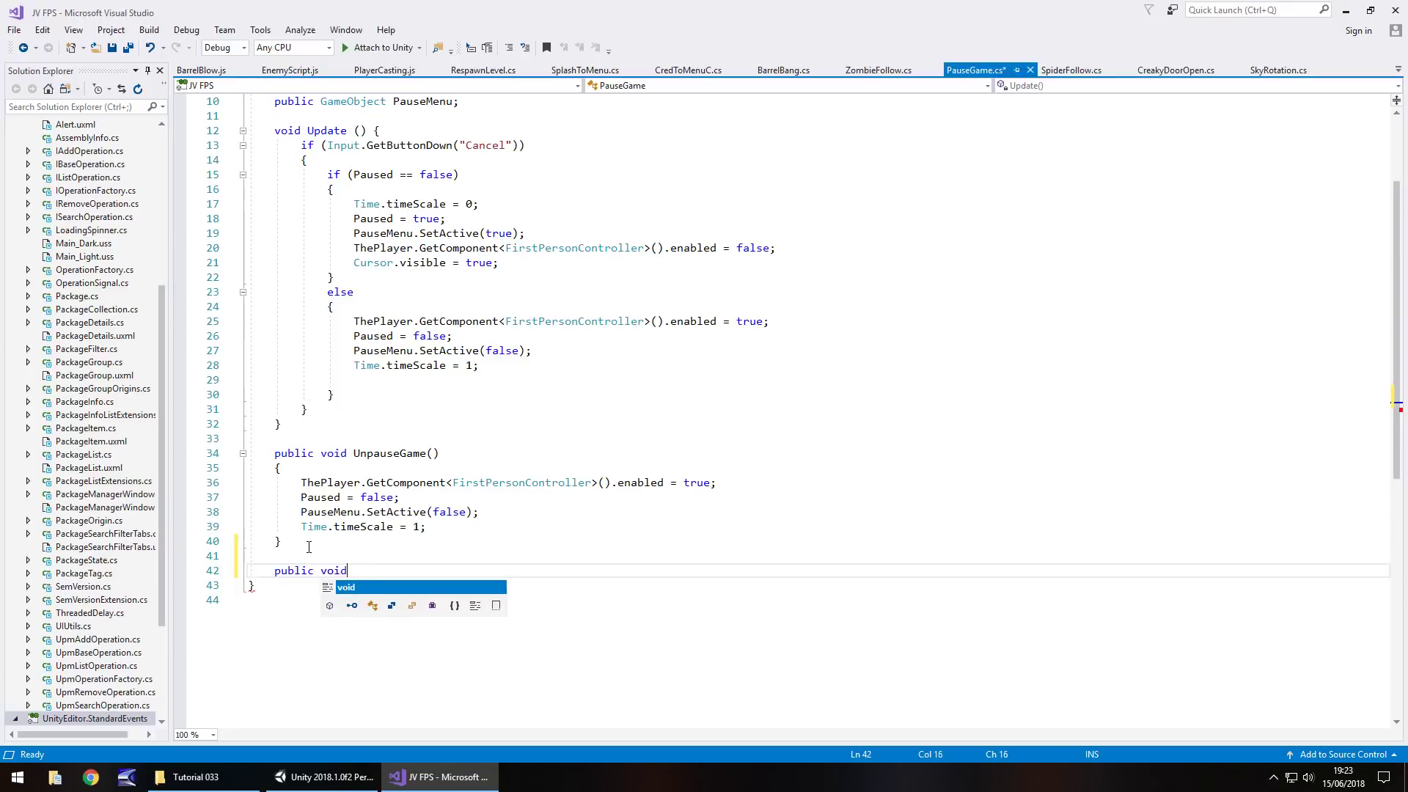
type(" Respawn")
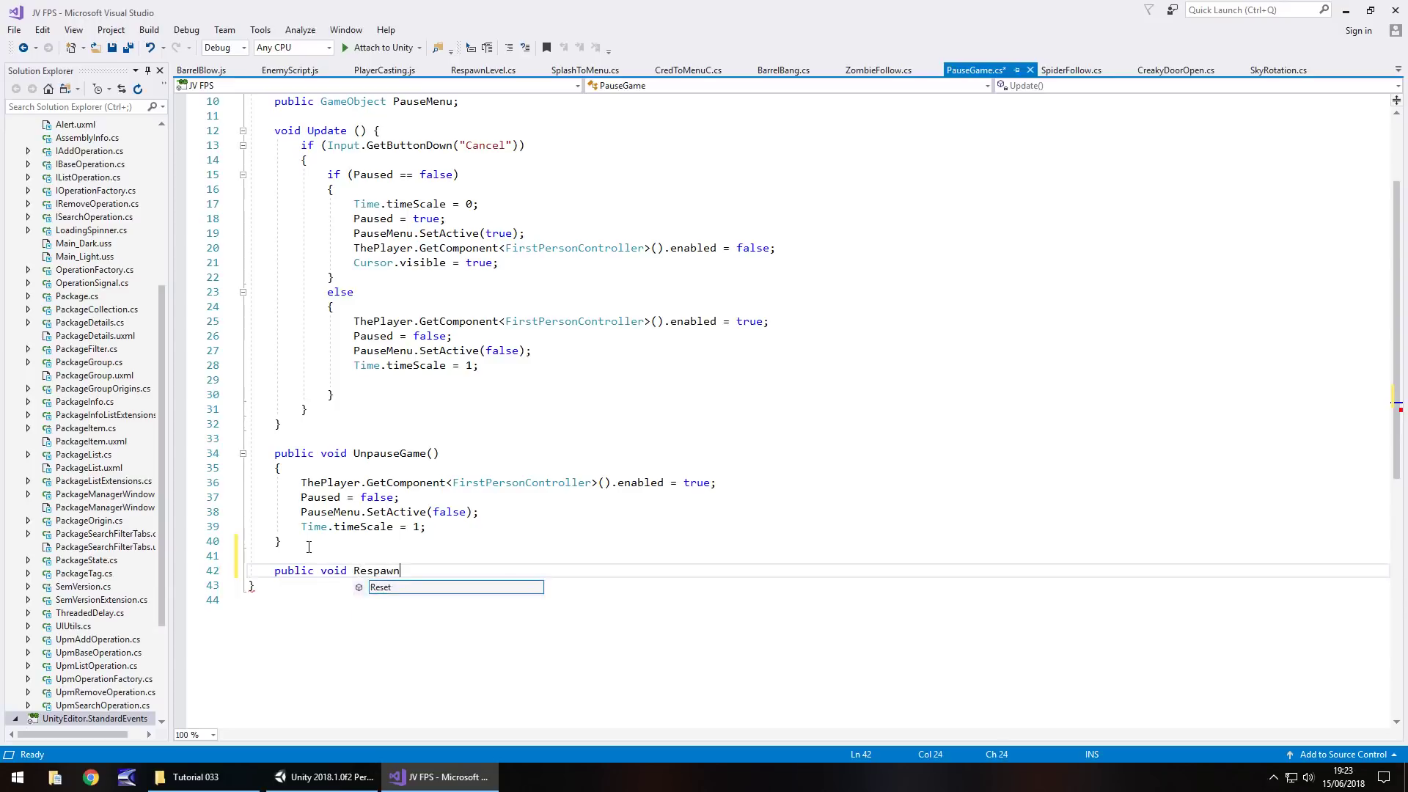
type("Game()")
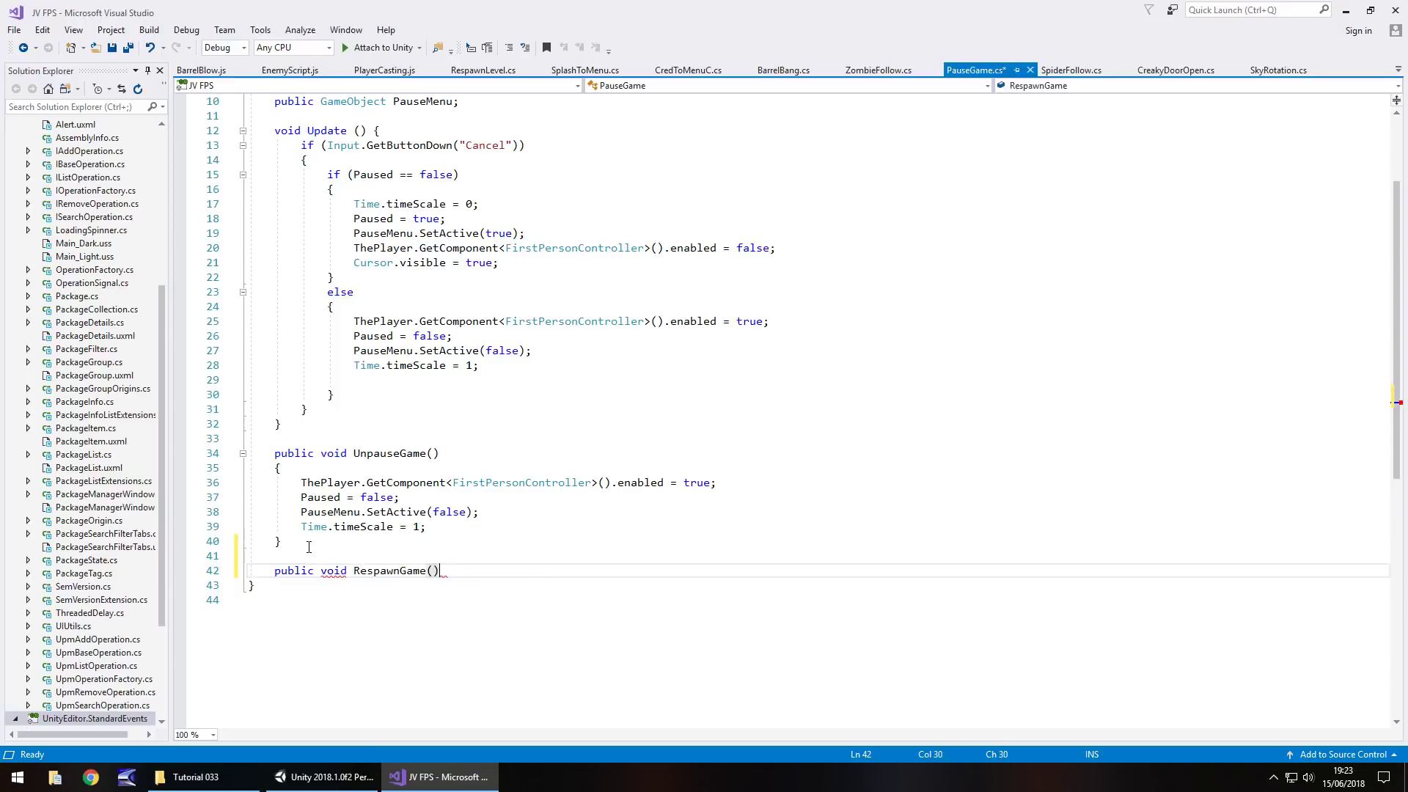
type(" {")
key("Return")
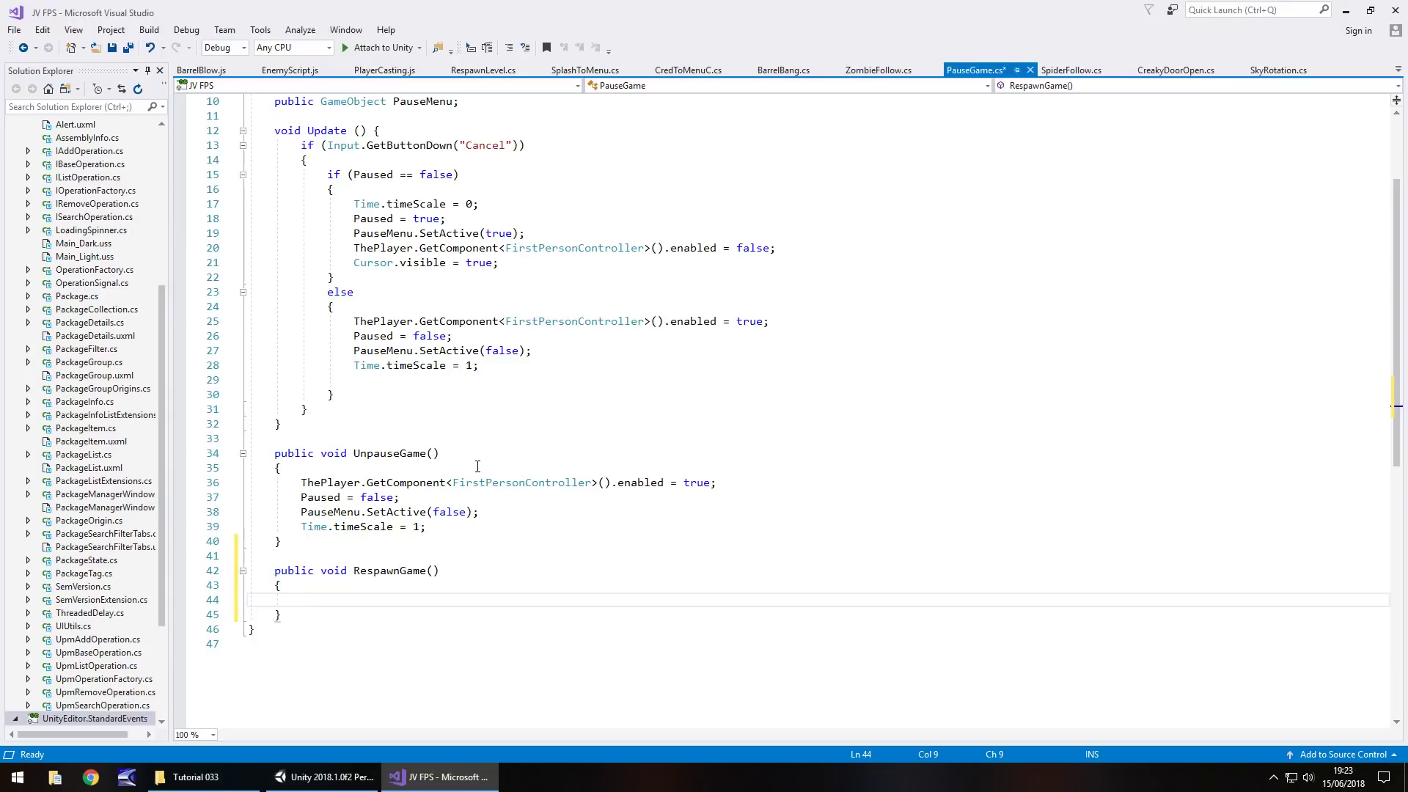
- Write "SceneManager.LoadScene(5);" inside the RespawnGame method
type("Scene")
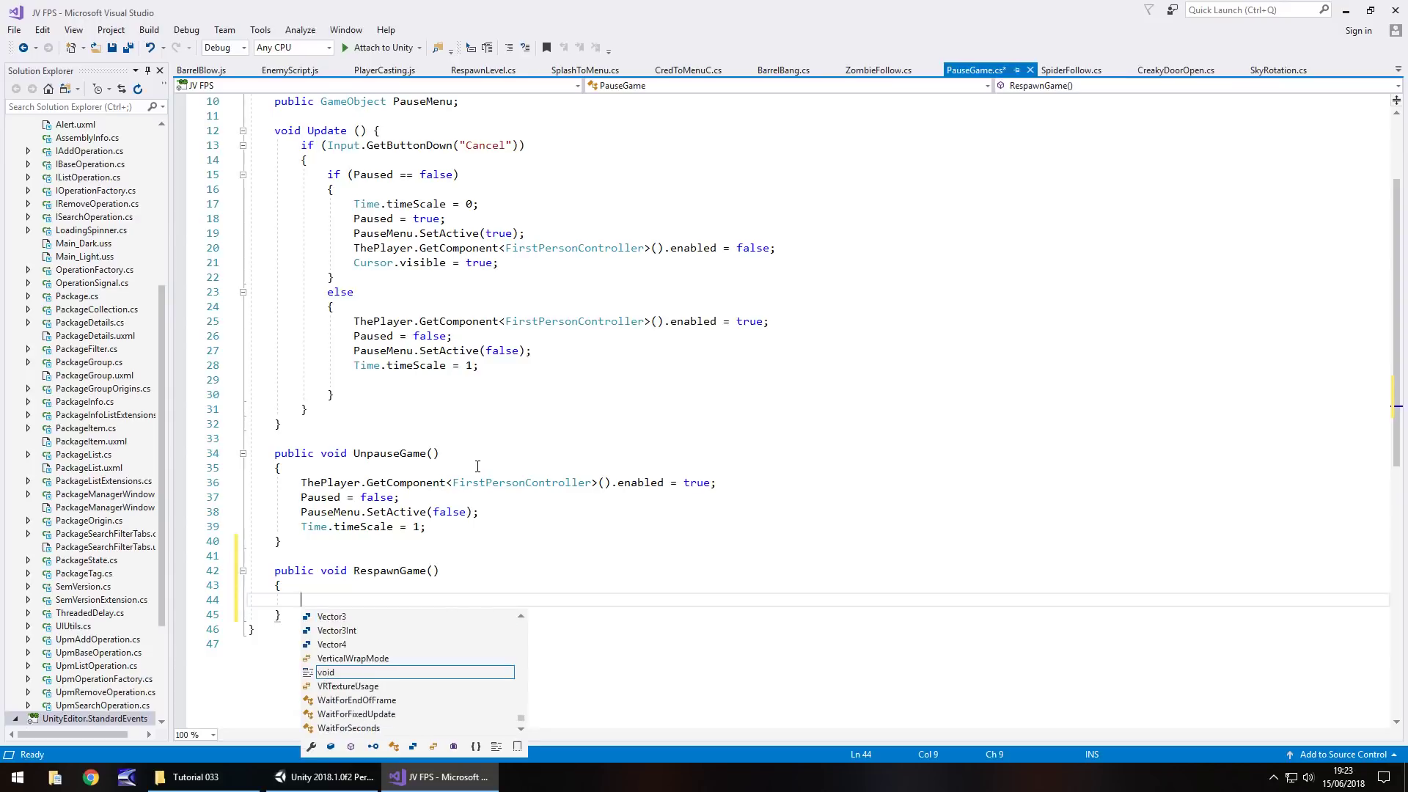
type("Manag")
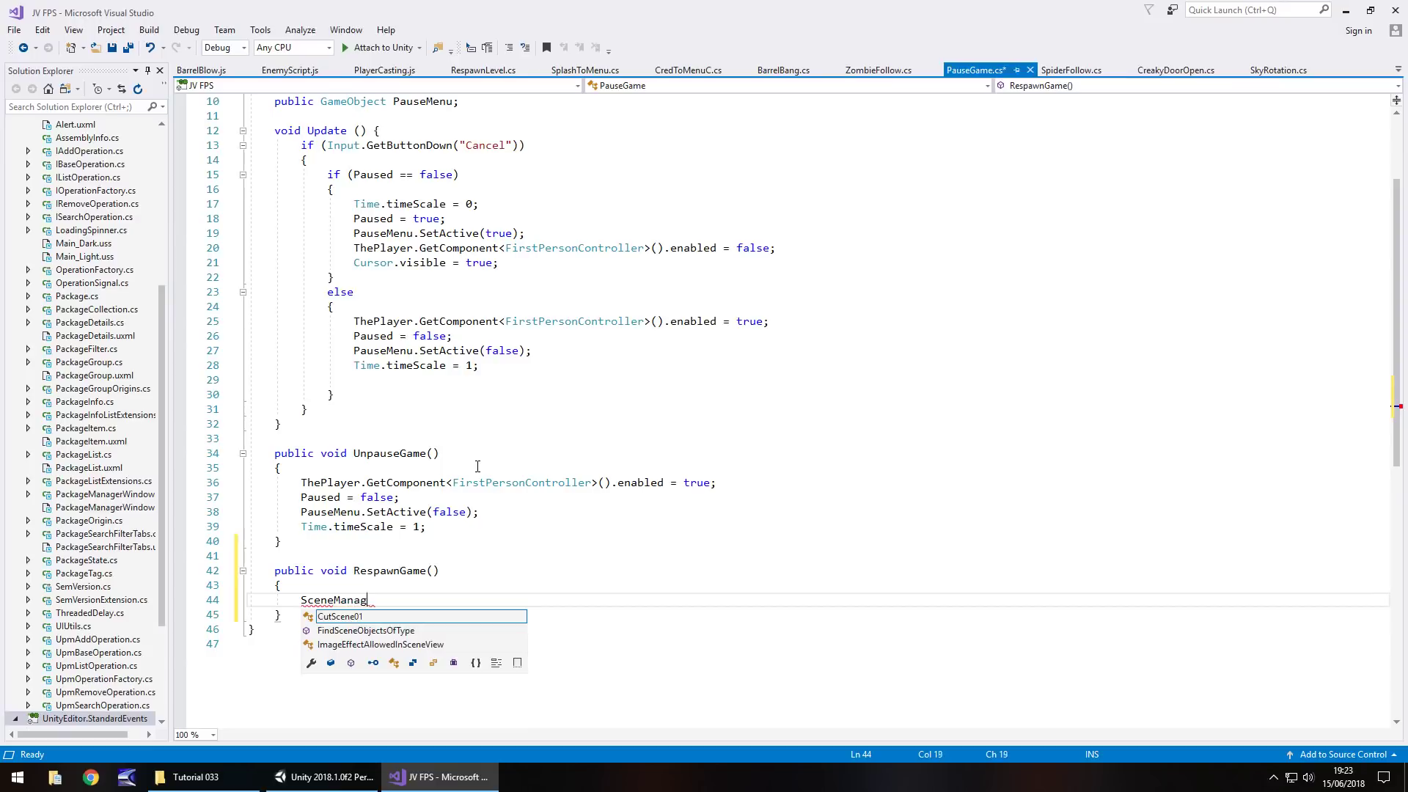
type("er.LoadScene(")
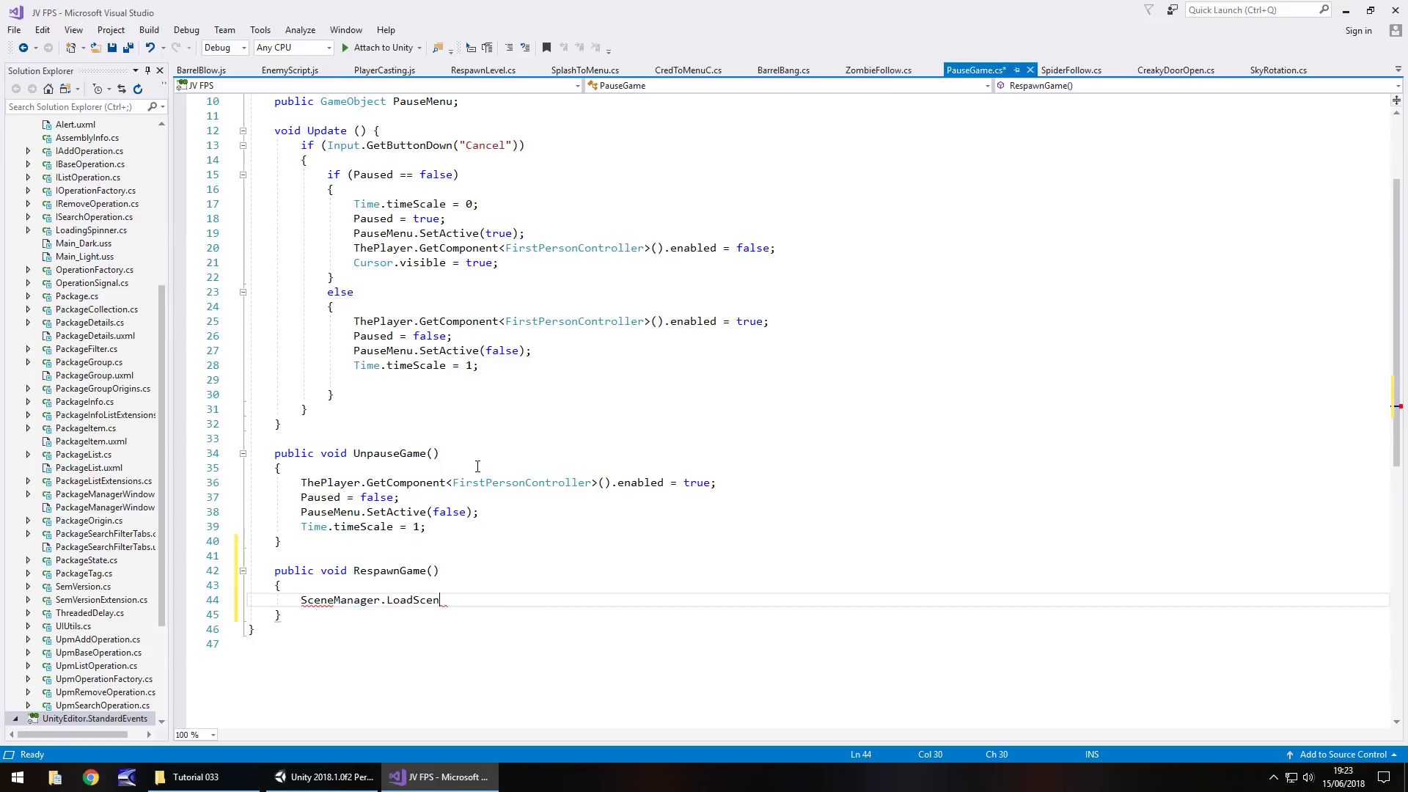
type(");")
- Add "using UnityEngine.SceneManagement;" below the existing using directives and save the PauseGame script
scroll(427, 419, "up", 3)
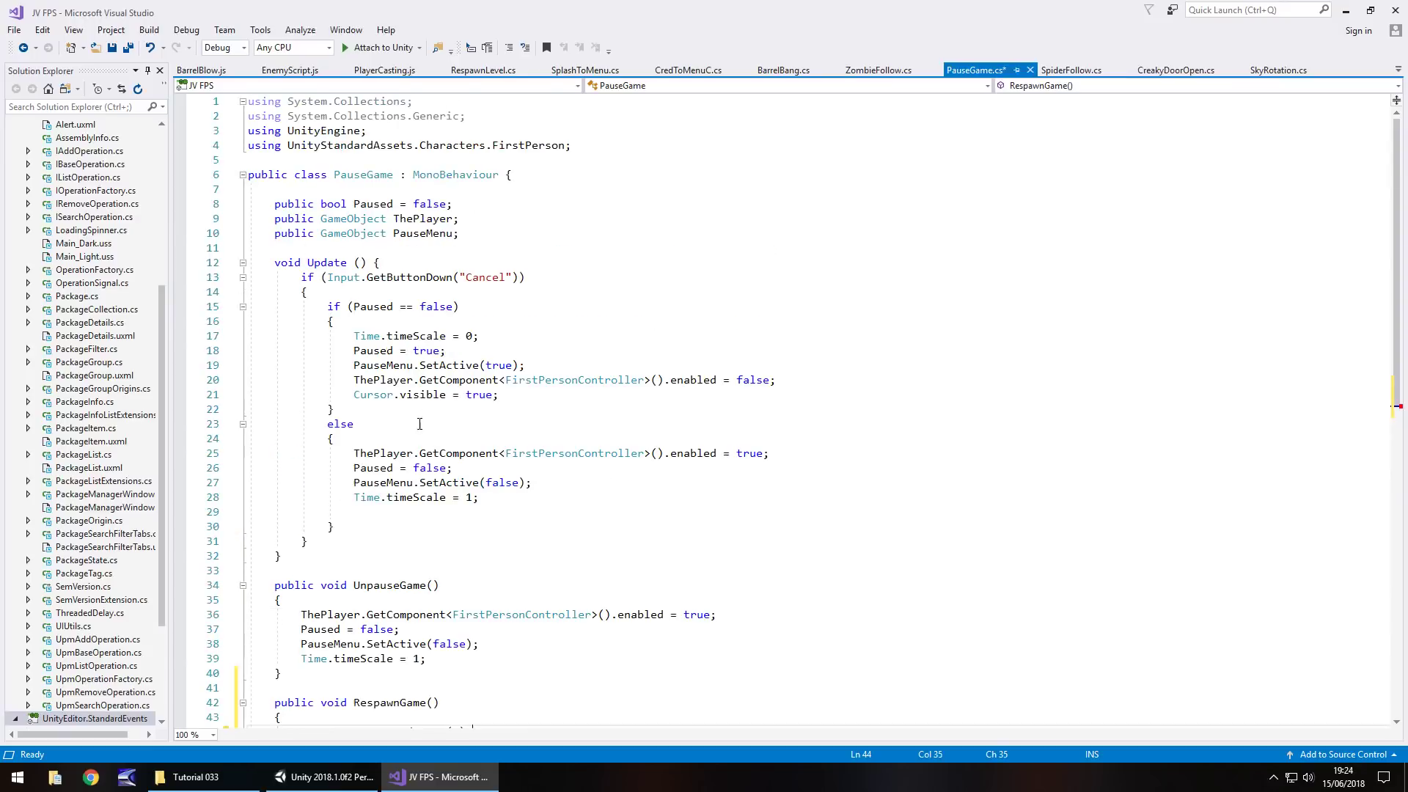
left_click(600, 147)
key("Return")
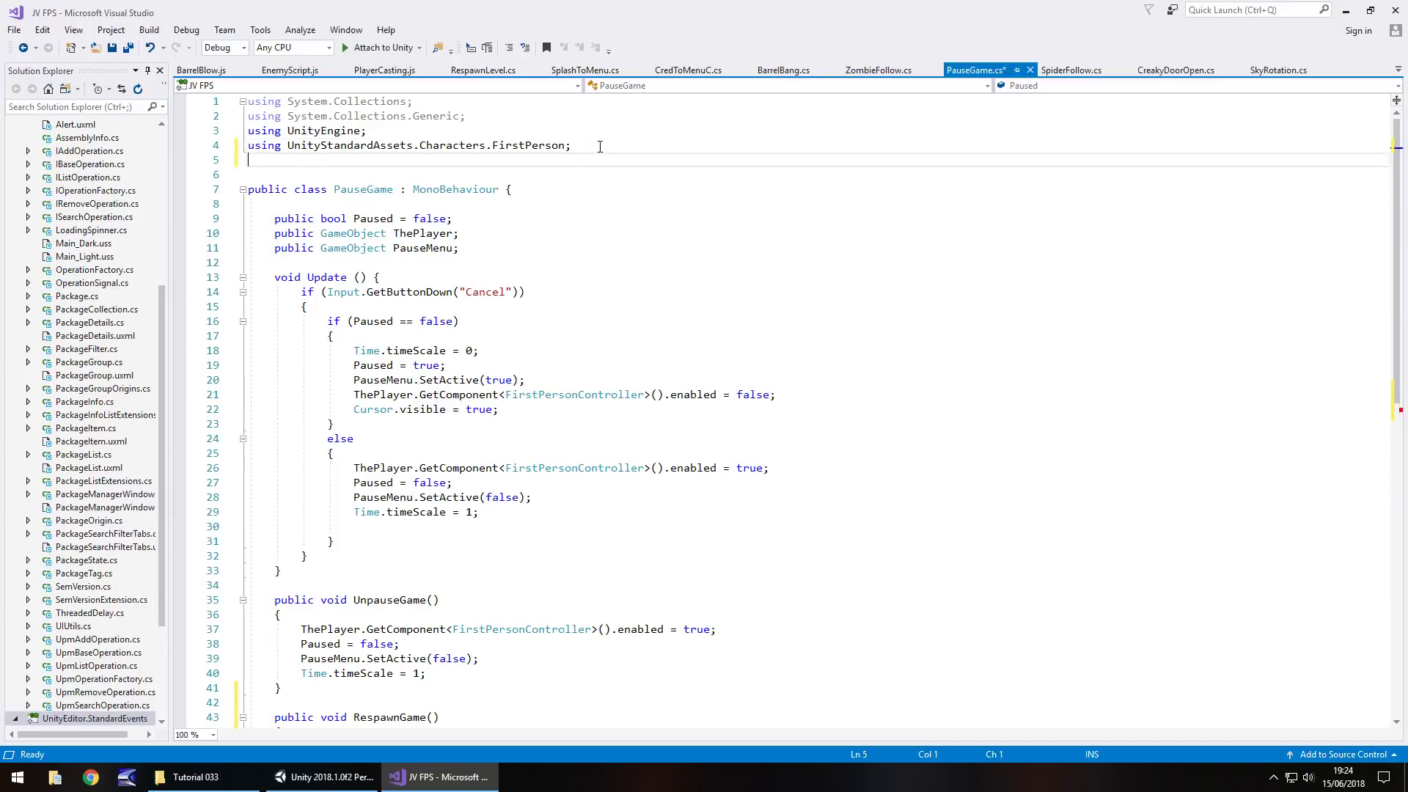
type("using UnityE")
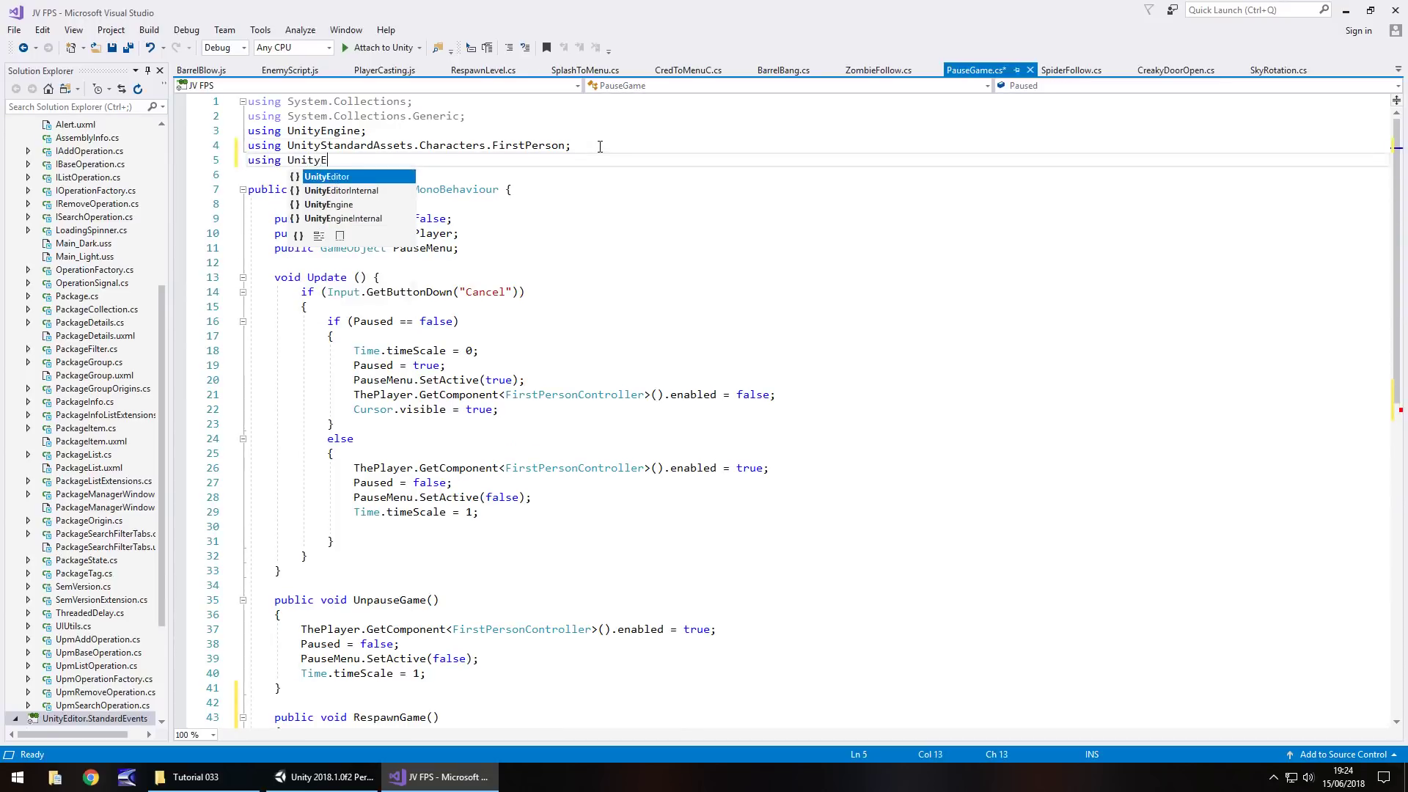
type("ngine")
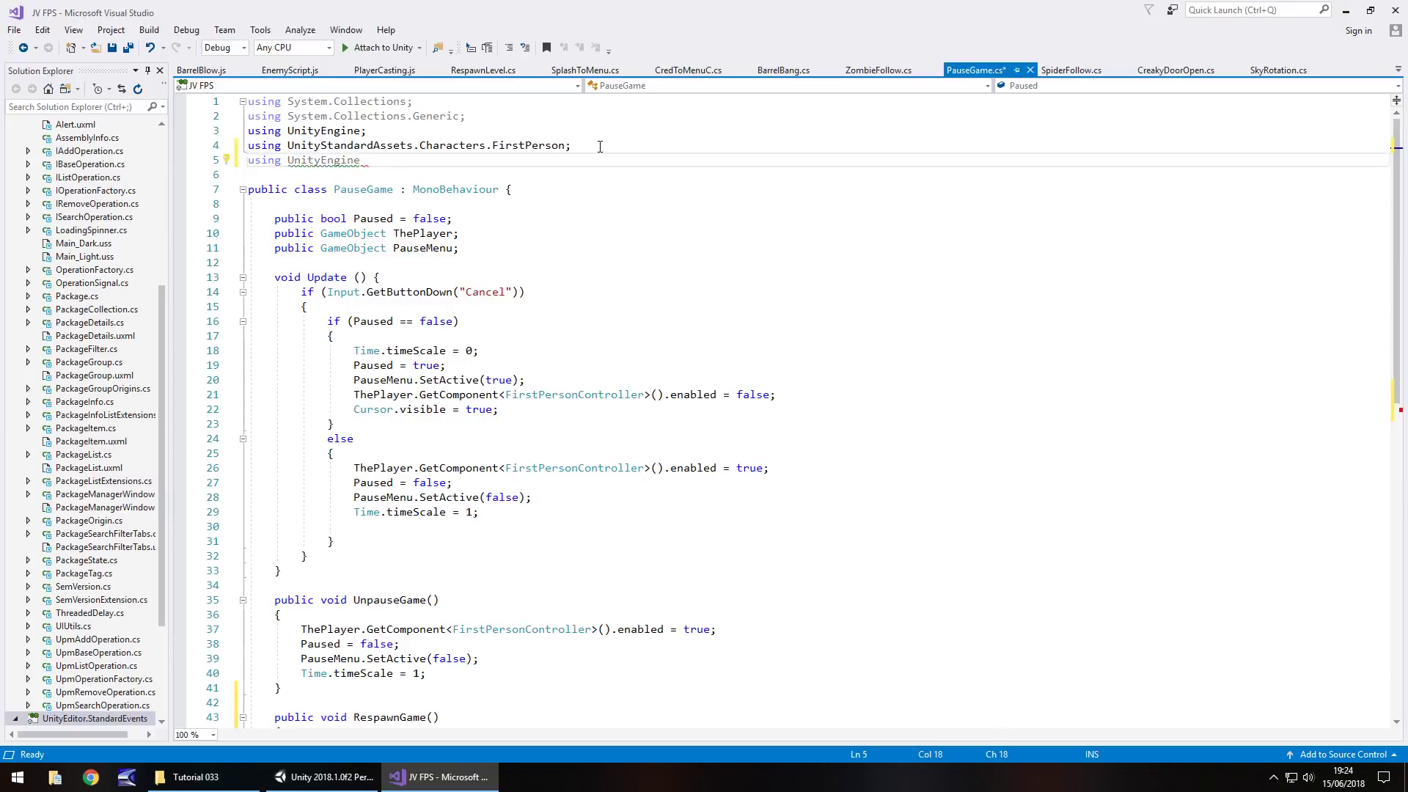
type(".SceneMana")
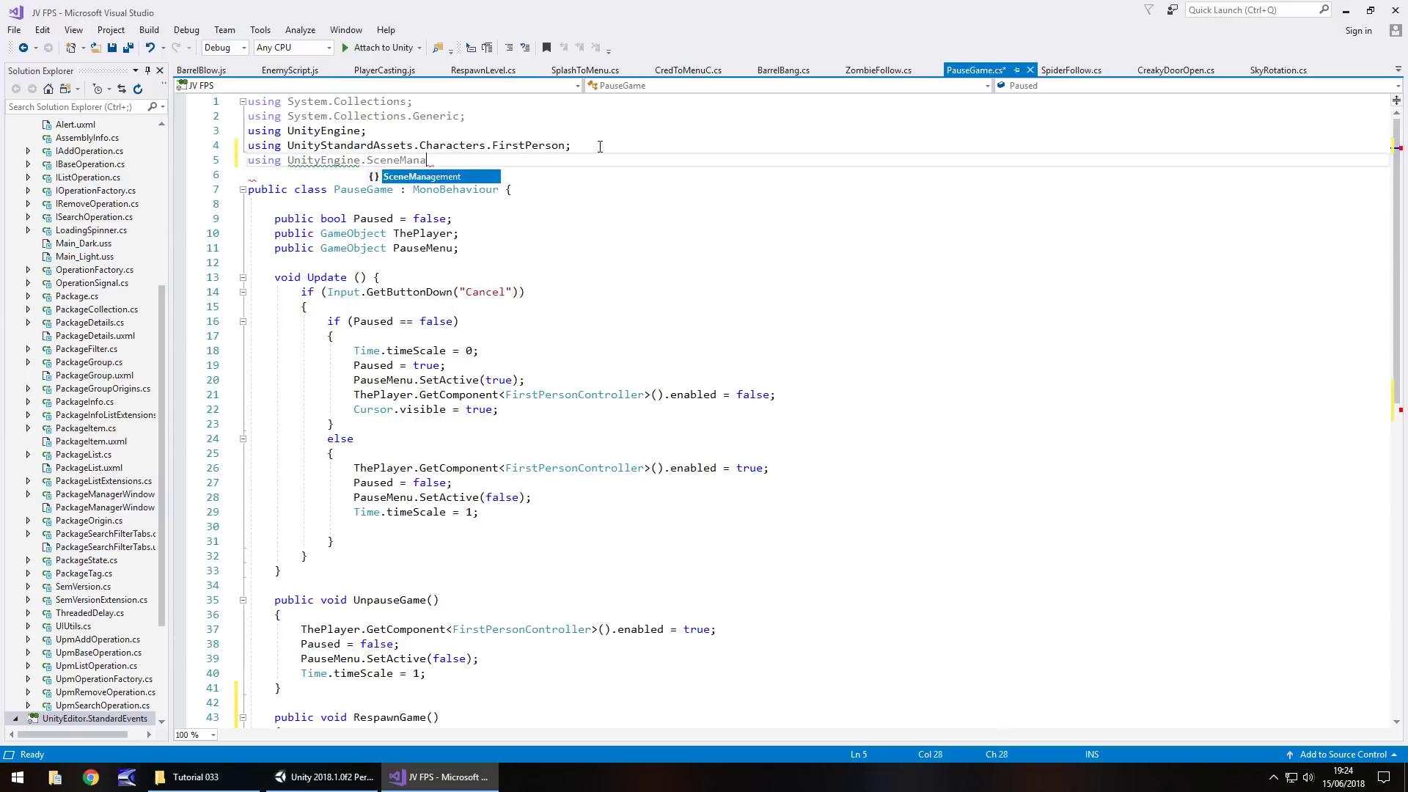
type("gement;")
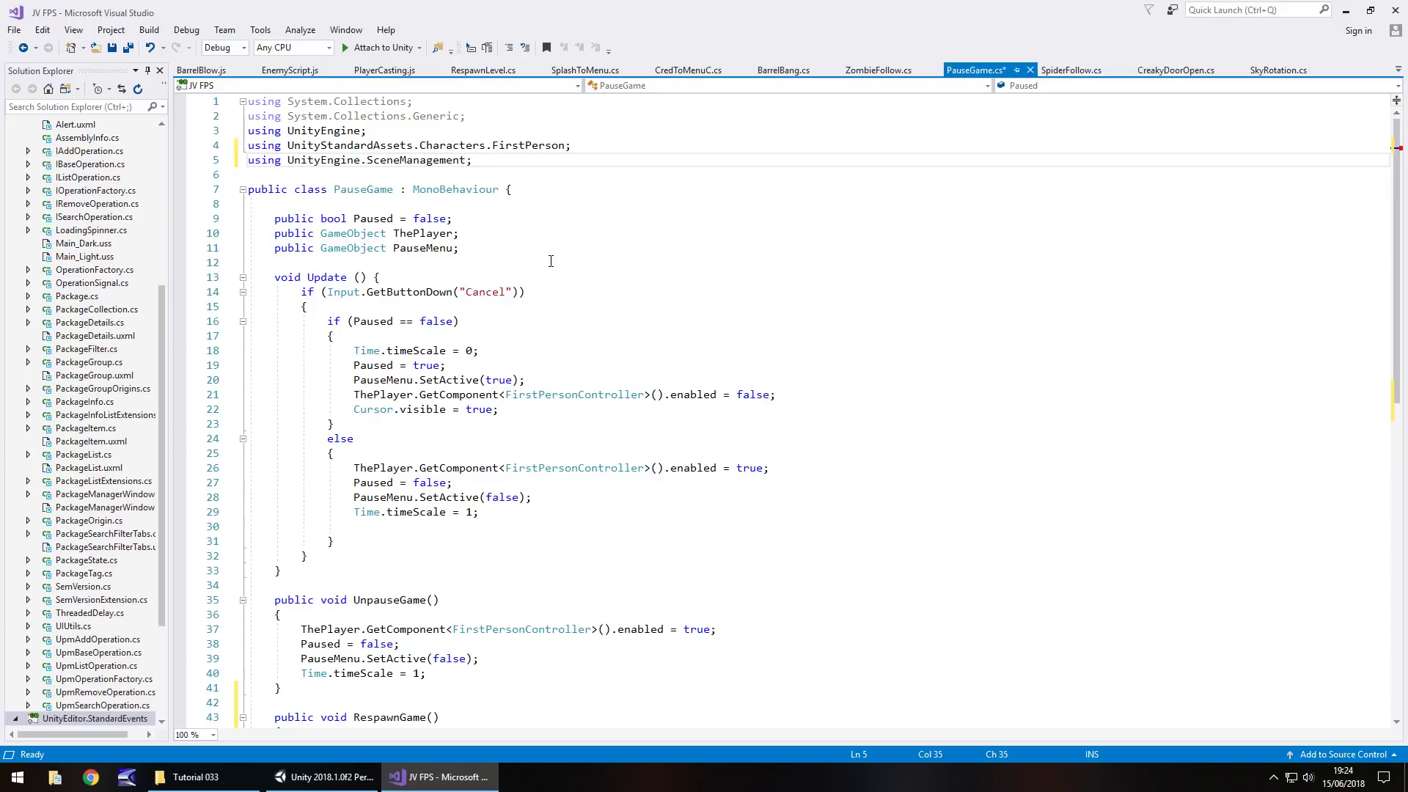
key("ctrl+s")
scroll(449, 519, "down", 6)
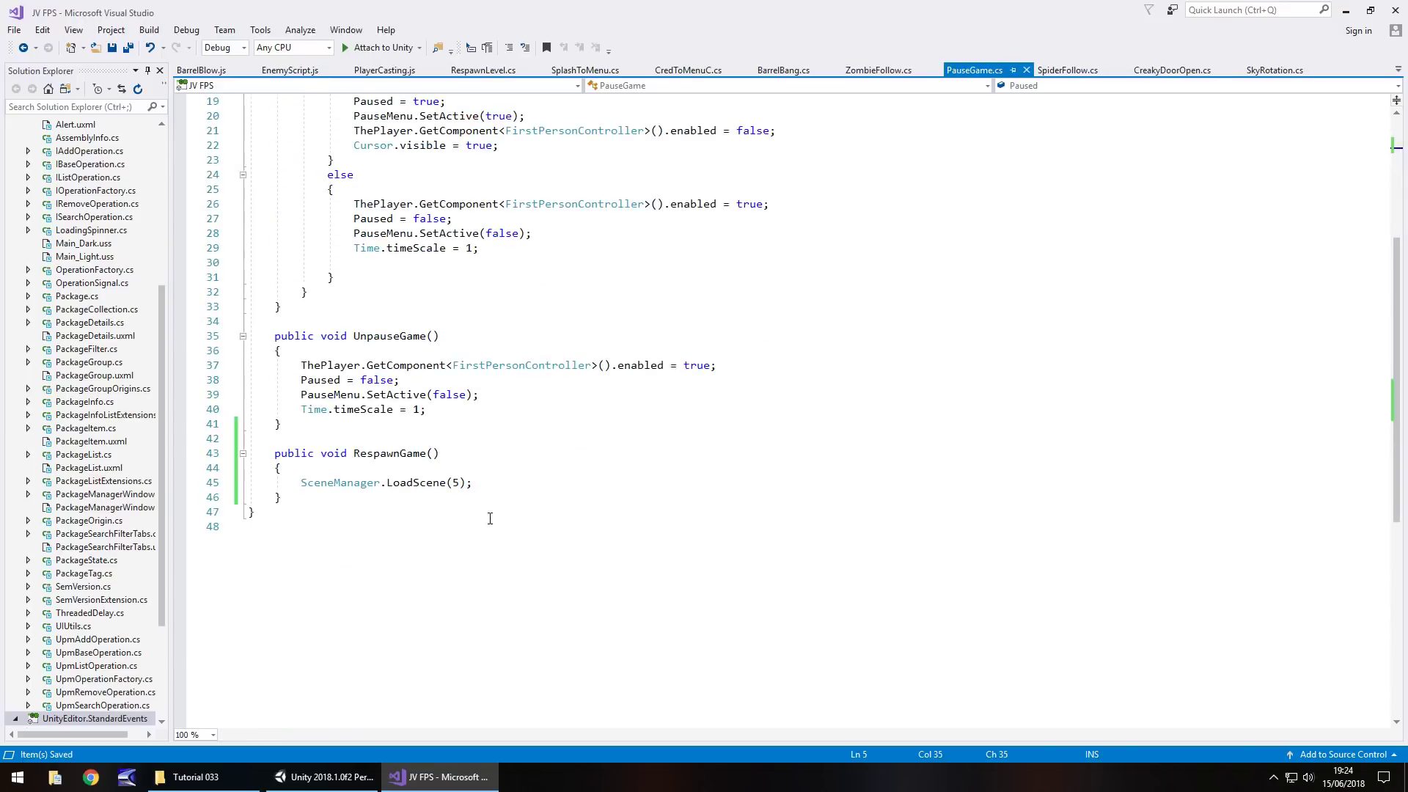
- Back in Unity, set the Respawn button's On Click function to PauseGame.RespawnGame
left_click(334, 775)
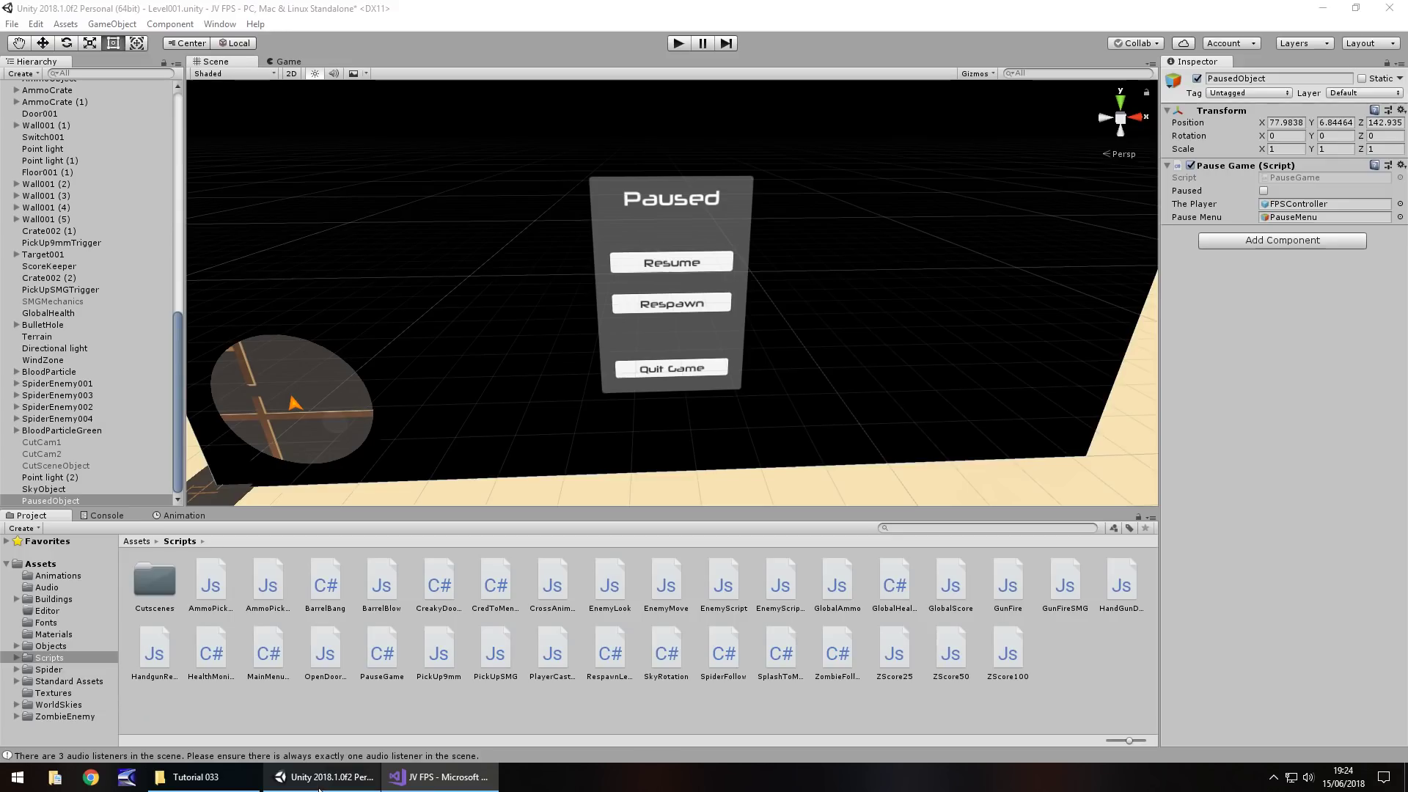
left_click(675, 305)
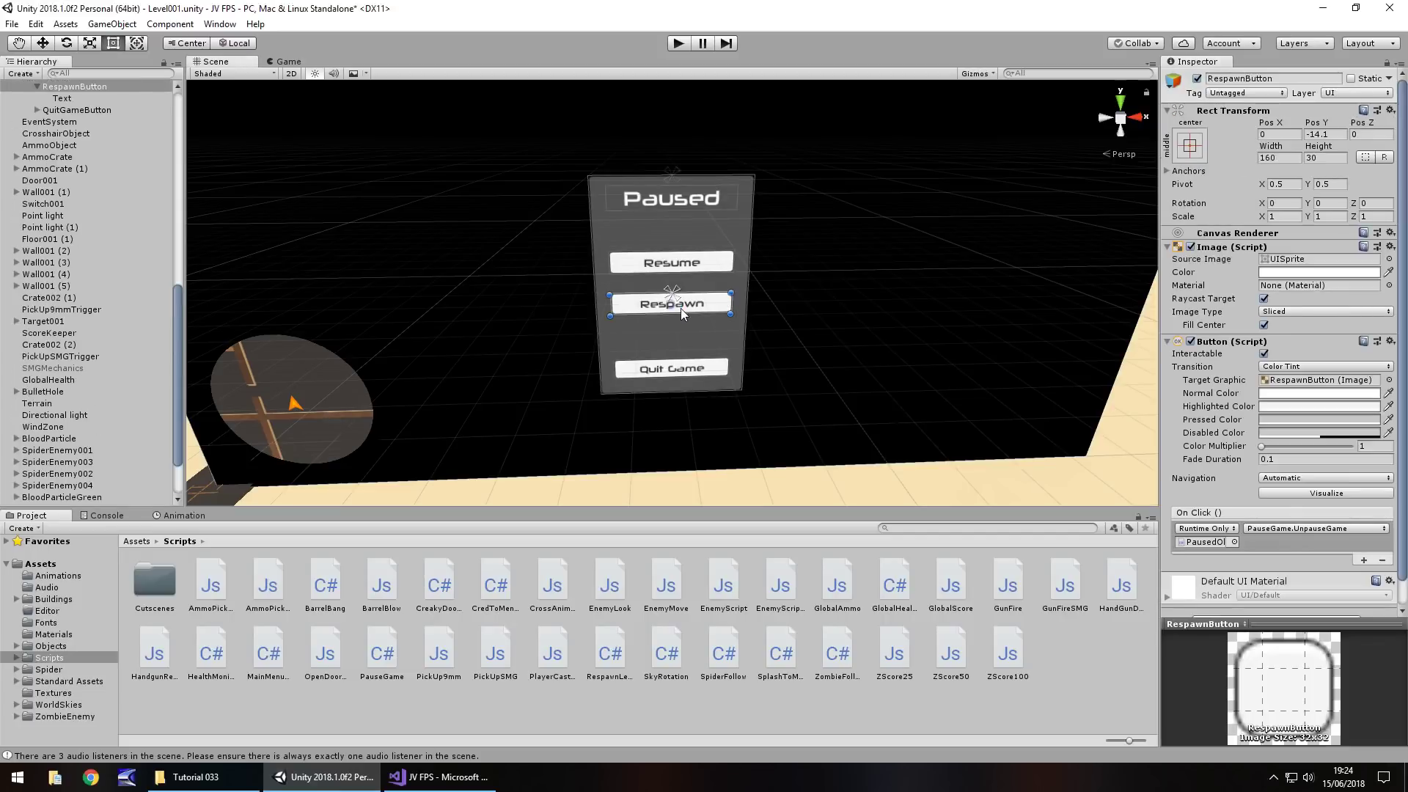
left_click(1334, 529)
mouse_move(1304, 600)
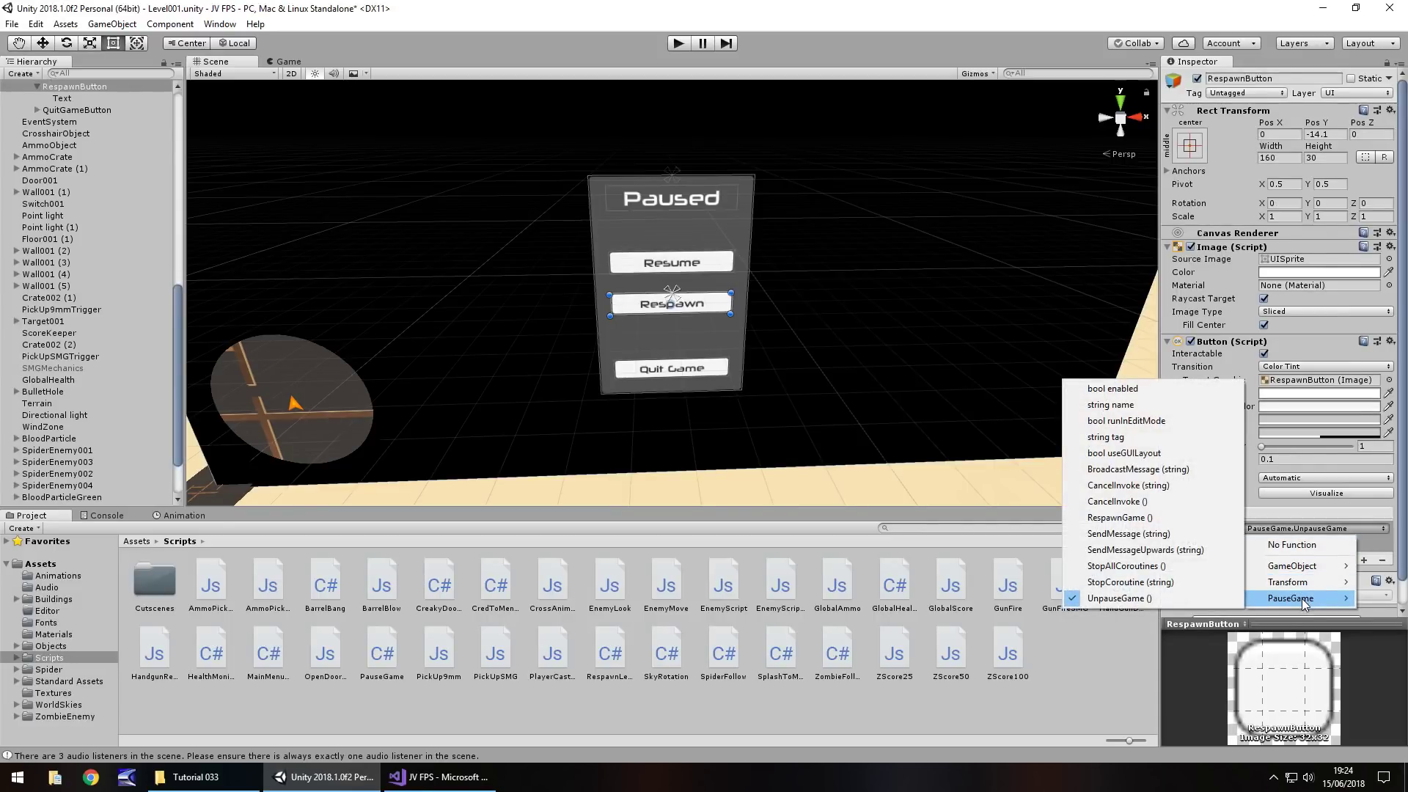
left_click(1133, 520)
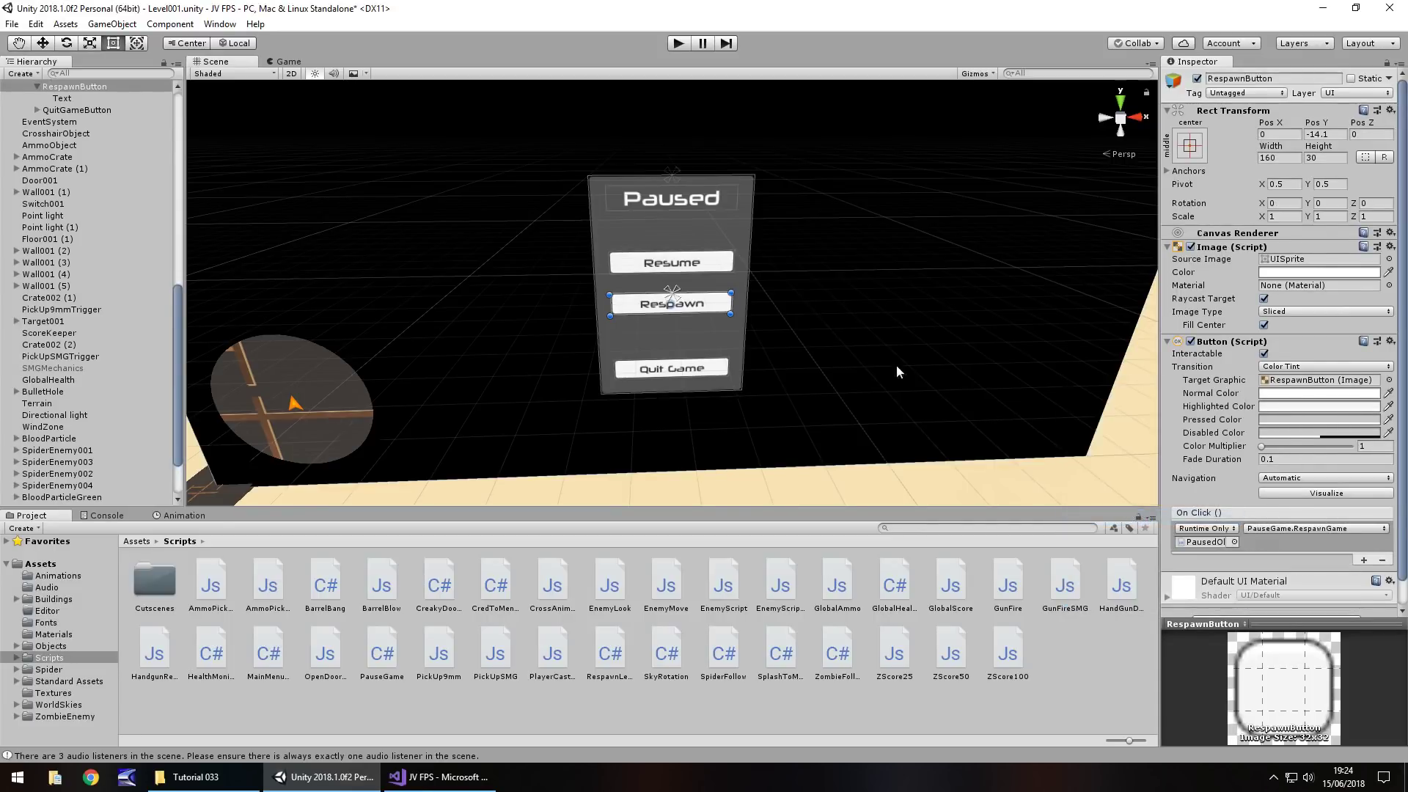
- Deactivate the PauseMenu object again, keeping RespawnButton itself active, and save the Level001 scene
left_click(1198, 78)
left_click(1197, 78)
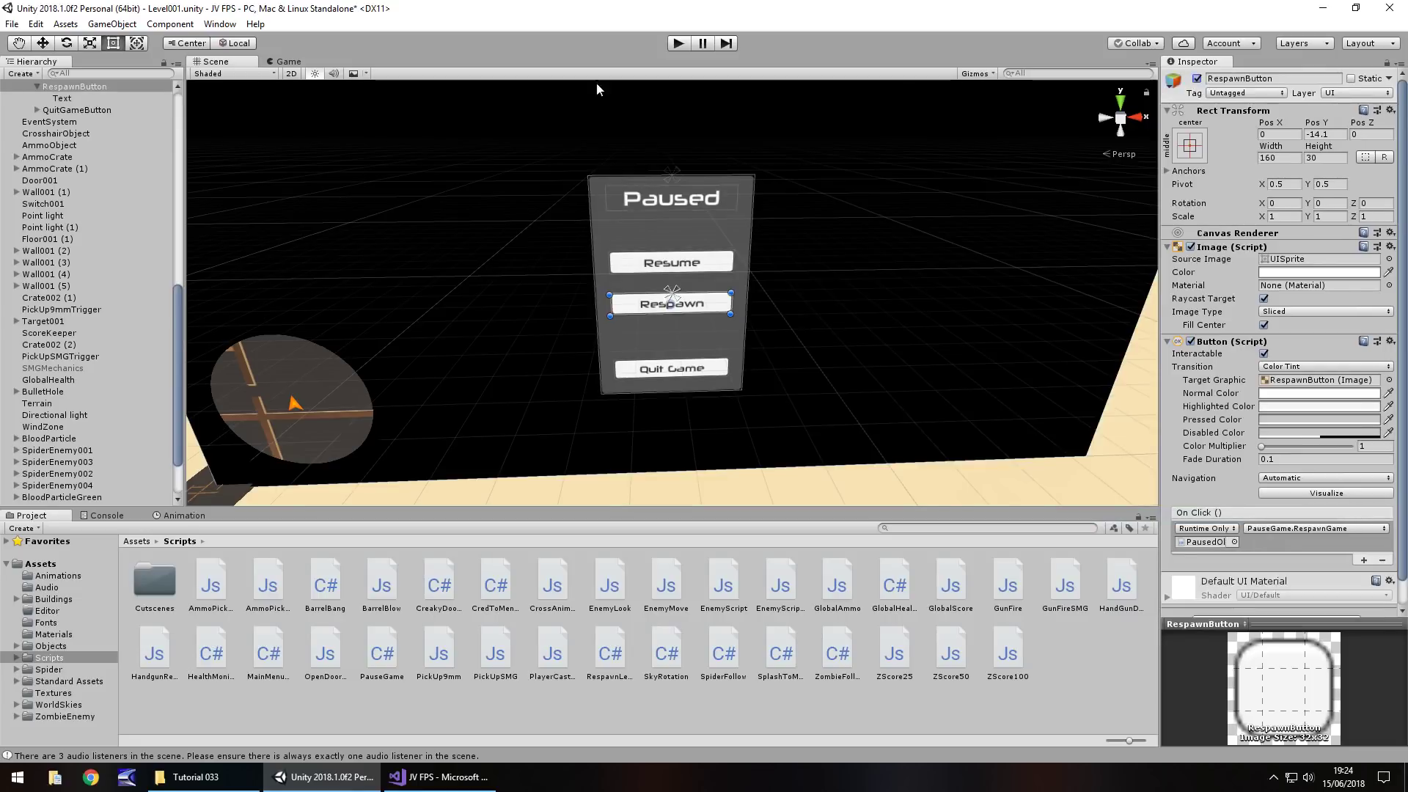
scroll(74, 169, "up", 4)
left_click(56, 183)
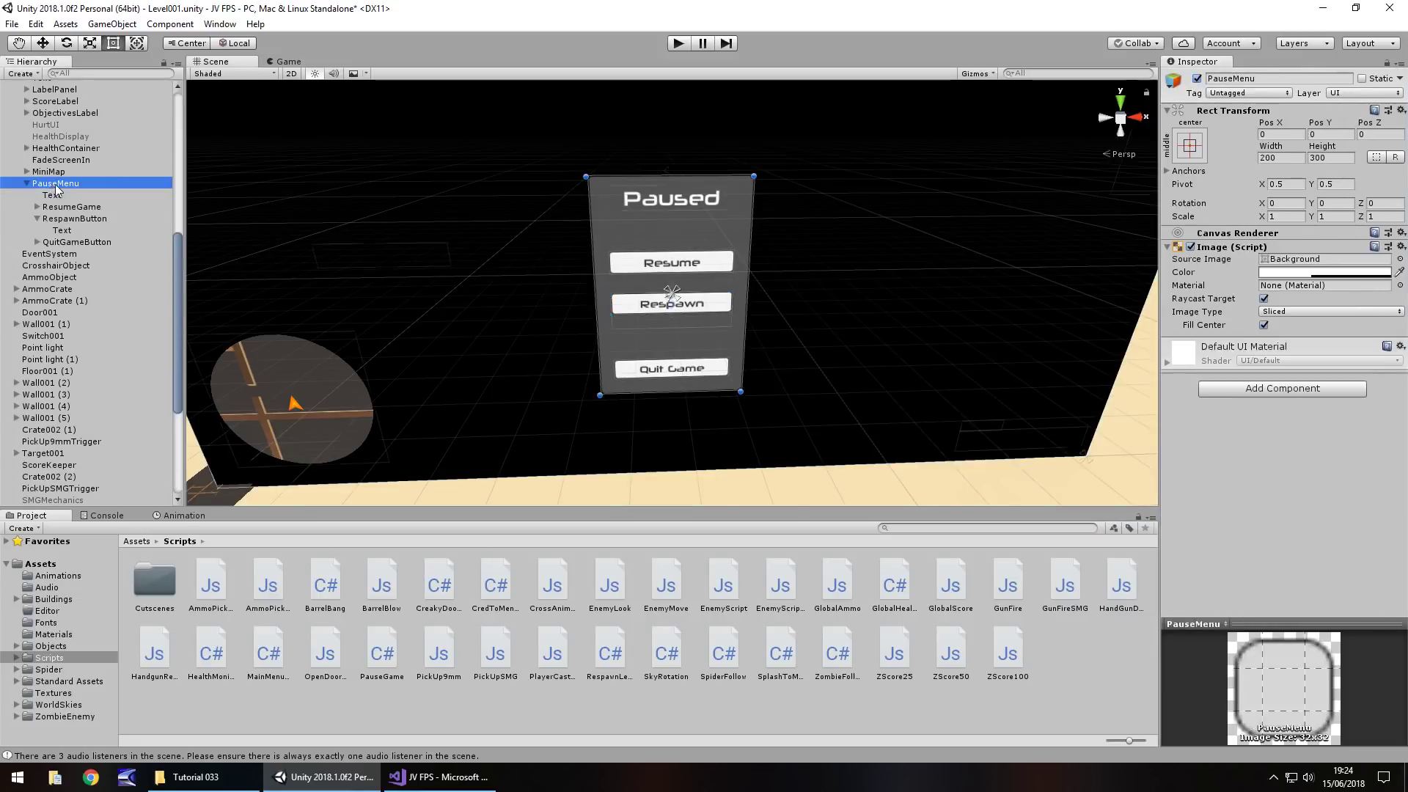
left_click(1197, 79)
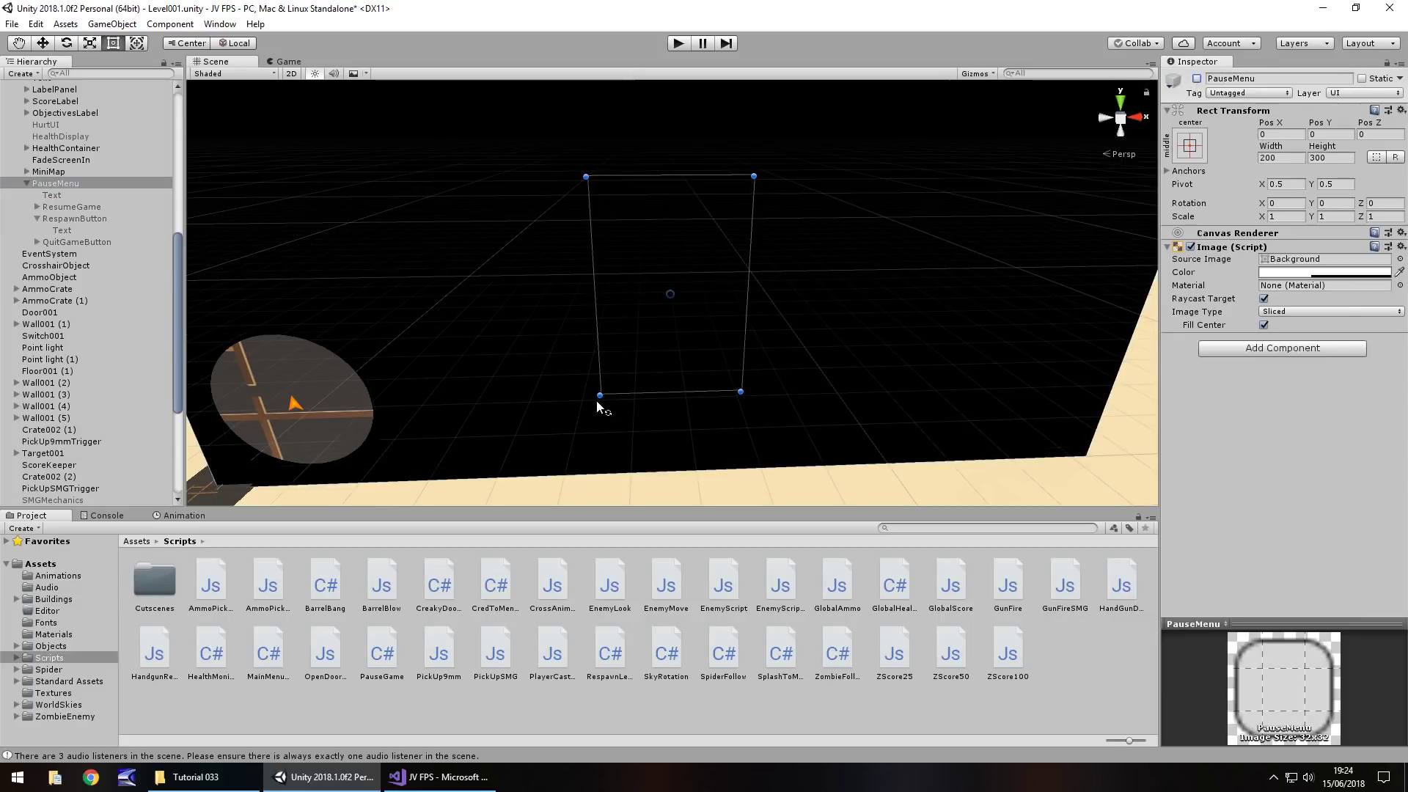
key("ctrl+s")
- Play-test Level001 by completing the door and gun objectives and firing the pistol at the distant enemy
left_click(679, 44)
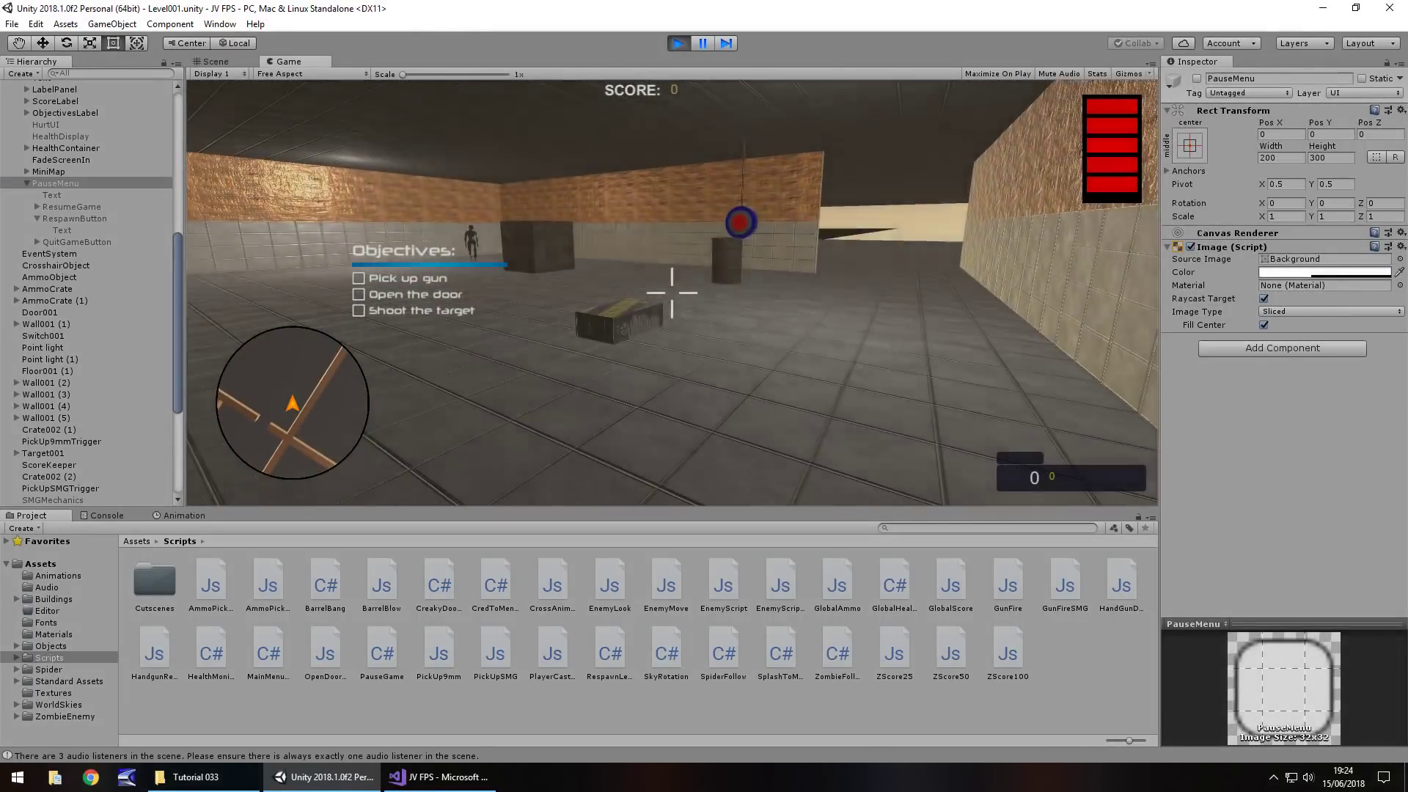
key("w")
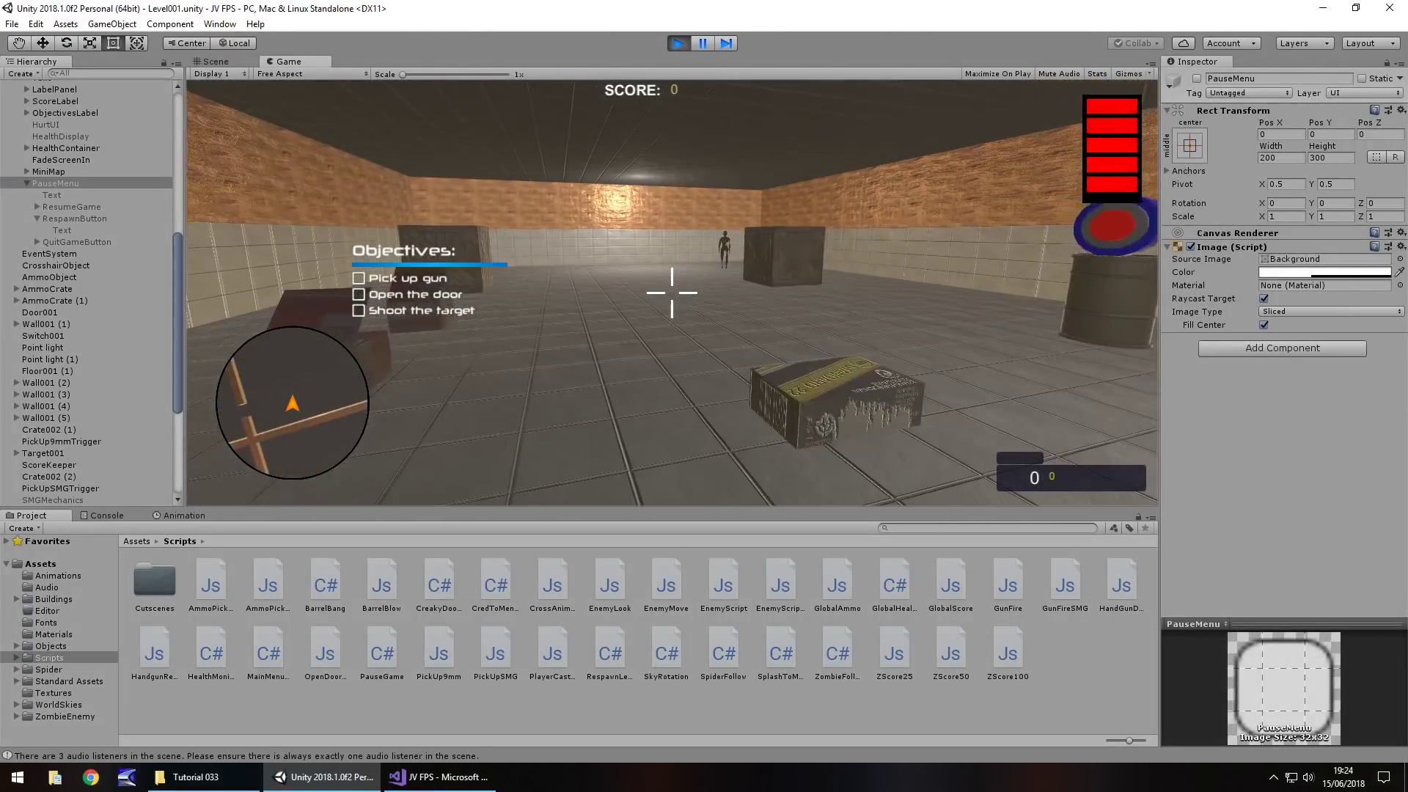
key("w")
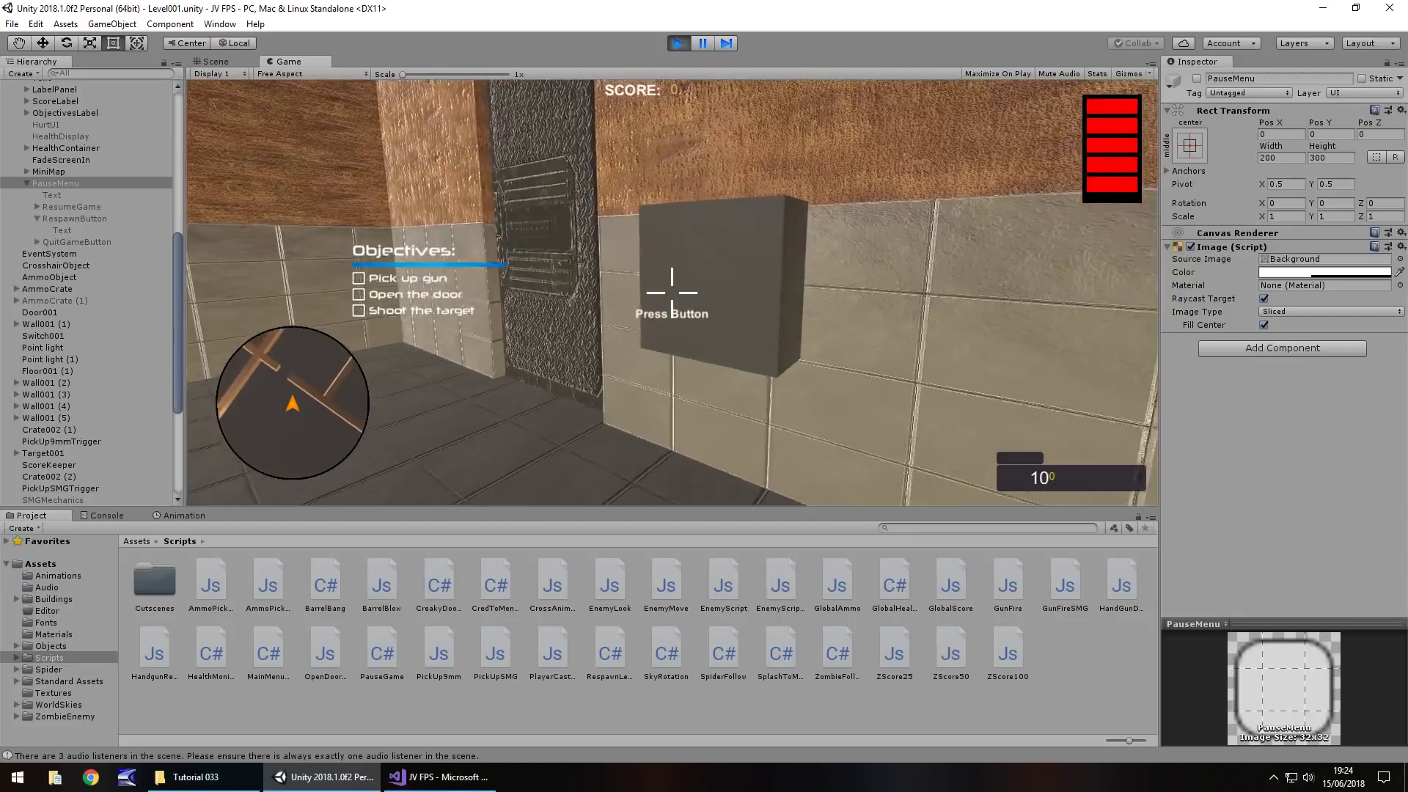
key("e")
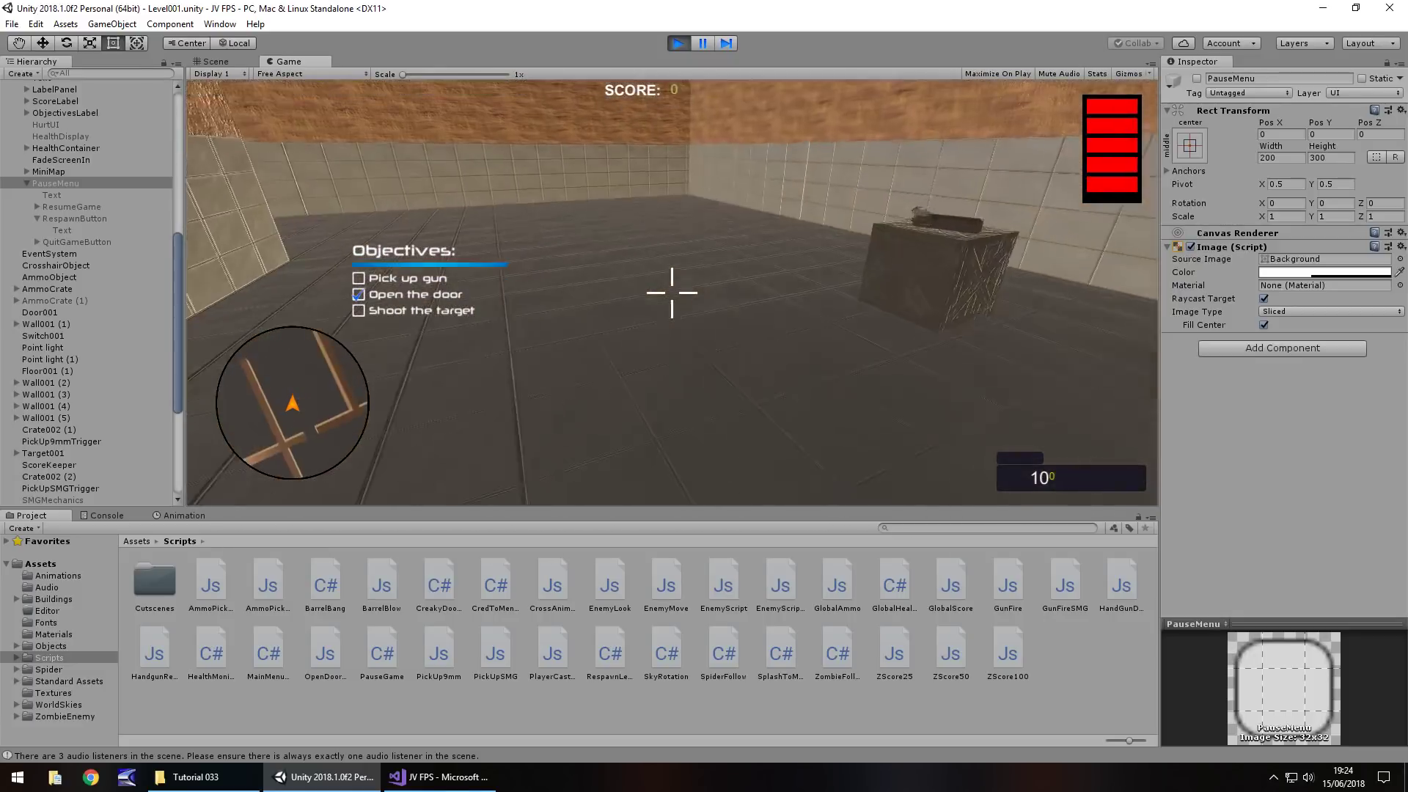
key("w")
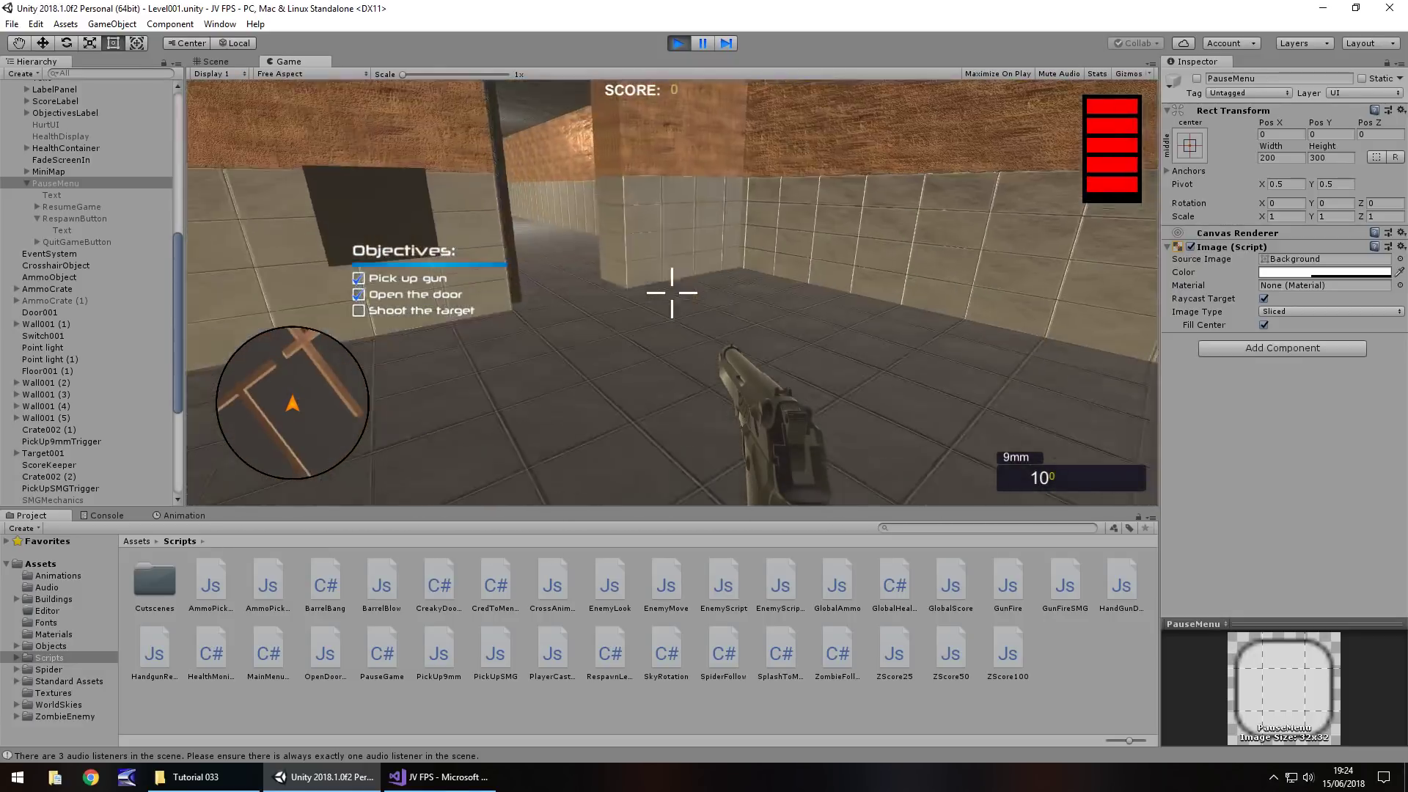
key("w")
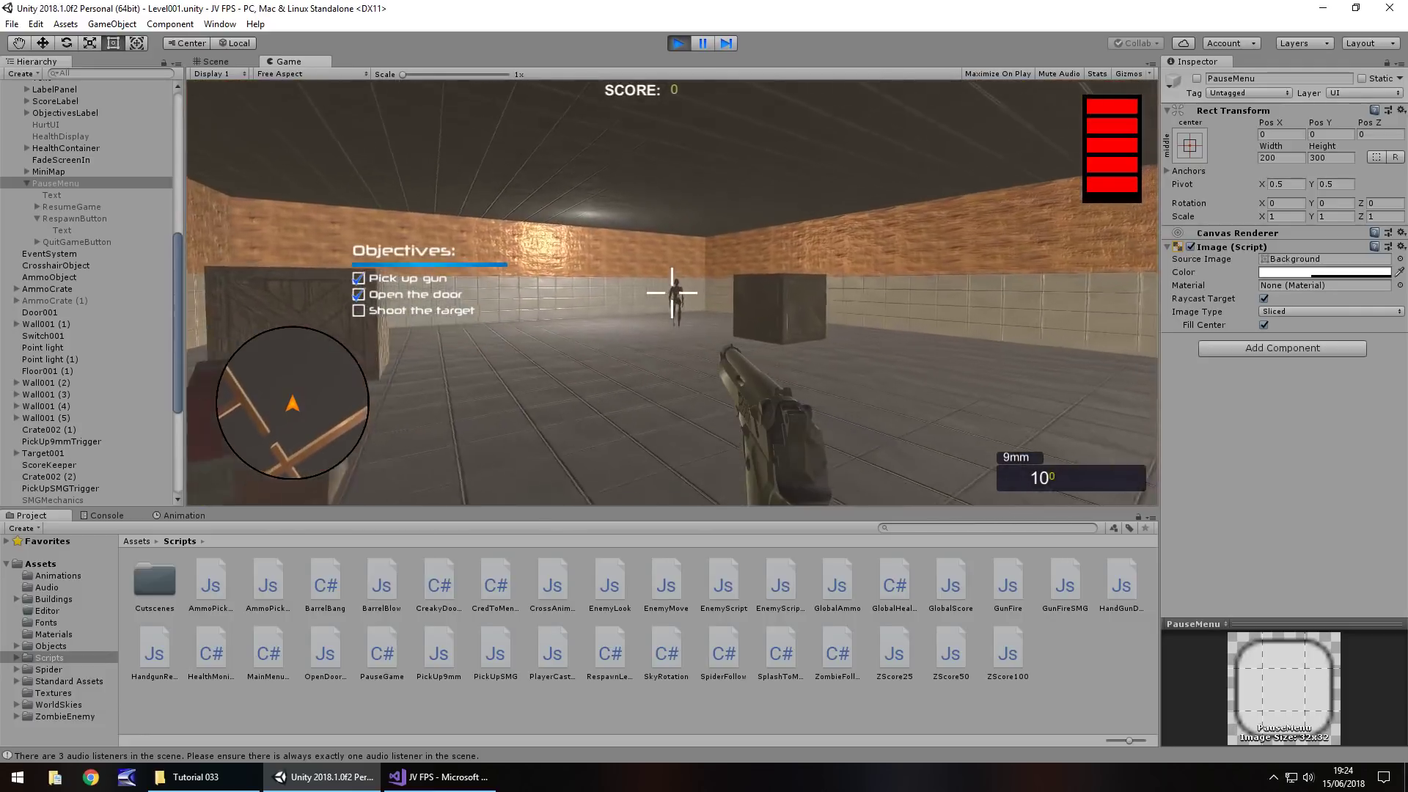
left_click(672, 292)
left_click(672, 292)
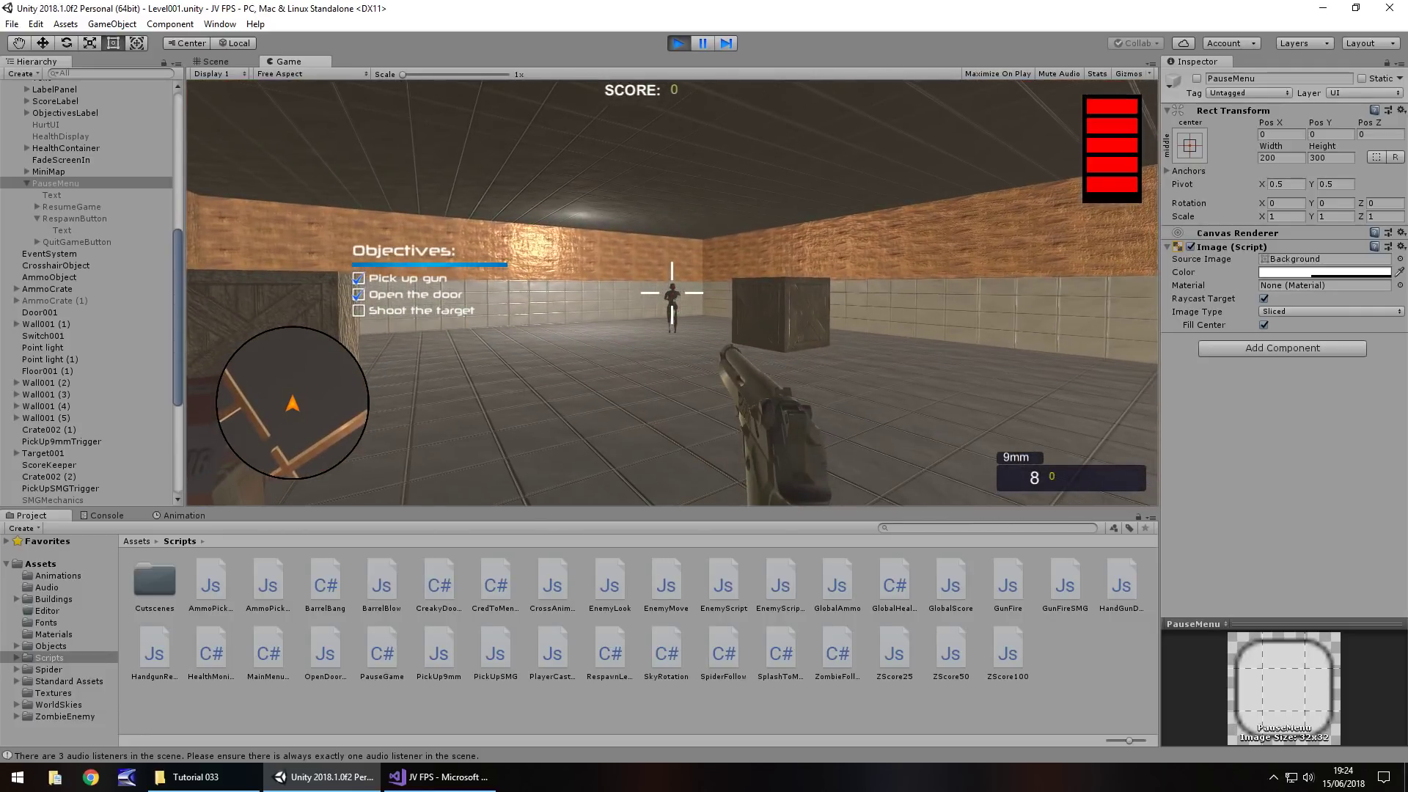
key("w")
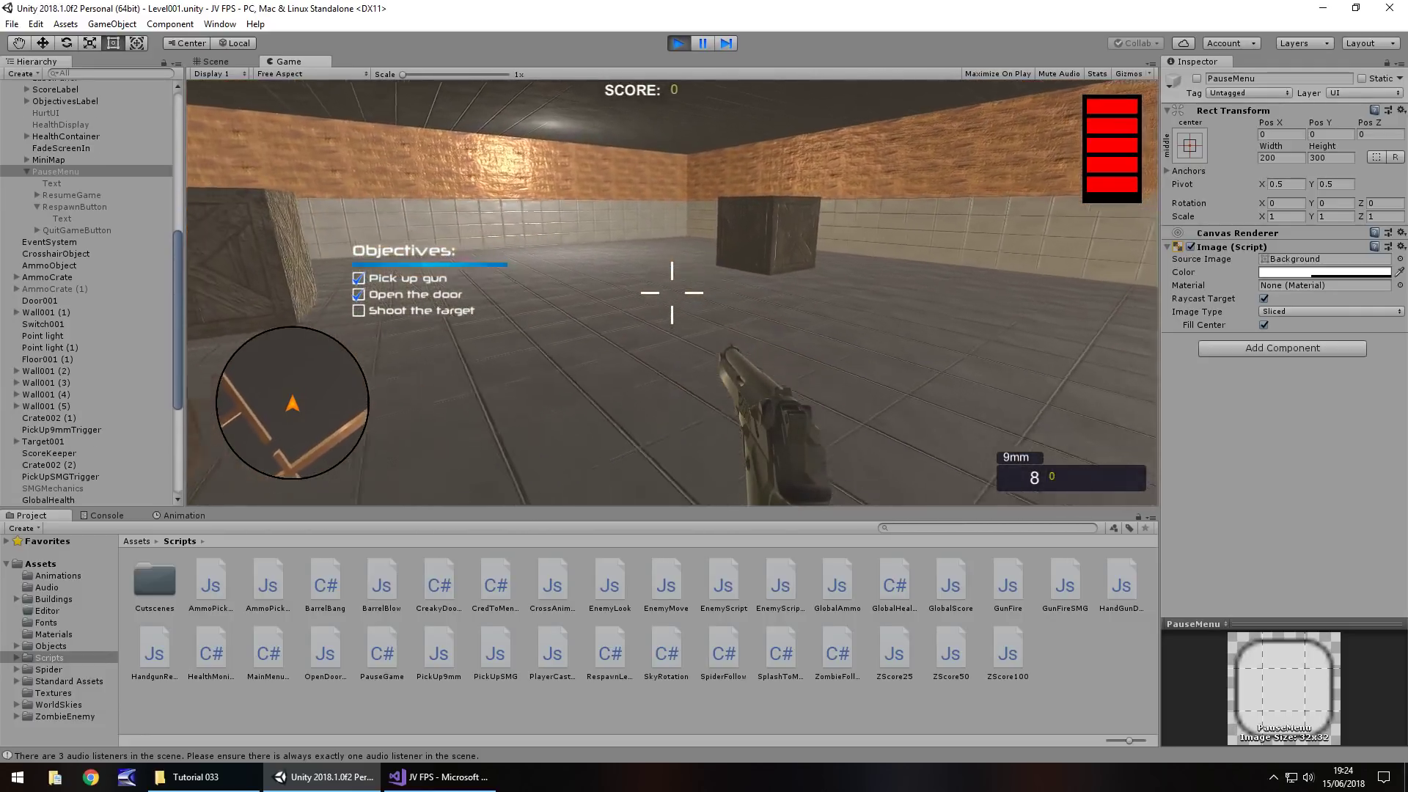
key("w")
- Pause the running game, try its Respawn option, and exit play mode once the level has reloaded
key("Escape")
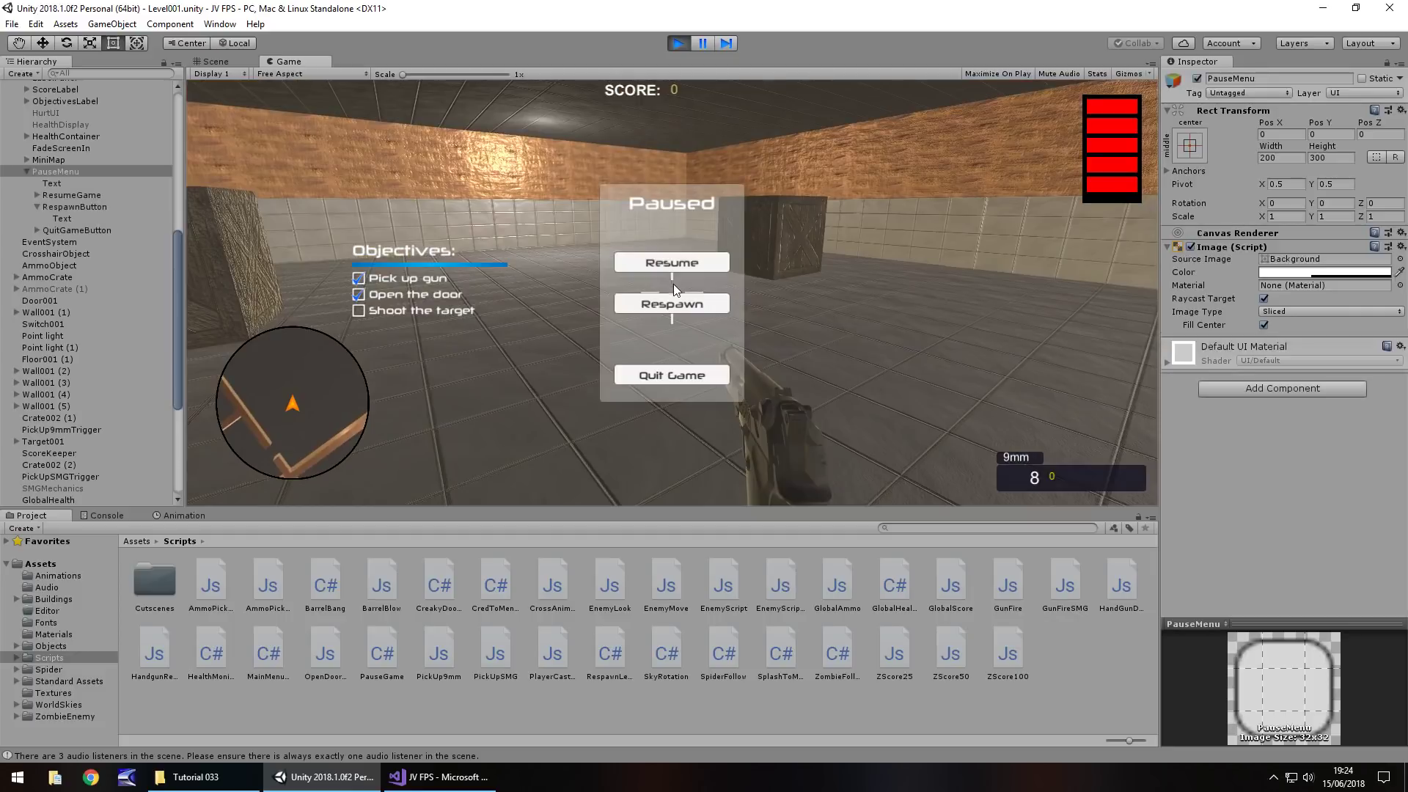
left_click(654, 307)
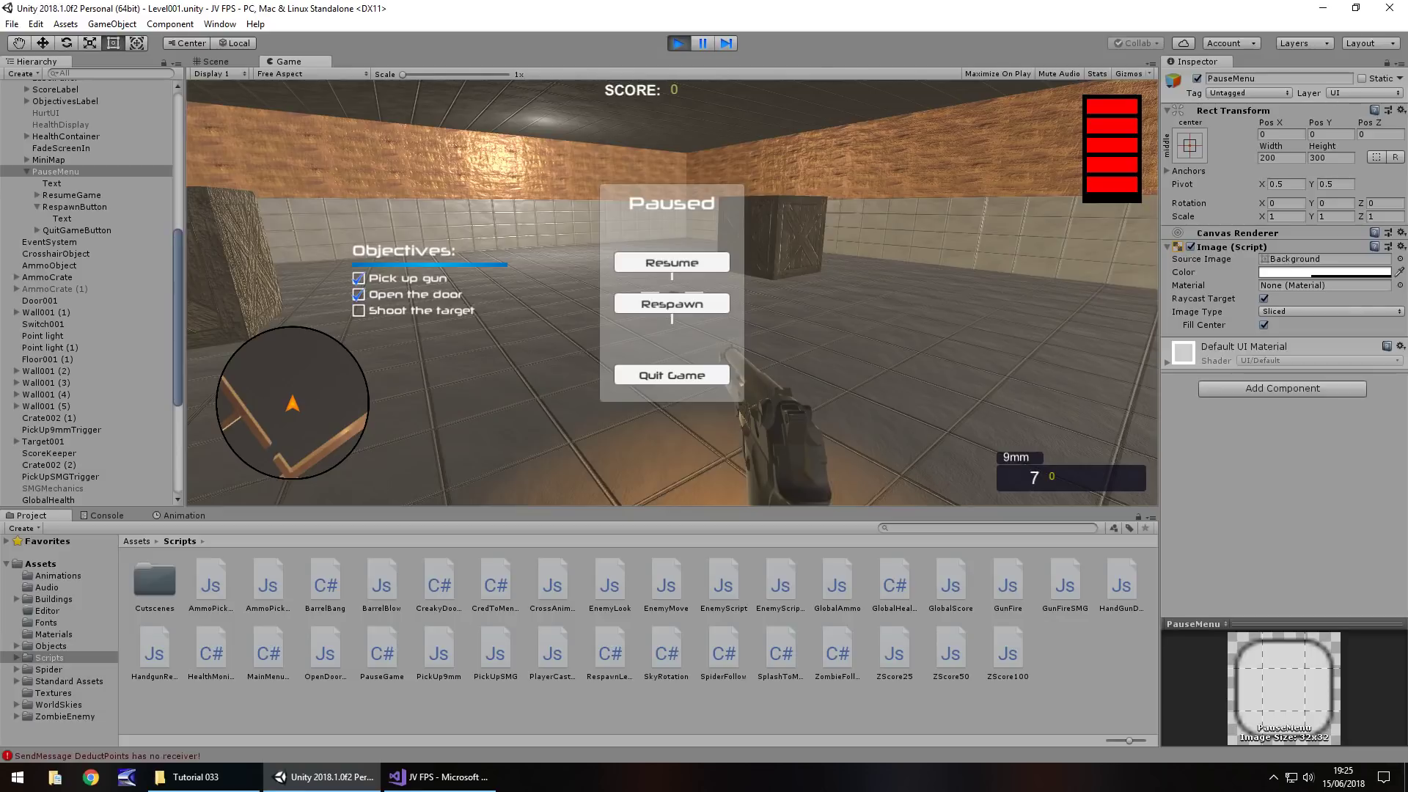
key("Escape")
key("Escape")
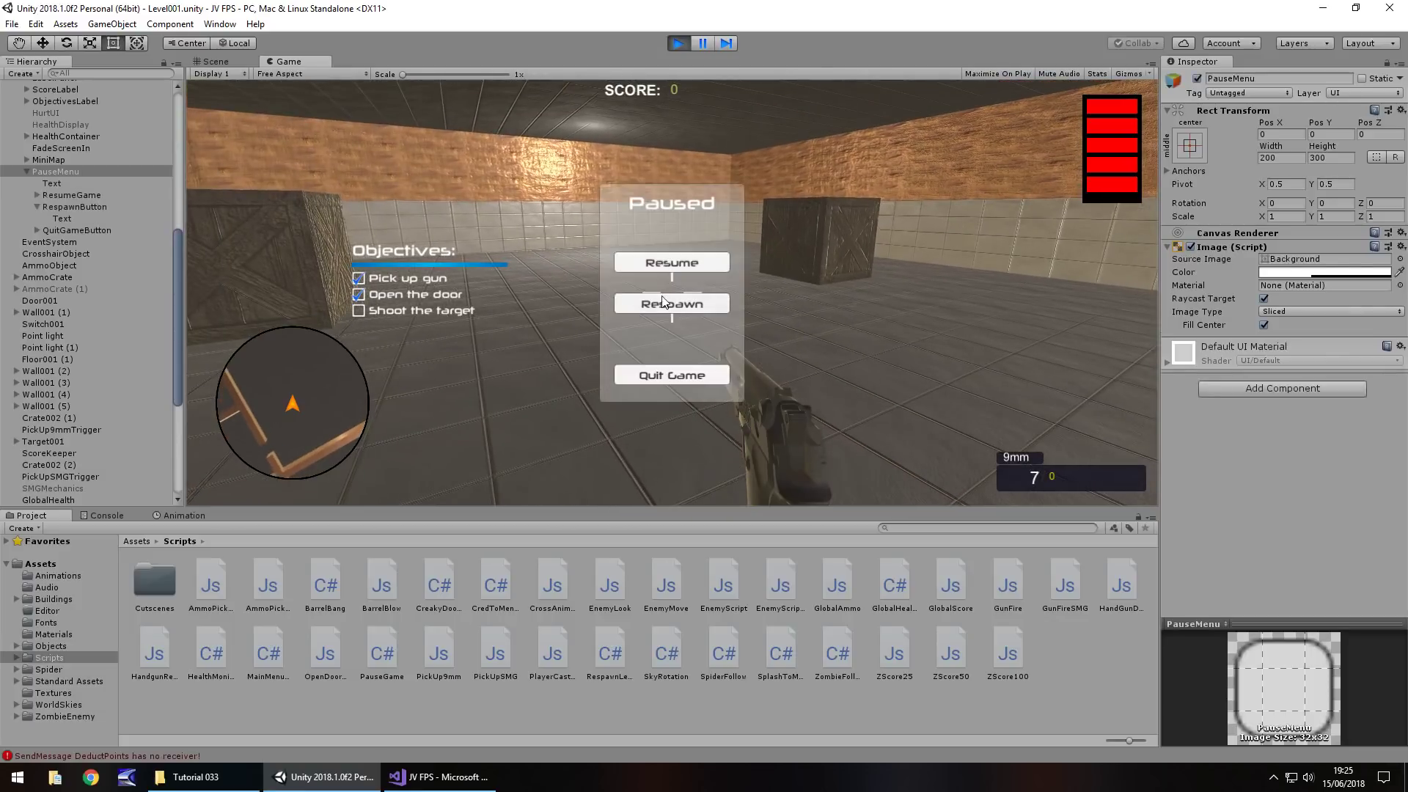
left_click(662, 301)
key("Escape")
left_click(632, 307)
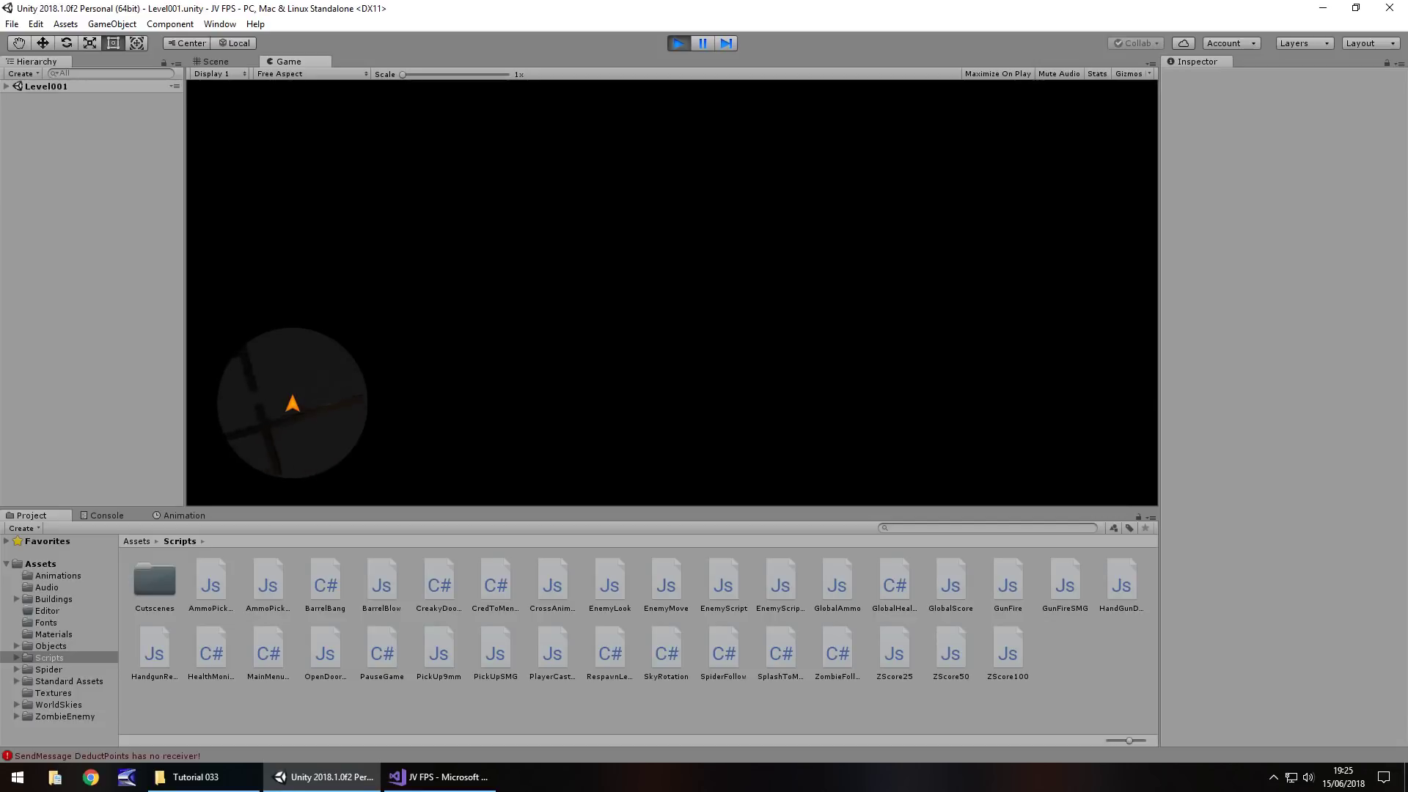
key("ctrl+p")
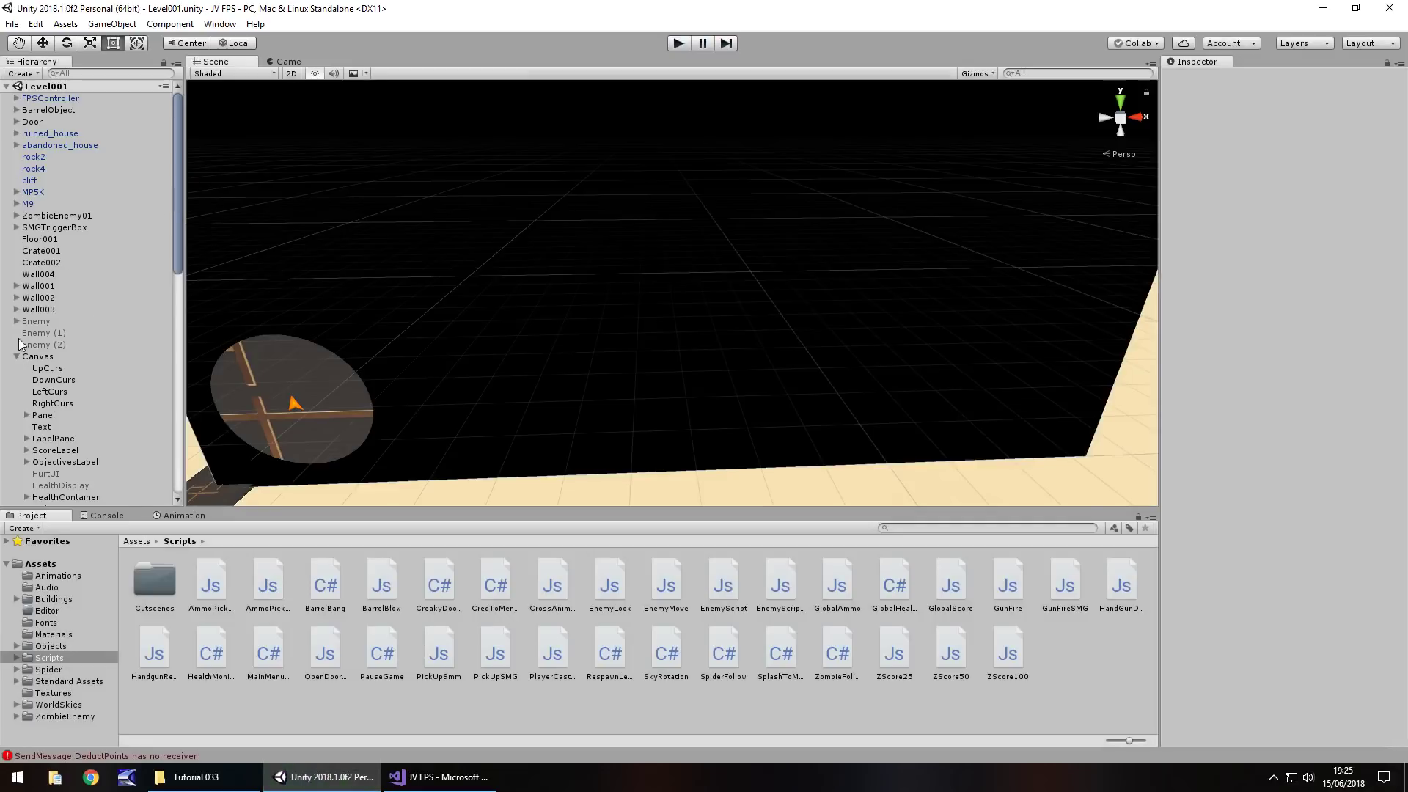
- Inspect the FadeScreenIn object under Canvas and run the level briefly to check its fade-in
left_click(36, 357)
scroll(92, 339, "down", 3)
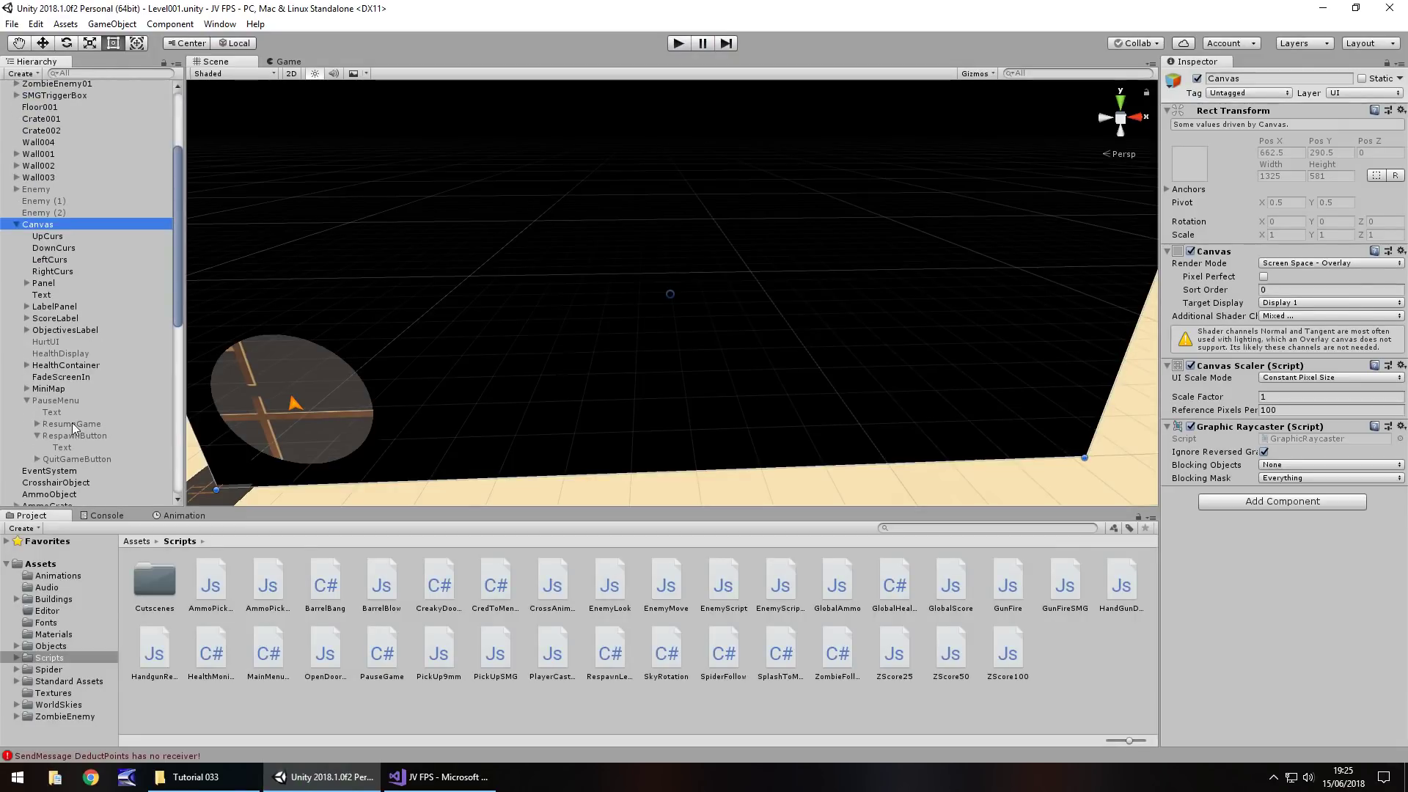
left_click(72, 377)
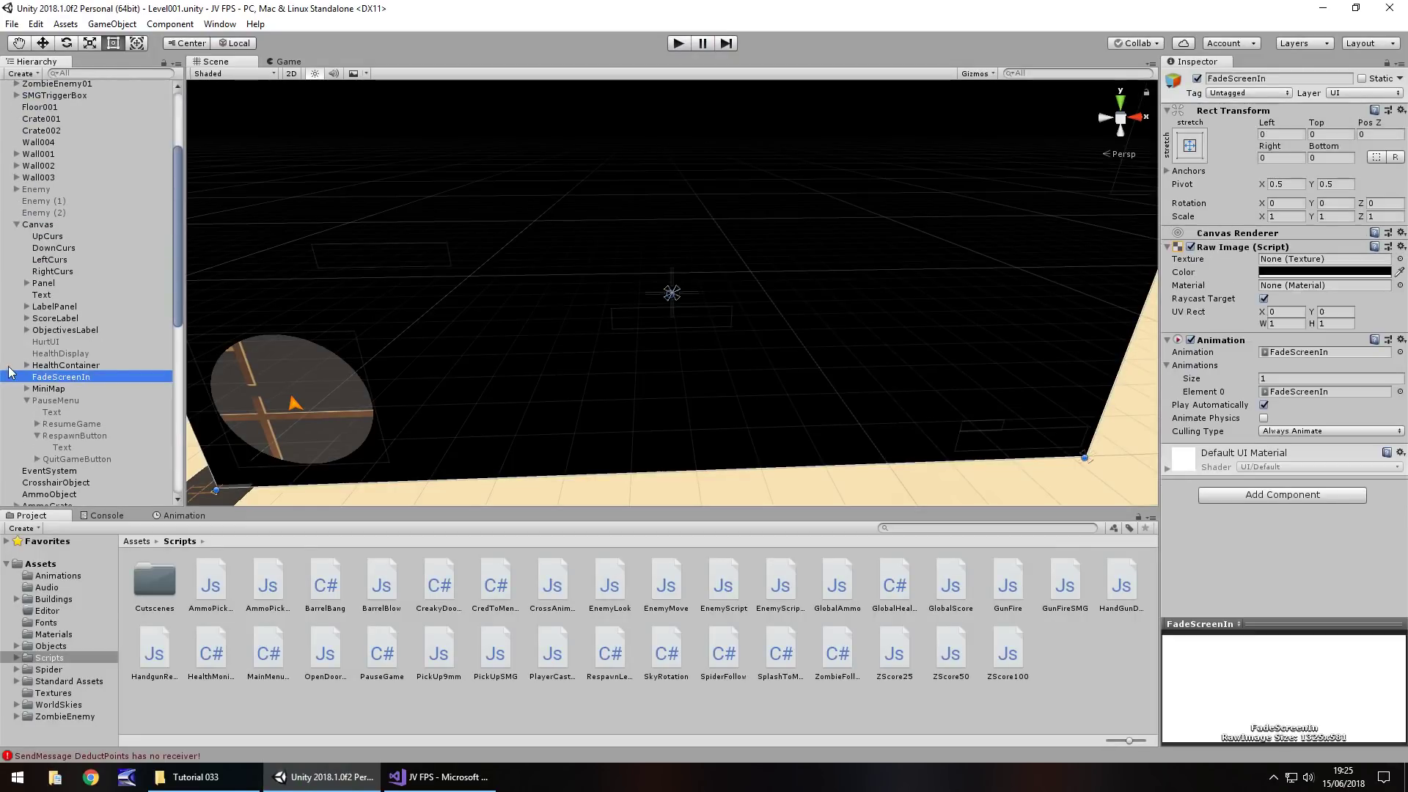
left_click(678, 44)
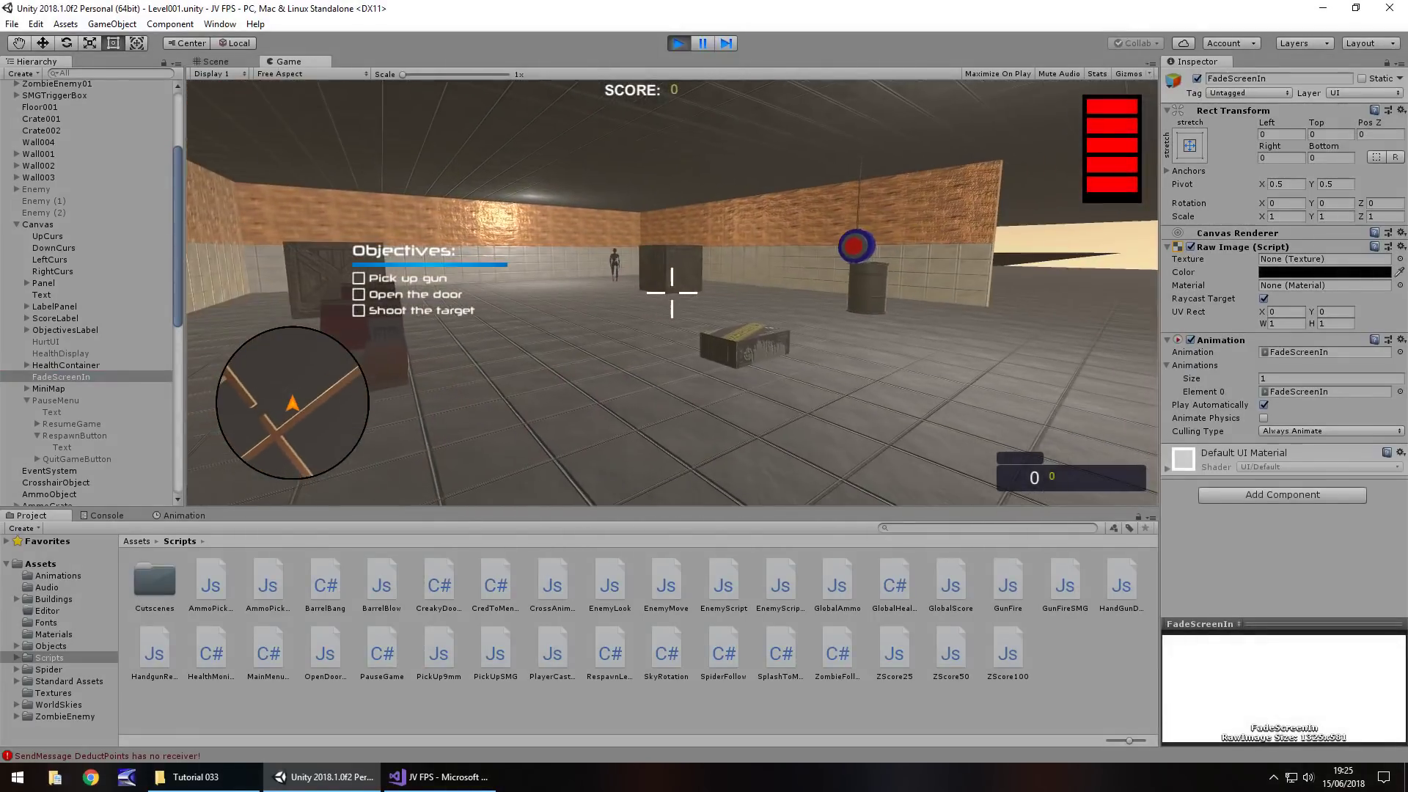
key("ctrl+p")
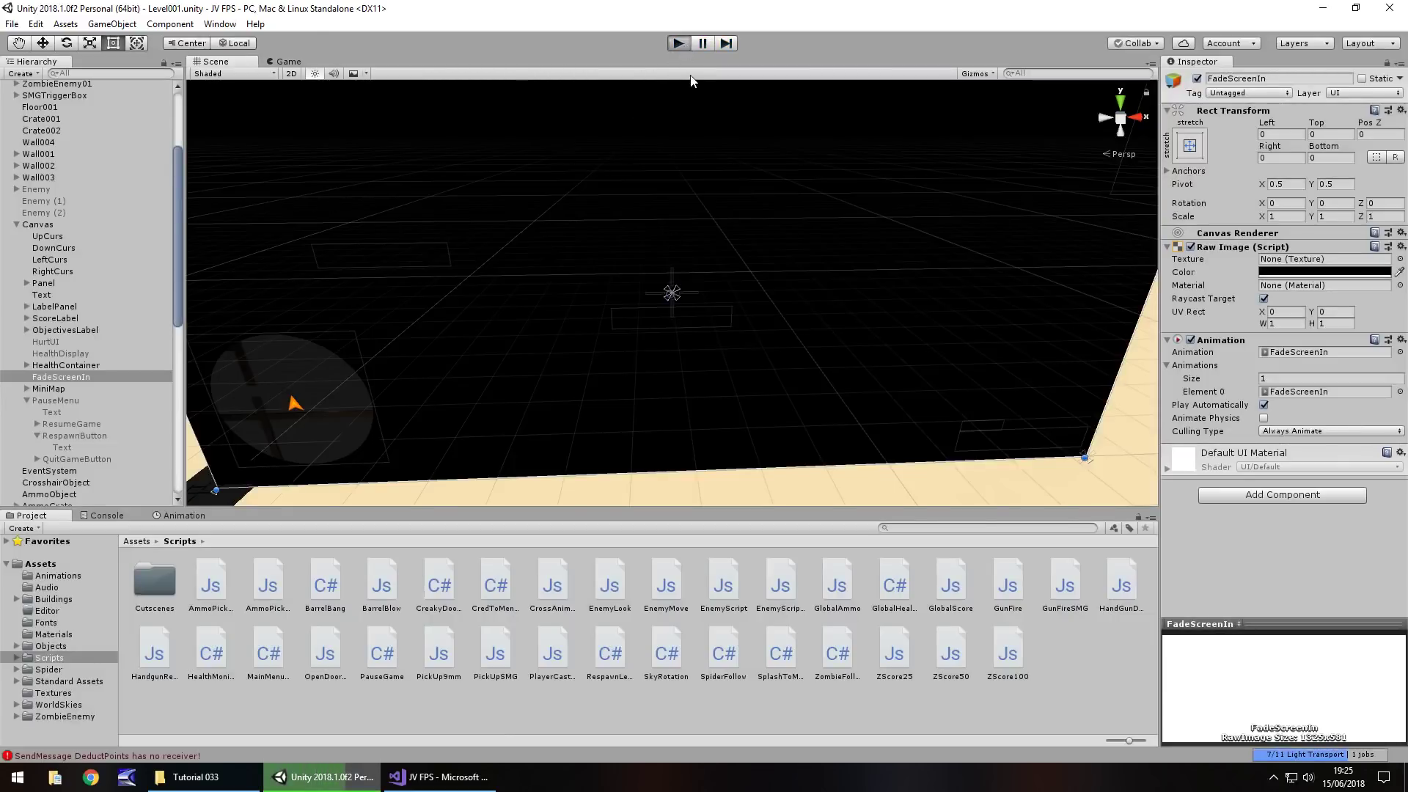
- Run the level again and respawn from the pause menu without completing any objectives
key("ctrl+p")
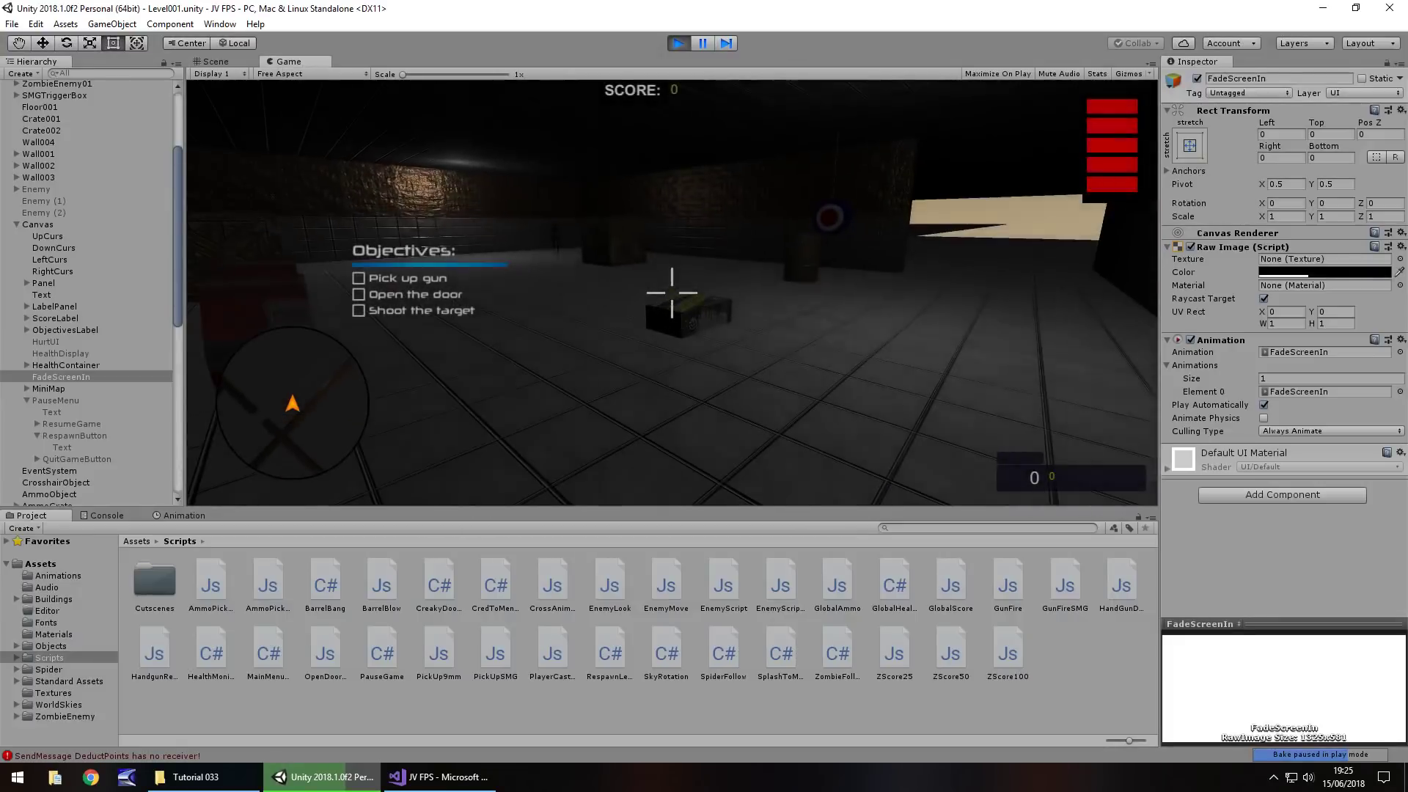
key("Escape")
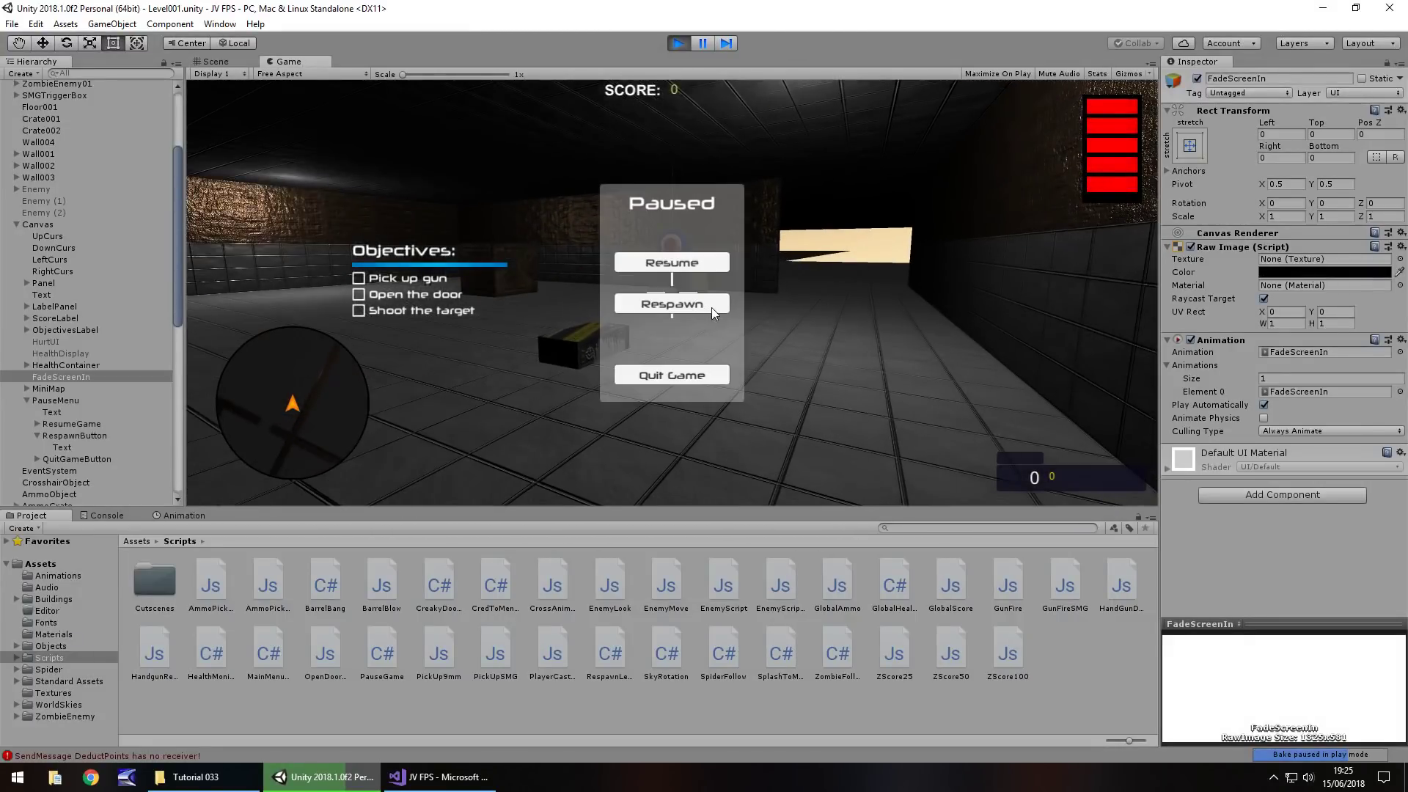
key("Escape")
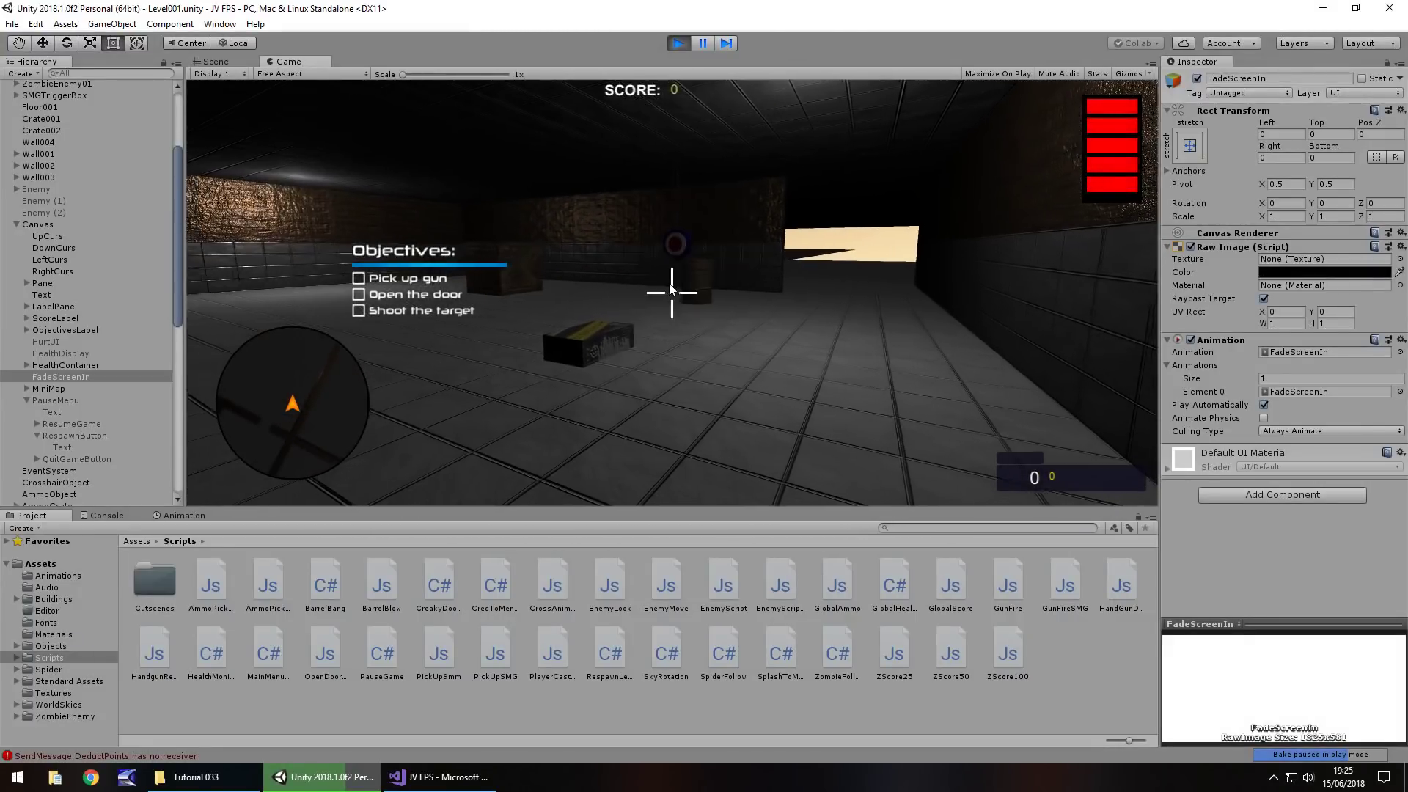
key("Escape")
left_click(681, 301)
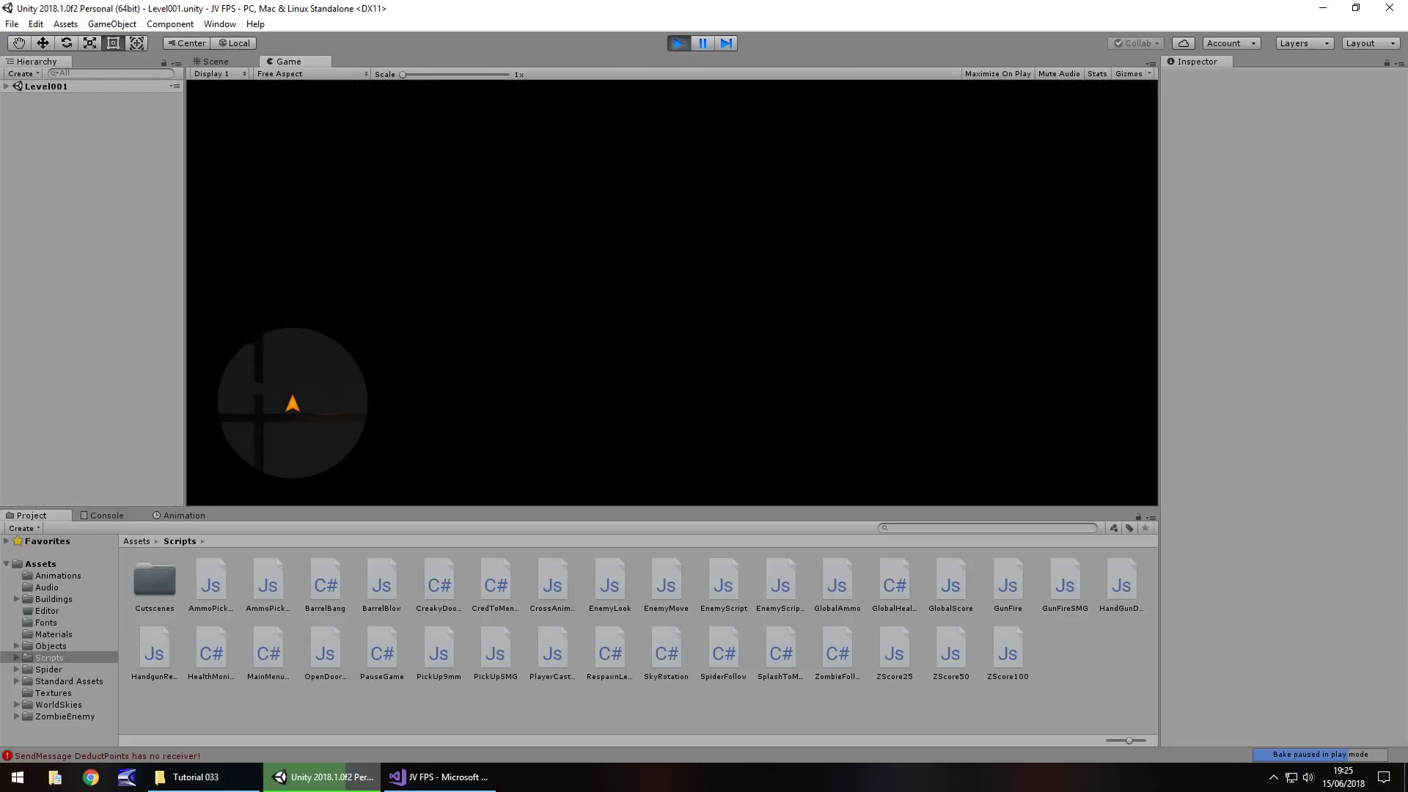
- Pause the reloaded level and check FadeScreenIn under Canvas by deactivating and reactivating it
key("Escape")
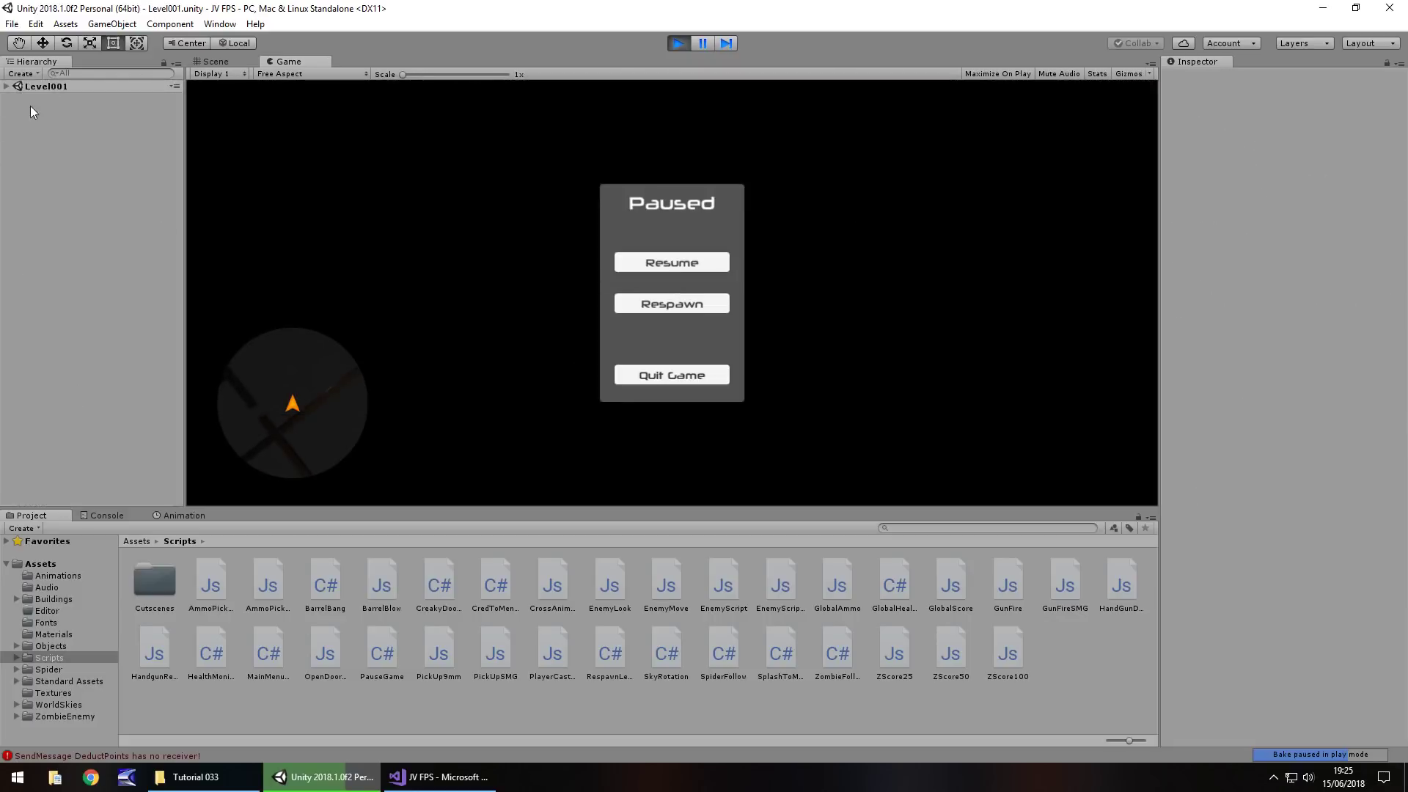
left_click(7, 86)
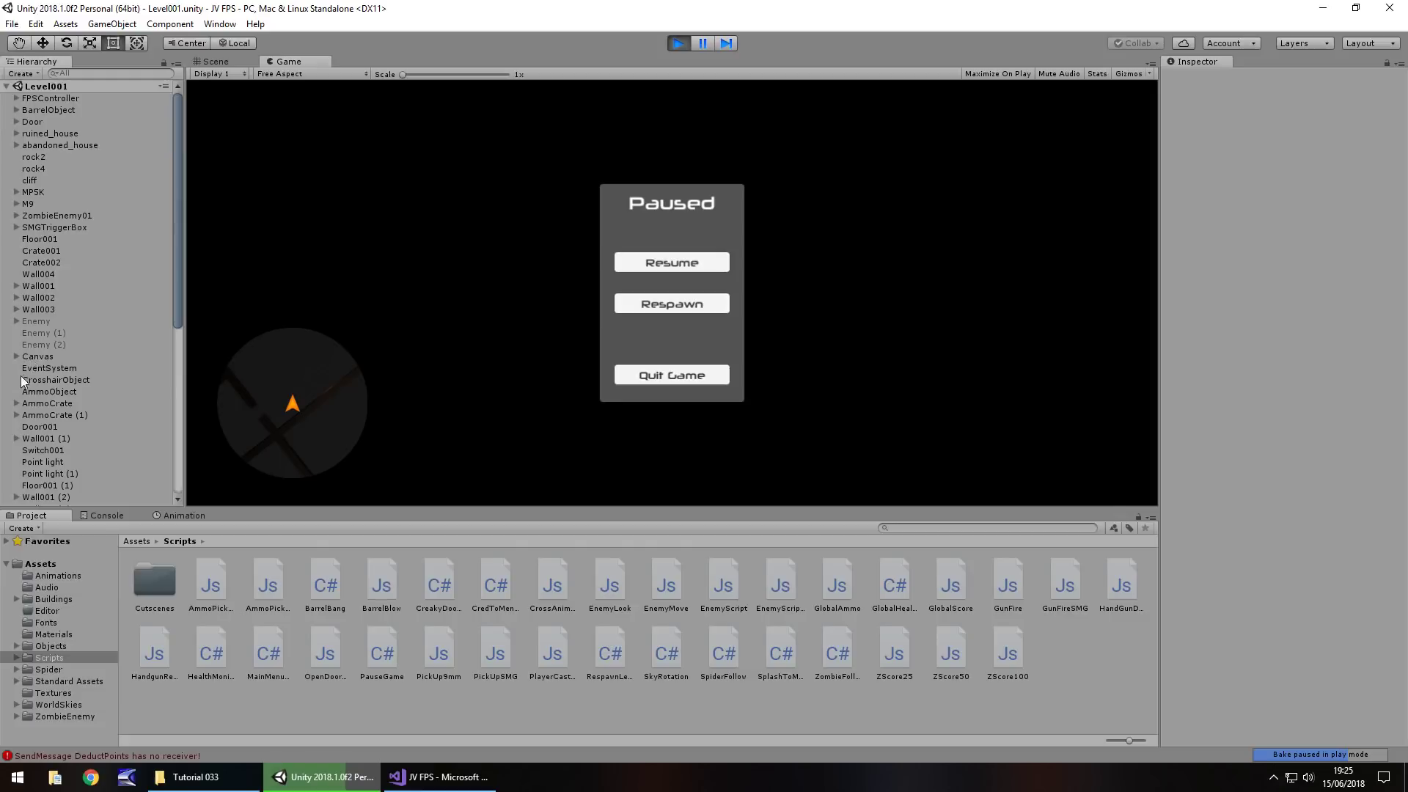
scroll(21, 377, "down", 3)
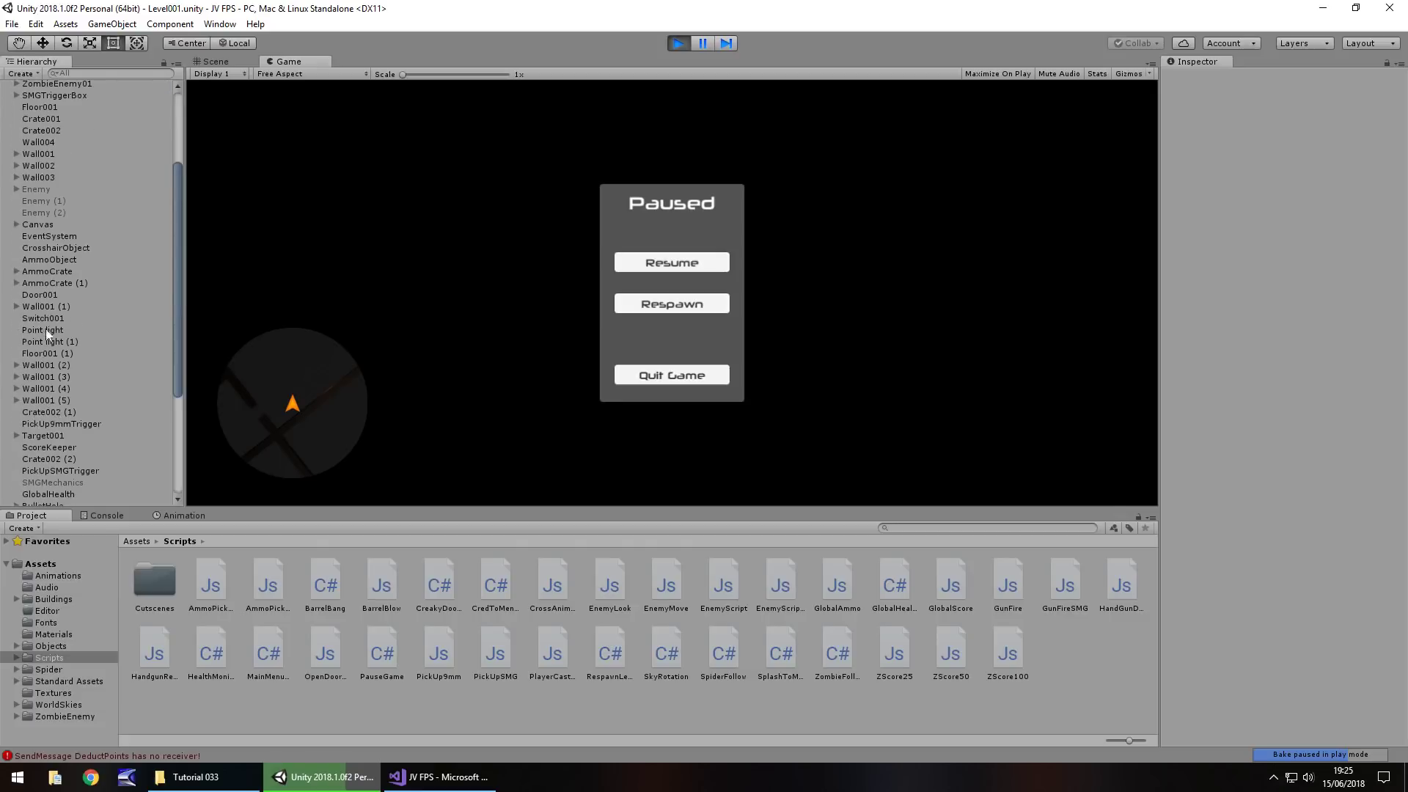
left_click(16, 225)
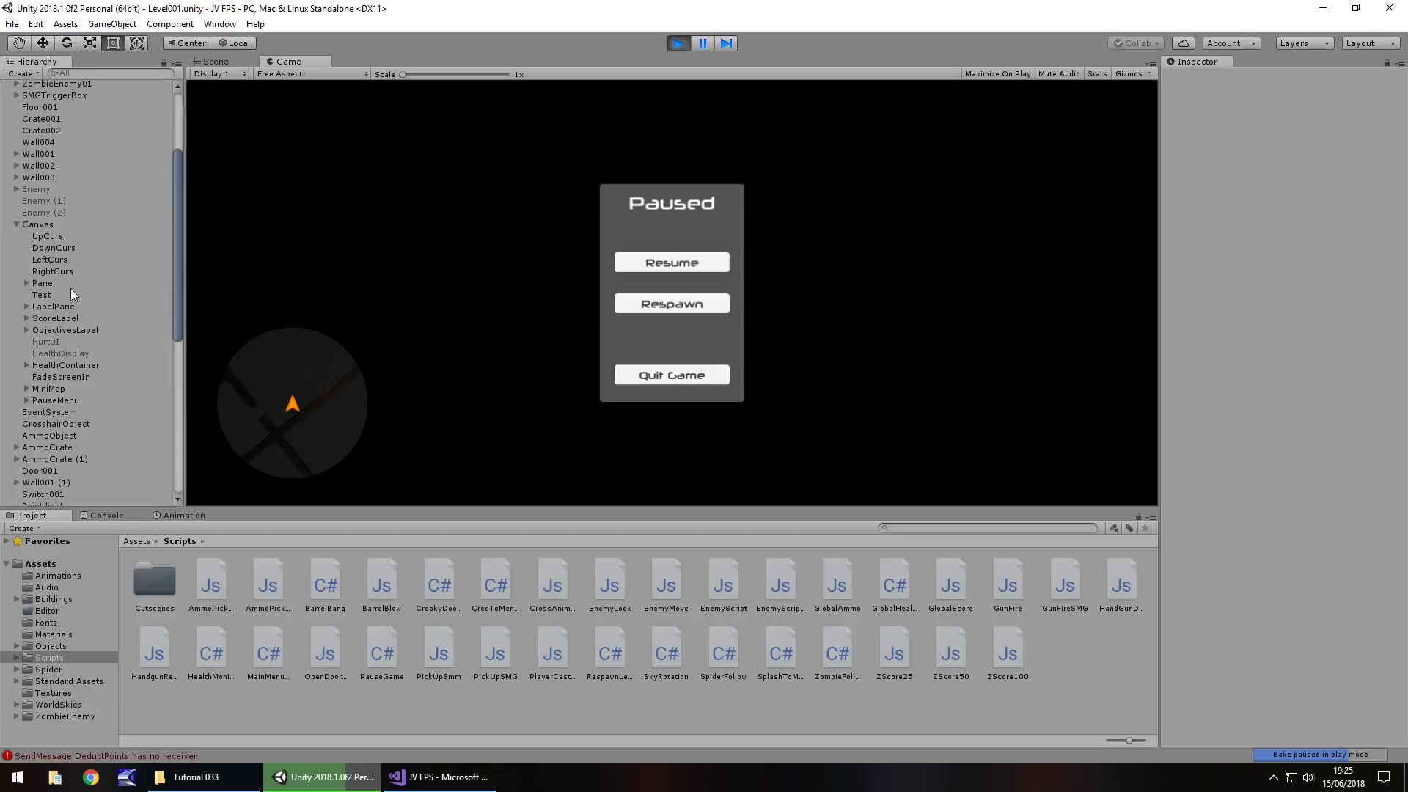
left_click(71, 377)
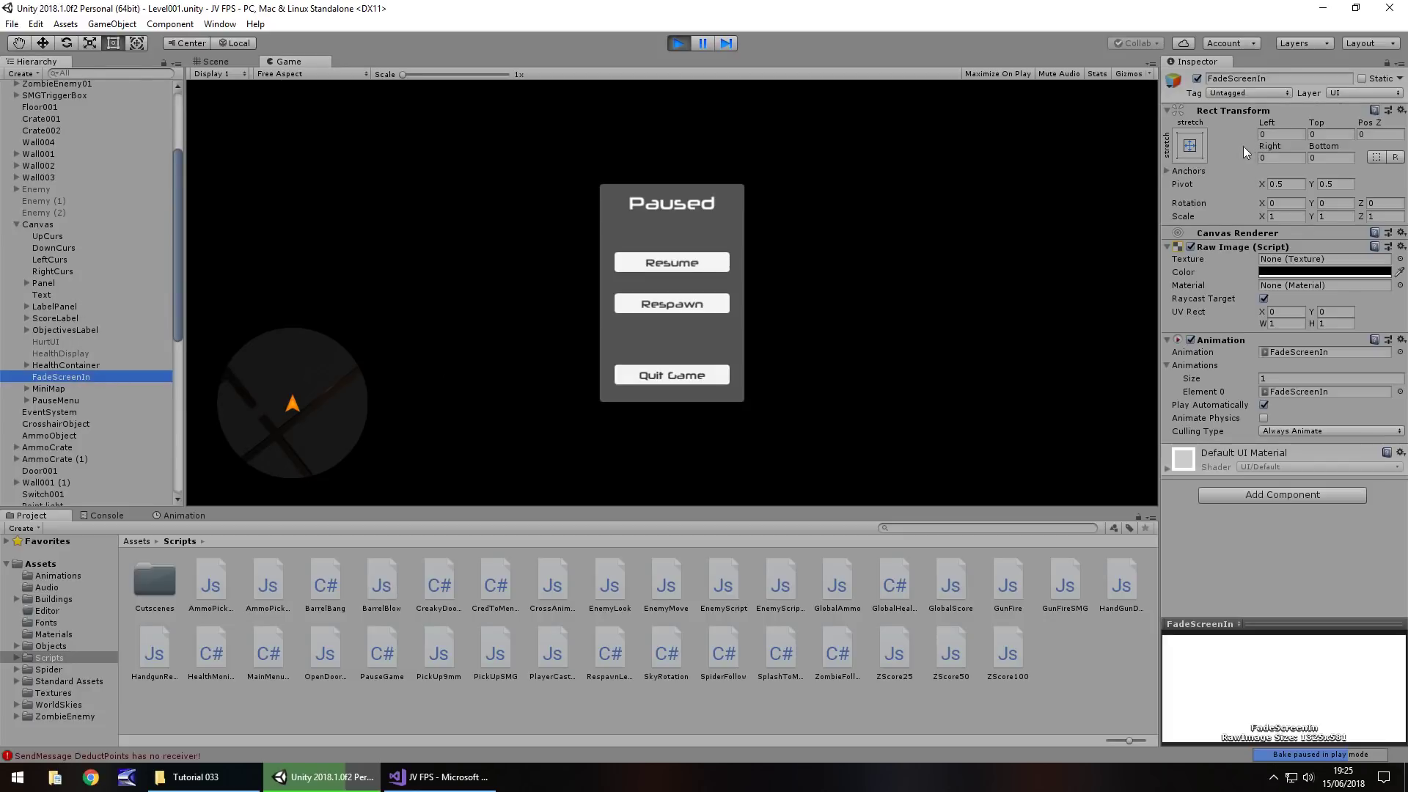
left_click(1197, 78)
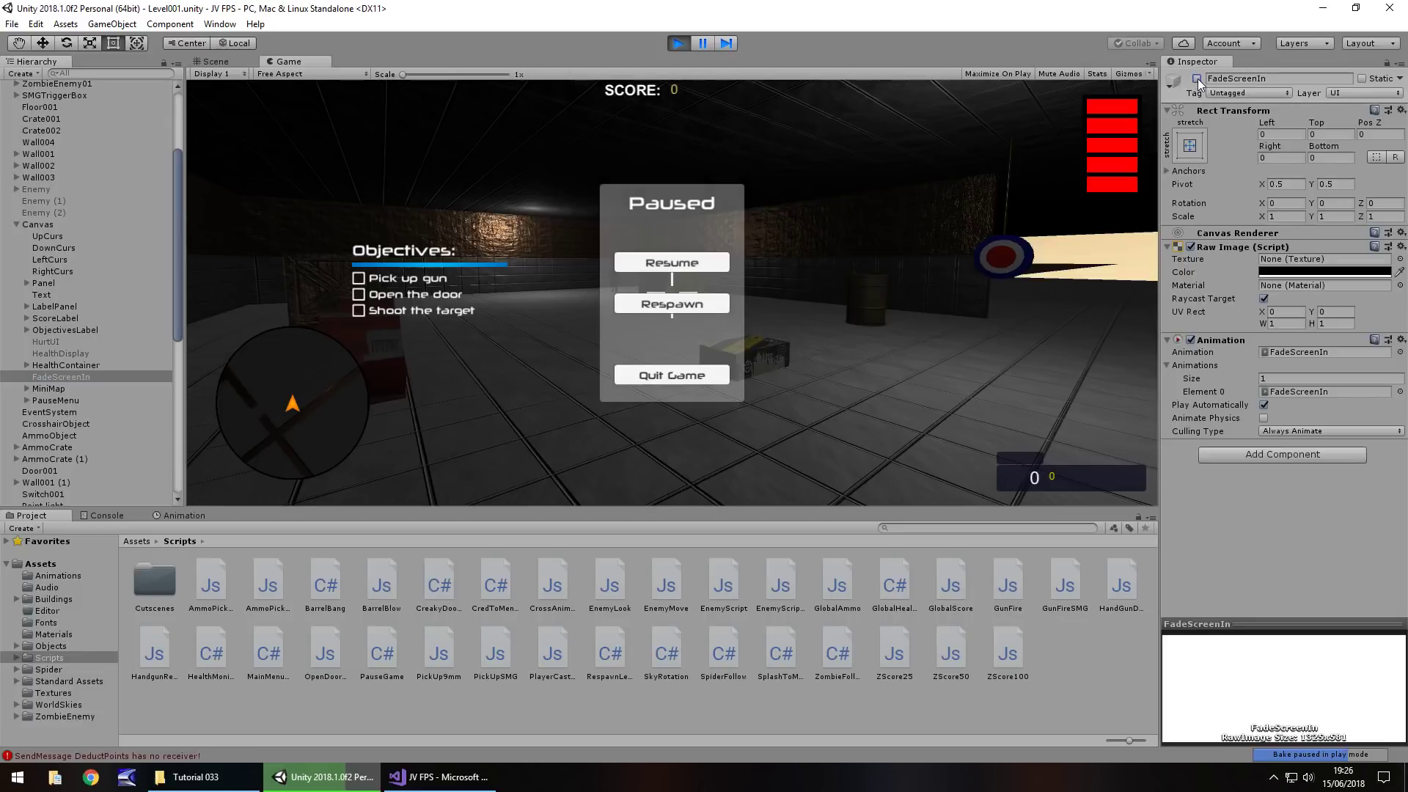
left_click(1198, 79)
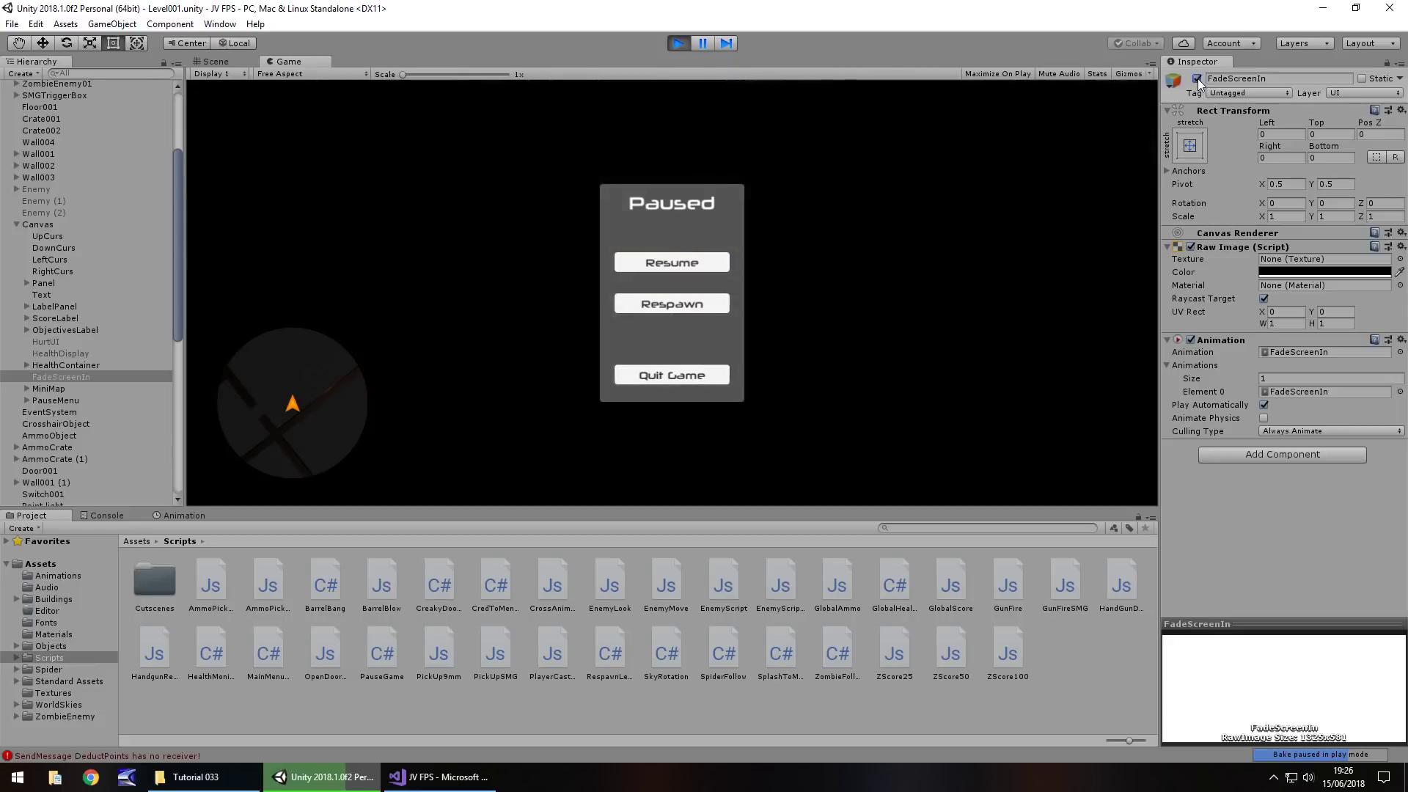
- Exit play mode and review FadeScreenIn and the remaining Level001 objects in edit mode
left_click(680, 44)
left_click(69, 376)
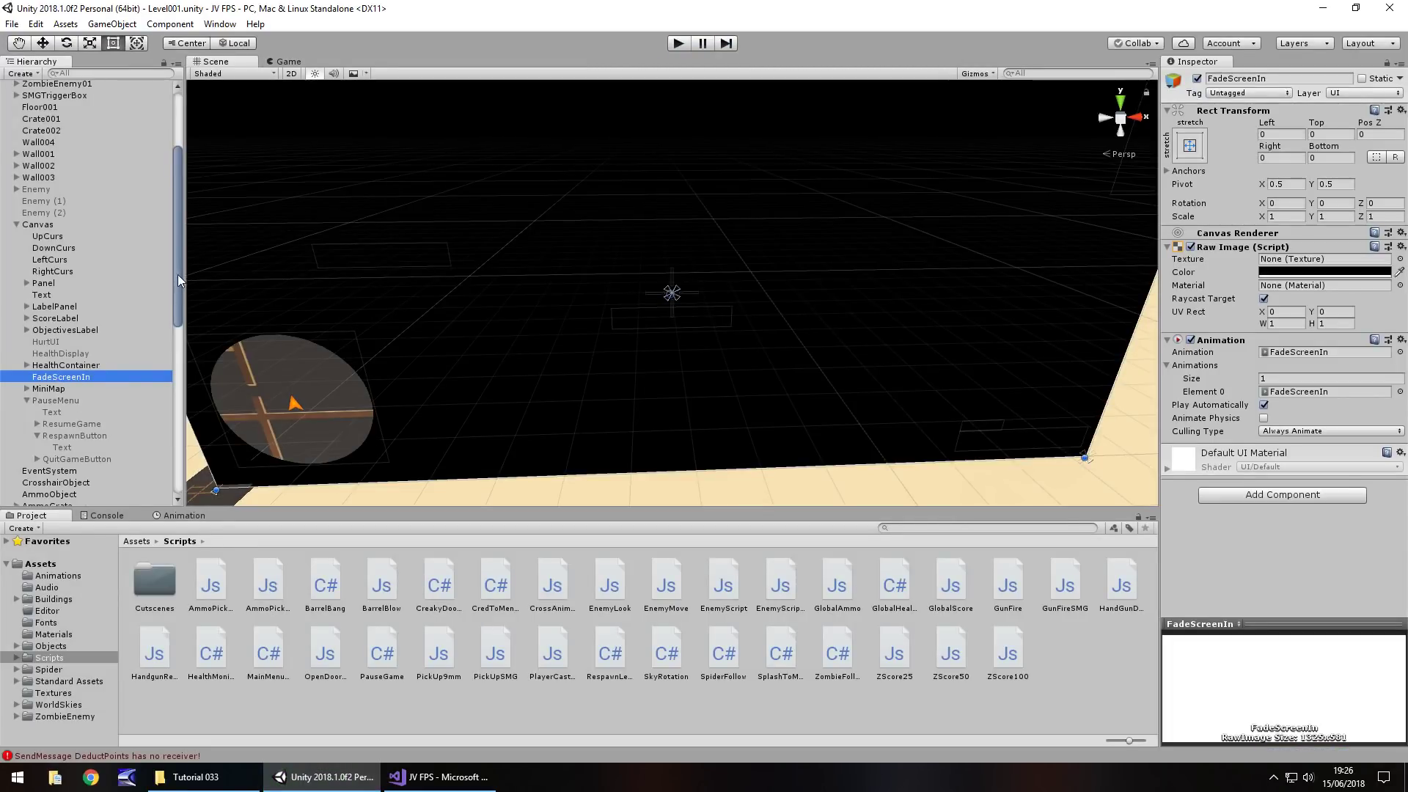
left_click_drag(178, 274, 165, 447)
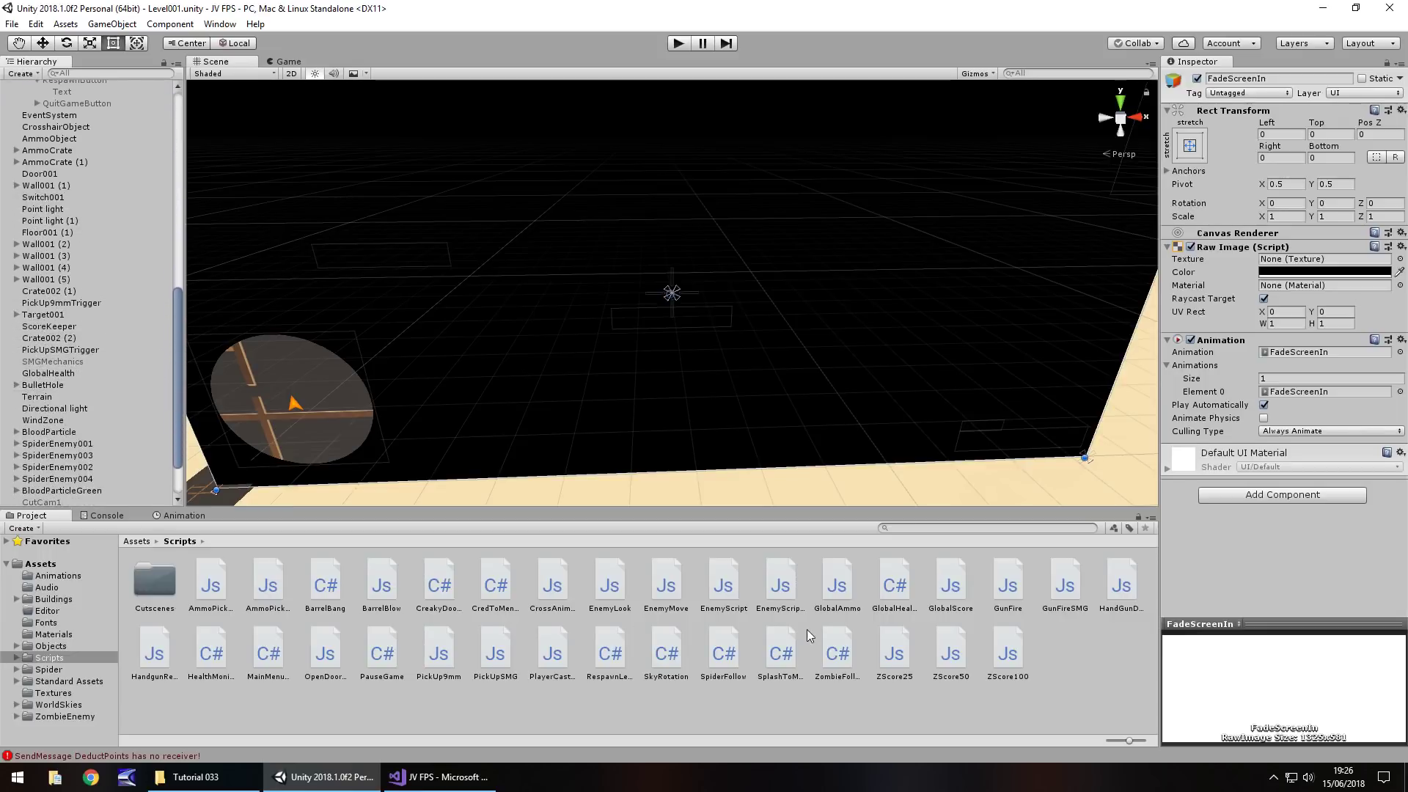
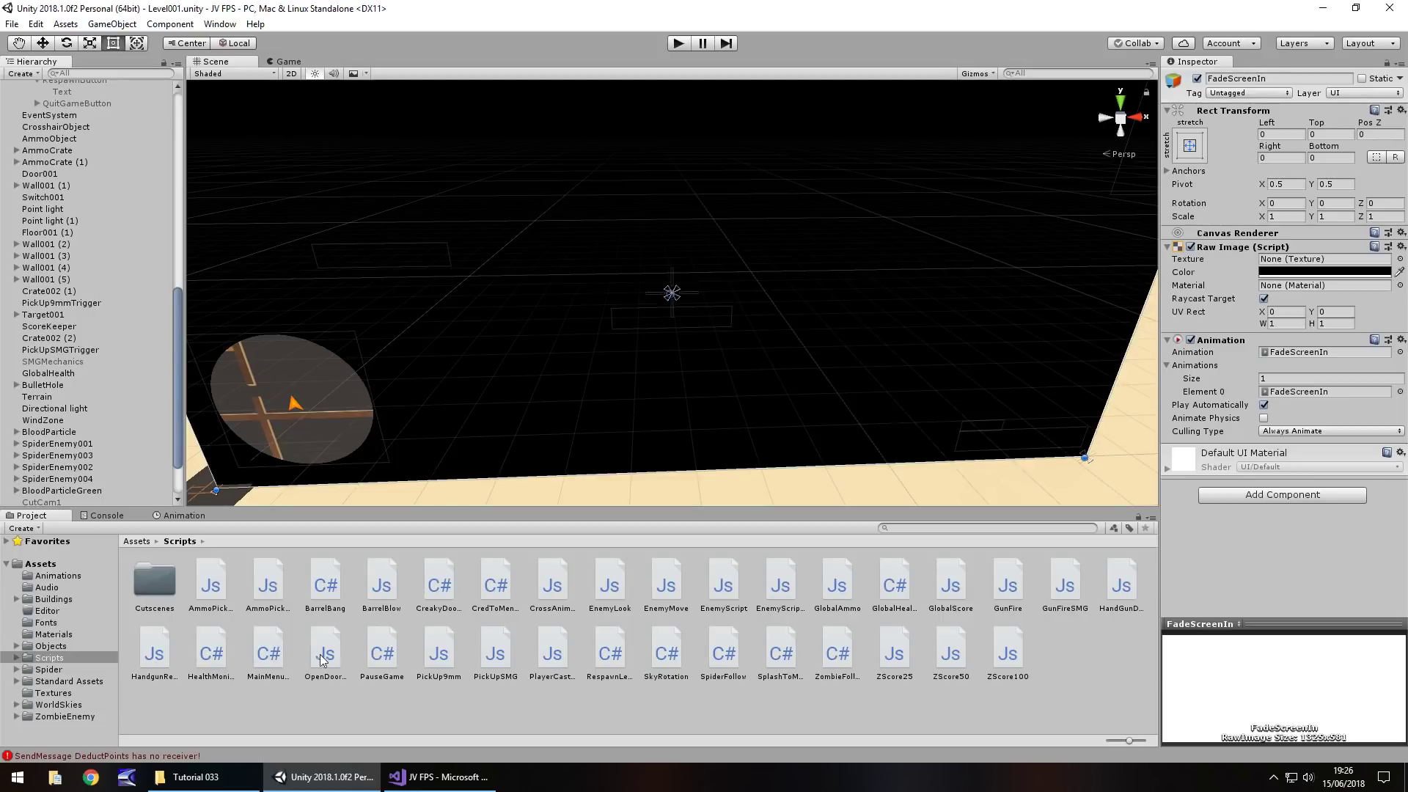
- Switch to the PauseGame script in Visual Studio and add an empty line below "SceneManager.LoadScene(5);" in RespawnGame
double_click(606, 664)
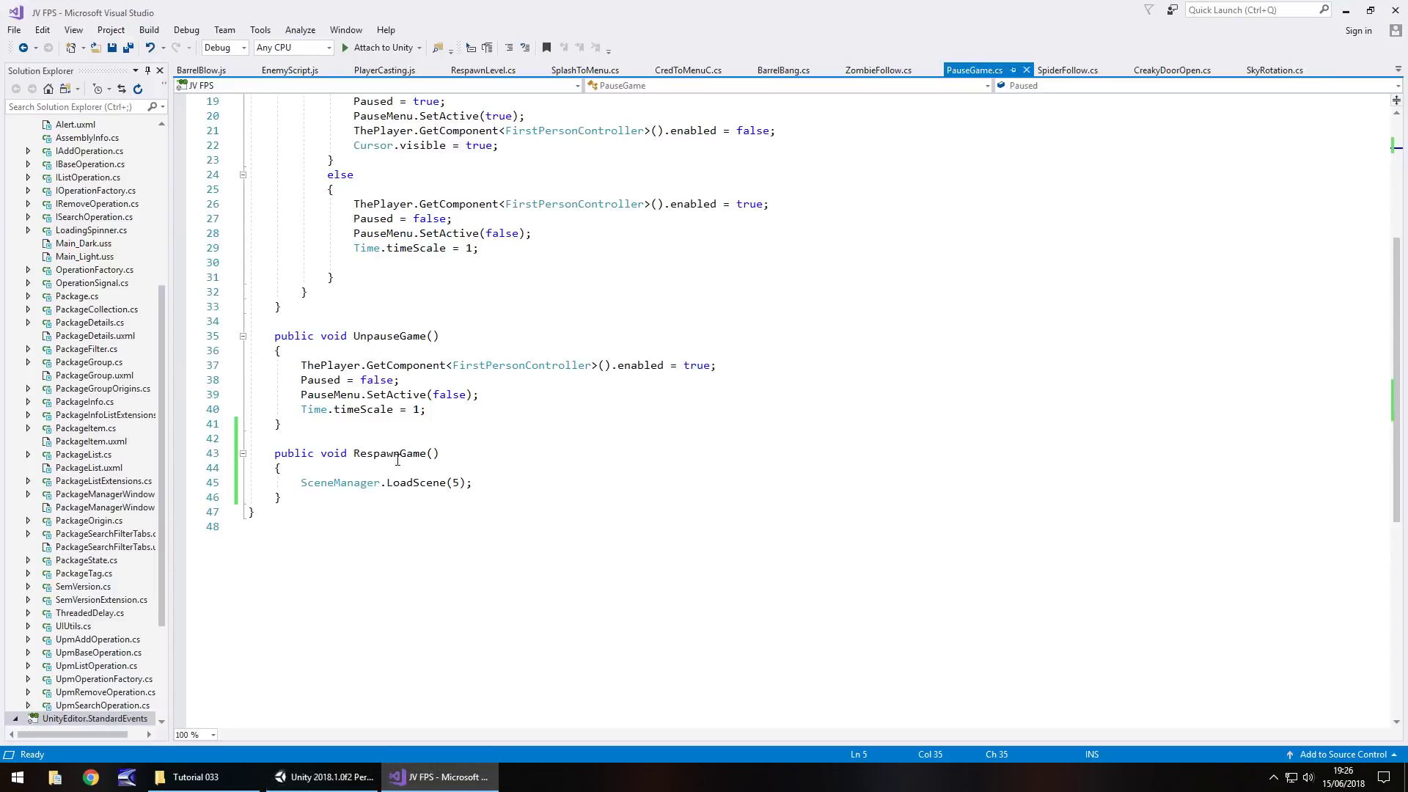
left_click(493, 482)
key("Return")
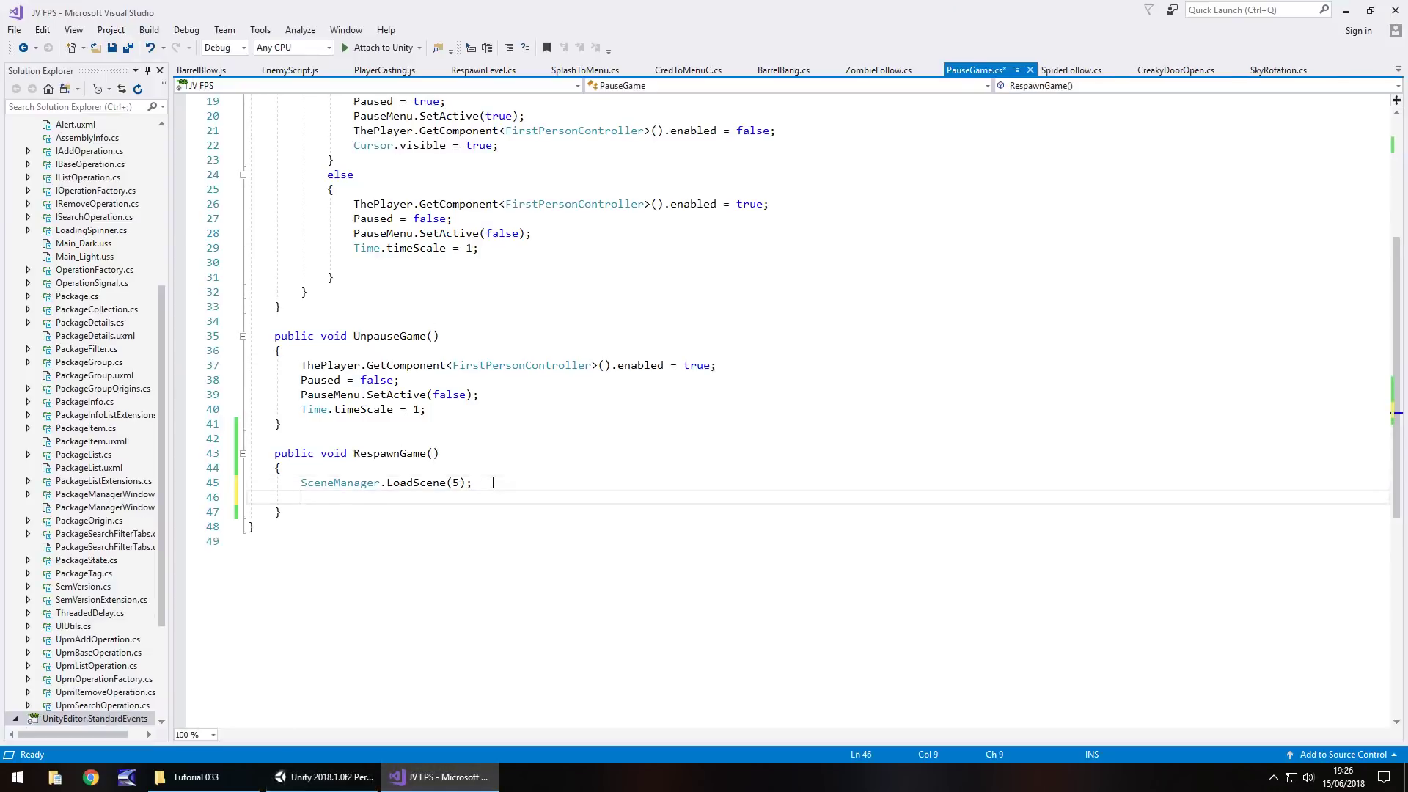
- Declare the variable "public GameObject FadeScreen;" below the PauseMenu declaration in the PauseGame script
scroll(493, 483, "up", 6)
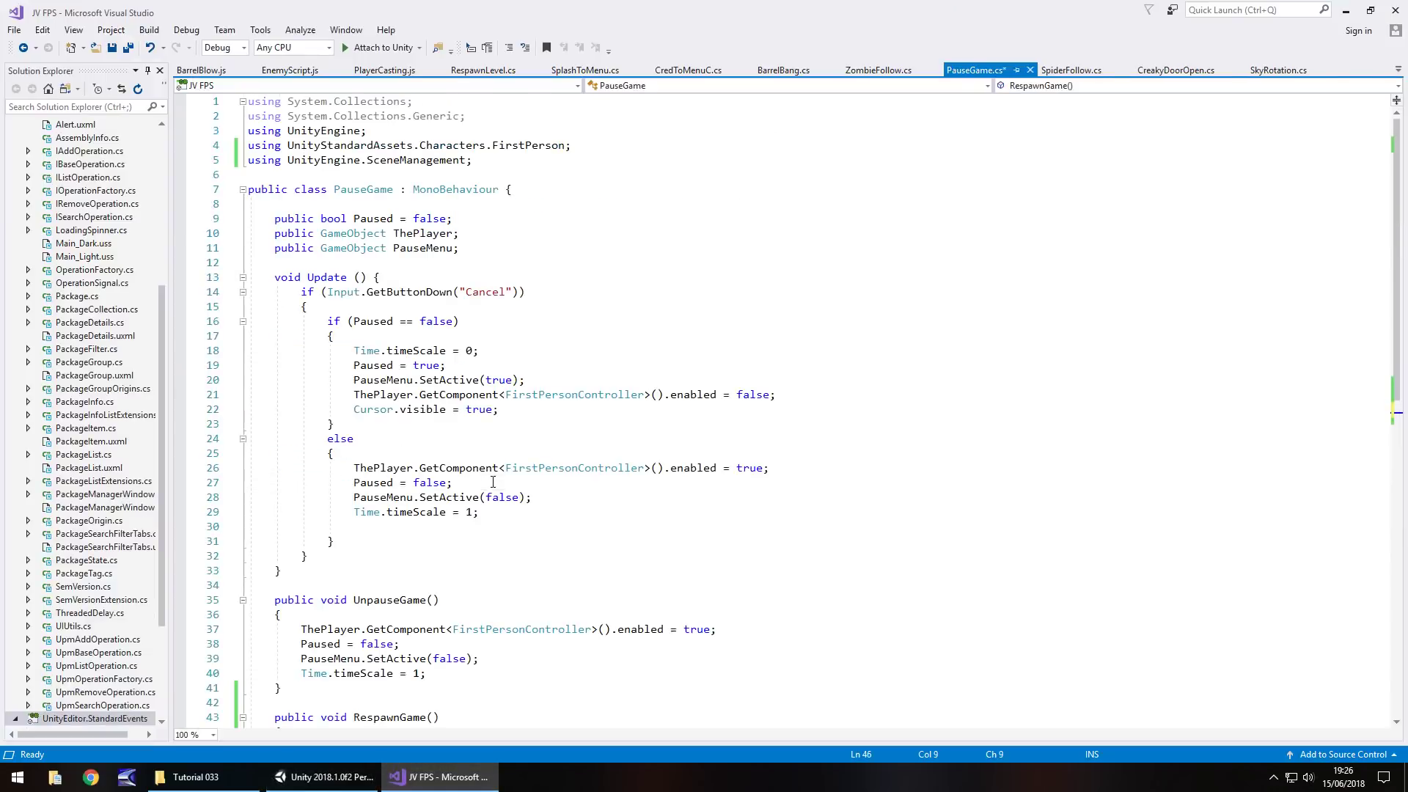
left_click(480, 248)
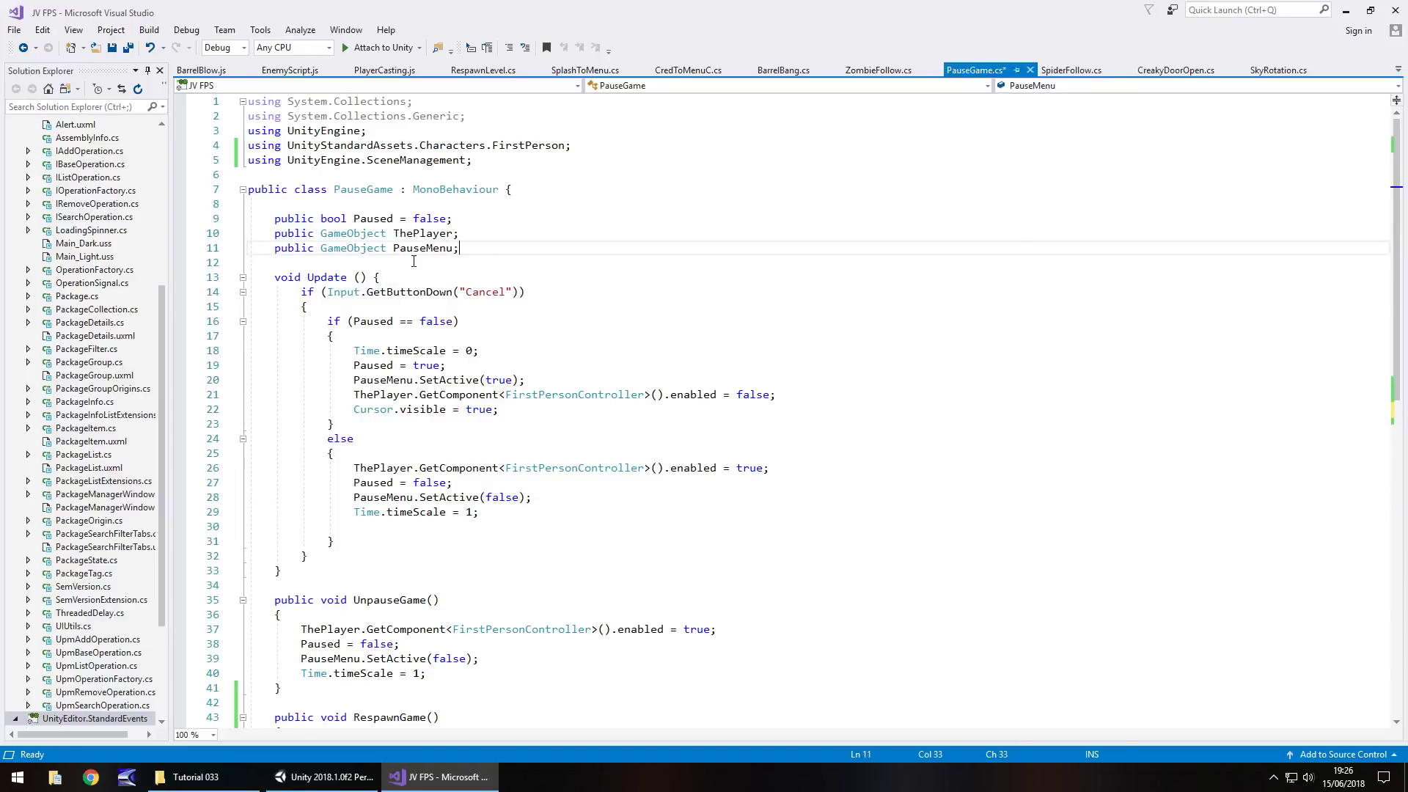
key("Return")
type("public ")
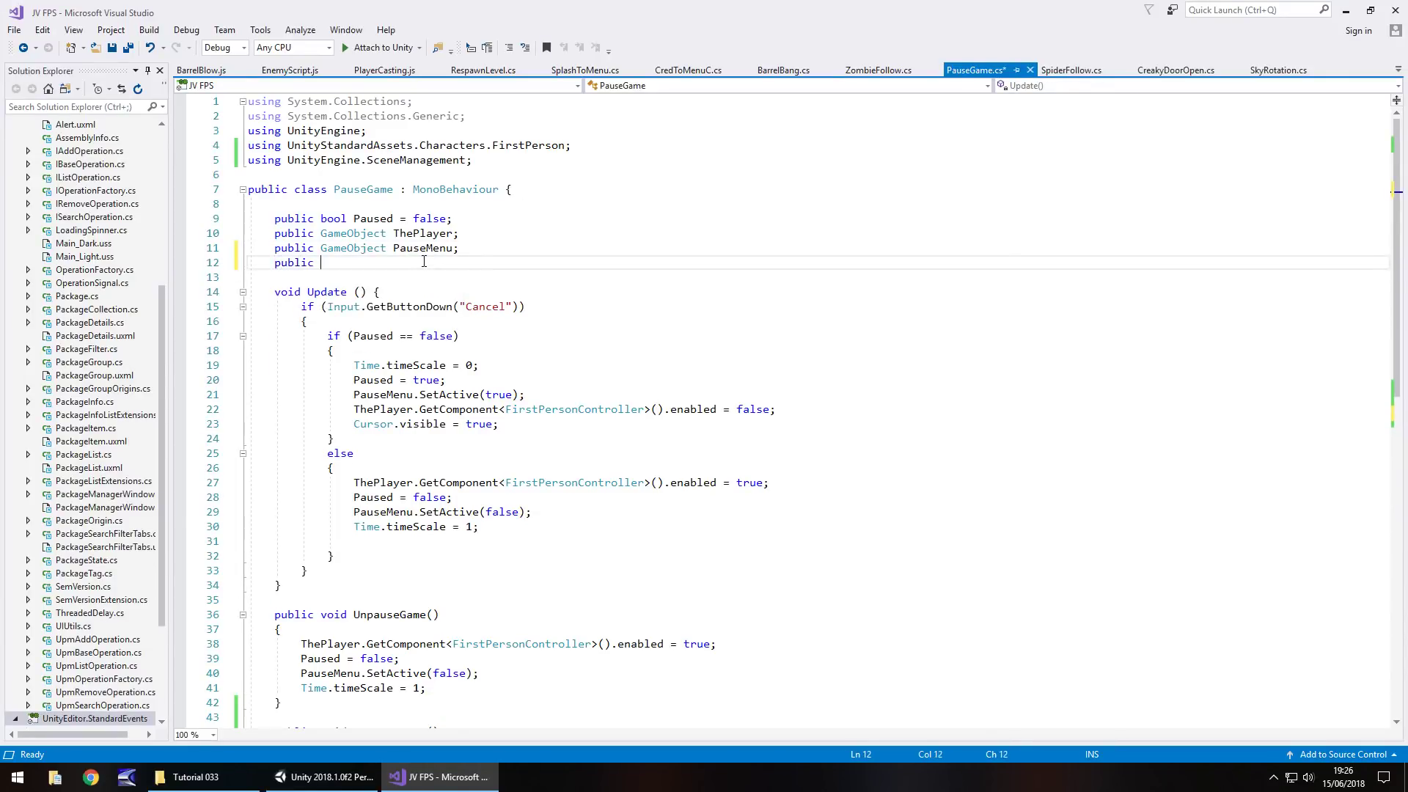
type("GameObjec")
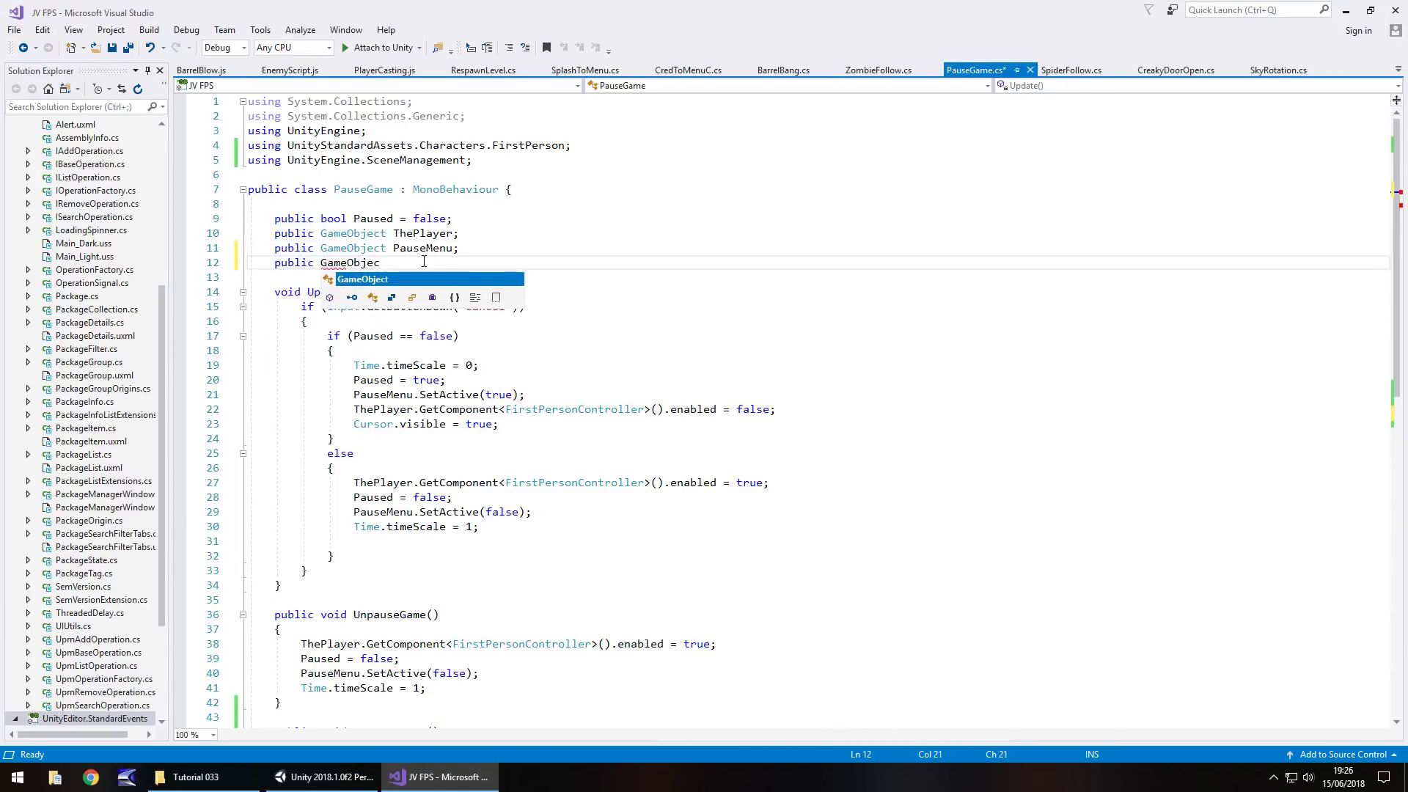
type("t FadeS")
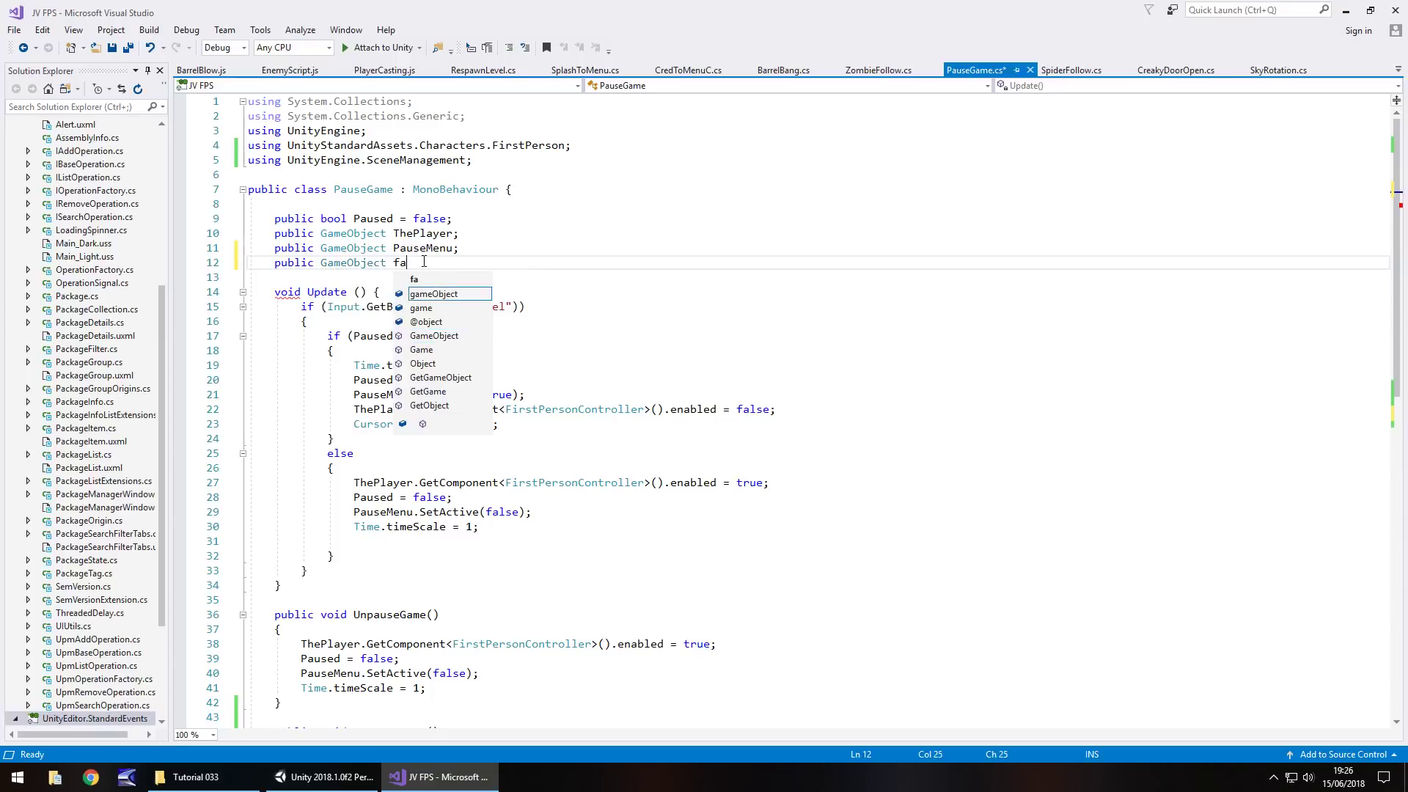
type("creen;")
- Add "FadeScreen.SetActive(false);" above "SceneManager.LoadScene(5);" in RespawnGame and save the script
scroll(436, 451, "down", 6)
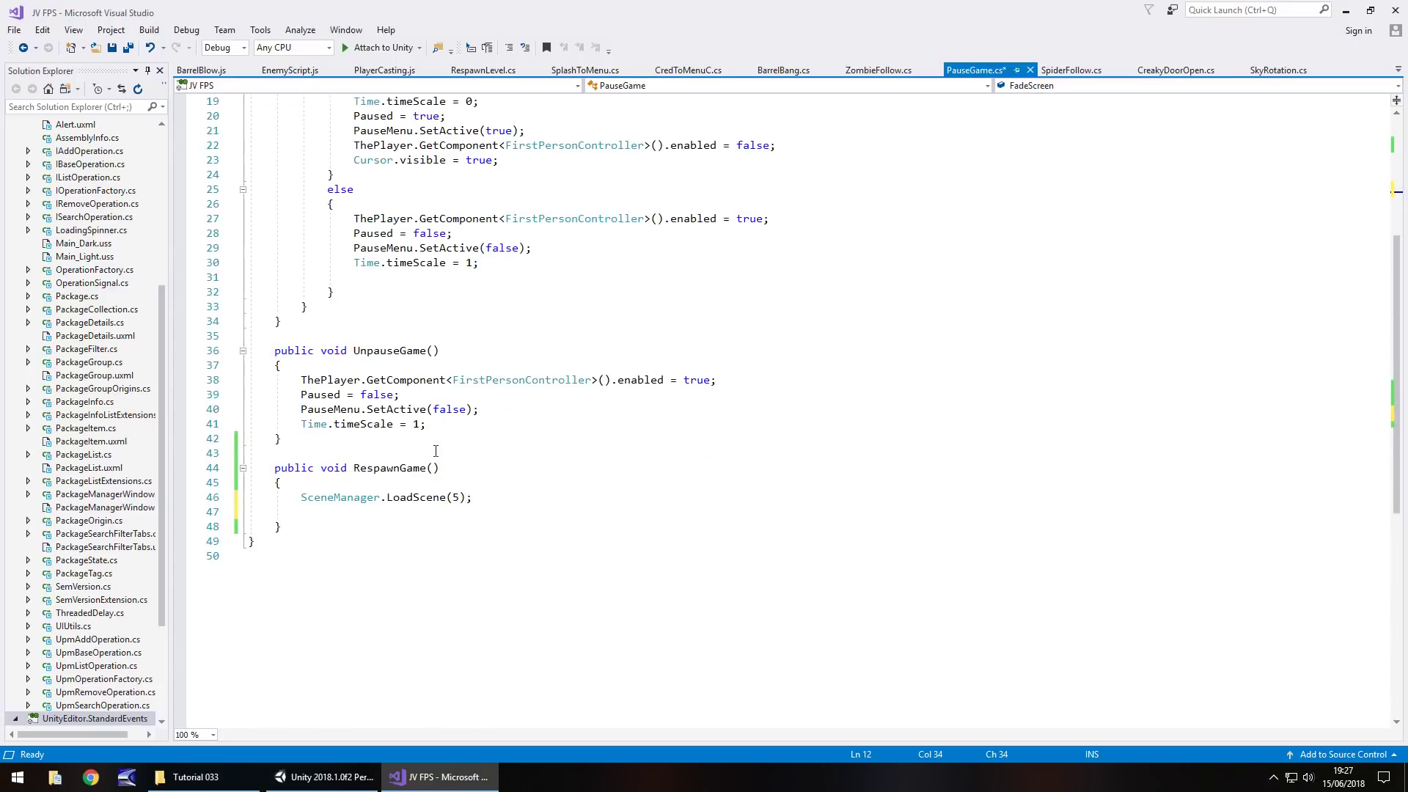
left_click(302, 497)
key("Return")
key("Up")
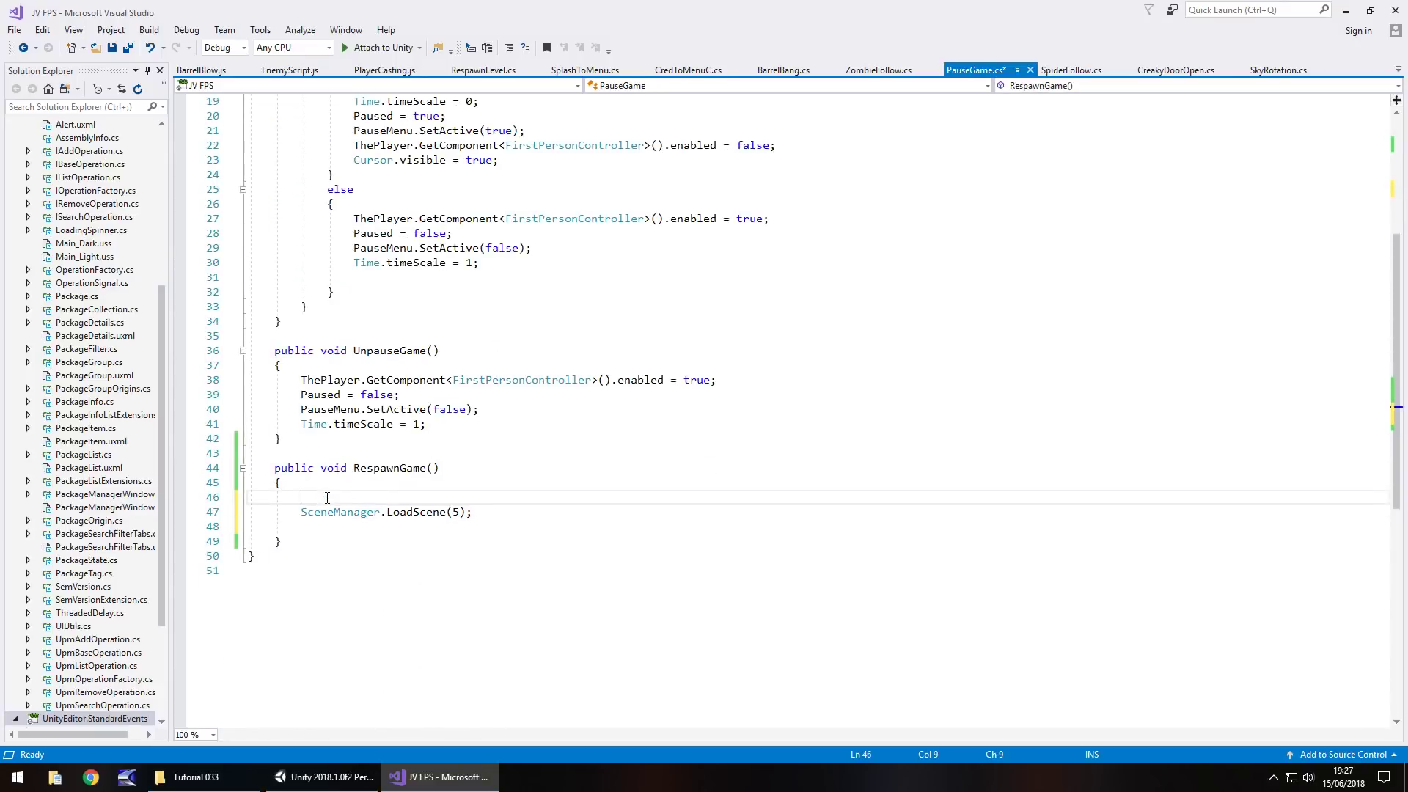
type("FadeSC")
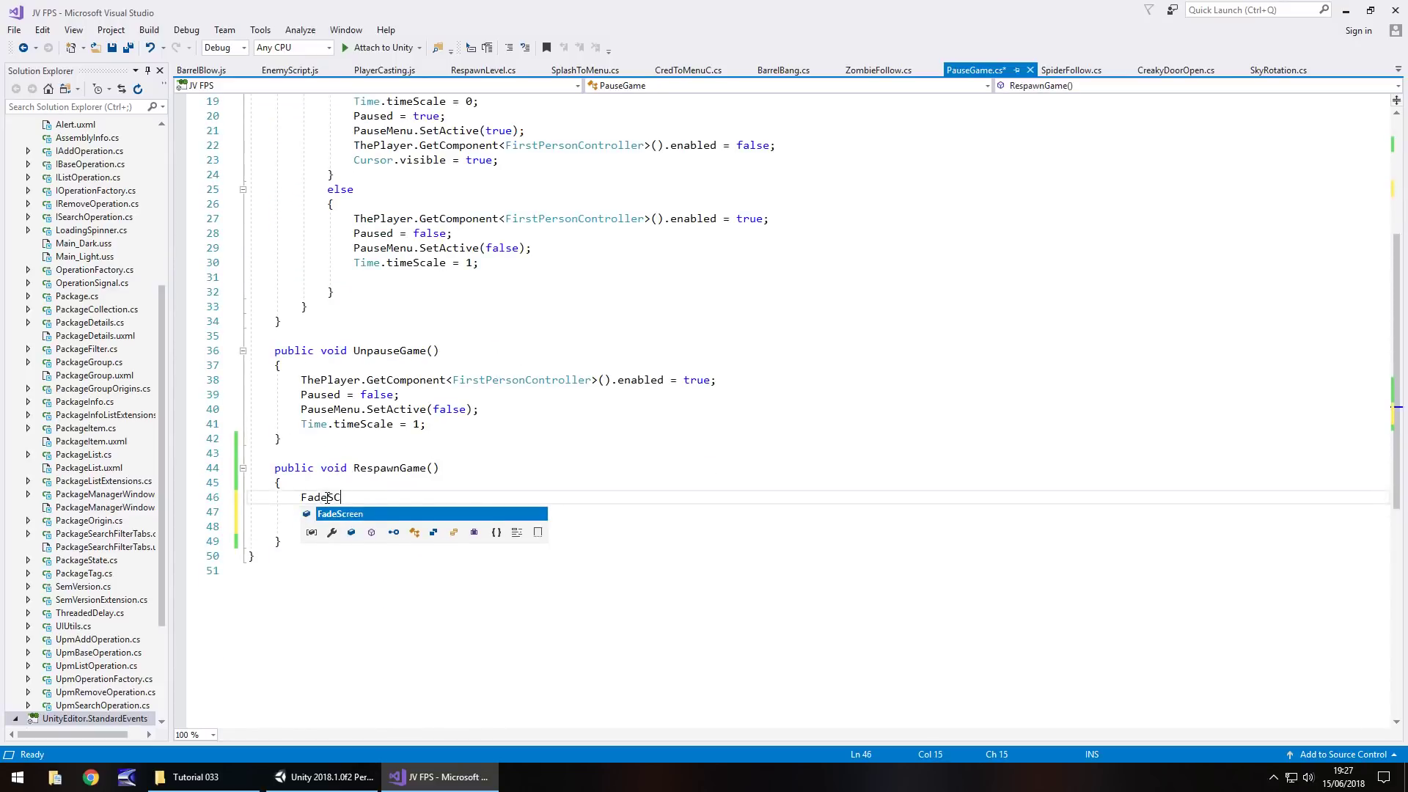
key("BackSpace")
type("creen.SetActive(")
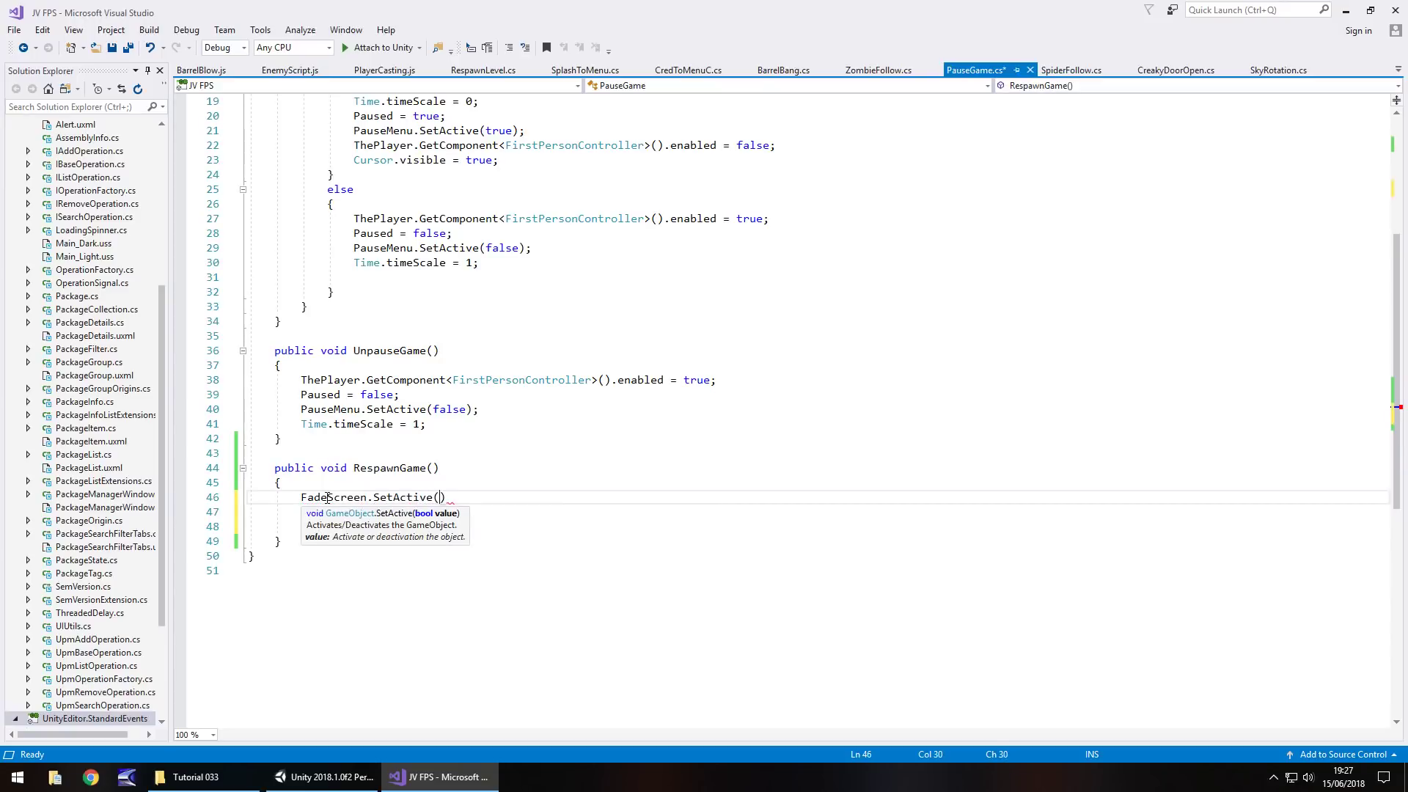
type("false);")
key("ctrl+s")
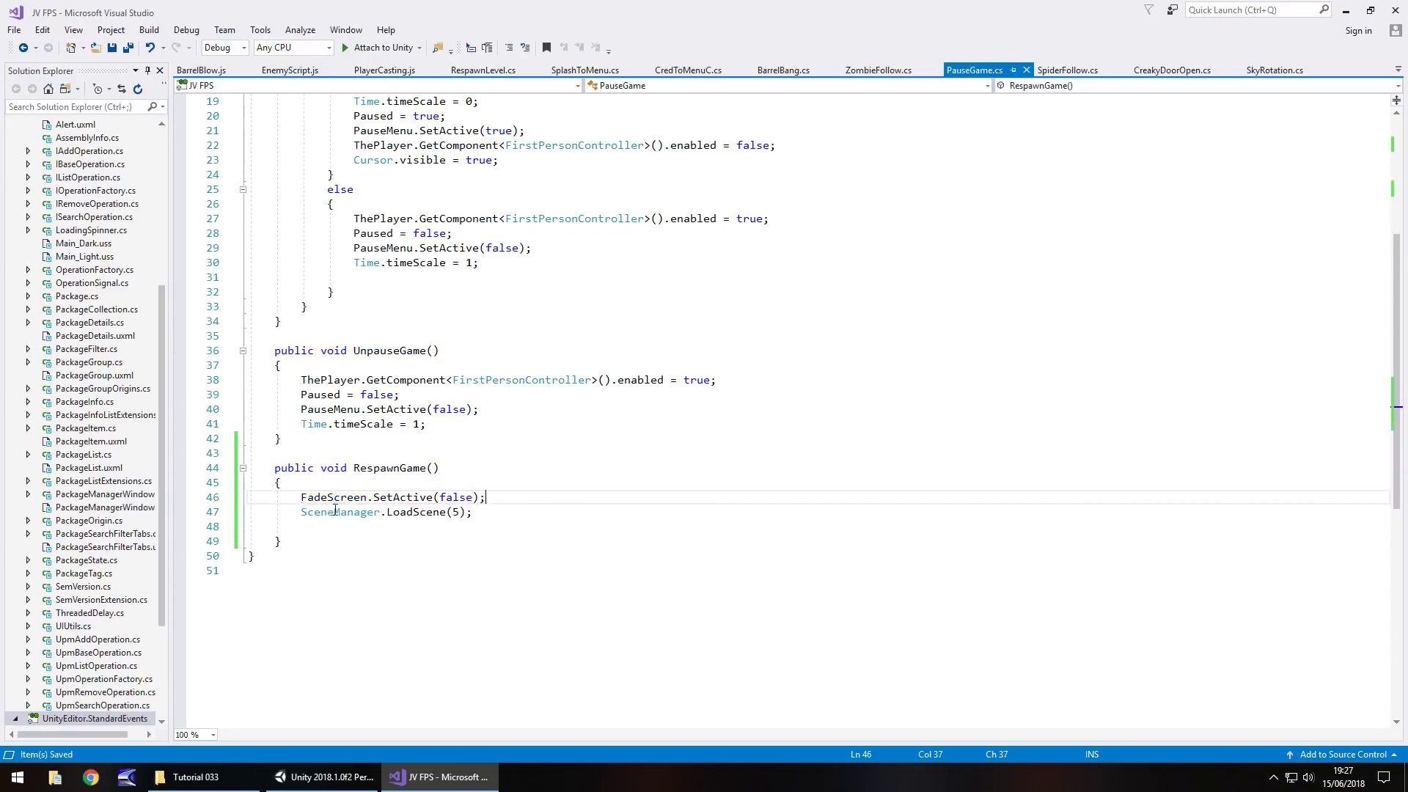
- Switch to Unity and clear the console messages
left_click(322, 777)
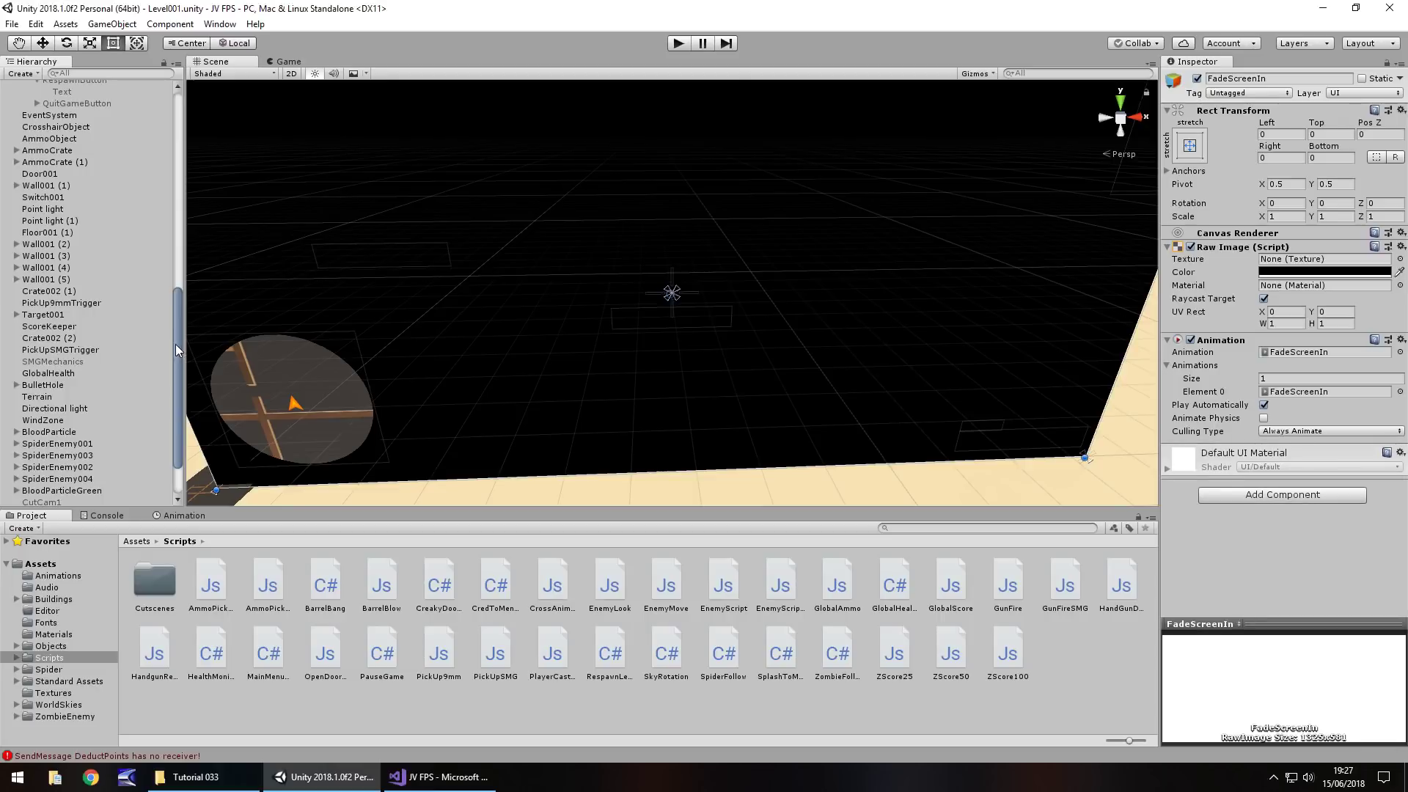
left_click_drag(175, 345, 174, 368)
left_click(103, 516)
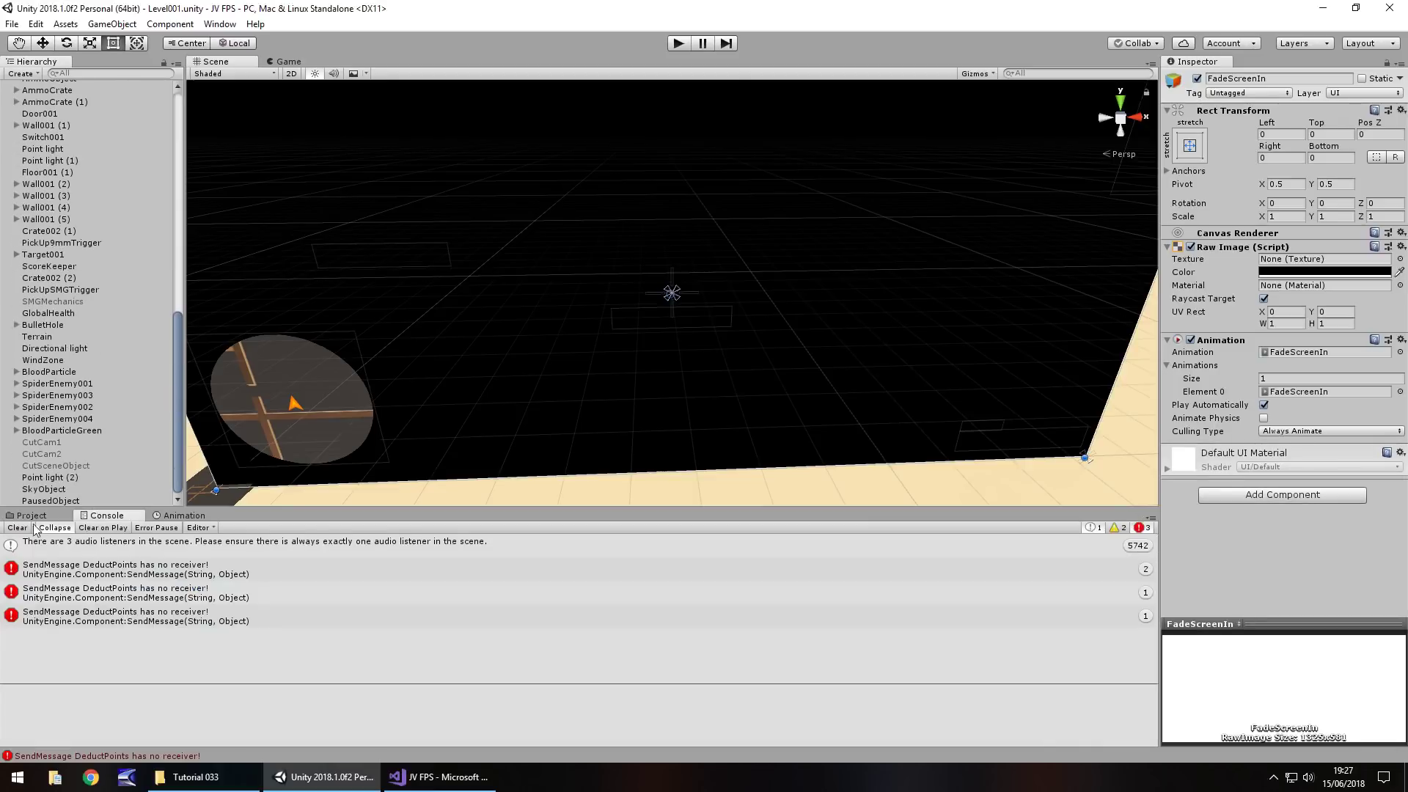
left_click(18, 528)
left_click(31, 516)
- Assign FadeScreenIn to the Fade Screen reference of PausedObject's Pause Game script and save the scene
left_click(50, 501)
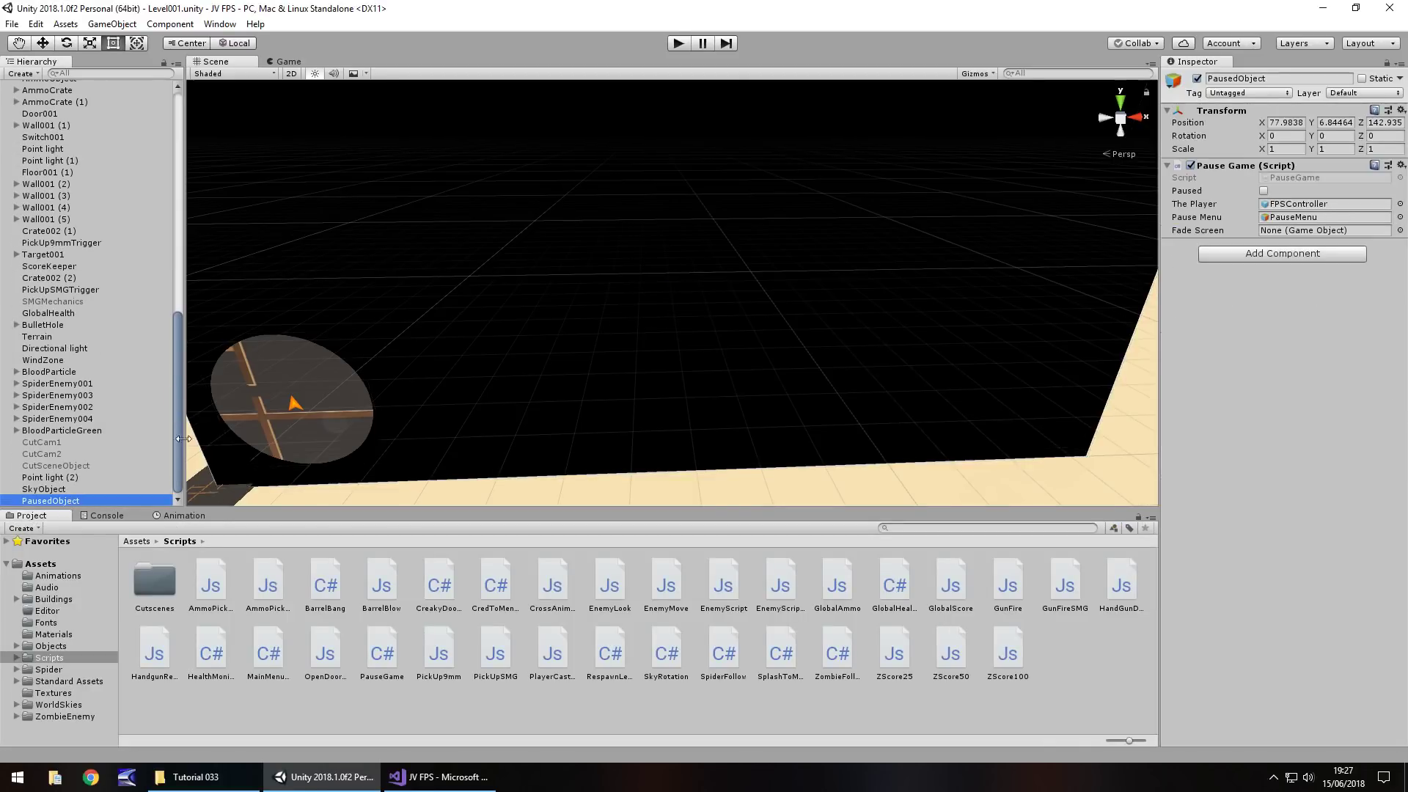
left_click_drag(175, 455, 1295, 231)
key("ctrl+s")
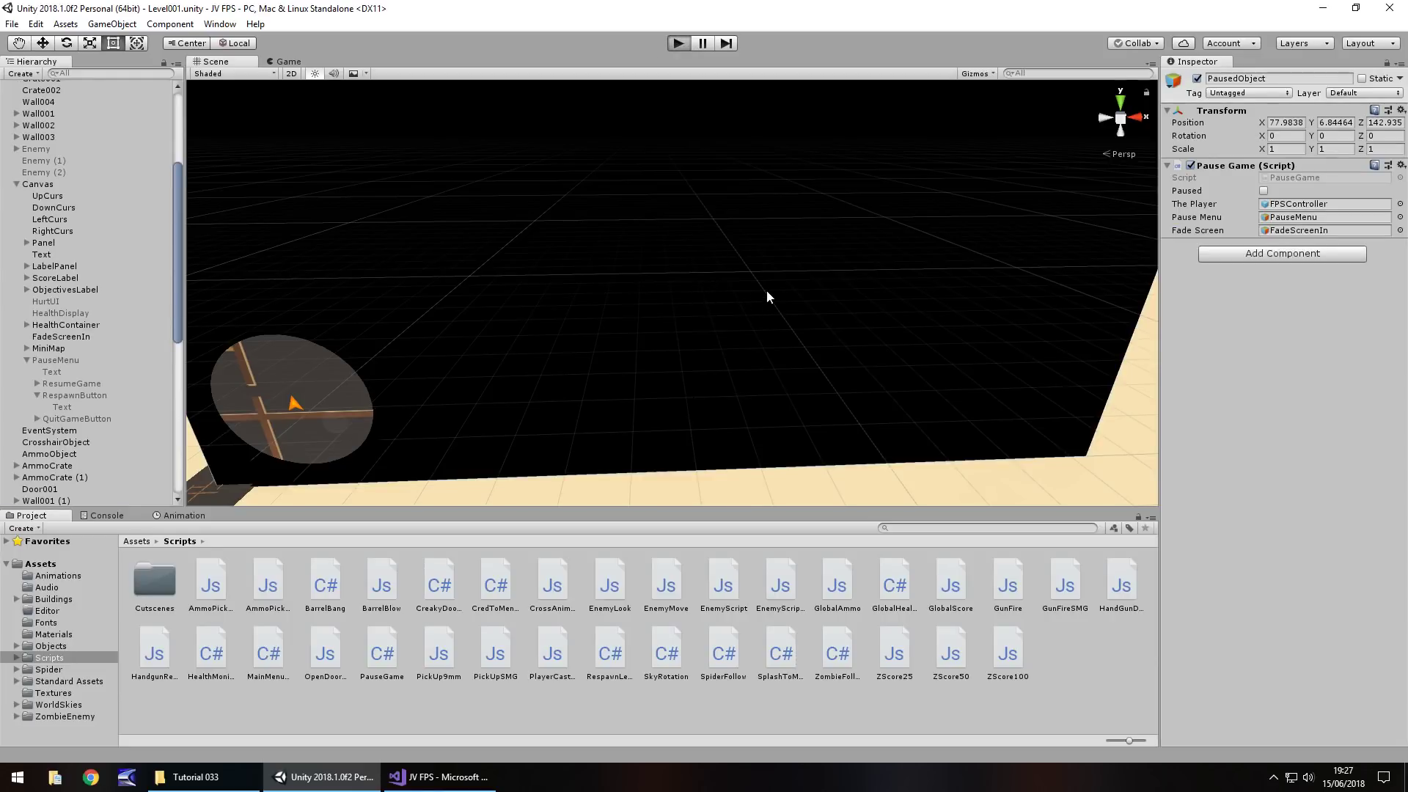
- Run Level001 and respawn from the pause menu to test the FadeScreen change
key("ctrl+p")
key("Escape")
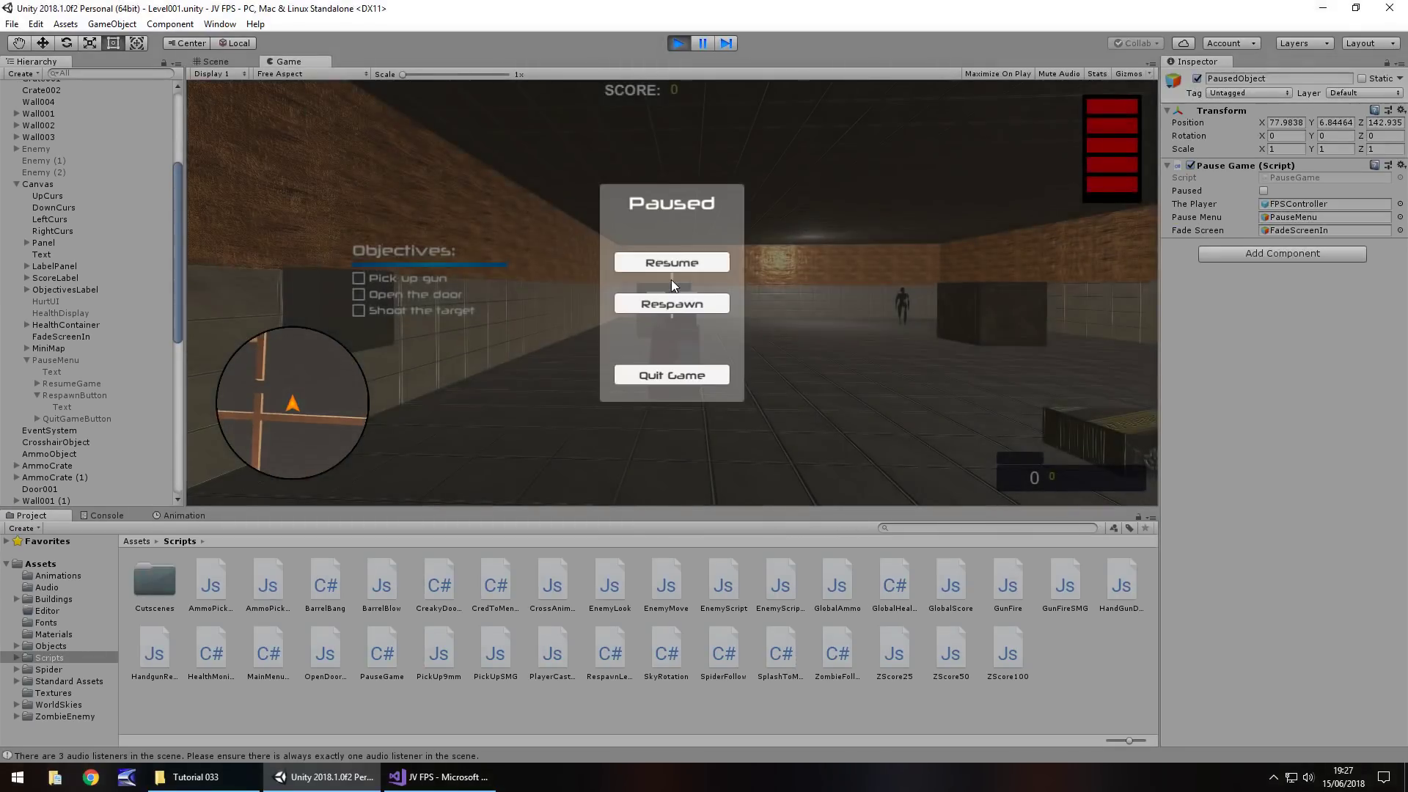
key("Escape")
key("Escape")
left_click(688, 305)
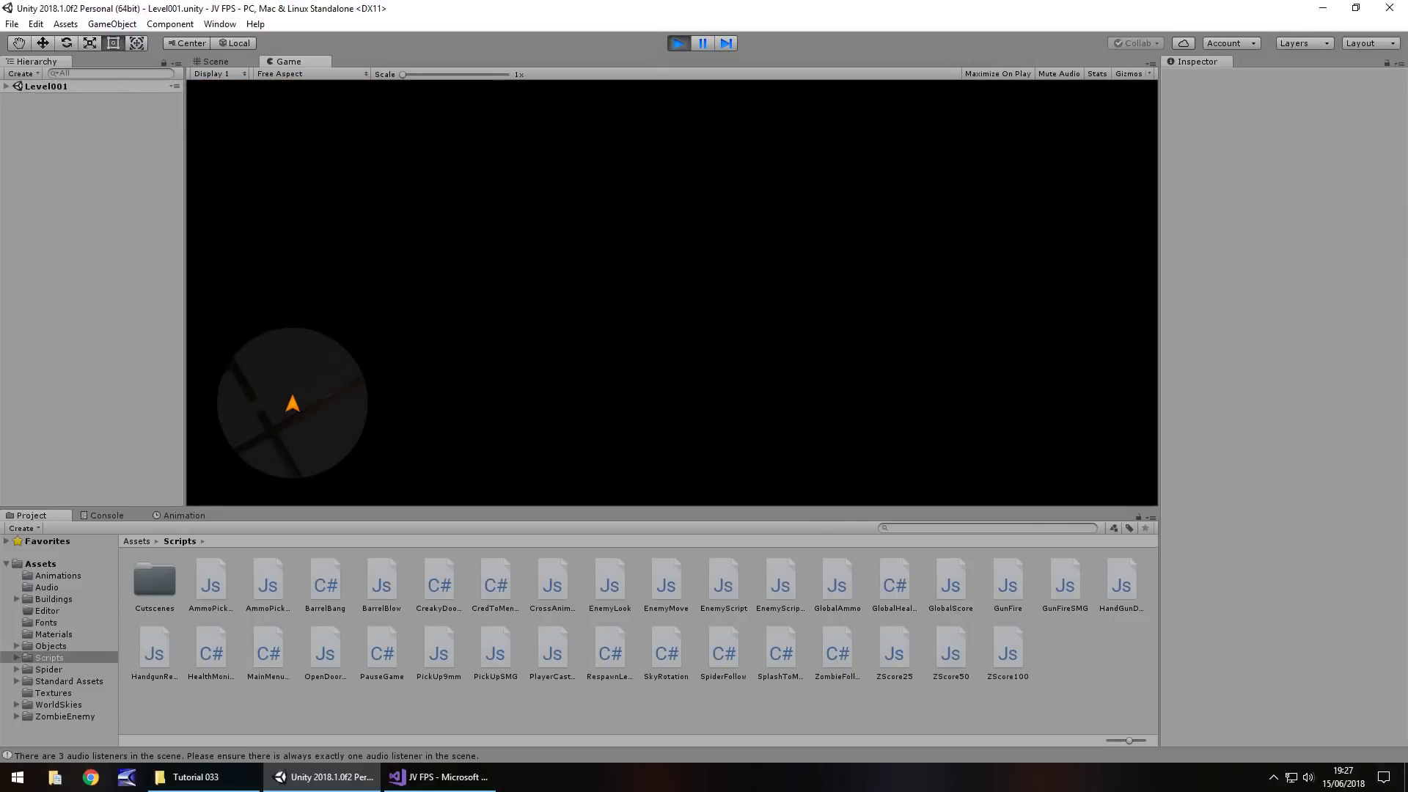
- Pause the respawned level and deactivate FadeScreenIn under Canvas to inspect the scene behind it
key("Escape")
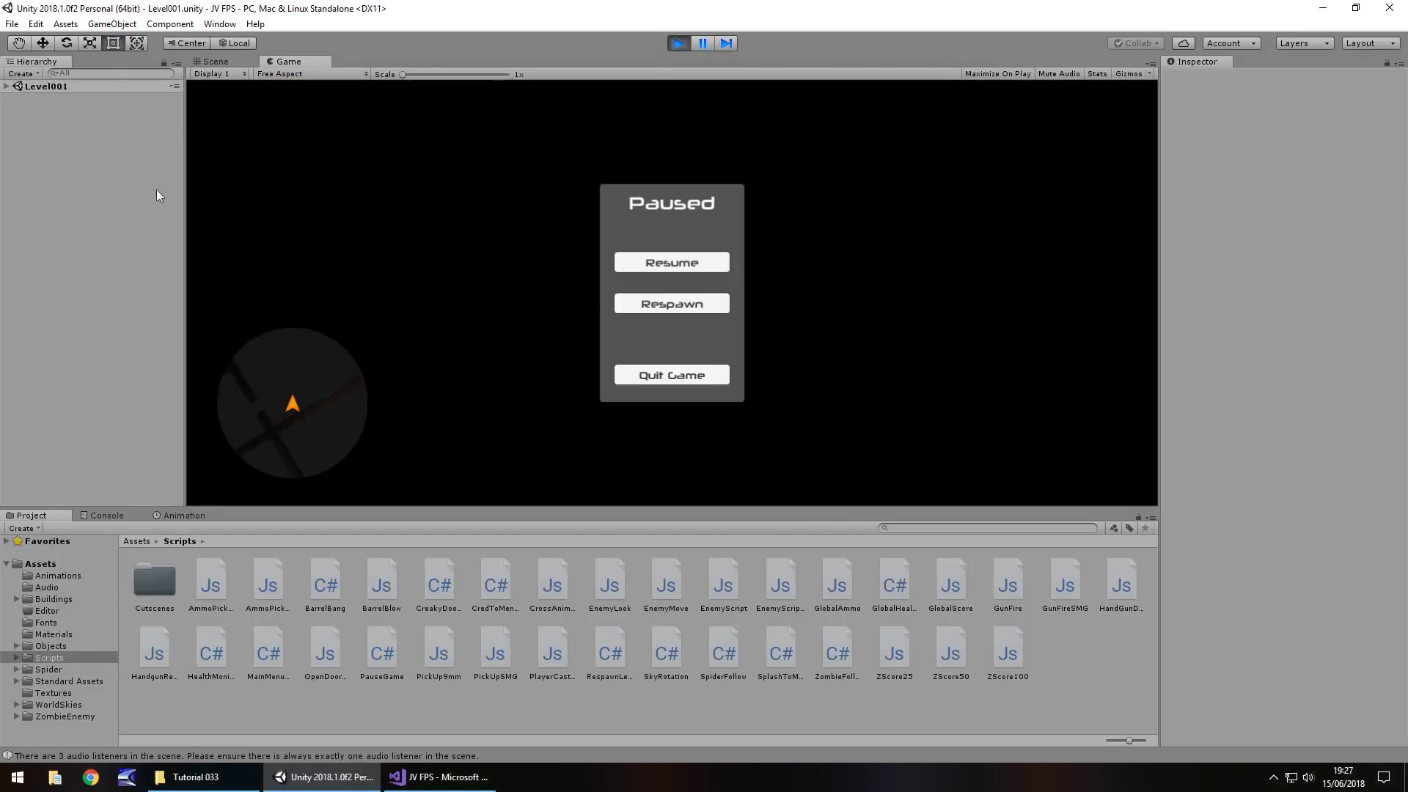
left_click(6, 86)
left_click_drag(174, 230, 176, 301)
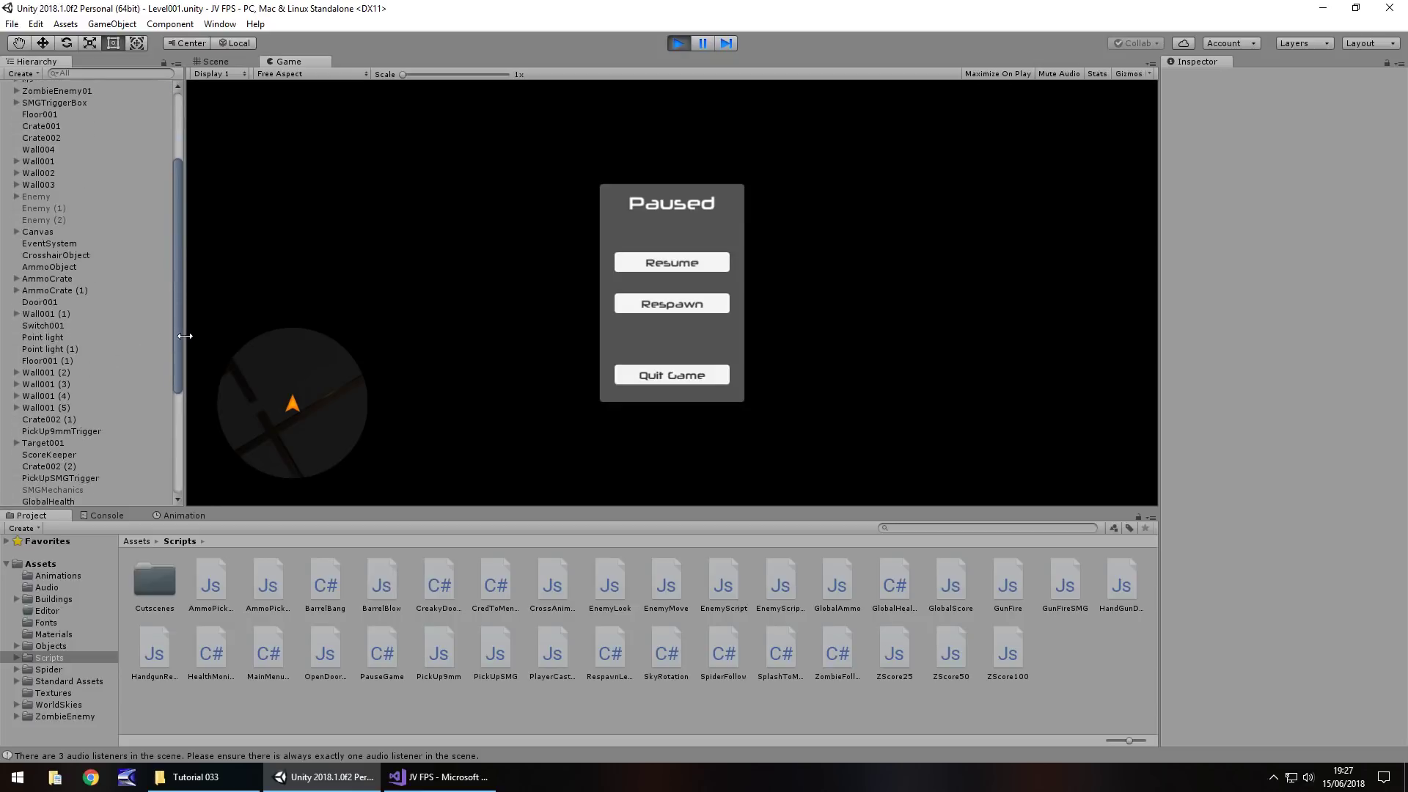
left_click_drag(177, 232, 190, 342)
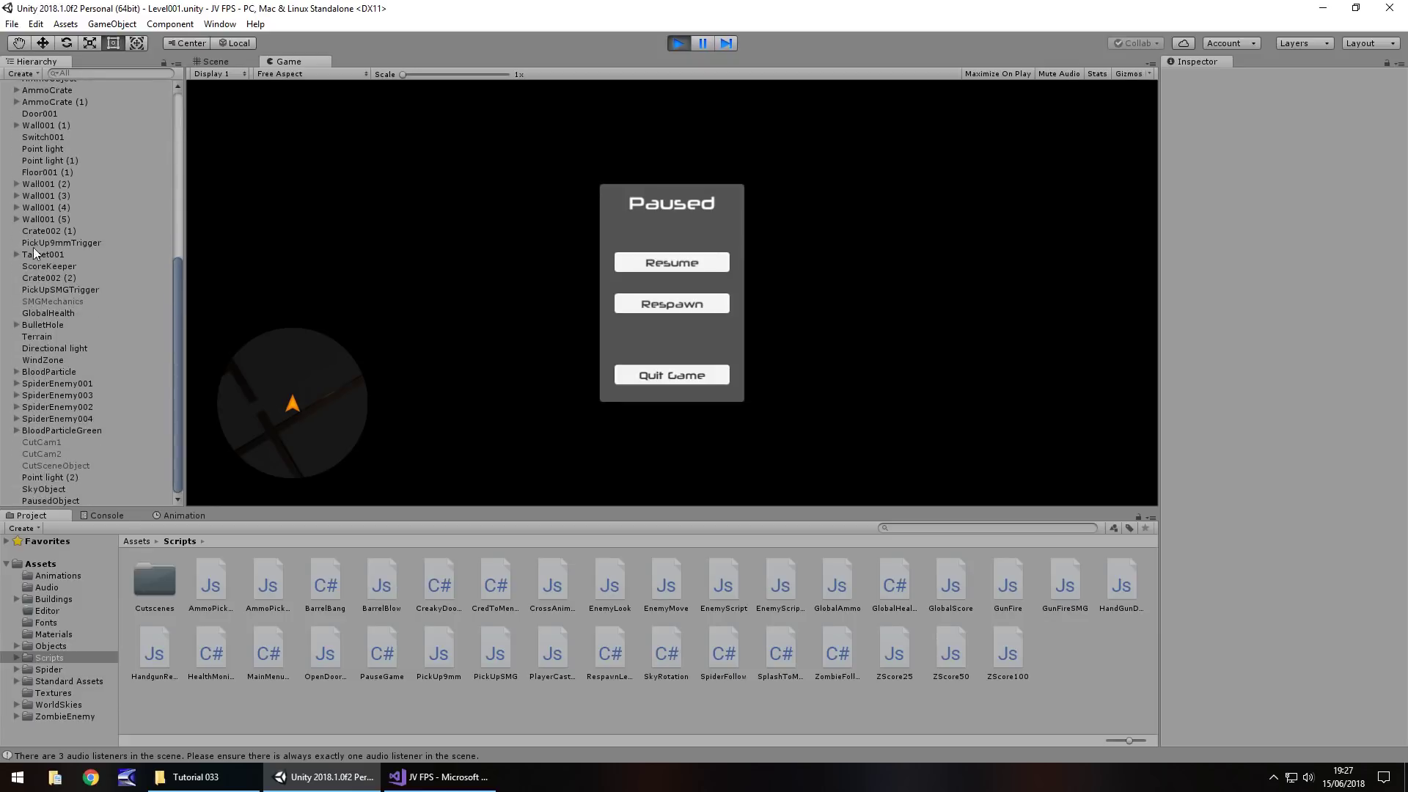
scroll(50, 282, "up", 3)
left_click(16, 131)
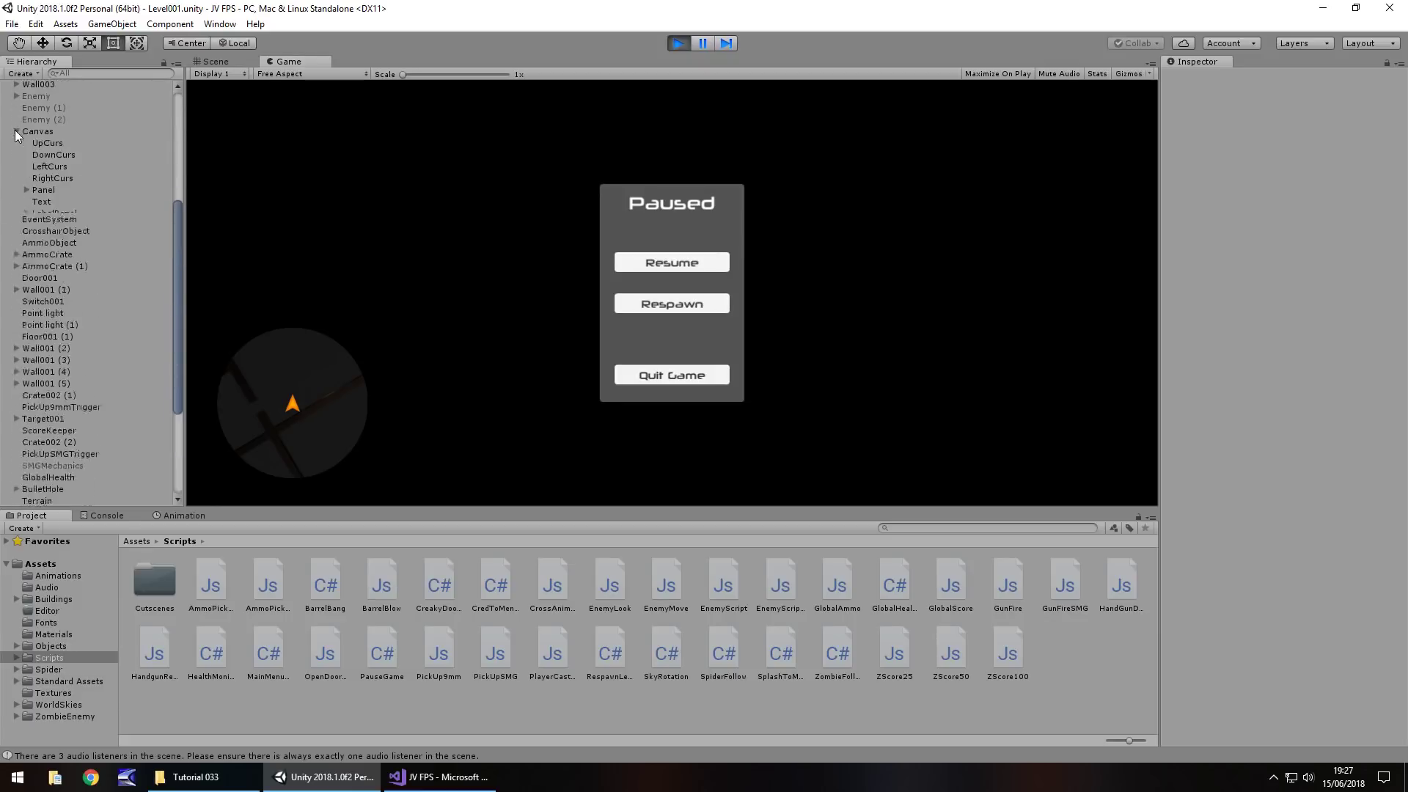
left_click(61, 283)
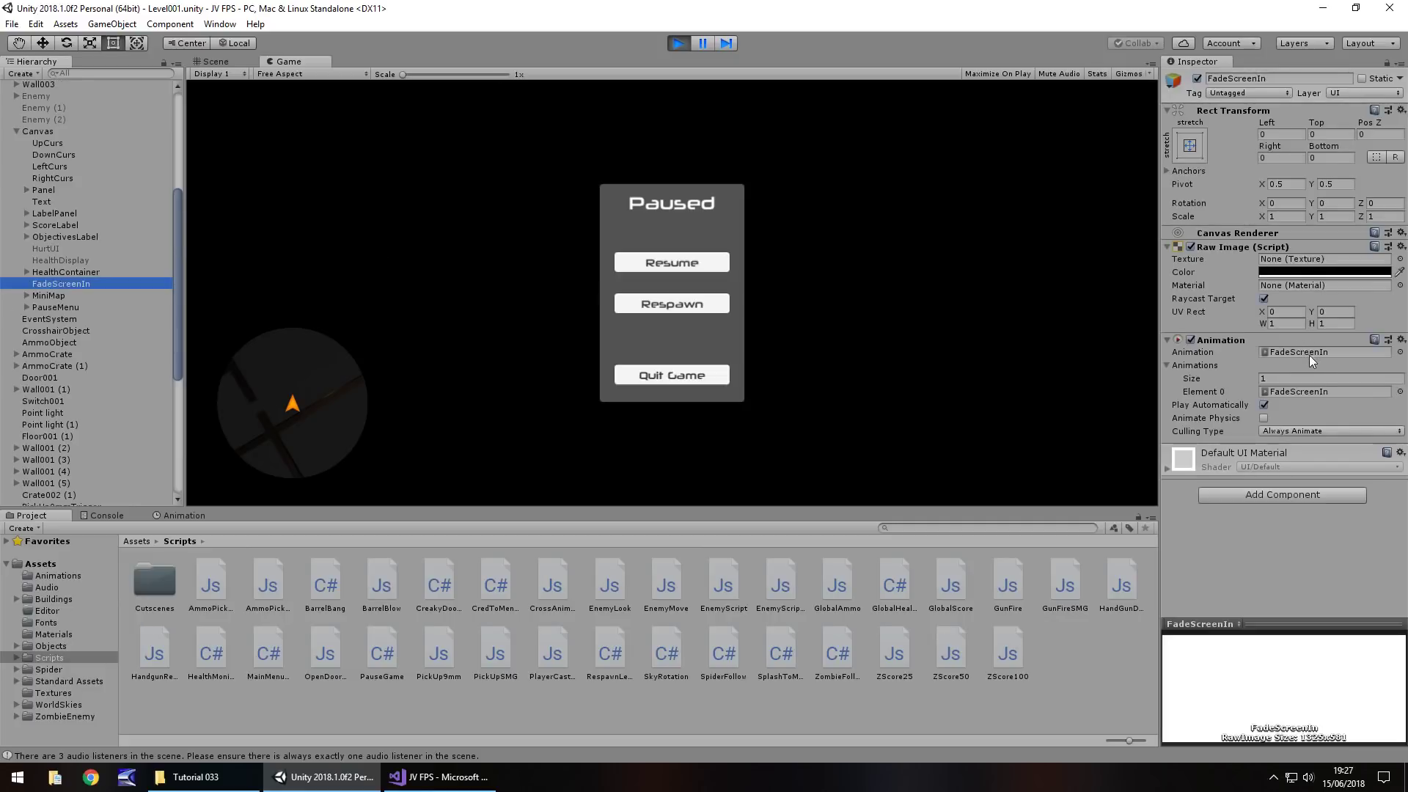
left_click(1197, 79)
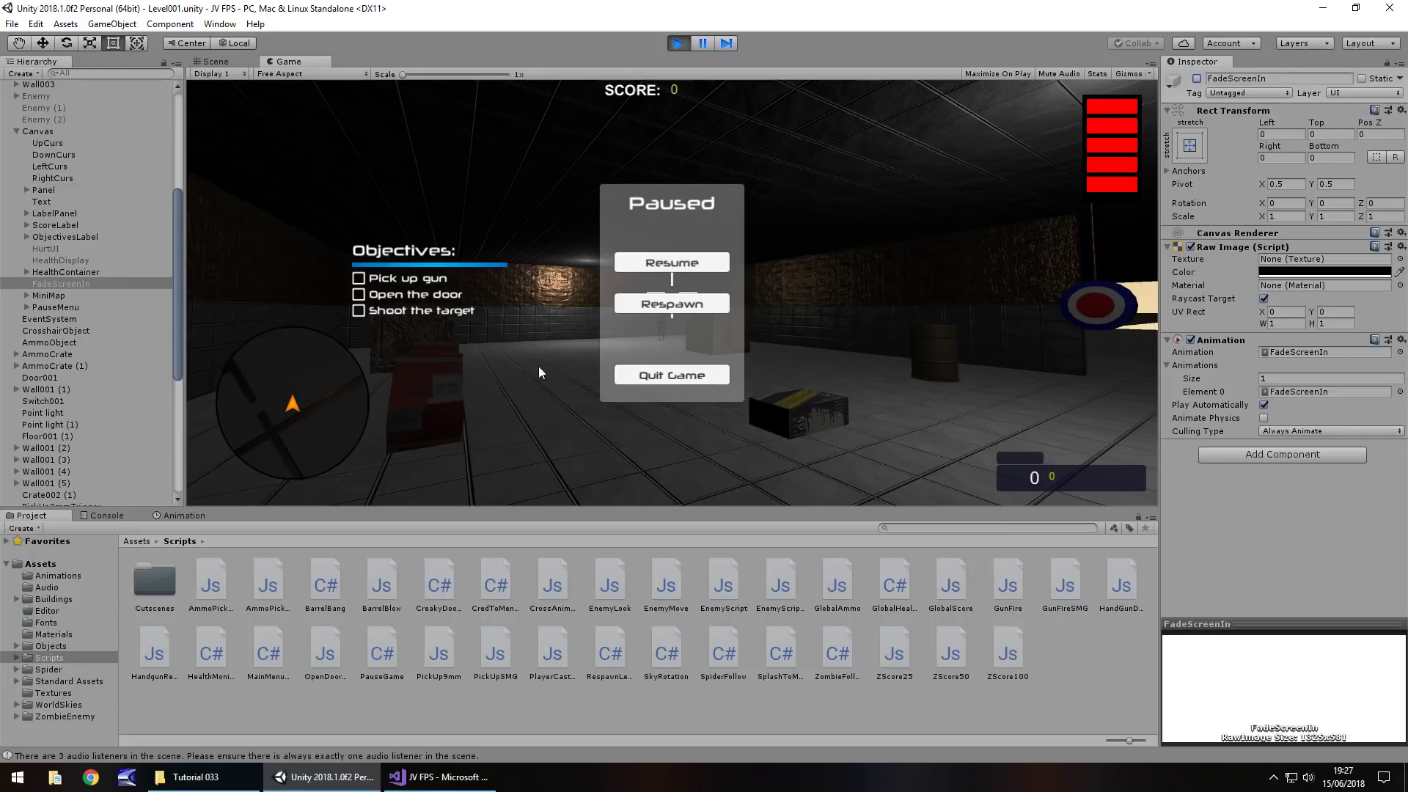
- Exit play mode and deactivate the FadeScreenIn object under Canvas in edit mode
left_click(676, 44)
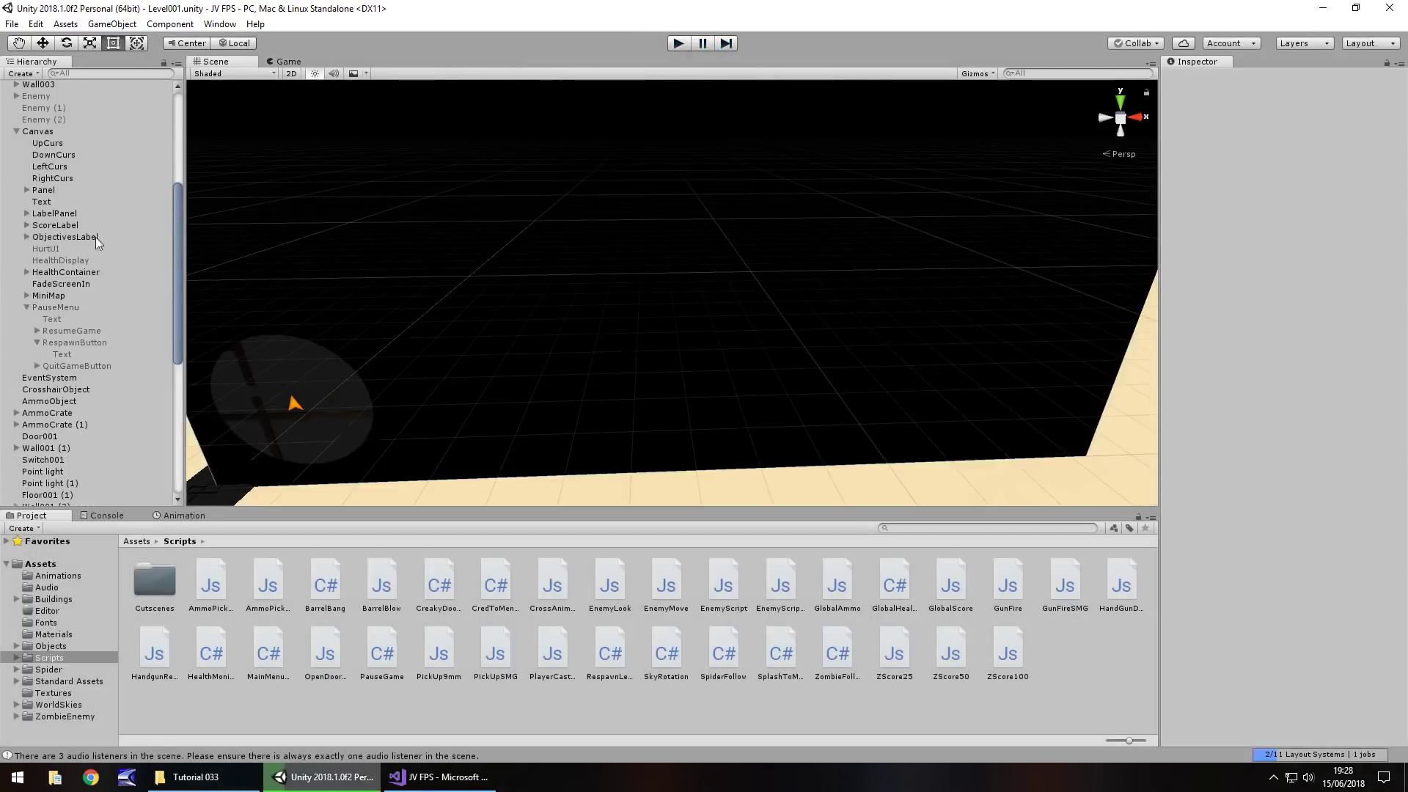
left_click(76, 283)
left_click(1197, 79)
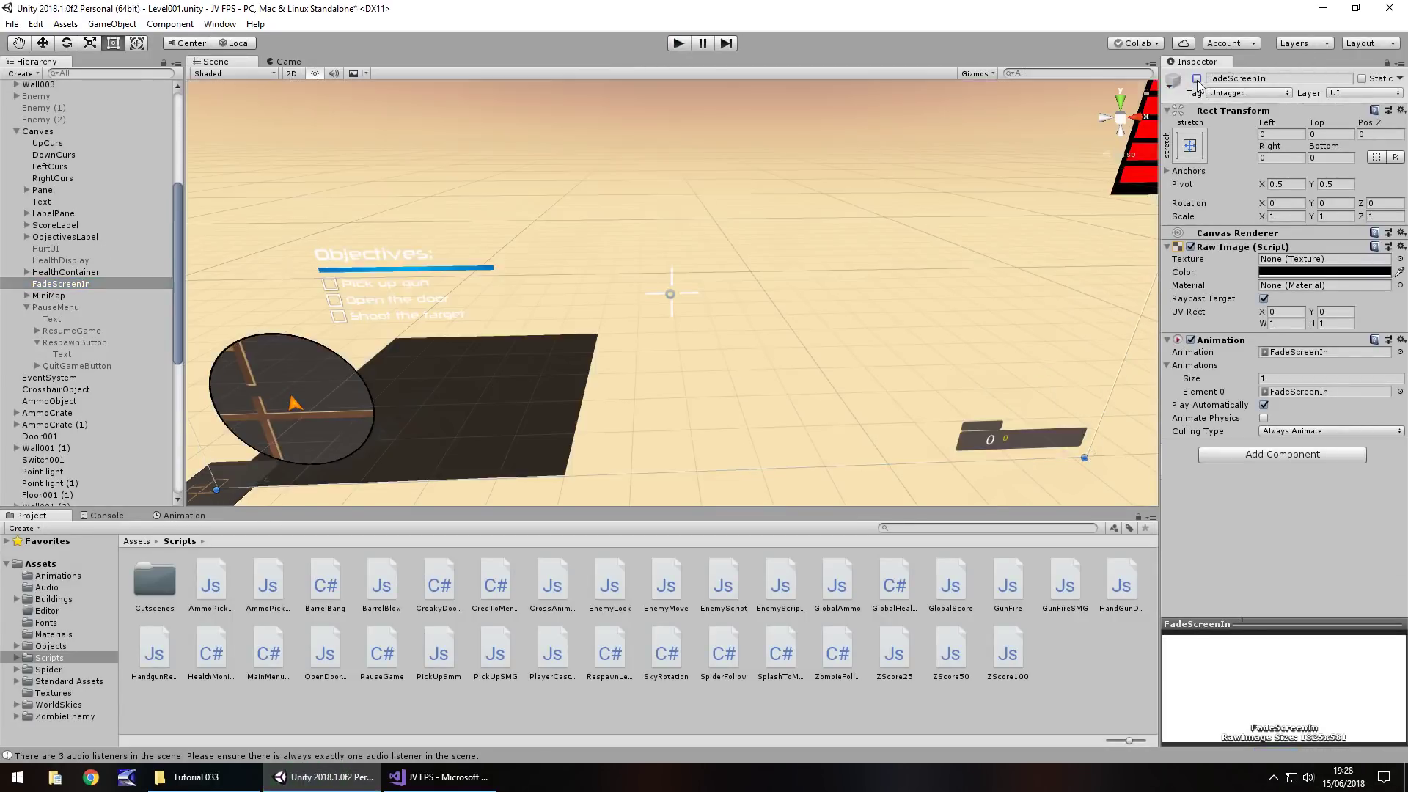
- Test respawning from the pause menu with FadeScreenIn deactivated, and exit play mode
left_click(678, 44)
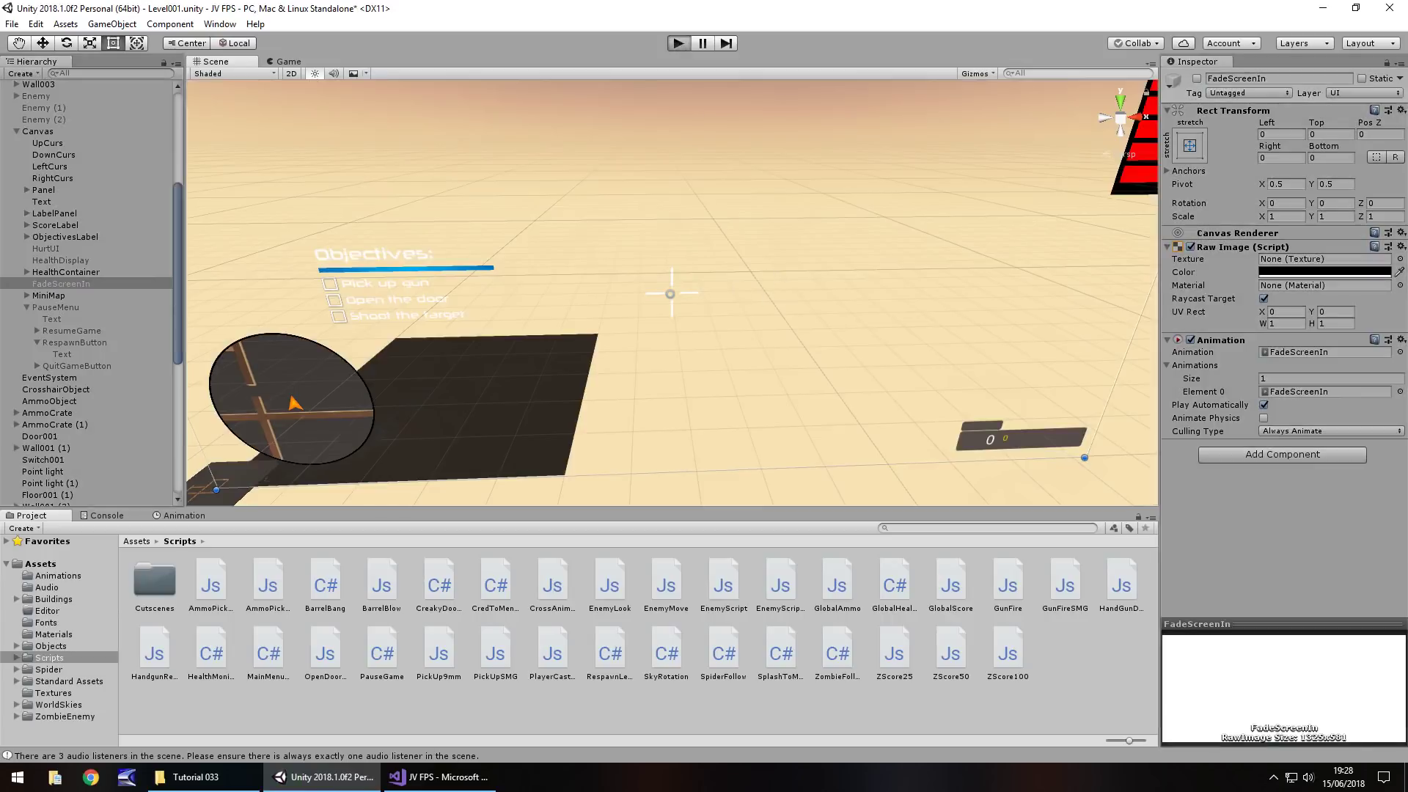
key("Escape")
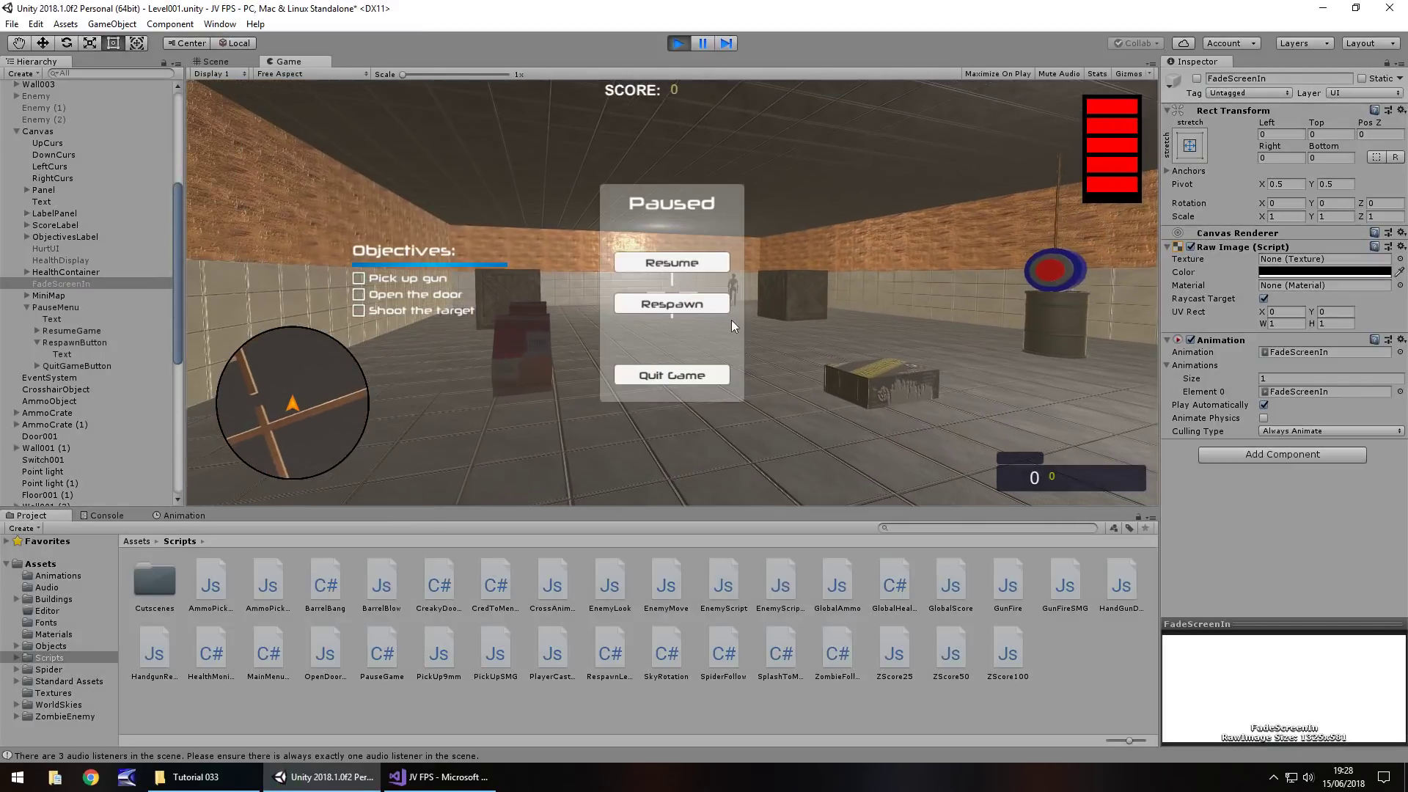
key("Escape")
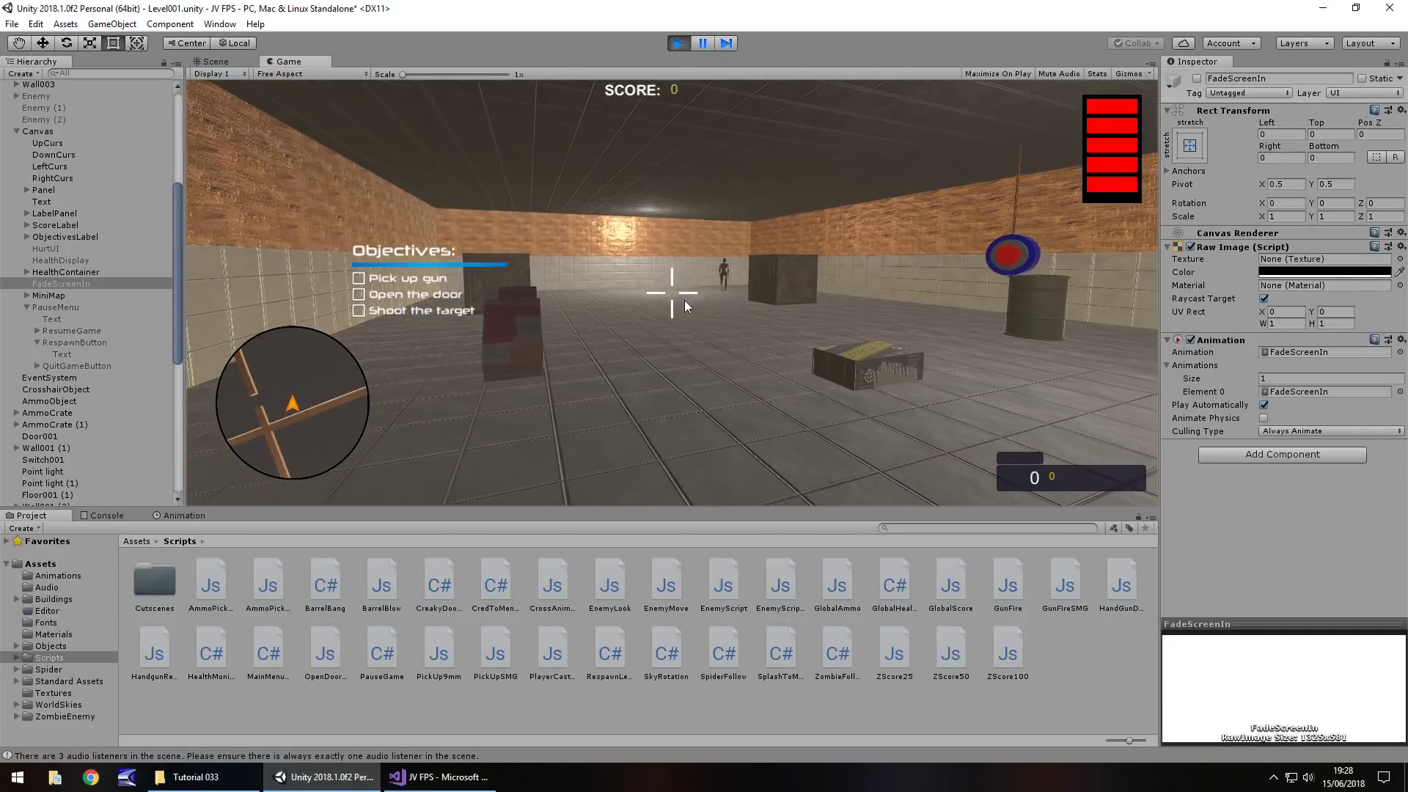
key("Escape")
left_click(692, 305)
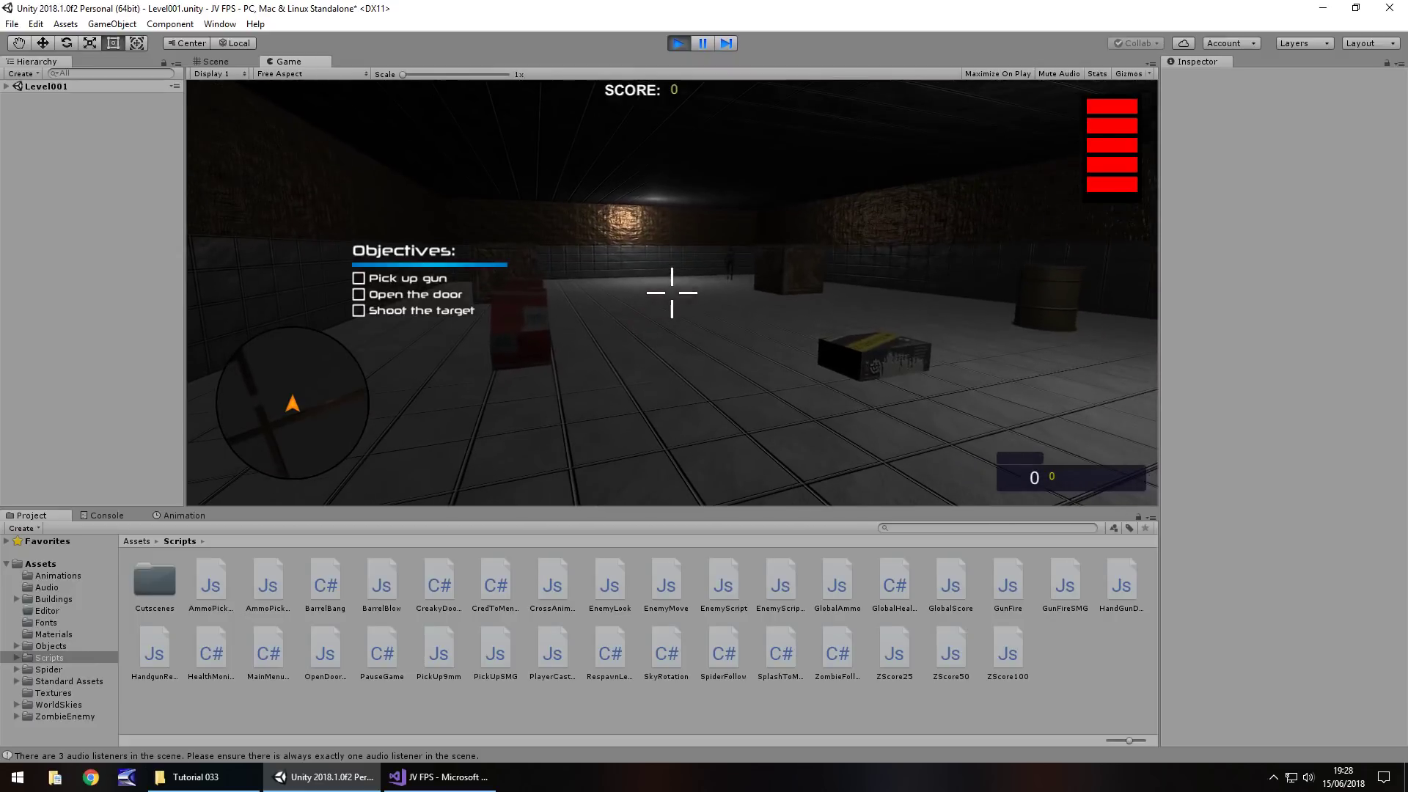
key("ctrl+p")
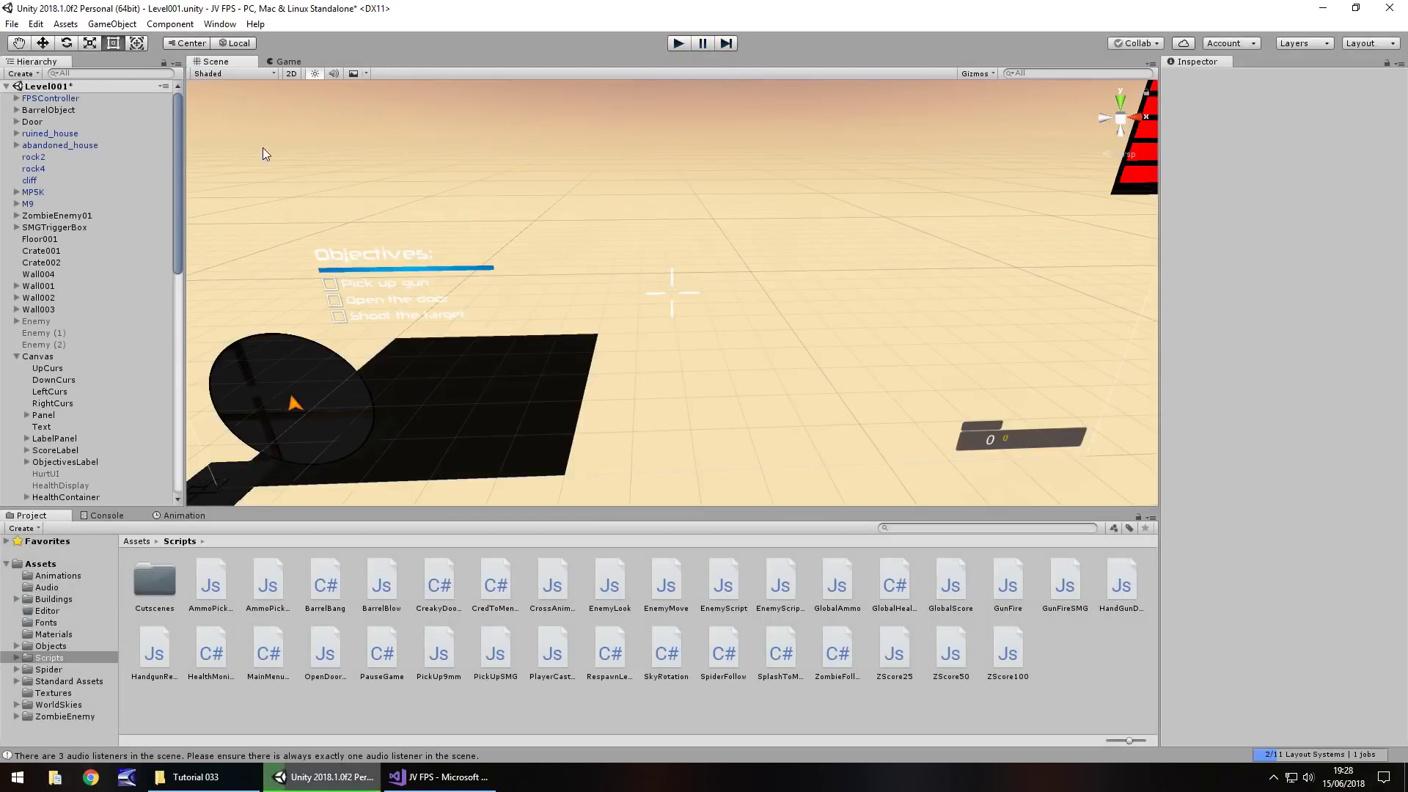
- Open the Respawn scene from the Assets folder, saving the changes to Level001
left_click(52, 561)
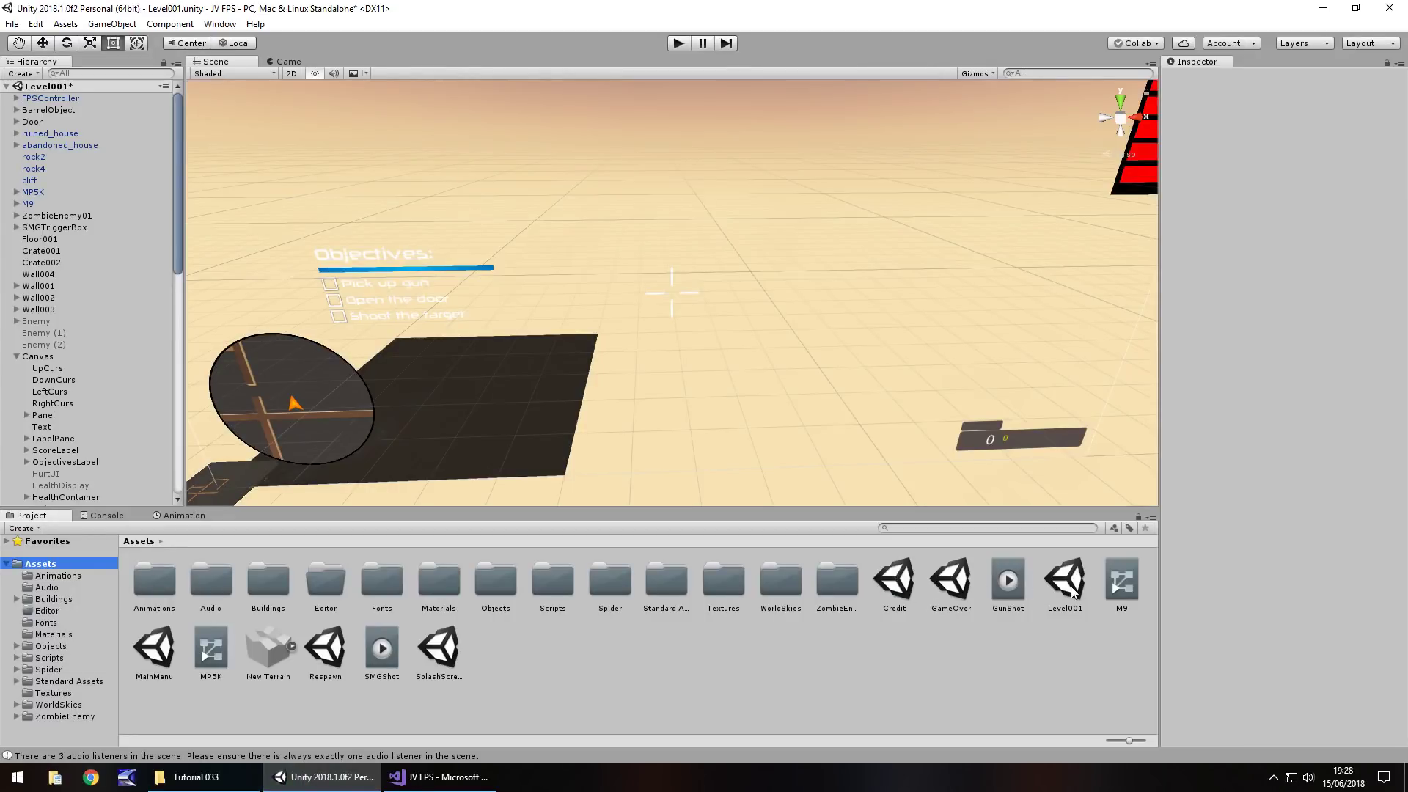
double_click(325, 649)
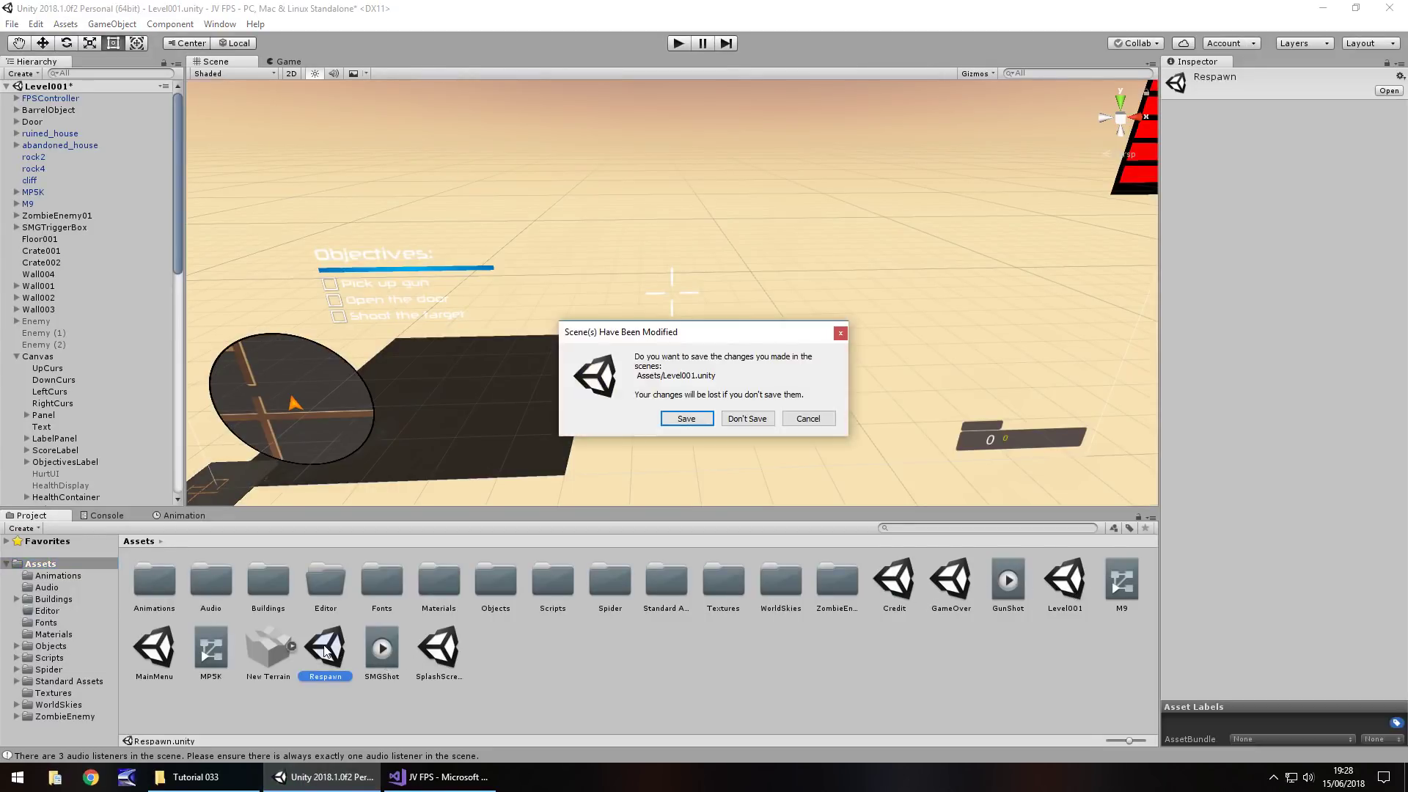
left_click(686, 419)
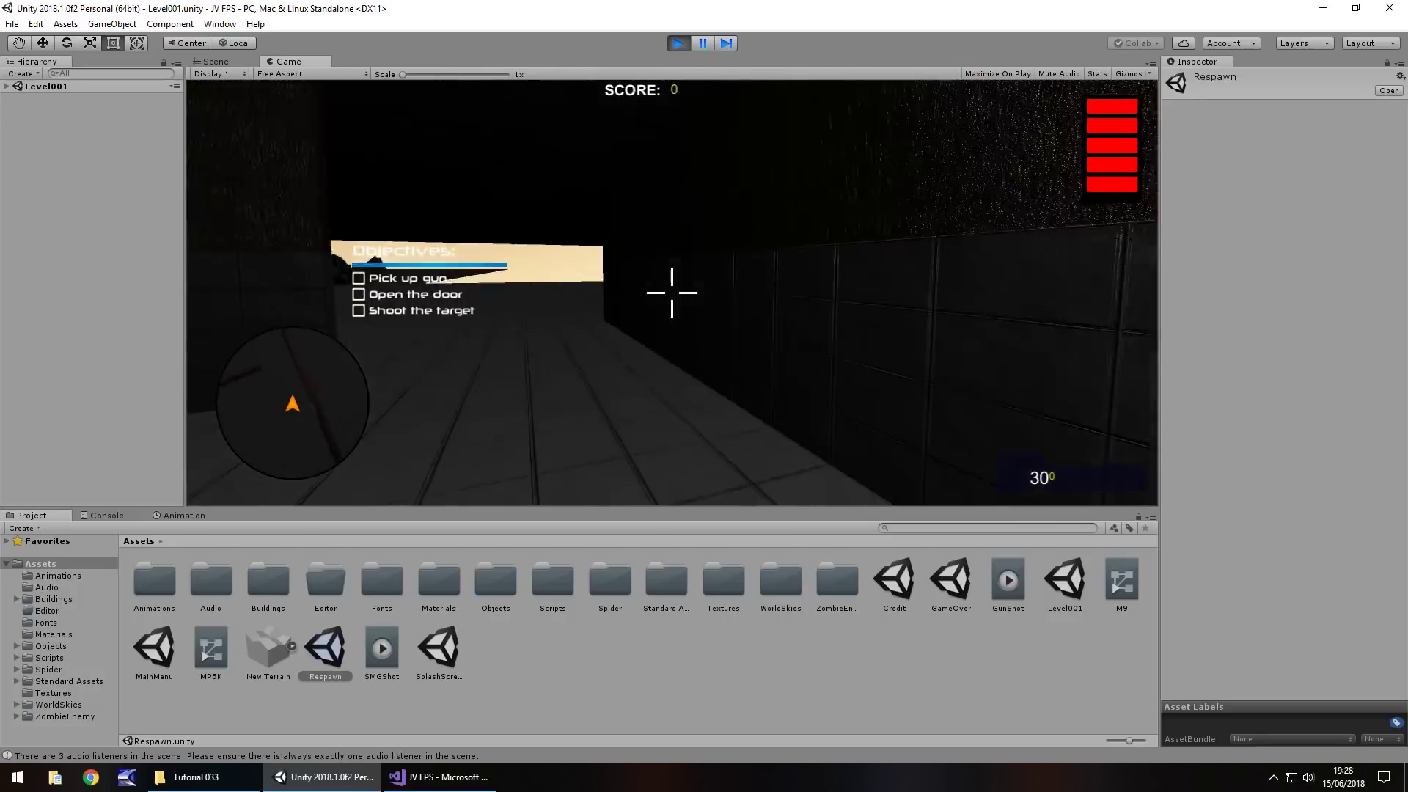
- Play from the Respawn scene into Level001, respawn from the pause menu, and exit play mode
key("Escape")
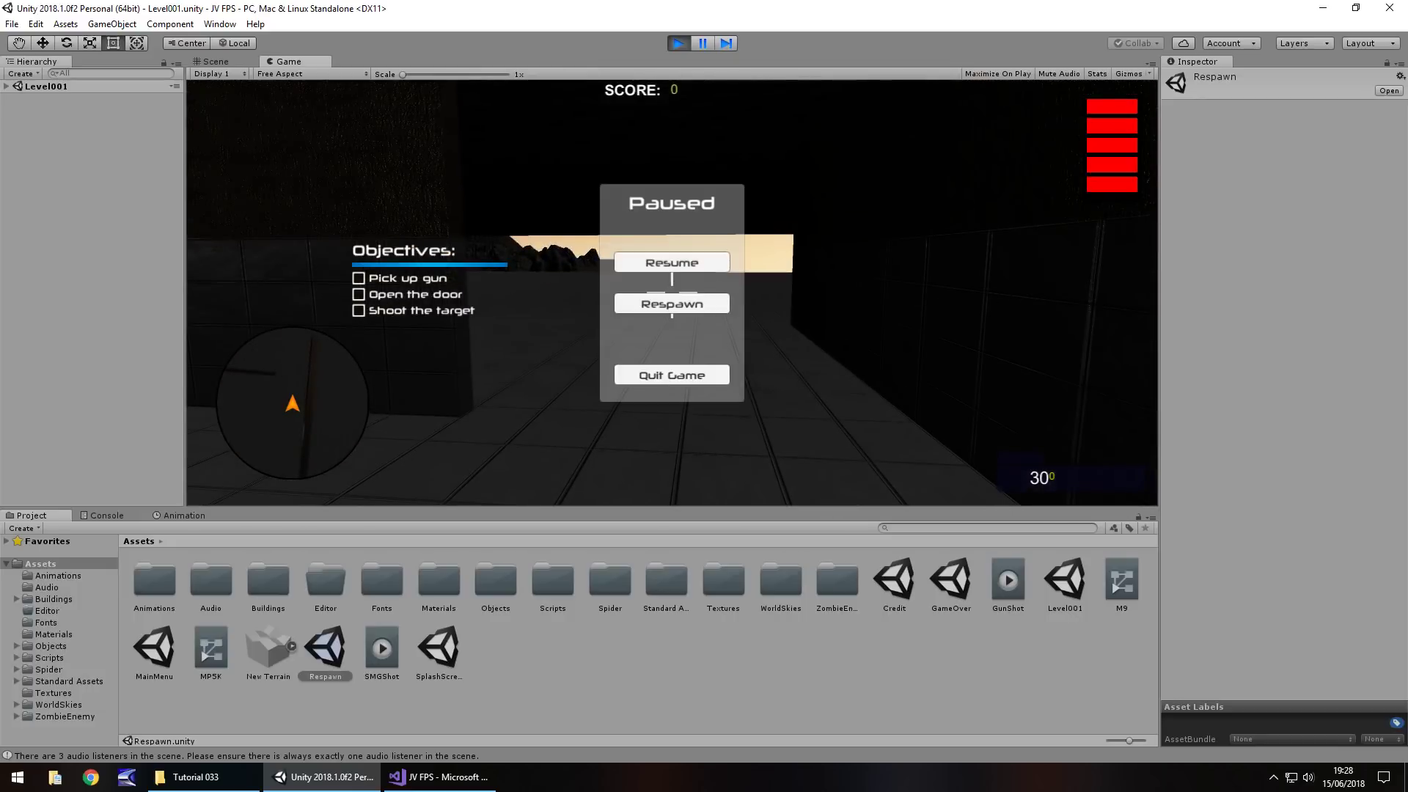
key("Escape")
key("Escape")
left_click(681, 302)
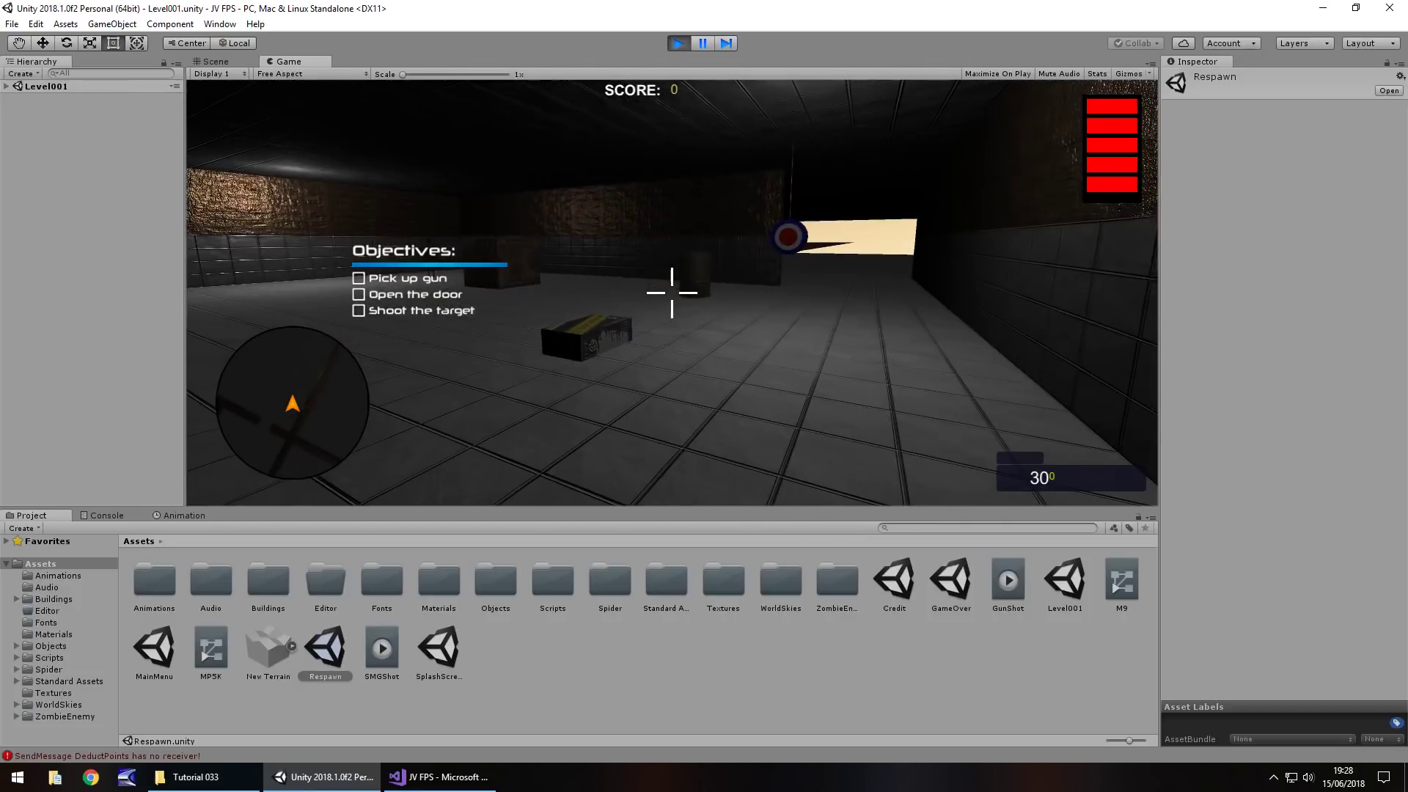
key("ctrl+p")
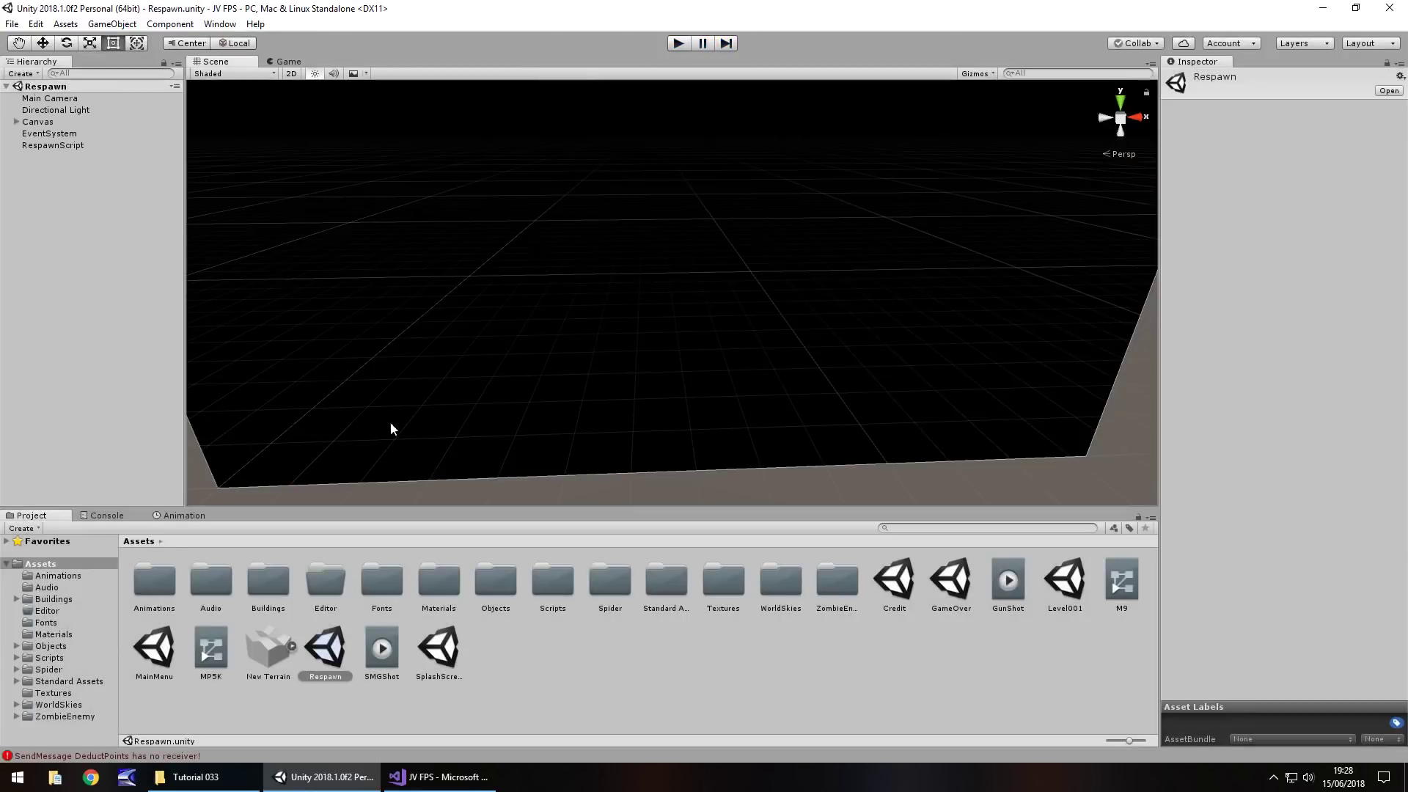
- In Visual Studio, copy the four unpausing lines from Update's else block into RespawnGame, directly above SceneManager.LoadScene(5)
key("alt+Tab")
scroll(477, 400, "up", 4)
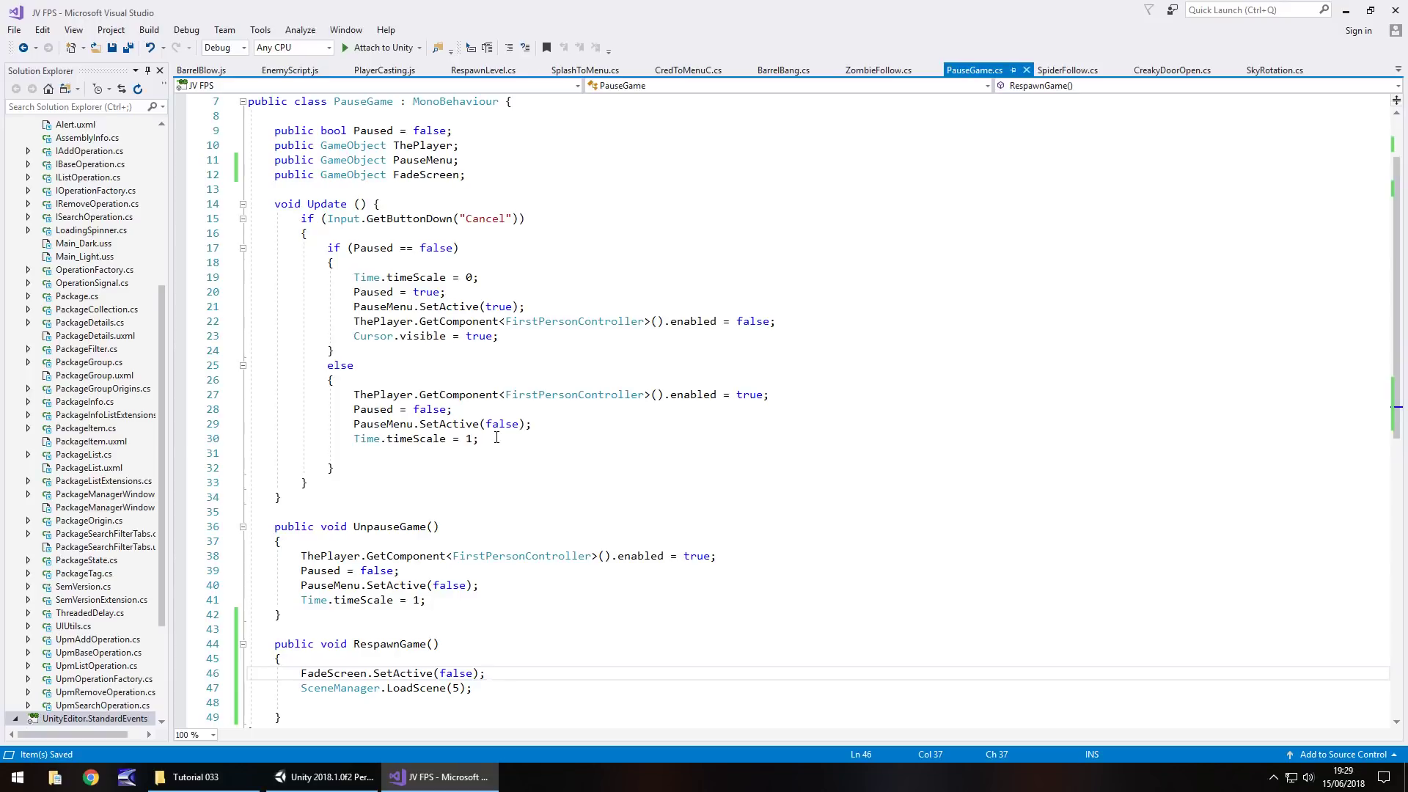
left_click_drag(496, 438, 248, 394)
key("ctrl+c")
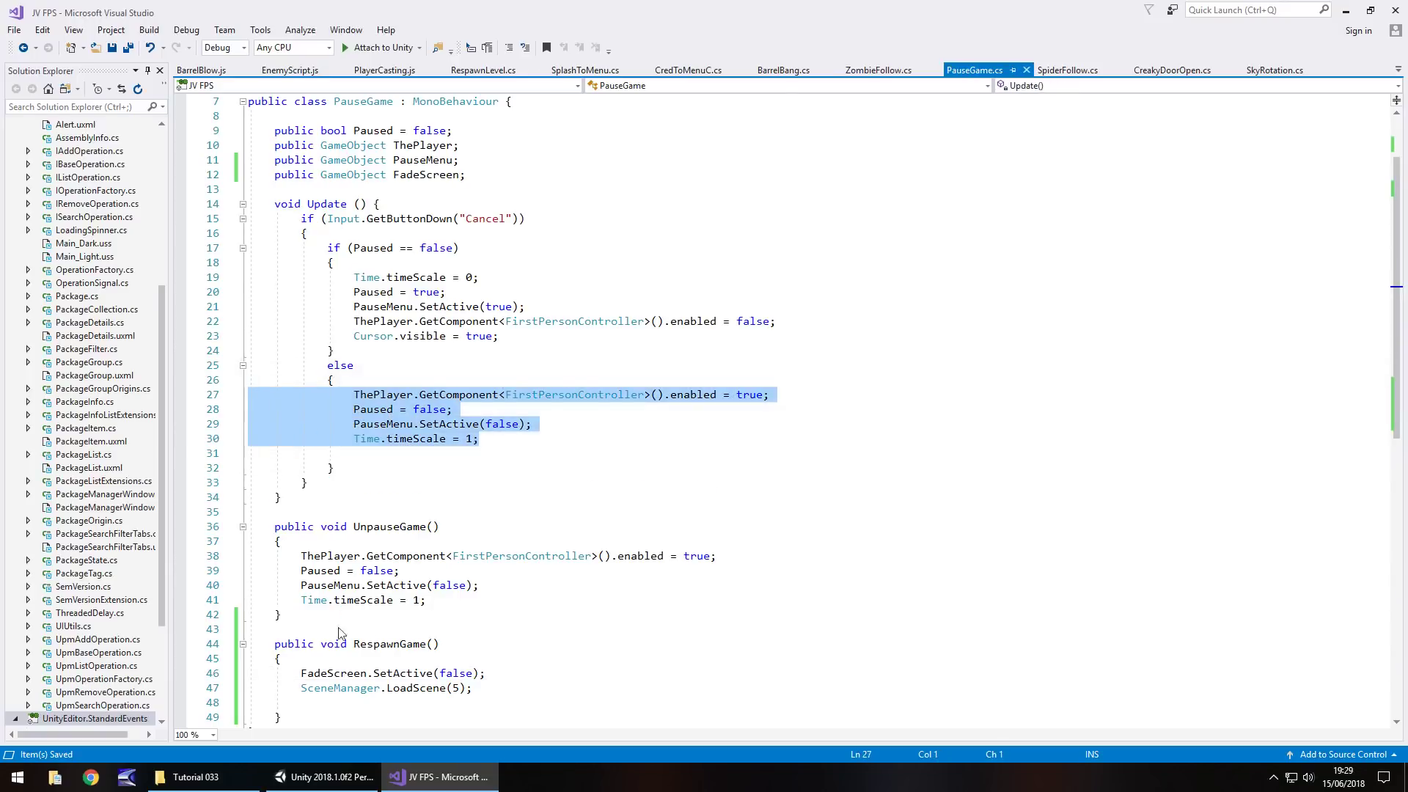
scroll(340, 632, "down", 4)
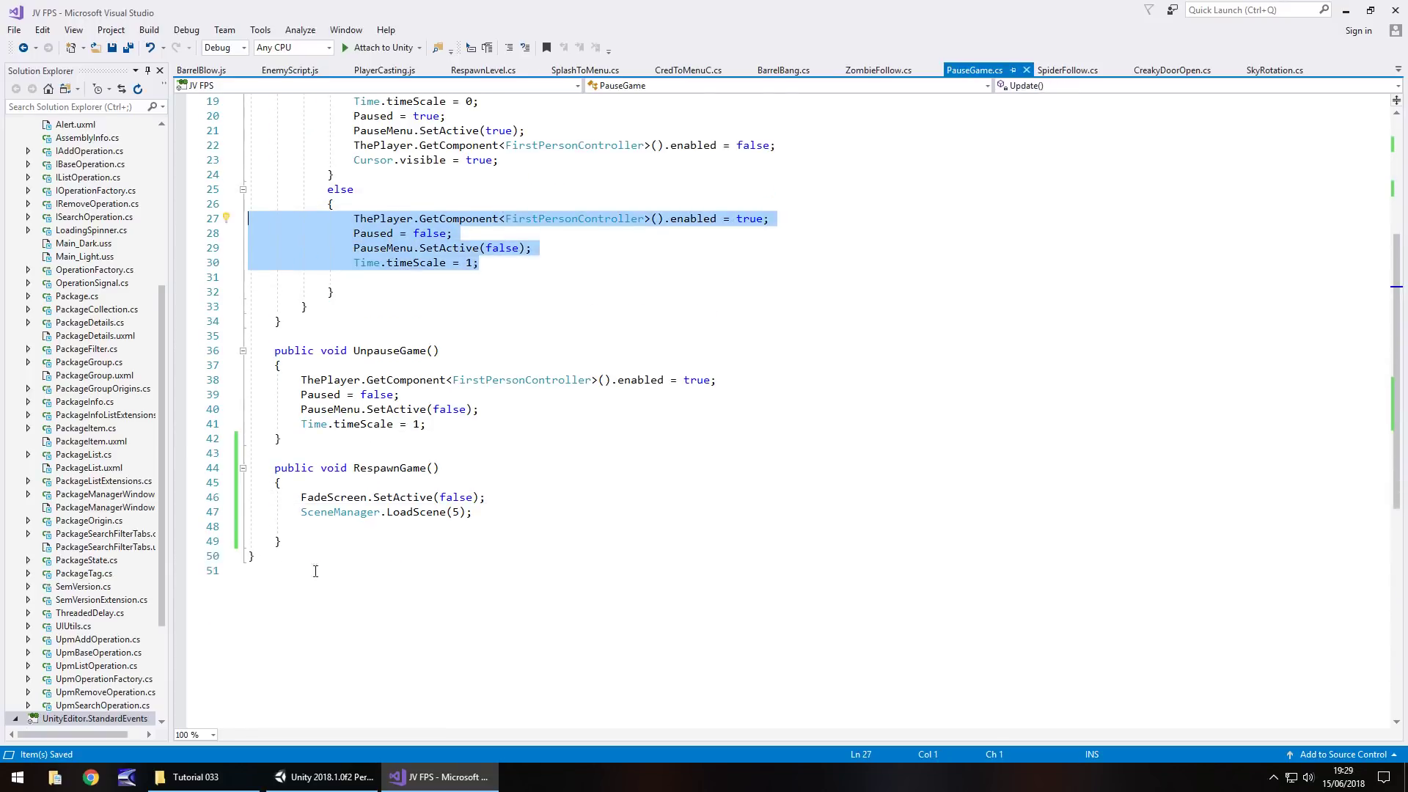
left_click(498, 498)
key("Return")
key("ctrl+v")
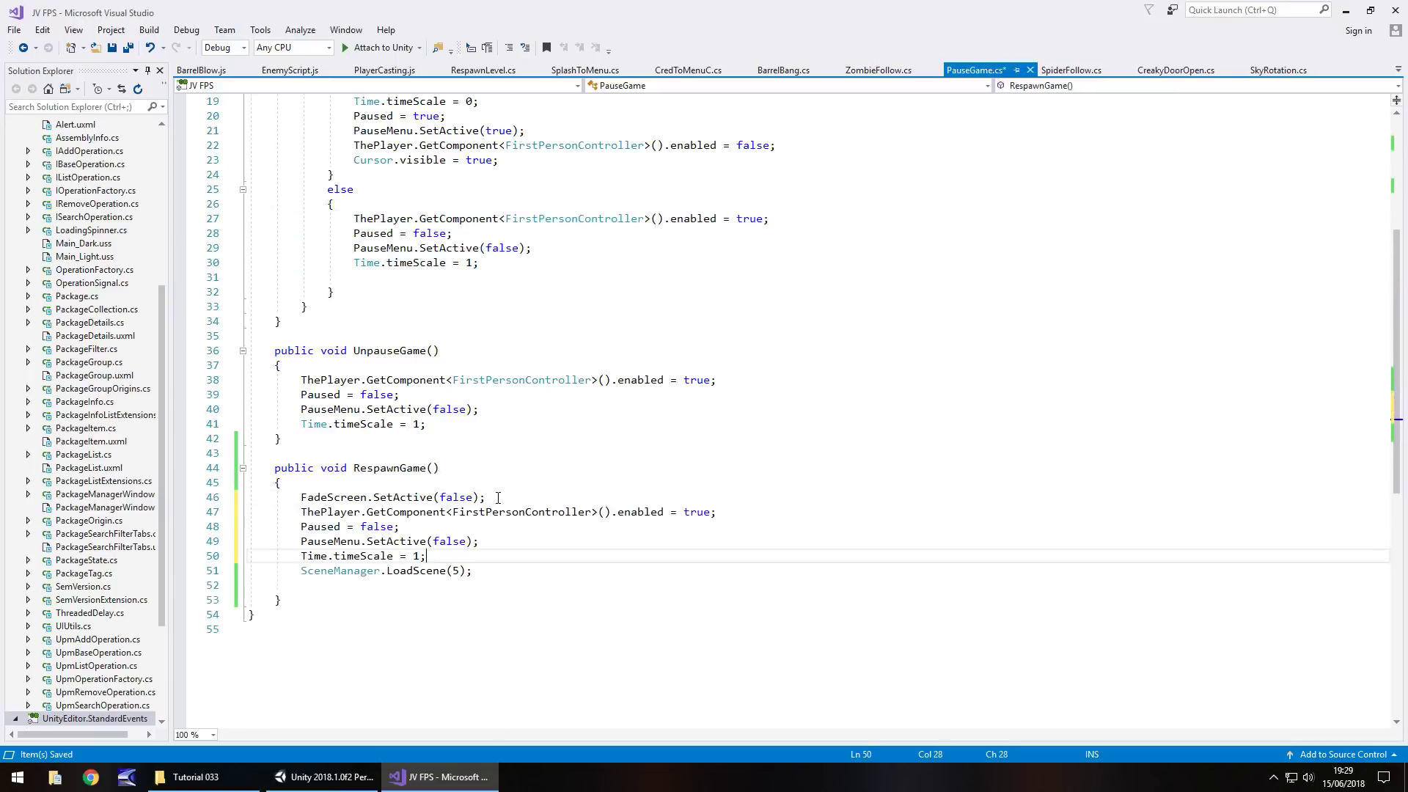
- Delete the FadeScreen.SetActive(false) line from RespawnGame and the public FadeScreen variable declaration, and save the PauseGame script
left_click_drag(486, 498, 219, 490)
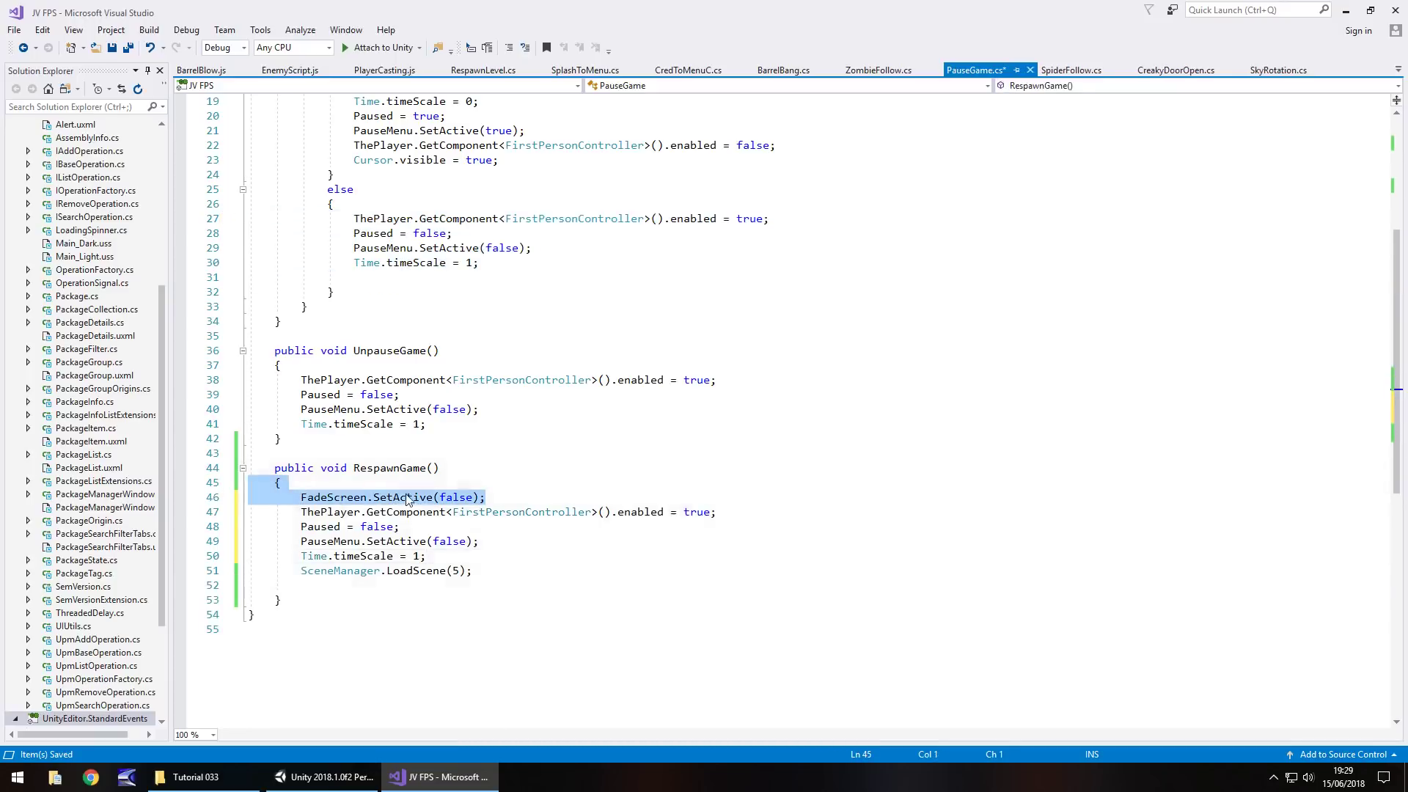
left_click_drag(486, 498, 222, 498)
key("BackSpace")
key("BackSpace")
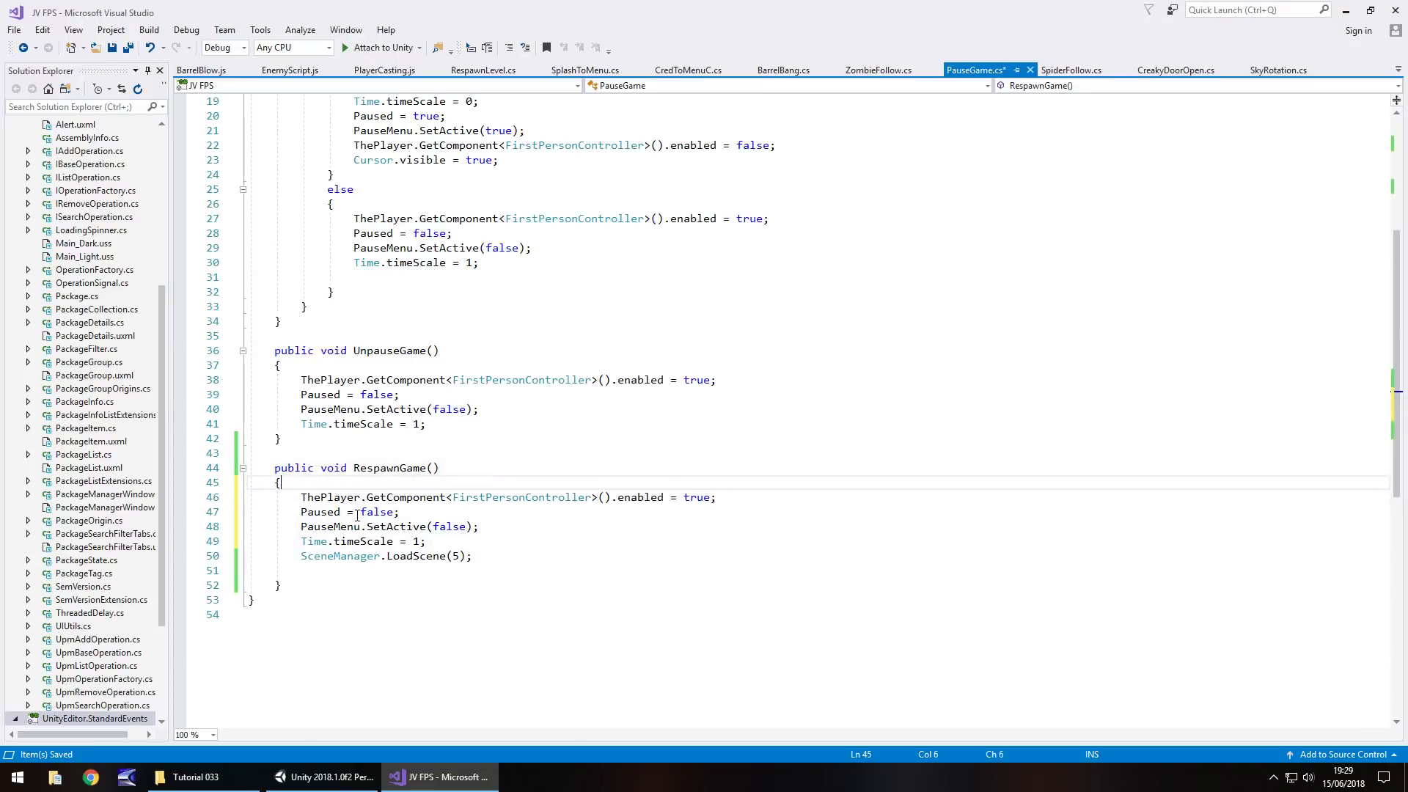
scroll(330, 349, "up", 6)
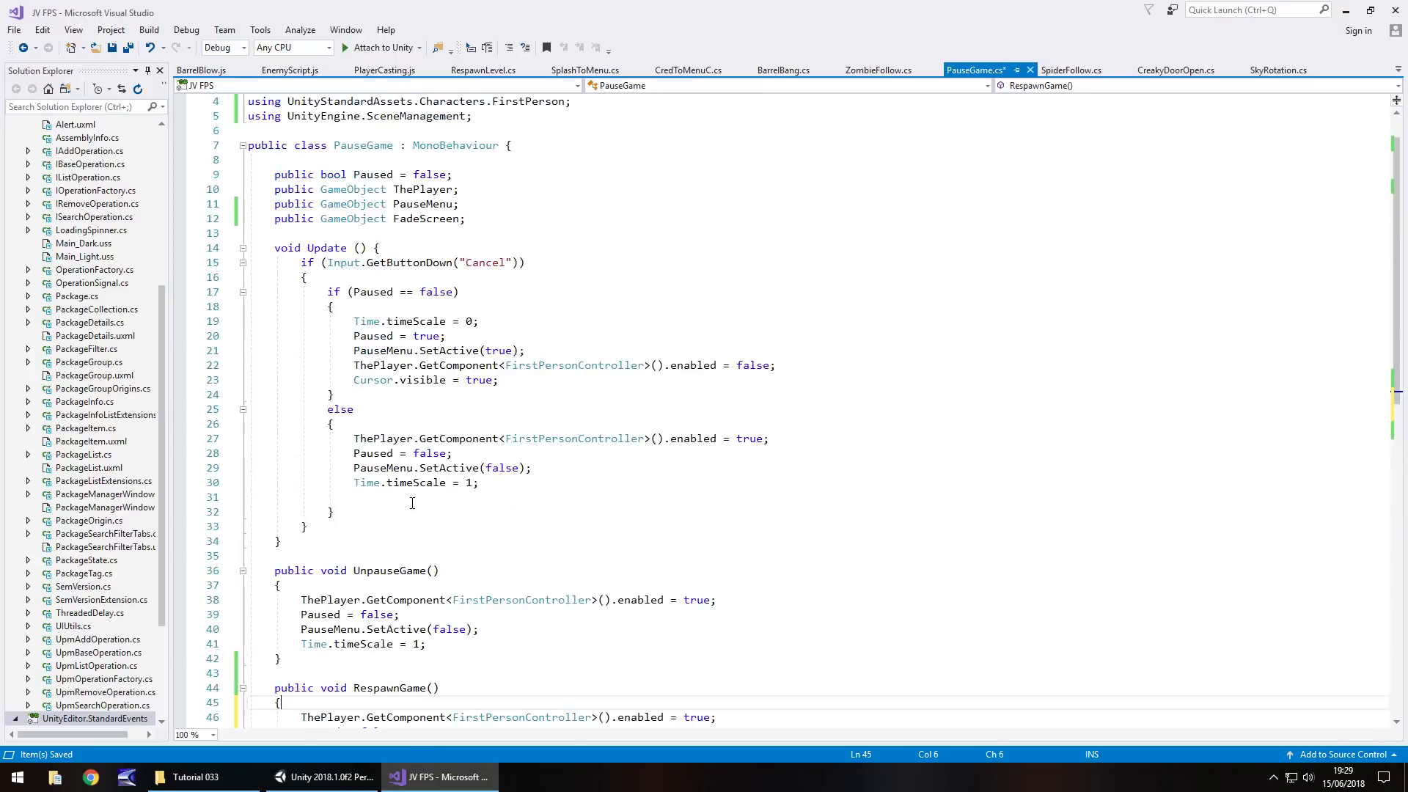
left_click_drag(466, 264, 223, 265)
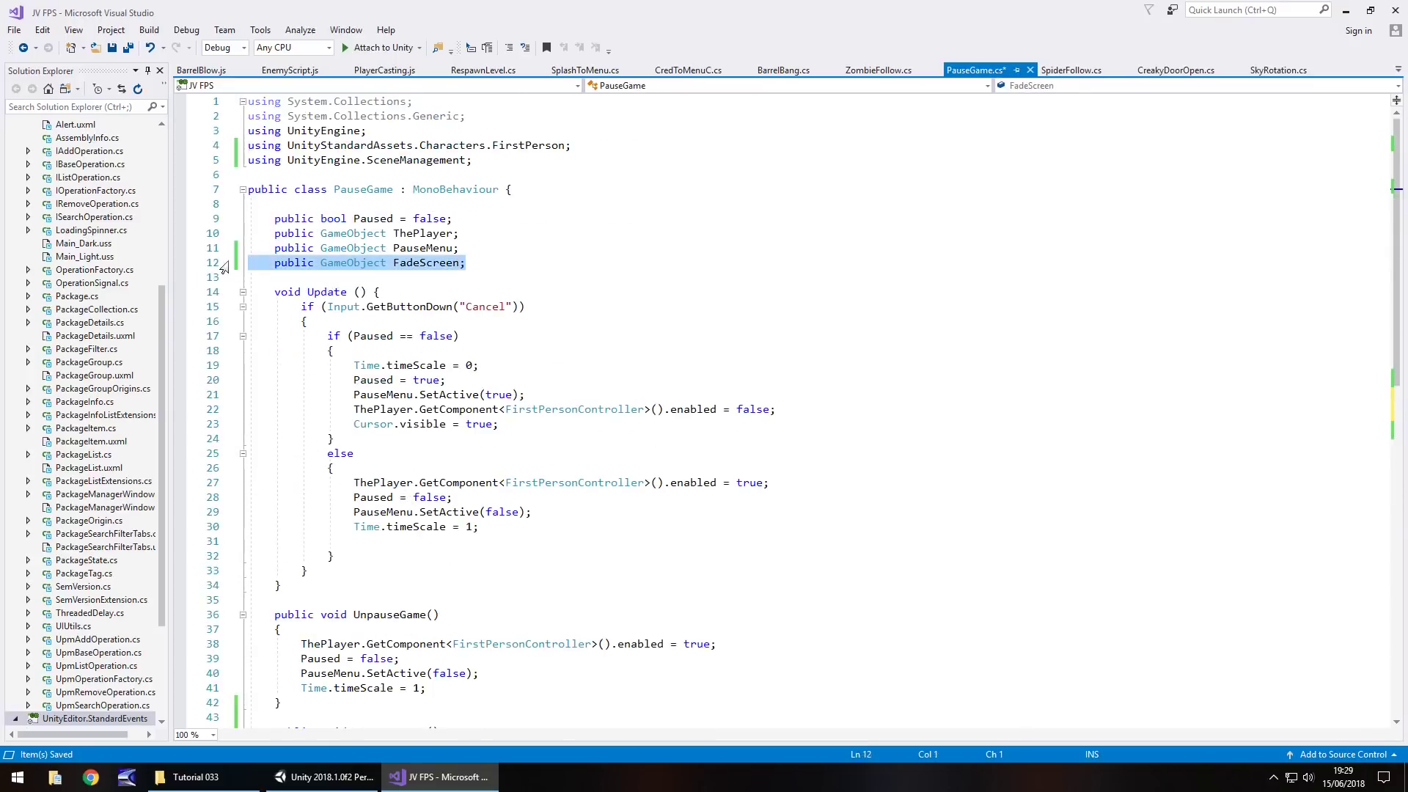
key("BackSpace")
key("BackSpace")
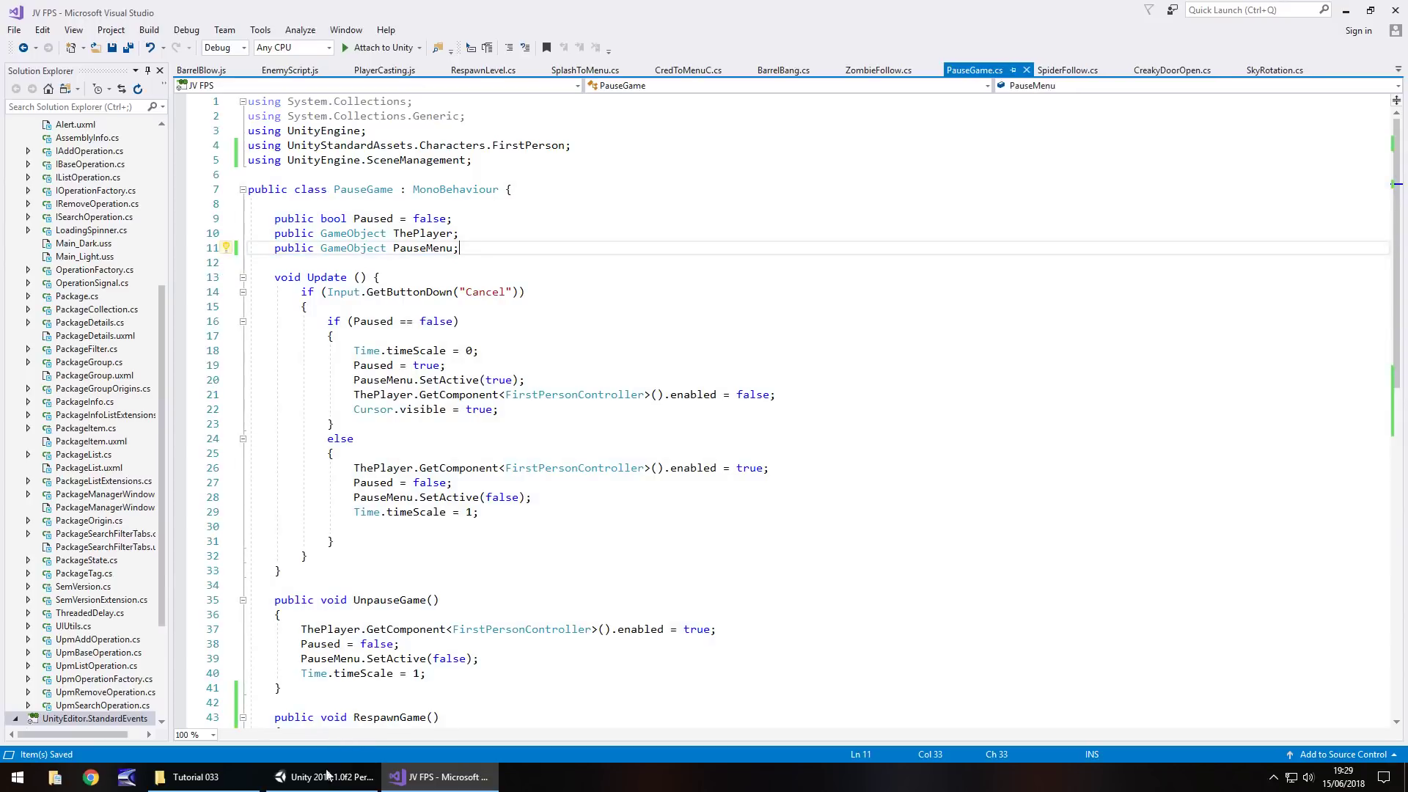
- Switch to Unity, open the Level001 scene, and activate the FadeScreenIn object under Canvas
left_click(323, 777)
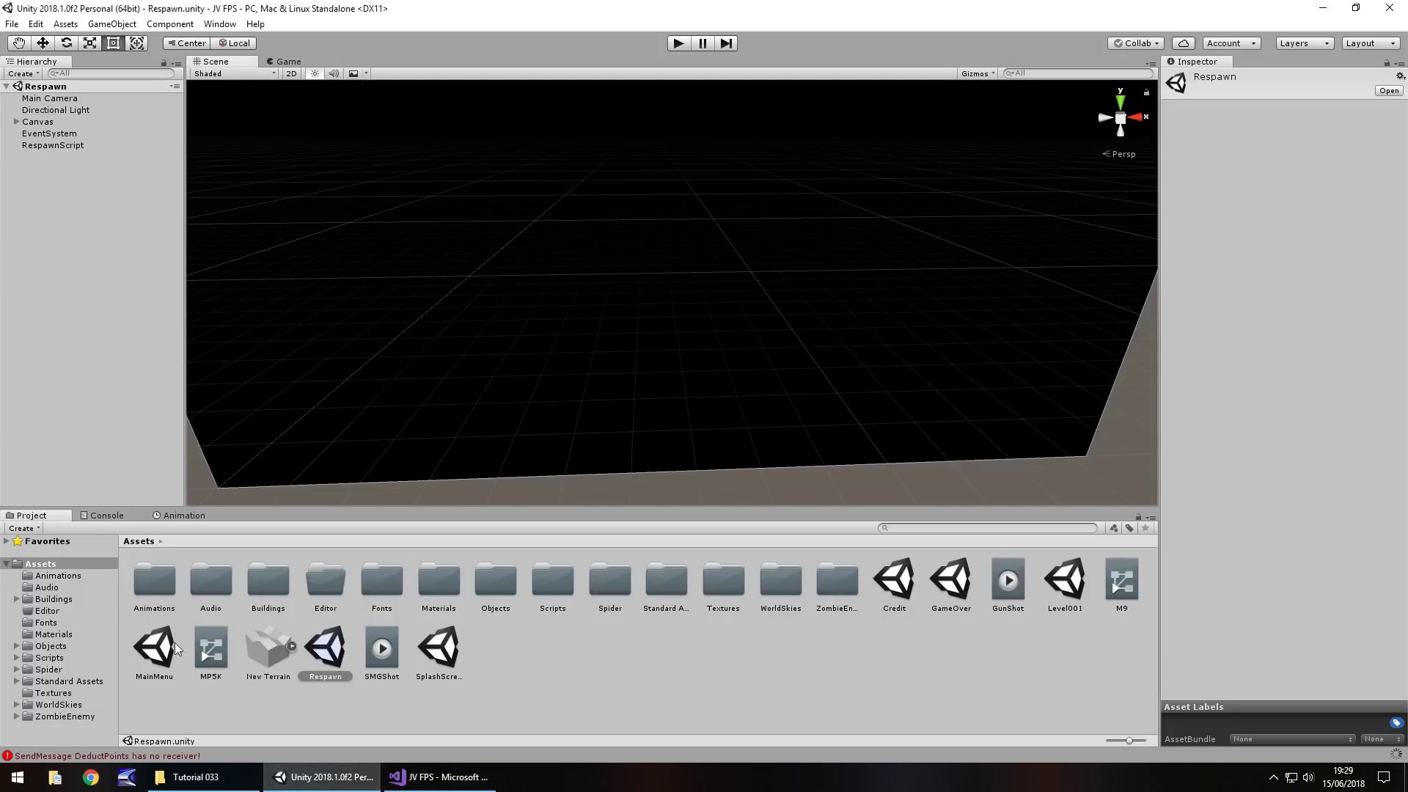
double_click(1063, 583)
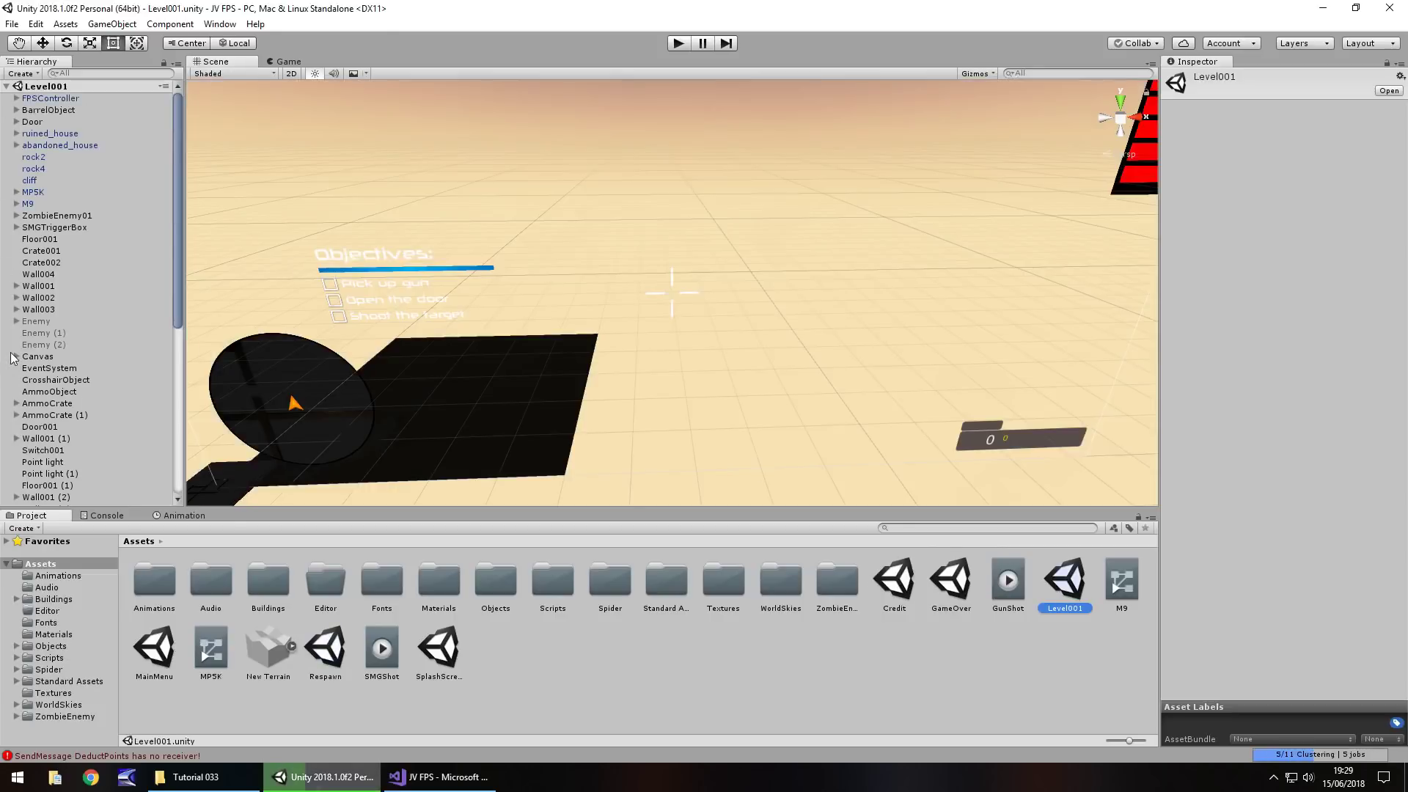
left_click(16, 357)
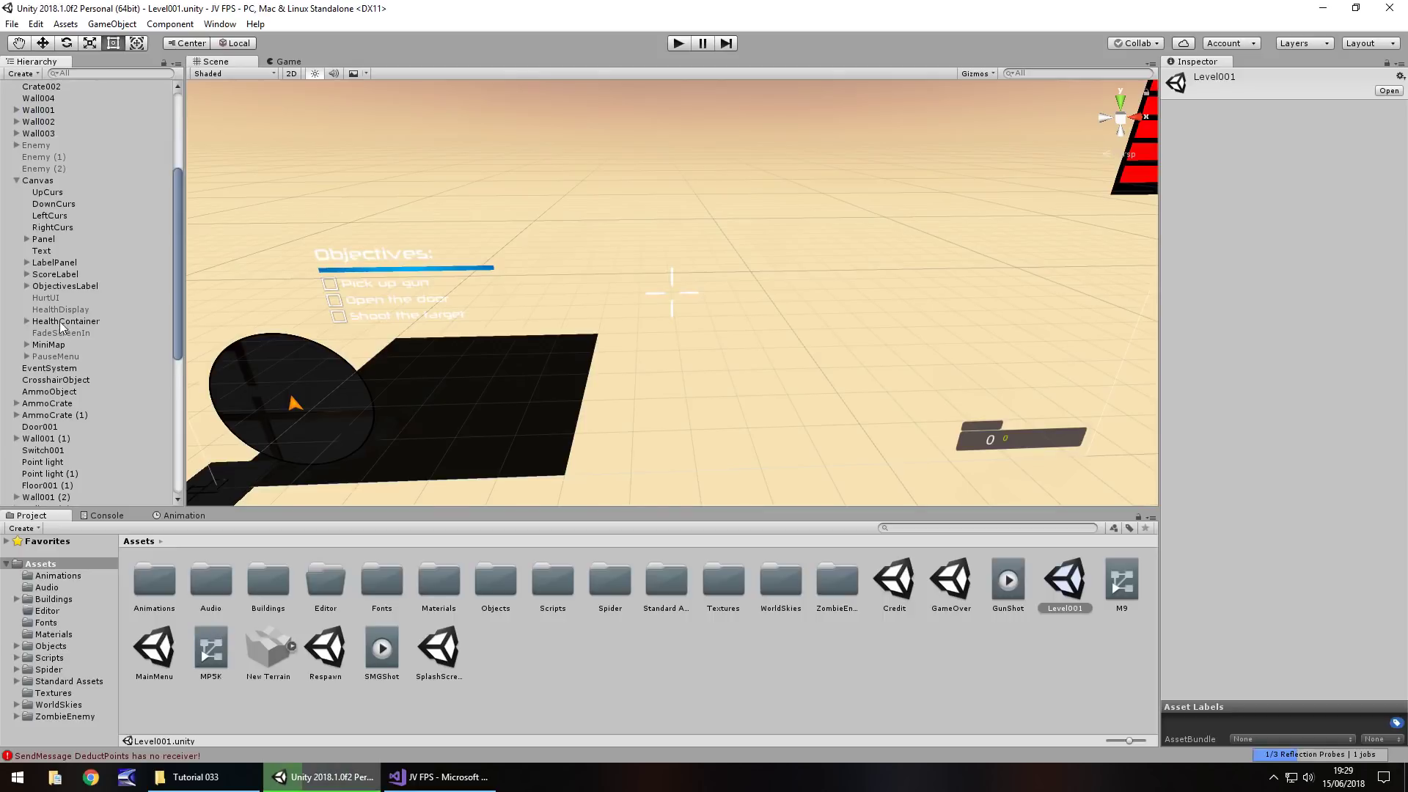
left_click(75, 333)
left_click(1198, 78)
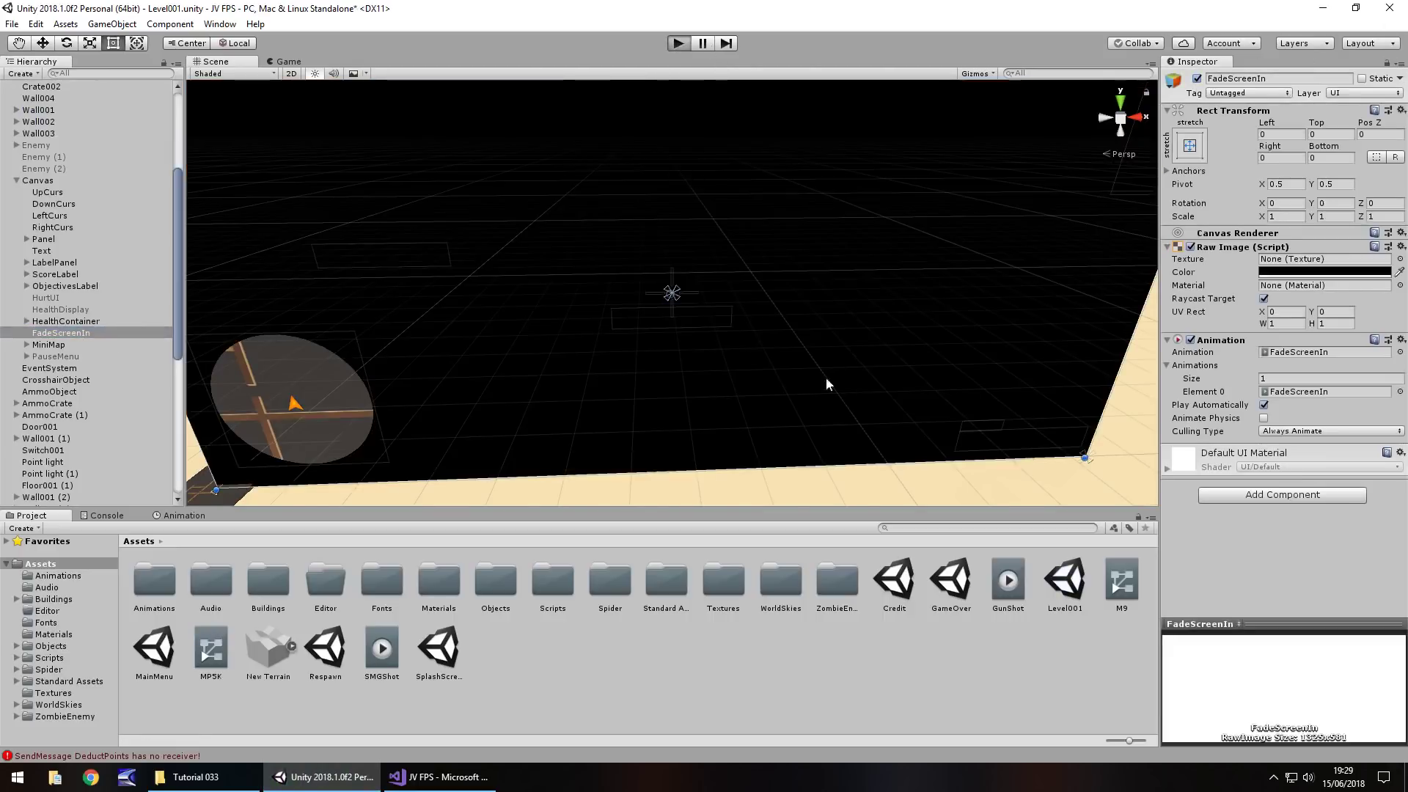
- Play Level001, walk the player around, toggle the pause menu, and respawn from it
left_click(678, 43)
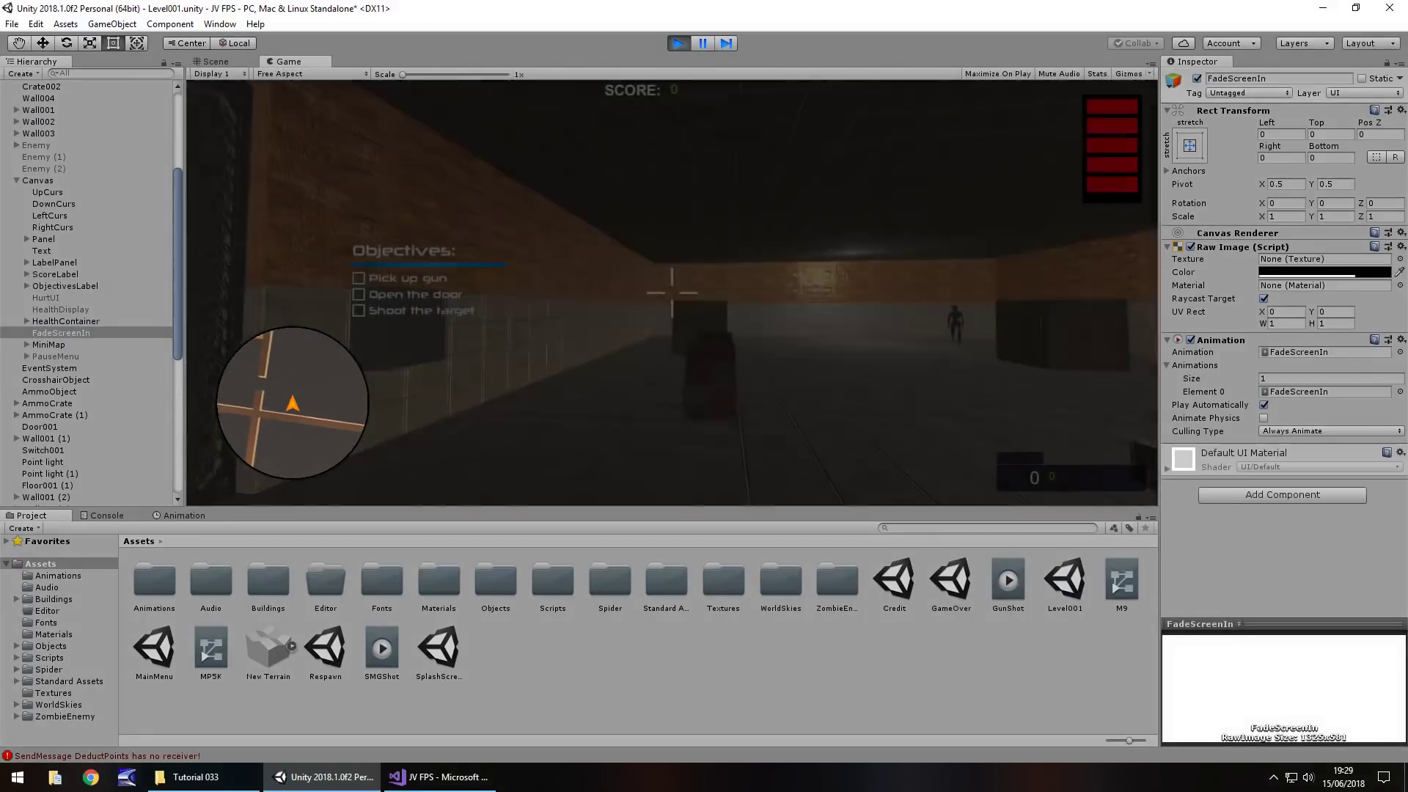
key("w")
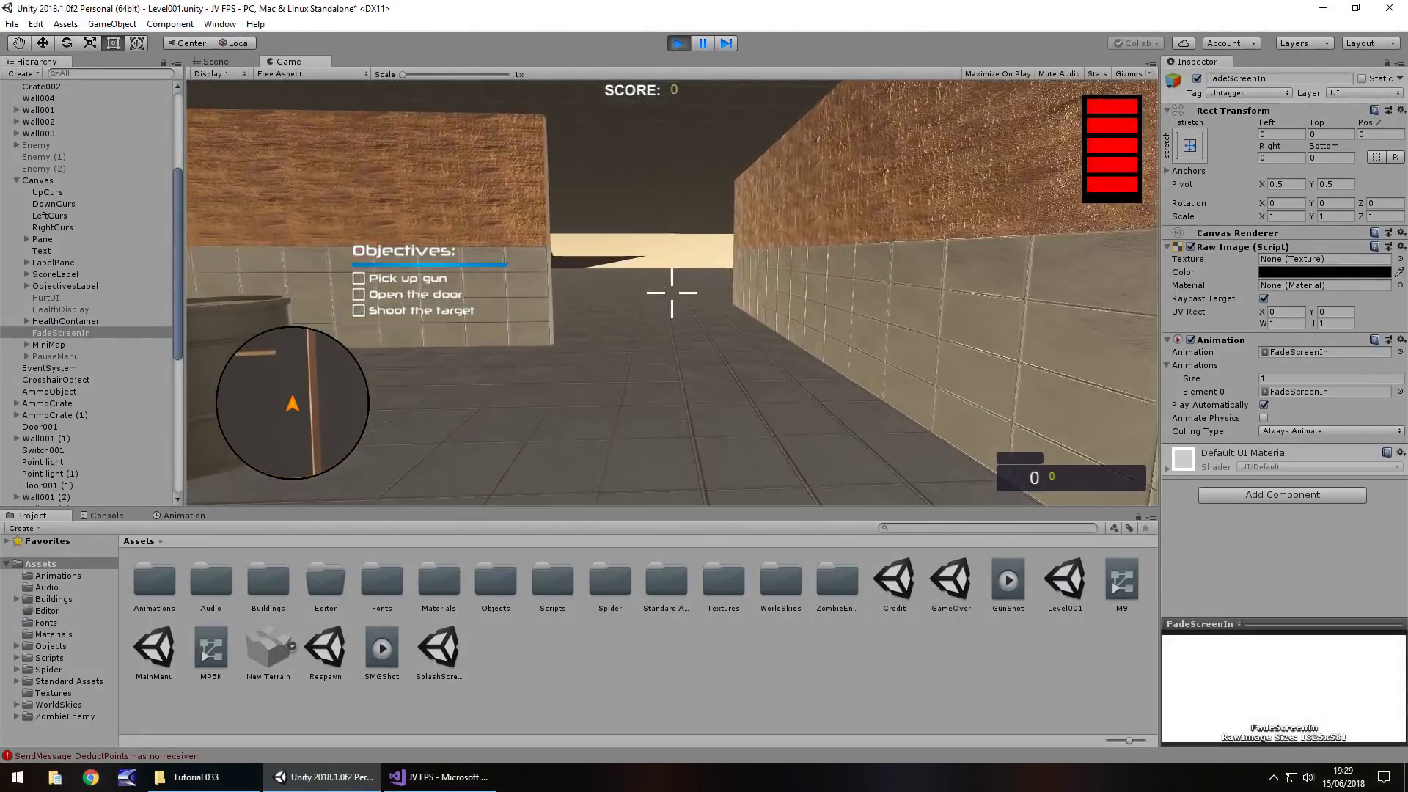
key("w")
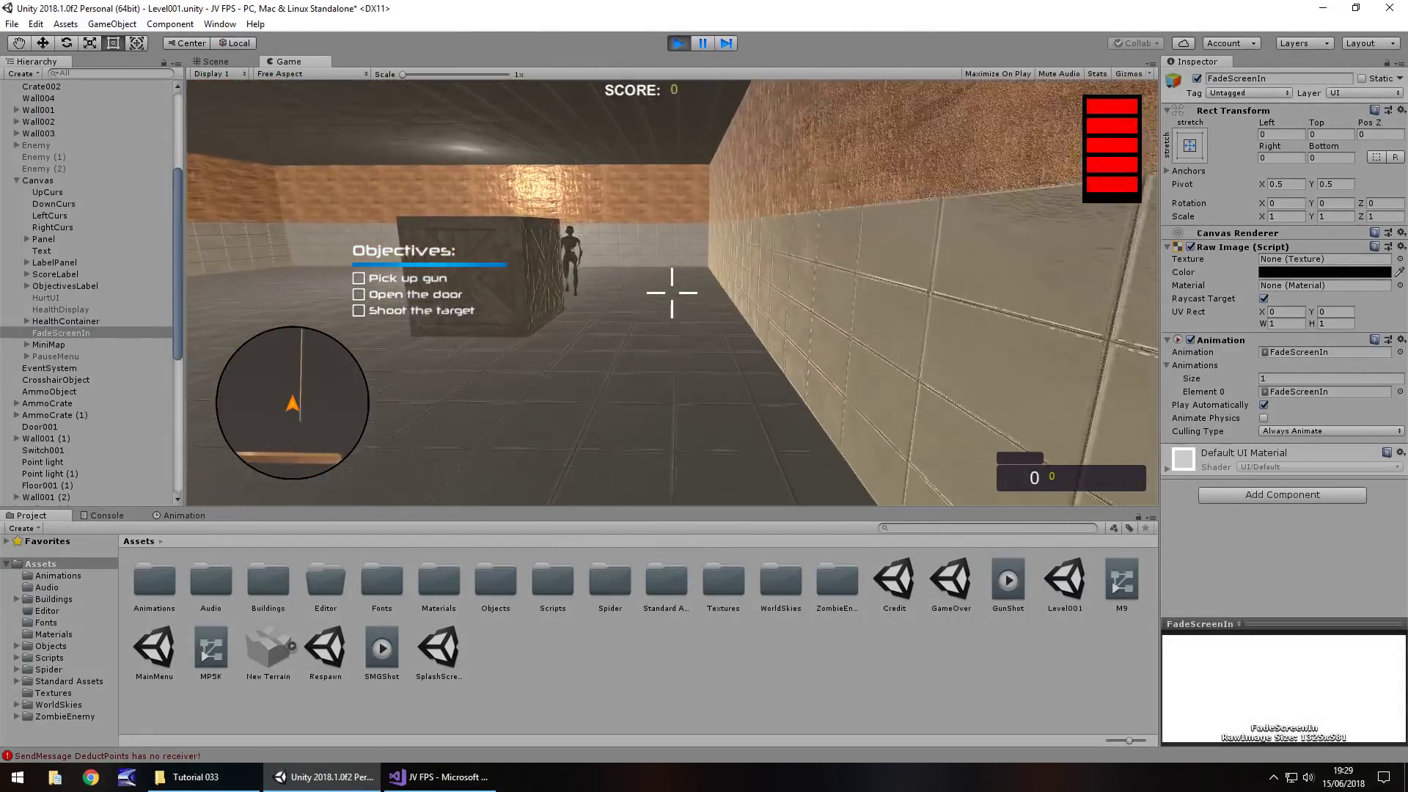
key("w")
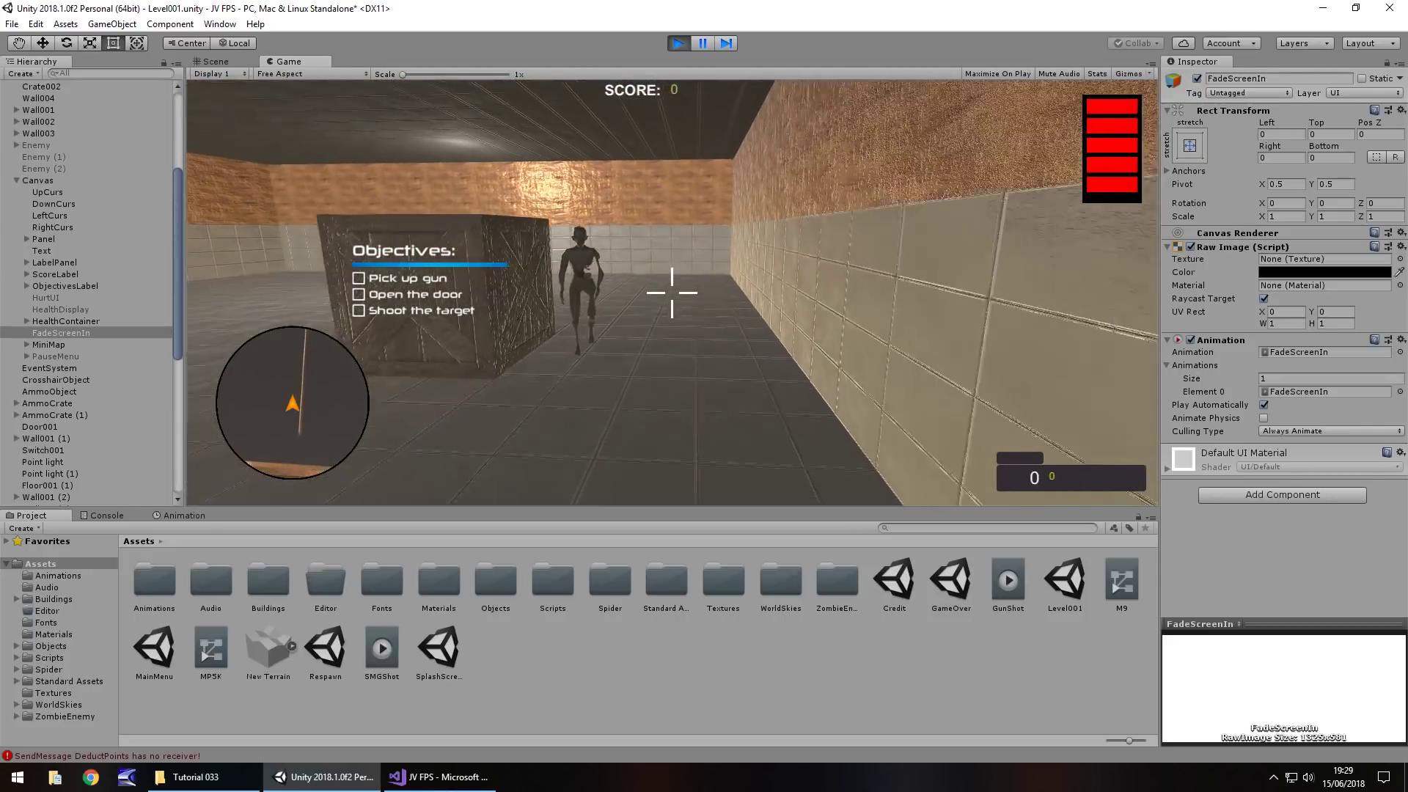
key("w")
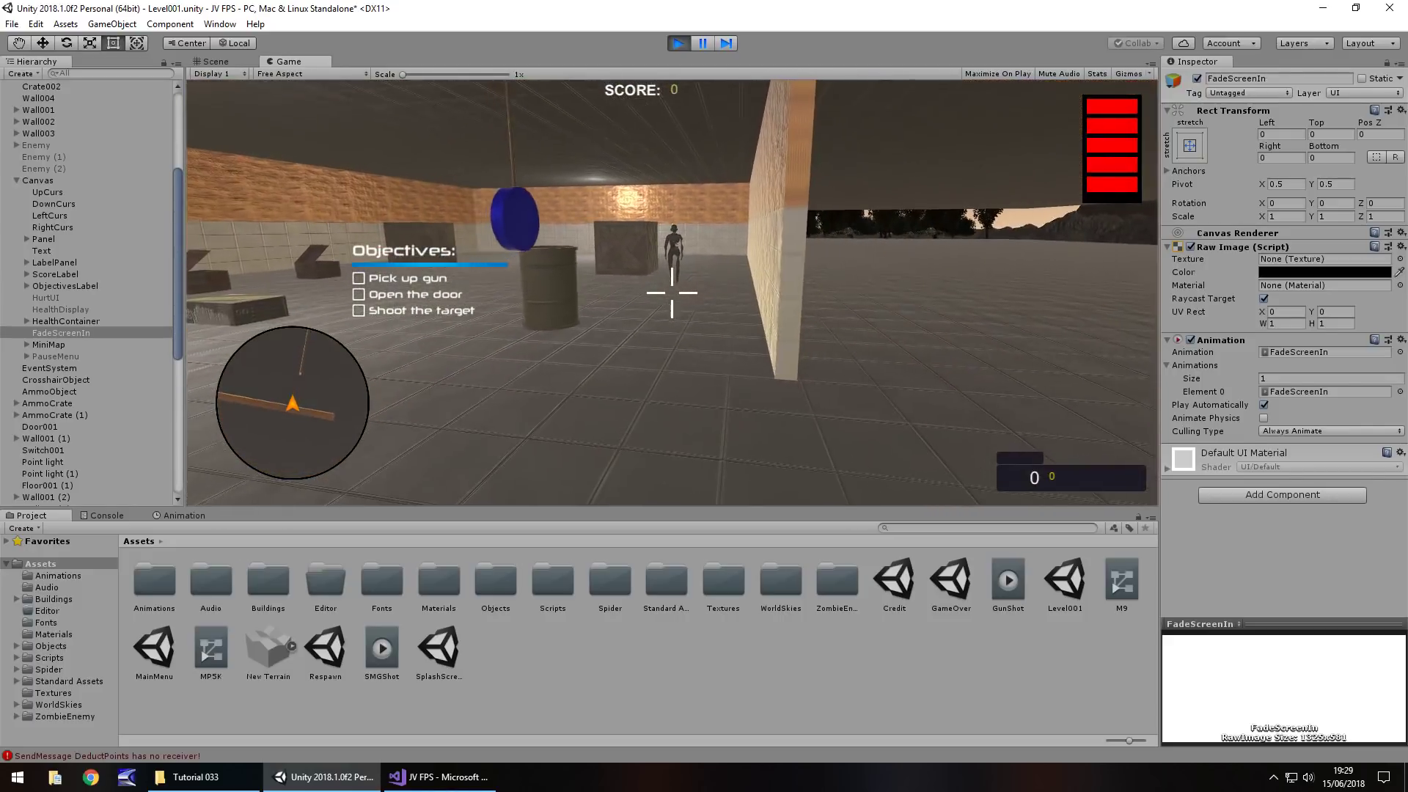
key("Escape")
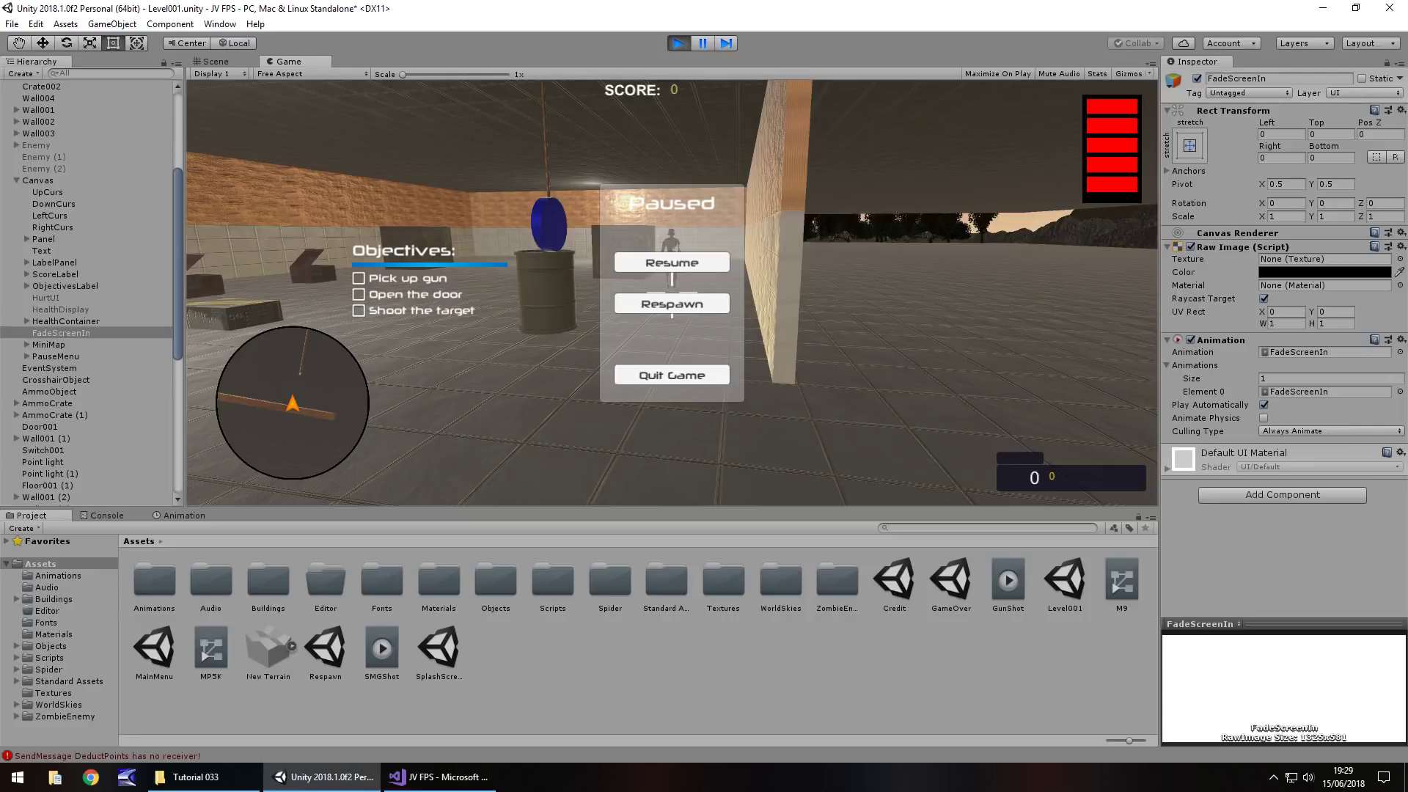
key("Escape")
key("Escape")
left_click(706, 305)
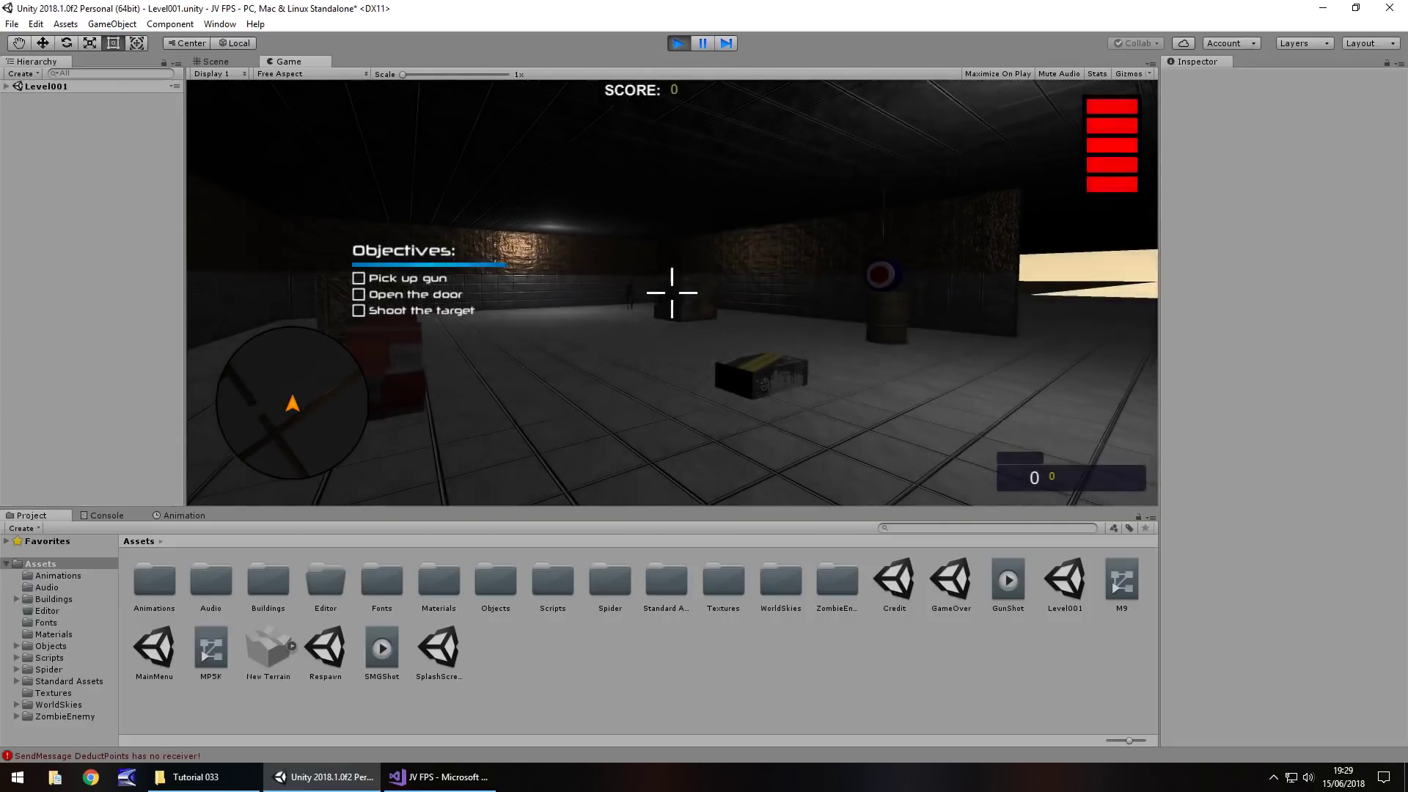
- Walk around the reloaded level, respawn once more from the pause menu, move the player again, and exit play mode
key("w")
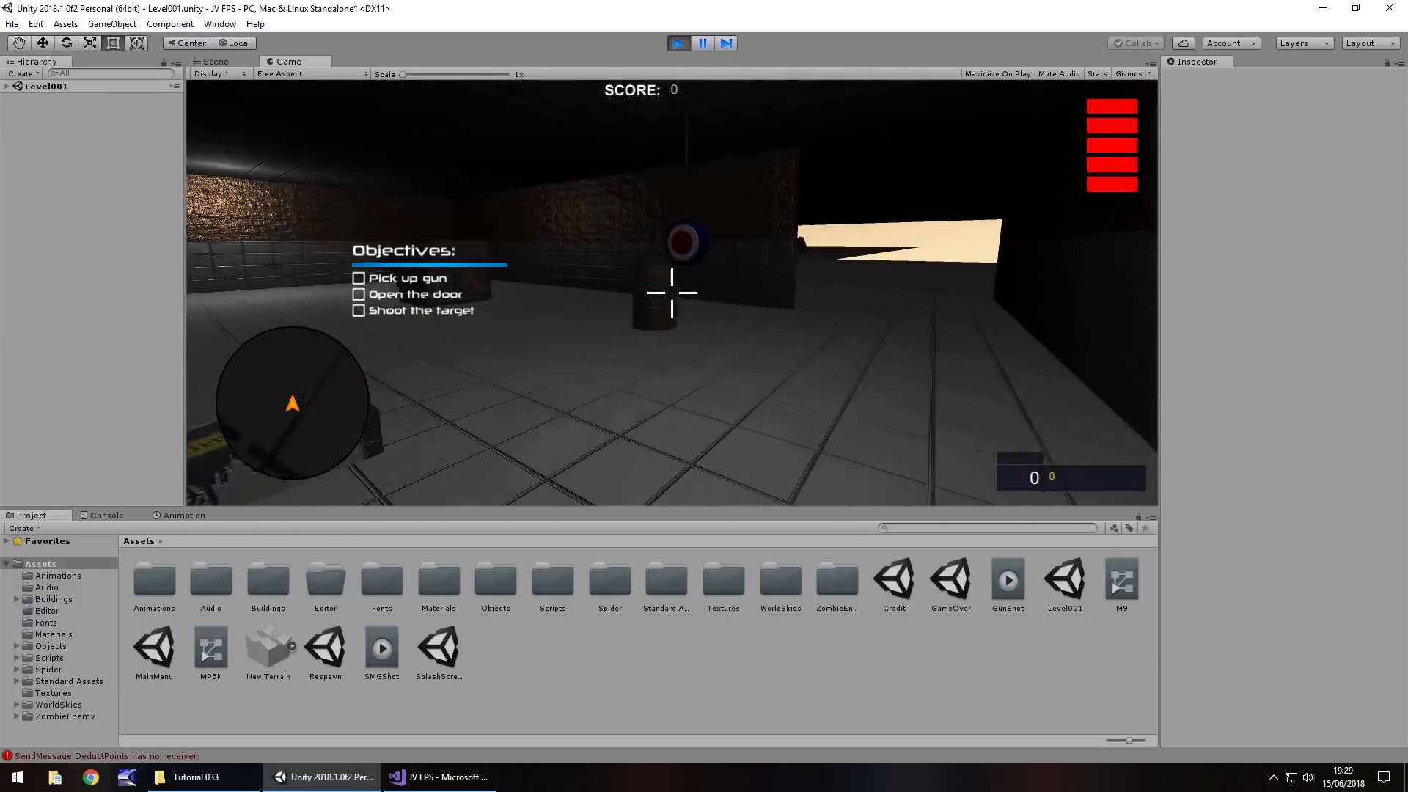
key("w")
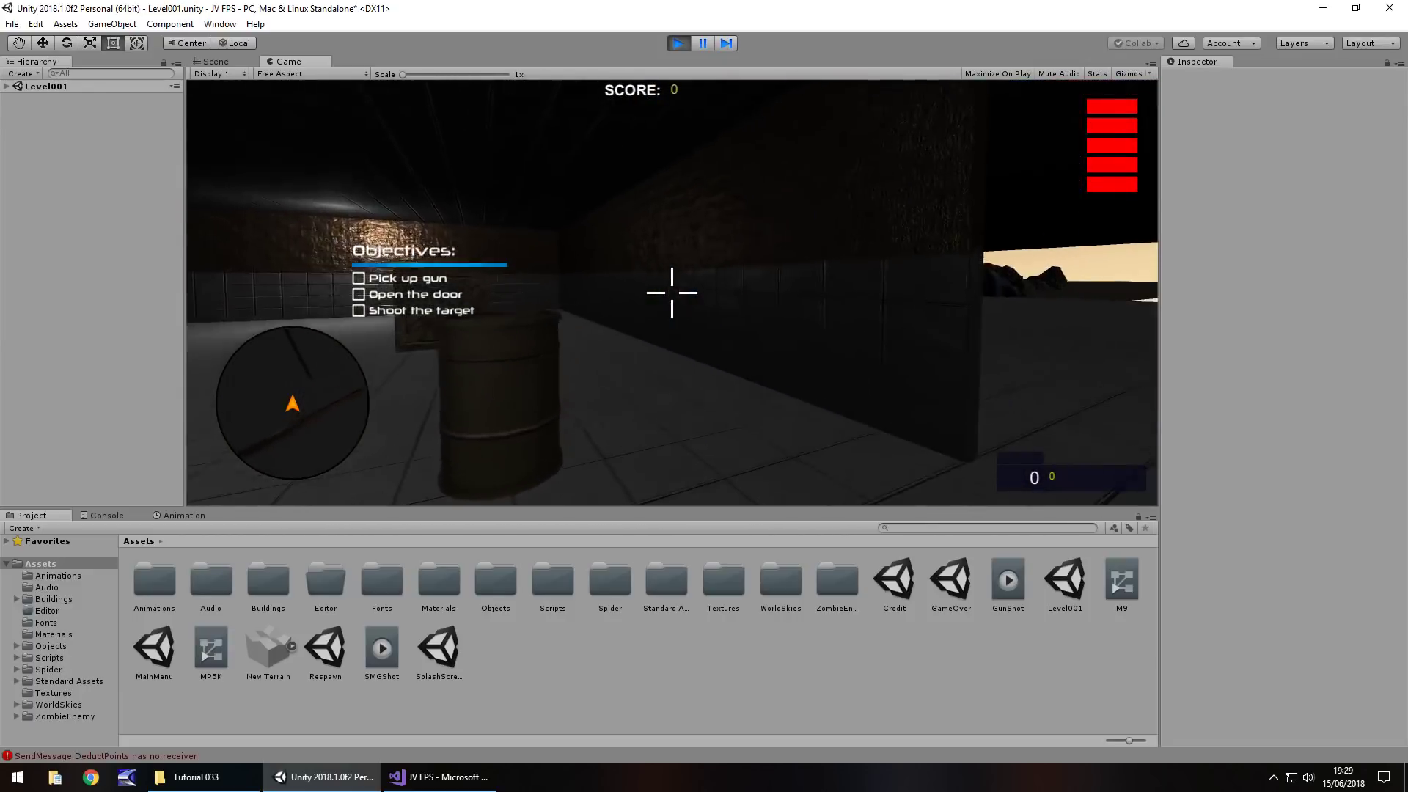
key("w")
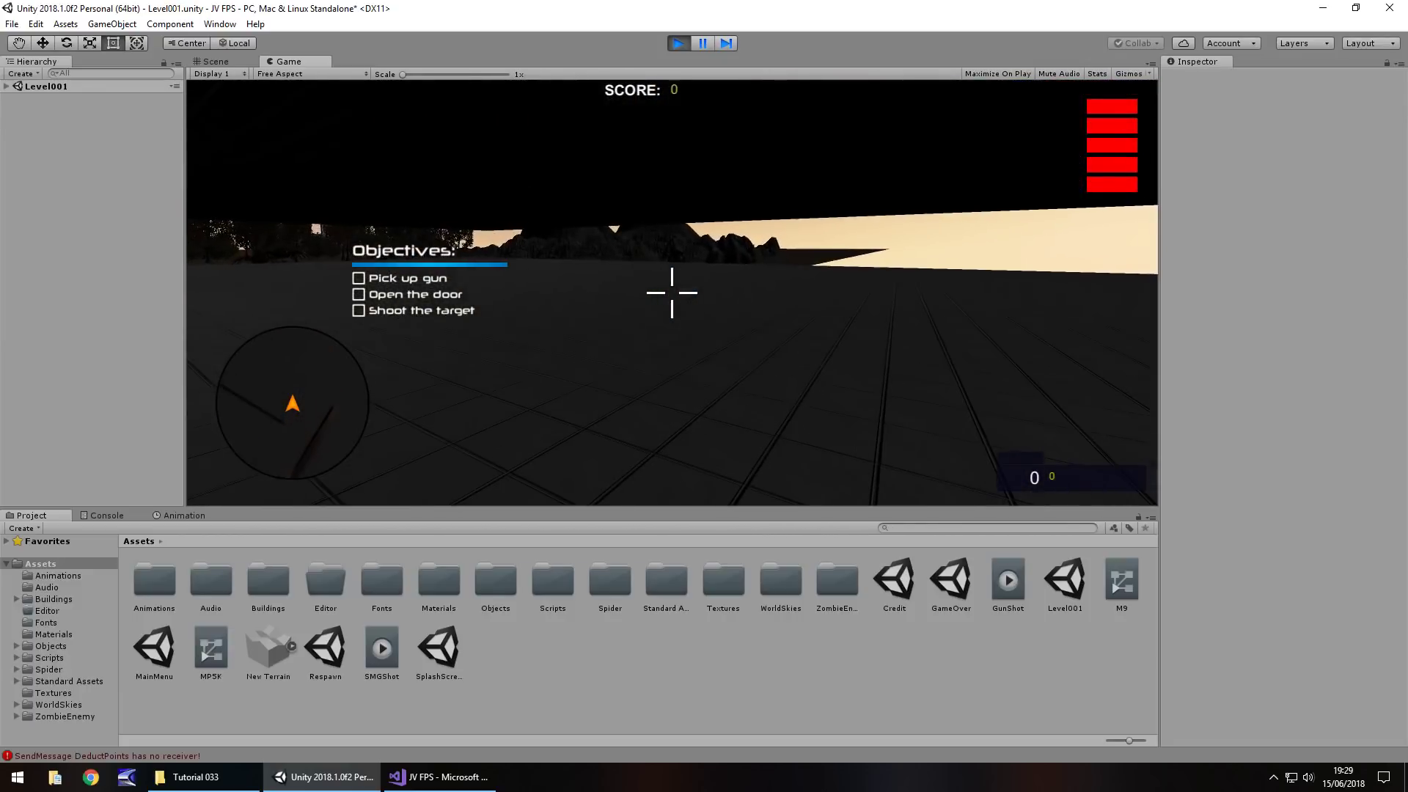
key("w")
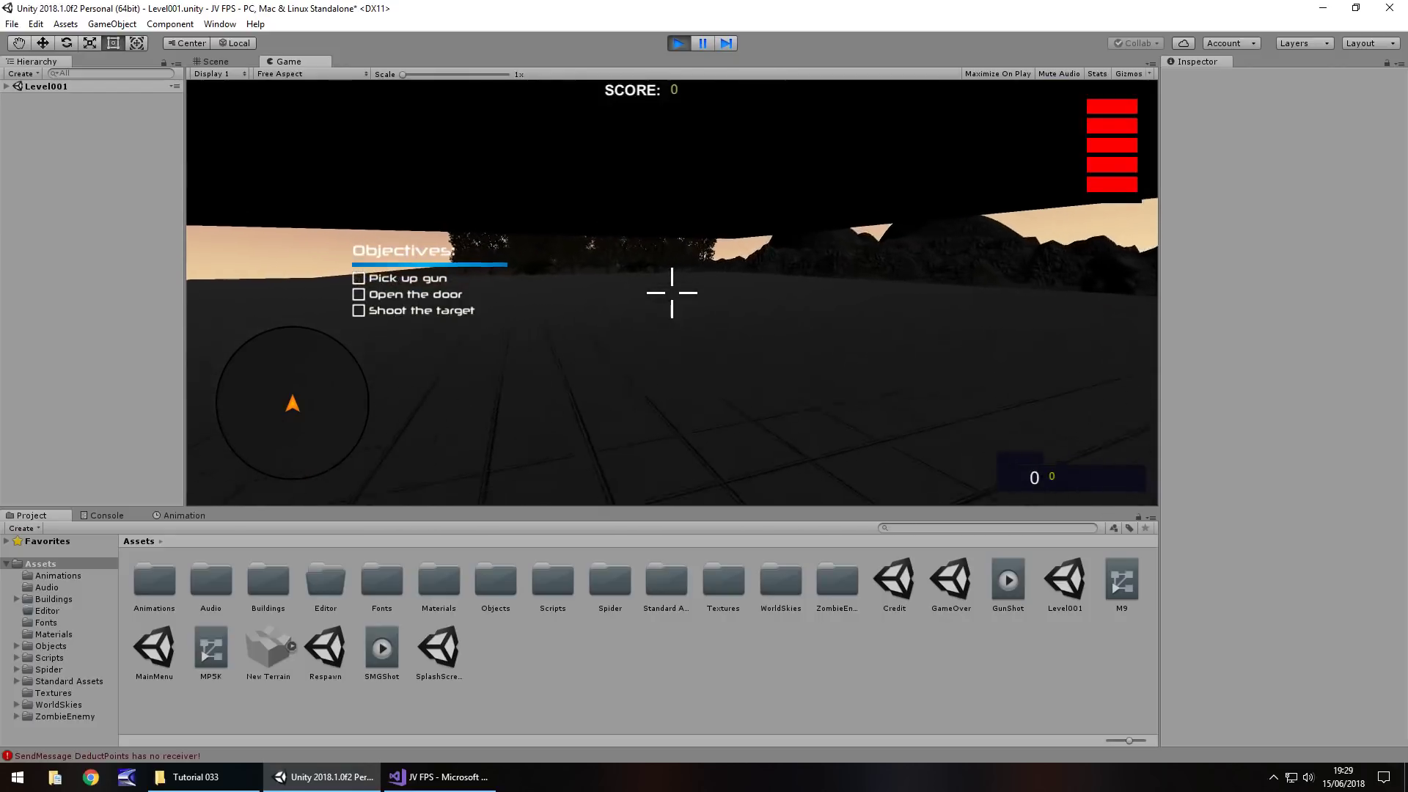
key("w")
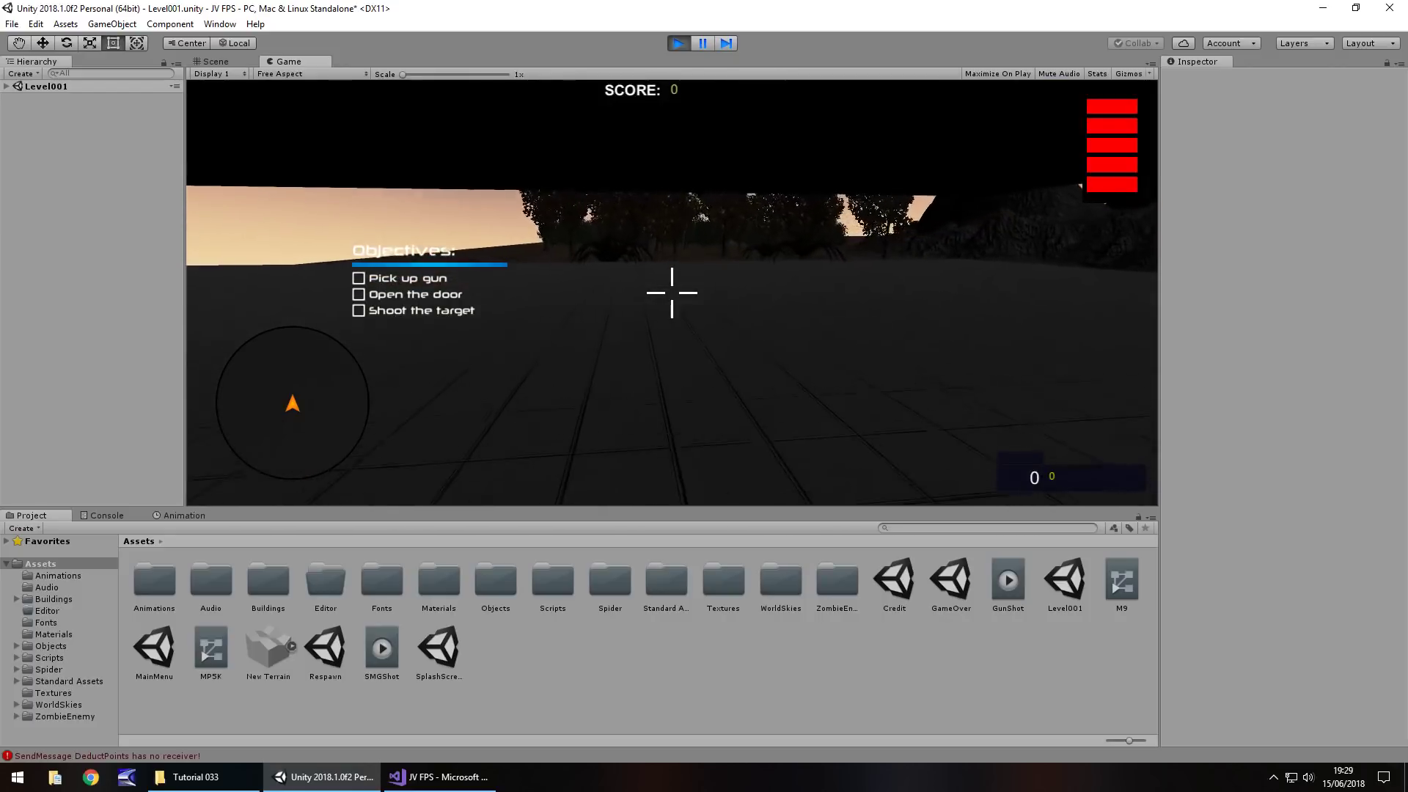
key("Escape")
key("Escape")
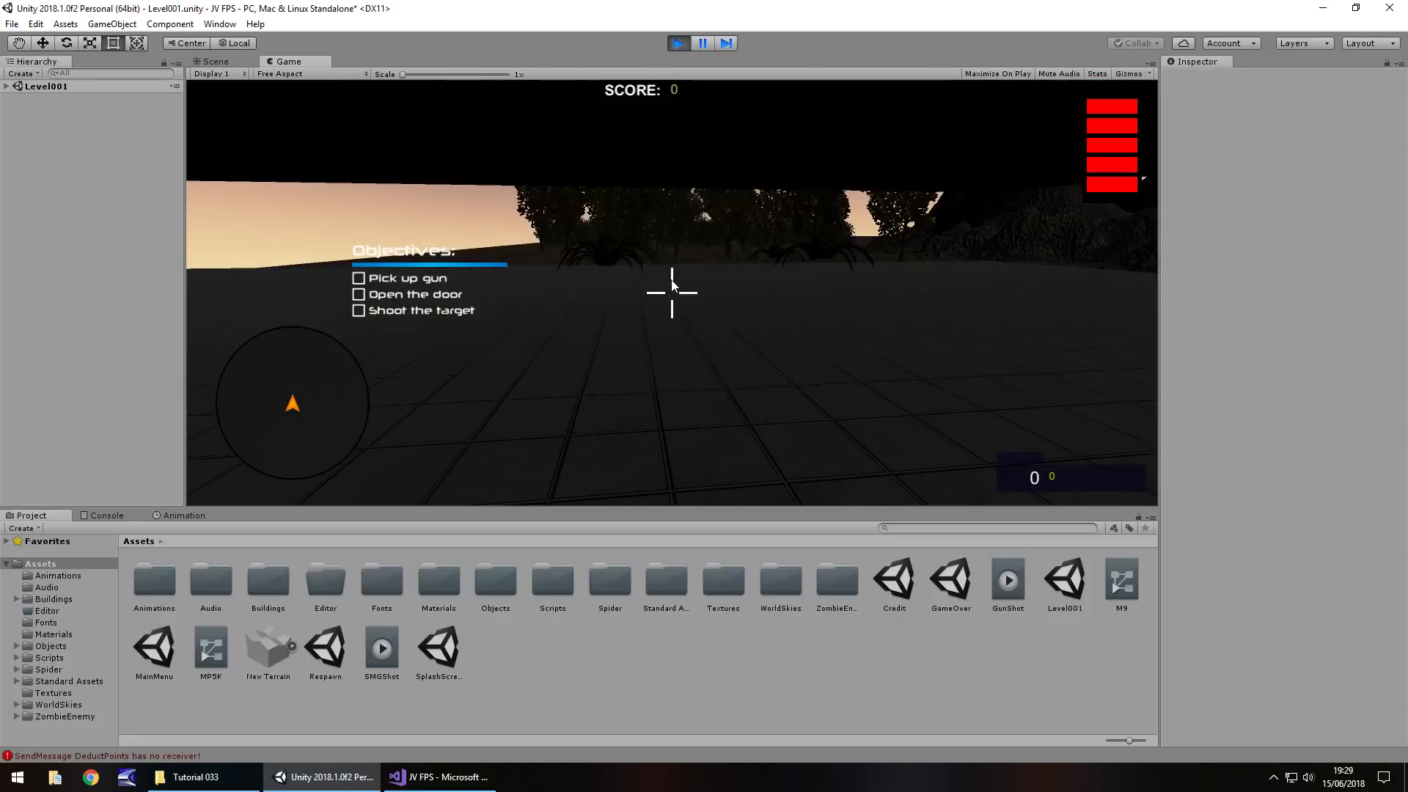
key("Escape")
left_click(710, 312)
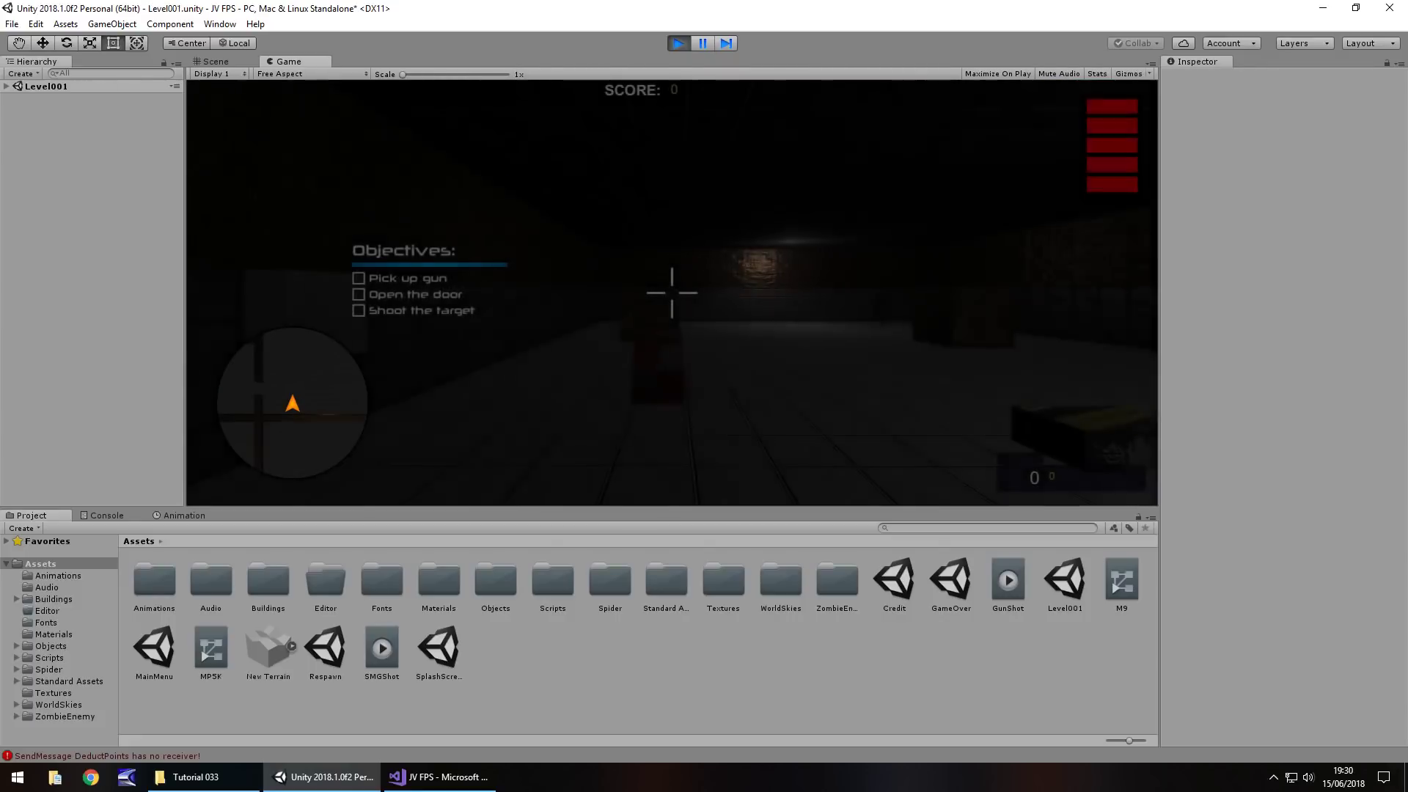
key("w")
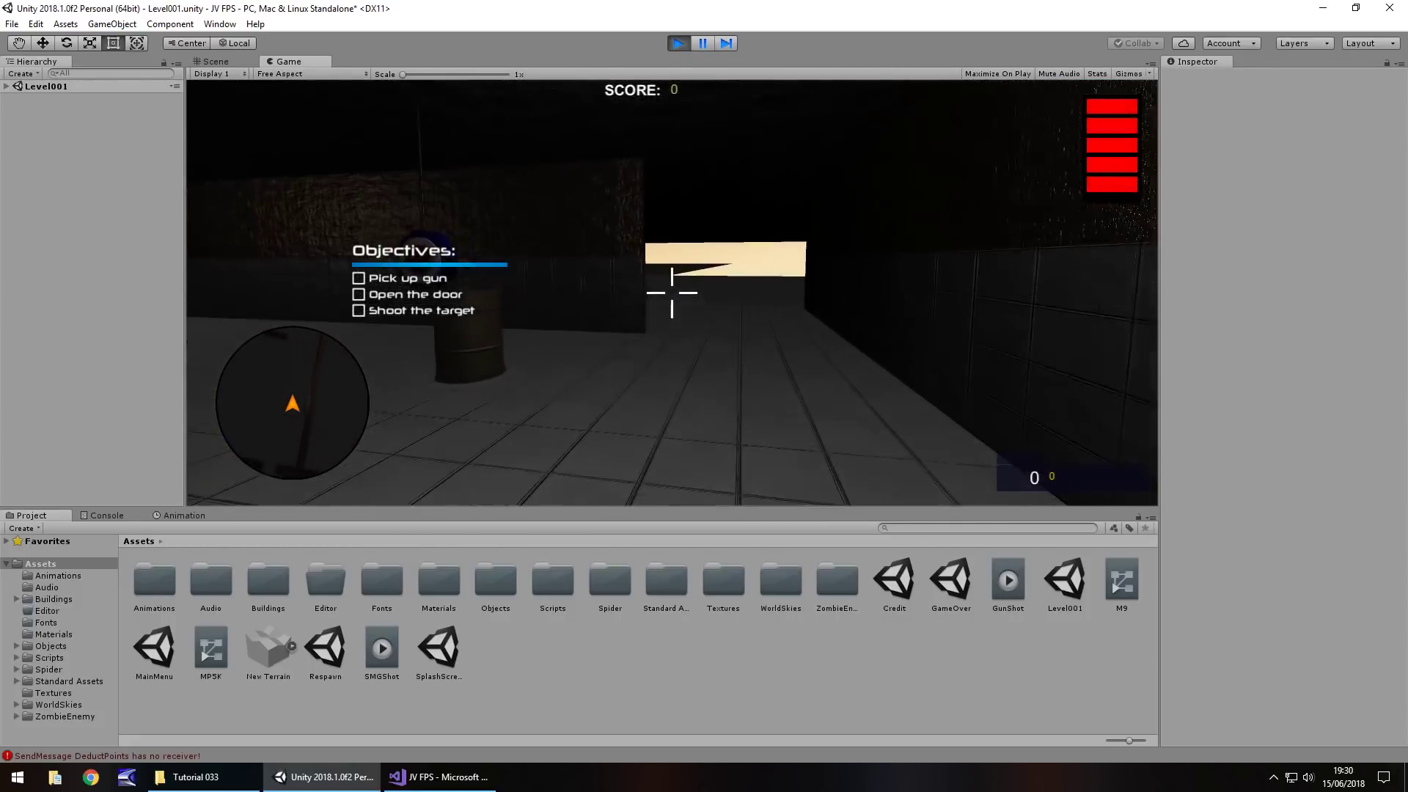
key("ctrl+p")
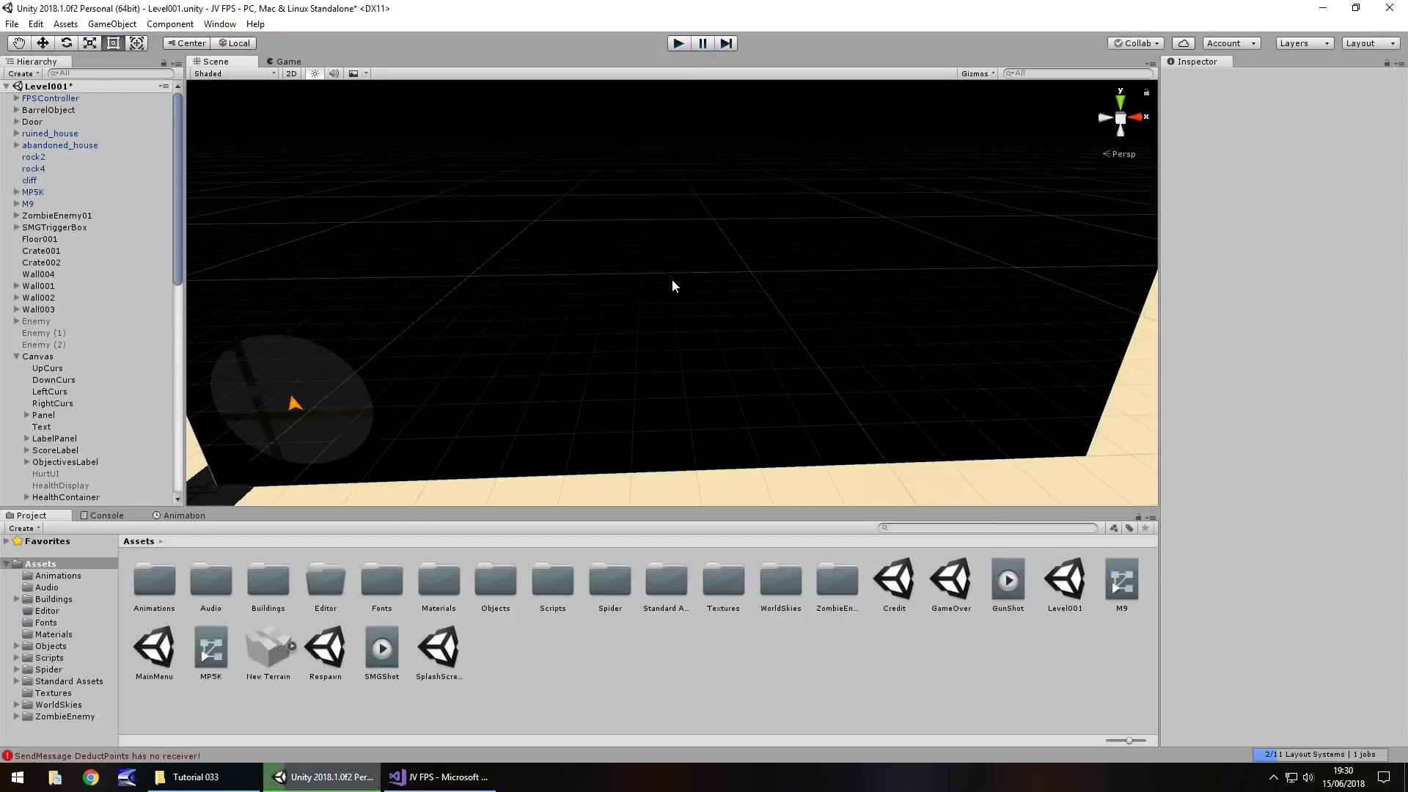